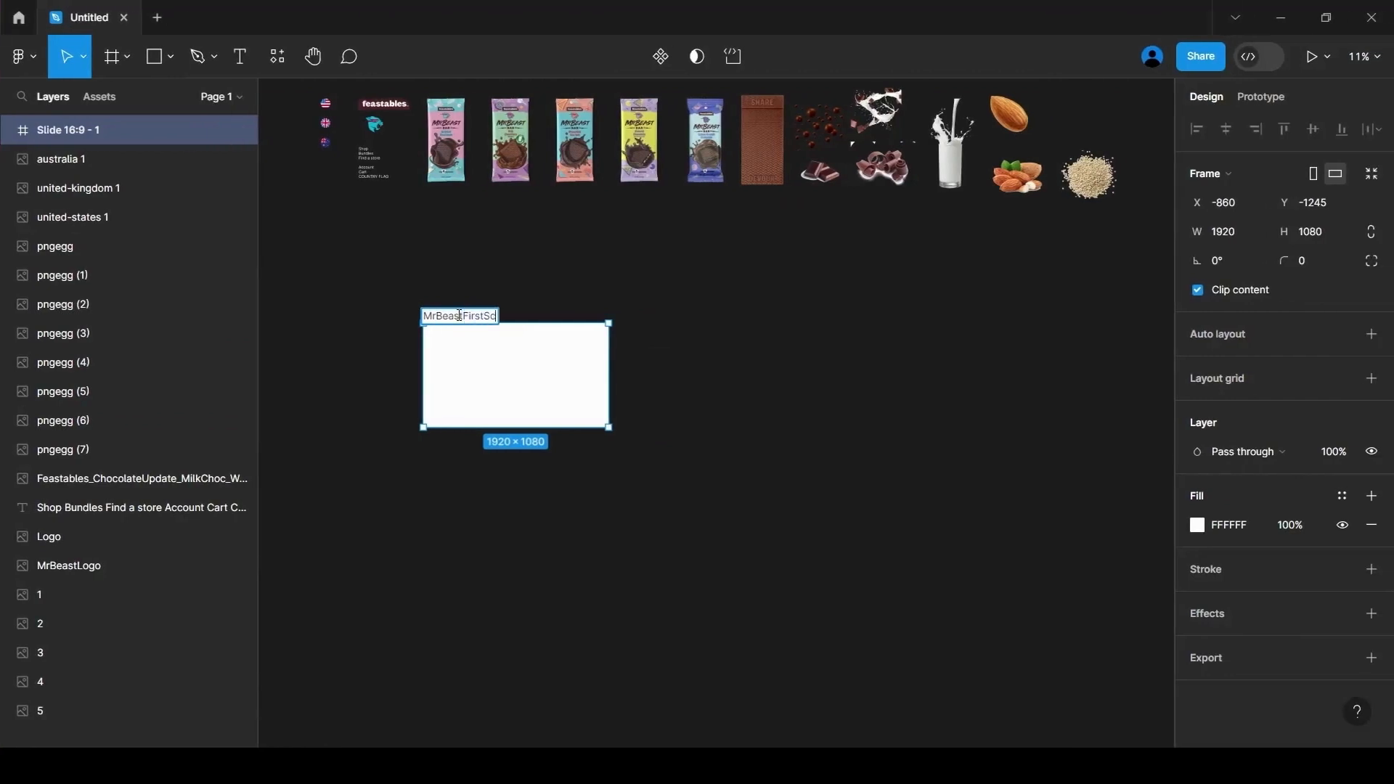
Draw a circle about 737 × 737 px and place it over the pink frame's upper-left corner
{"action": "key", "text": "shift+2"}
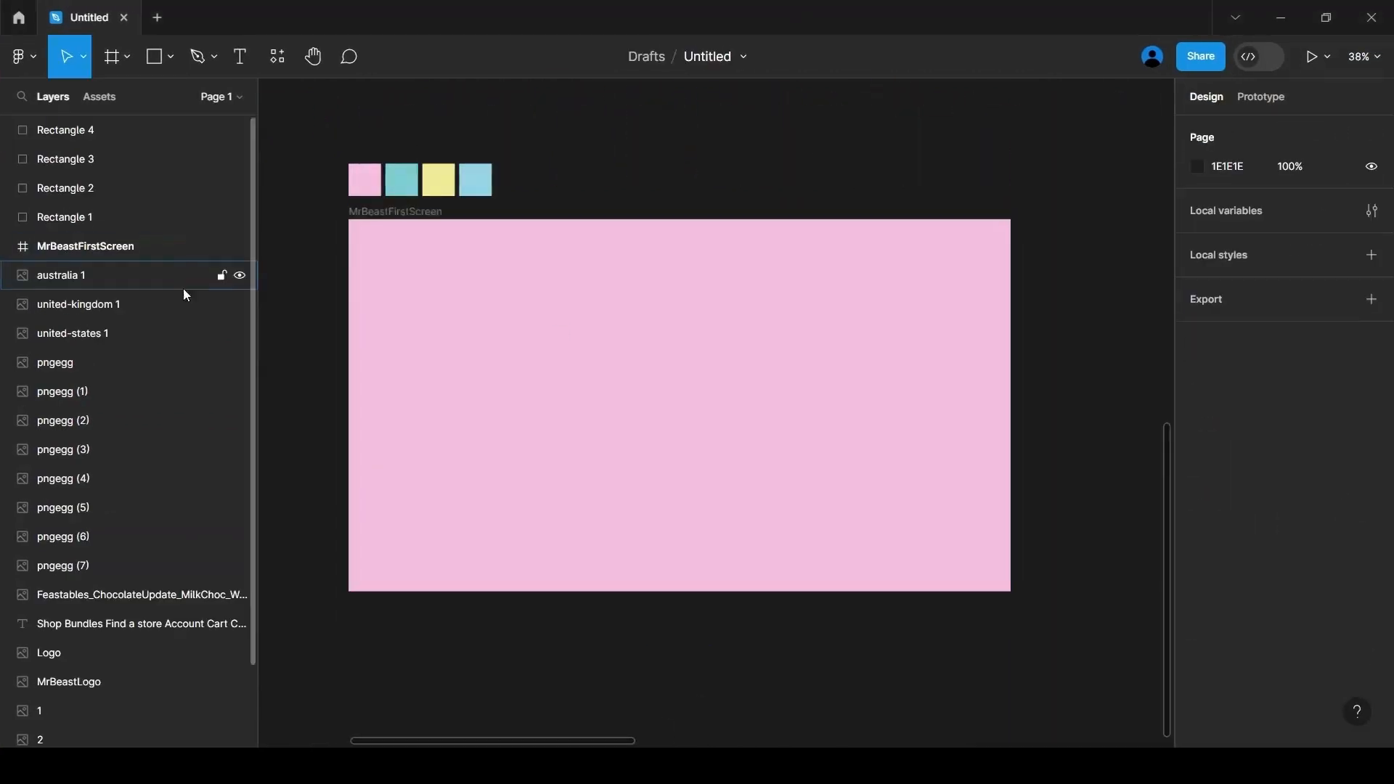
{"action": "left_click", "coordinate": [170, 56]}
{"action": "left_click", "coordinate": [183, 188]}
{"action": "mouse_move", "coordinate": [560, 293]}
{"action": "left_mouse_down"}
{"action": "mouse_move", "coordinate": [685, 439]}
{"action": "mouse_move", "coordinate": [815, 544]}
{"action": "left_mouse_up"}
{"action": "left_click_drag", "start_coordinate": [690, 427], "coordinate": [411, 276]}
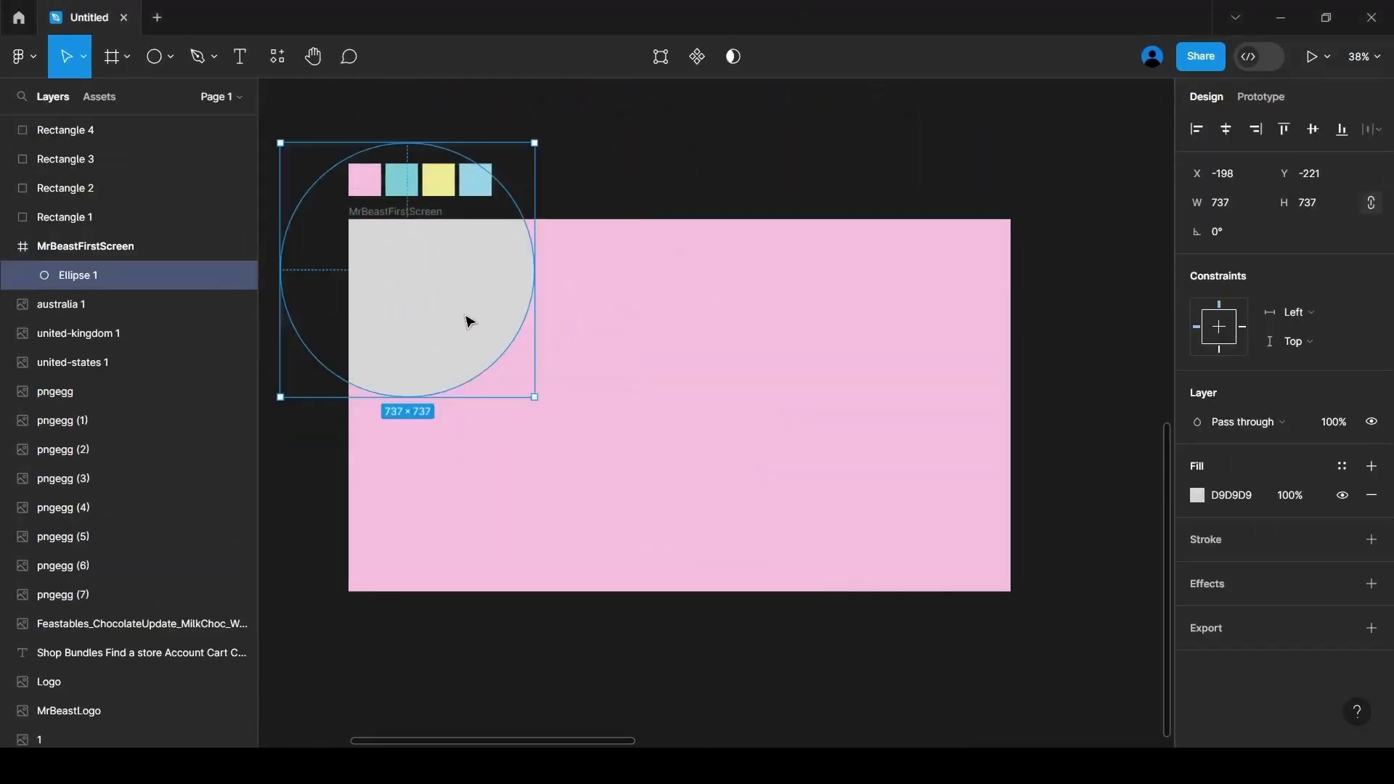
{"action": "left_click_drag", "start_coordinate": [470, 320], "coordinate": [443, 298]}
Fill the corner circle with a deeper pink than the frame background
{"action": "left_click", "coordinate": [1198, 496]}
{"action": "left_click", "coordinate": [980, 650]}
{"action": "left_click", "coordinate": [1046, 280]}
{"action": "left_click", "coordinate": [1158, 224]}
{"action": "left_click", "coordinate": [613, 218]}
Copy the feastables logo into the frame and nudge it into place over the corner circle
{"action": "scroll", "coordinate": [613, 217], "scroll_direction": "down", "scroll_amount": 2}
{"action": "scroll", "coordinate": [613, 218], "scroll_direction": "up", "scroll_amount": 5}
{"action": "left_click_drag", "start_coordinate": [373, 161], "coordinate": [525, 385], "text": "alt"}
{"action": "scroll", "coordinate": [503, 399], "scroll_direction": "up", "scroll_amount": 5}
{"action": "key", "text": "Down"}
{"action": "key", "text": "Down"}
{"action": "key", "text": "Down"}
{"action": "key", "text": "Down"}
{"action": "key", "text": "Down"}
{"action": "key", "text": "Down"}
{"action": "key", "text": "Down"}
{"action": "key", "text": "Down"}
{"action": "key", "text": "Down"}
{"action": "key", "text": "Down"}
{"action": "key", "text": "Down"}
{"action": "key", "text": "Down"}
{"action": "key", "text": "Down"}
{"action": "key", "text": "Down"}
{"action": "key", "text": "Down"}
{"action": "key", "text": "Down"}
{"action": "key", "text": "Down"}
{"action": "key", "text": "Down"}
{"action": "key", "text": "Down"}
{"action": "key", "text": "Down"}
{"action": "key", "text": "Right"}
{"action": "key", "text": "Right"}
{"action": "key", "text": "Right"}
{"action": "key", "text": "Right"}
{"action": "key", "text": "Right"}
{"action": "key", "text": "Right"}
{"action": "key", "text": "Right"}
{"action": "key", "text": "Right"}
{"action": "key", "text": "Right"}
{"action": "key", "text": "Right"}
{"action": "key", "text": "Right"}
{"action": "left_click", "coordinate": [398, 420]}
{"action": "scroll", "coordinate": [398, 420], "scroll_direction": "down", "scroll_amount": 3}
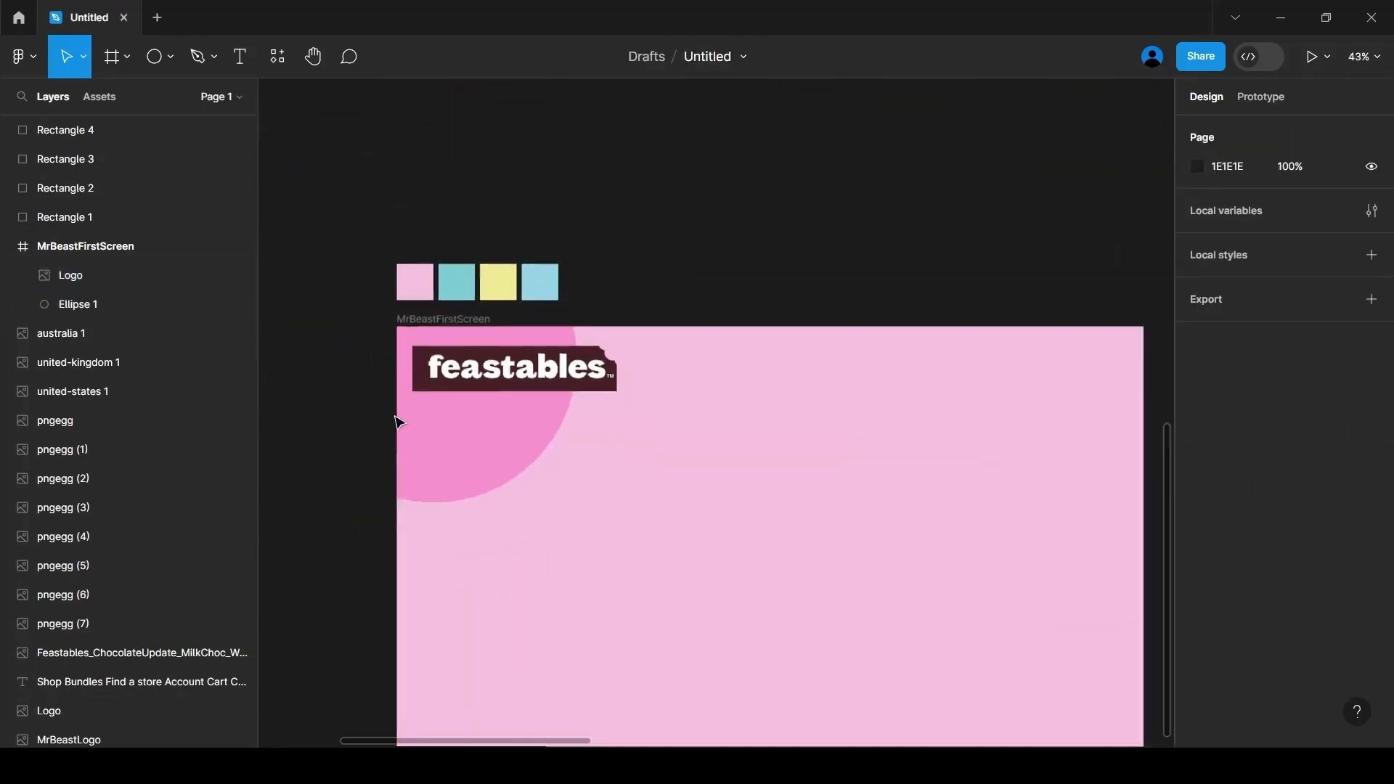
Scale down the feastables logo and nudge it up within the corner circle
{"action": "scroll", "coordinate": [398, 420], "scroll_direction": "down", "scroll_amount": 1}
{"action": "left_click", "coordinate": [581, 338]}
{"action": "left_click_drag", "start_coordinate": [608, 337], "coordinate": [597, 337]}
{"action": "key", "text": "Up"}
{"action": "key", "text": "Up"}
{"action": "key", "text": "Up"}
{"action": "key", "text": "Up"}
{"action": "key", "text": "Up"}
{"action": "key", "text": "Up"}
{"action": "key", "text": "Up"}
{"action": "key", "text": "Up"}
{"action": "key", "text": "Up"}
{"action": "key", "text": "Up"}
{"action": "key", "text": "Up"}
{"action": "key", "text": "Up"}
{"action": "key", "text": "Up"}
{"action": "key", "text": "Up"}
{"action": "key", "text": "Up"}
{"action": "key", "text": "Up"}
{"action": "left_click", "coordinate": [679, 358]}
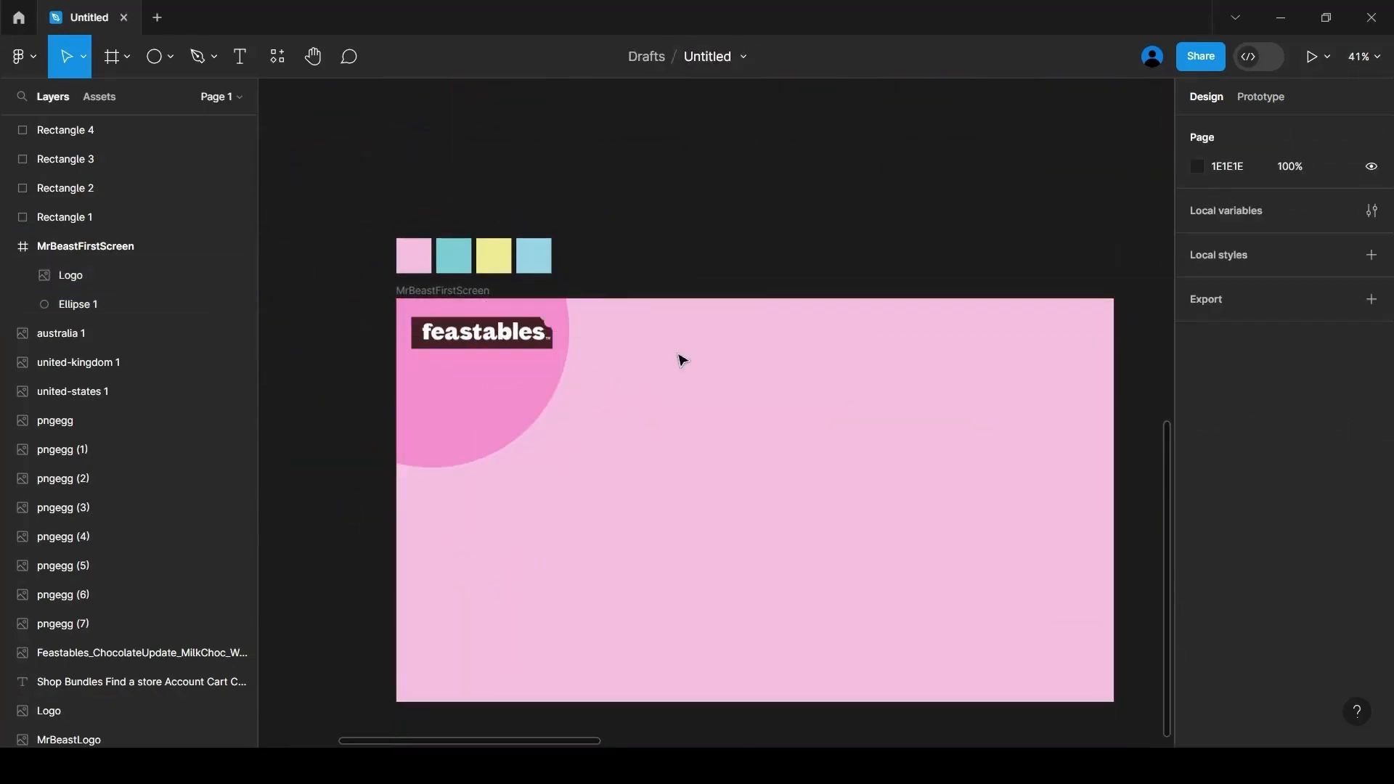
Create a row of four text labels in the frame reading Shop now, Bundles, Find a Store and Contact me
{"action": "key", "text": "t"}
{"action": "left_click", "coordinate": [684, 448]}
{"action": "type", "text": "Shop now"}
{"action": "key", "text": "Escape"}
{"action": "left_click_drag", "start_coordinate": [720, 450], "coordinate": [990, 450], "text": "alt"}
{"action": "type", "text": "es"}
{"action": "key", "text": "Escape"}
{"action": "key", "text": "Escape"}
{"action": "double_click", "coordinate": [990, 451]}
{"action": "type", "text": "Contact me"}
{"action": "scroll", "coordinate": [936, 476], "scroll_direction": "up", "scroll_amount": 2}
Set the font size of the four menu labels to 30
{"action": "left_click", "coordinate": [653, 441]}
{"action": "left_click", "coordinate": [748, 441], "text": "shift"}
{"action": "left_click", "coordinate": [851, 441], "text": "shift"}
{"action": "left_click", "coordinate": [939, 449], "text": "shift"}
{"action": "left_click", "coordinate": [1306, 598]}
{"action": "type", "text": "30"}
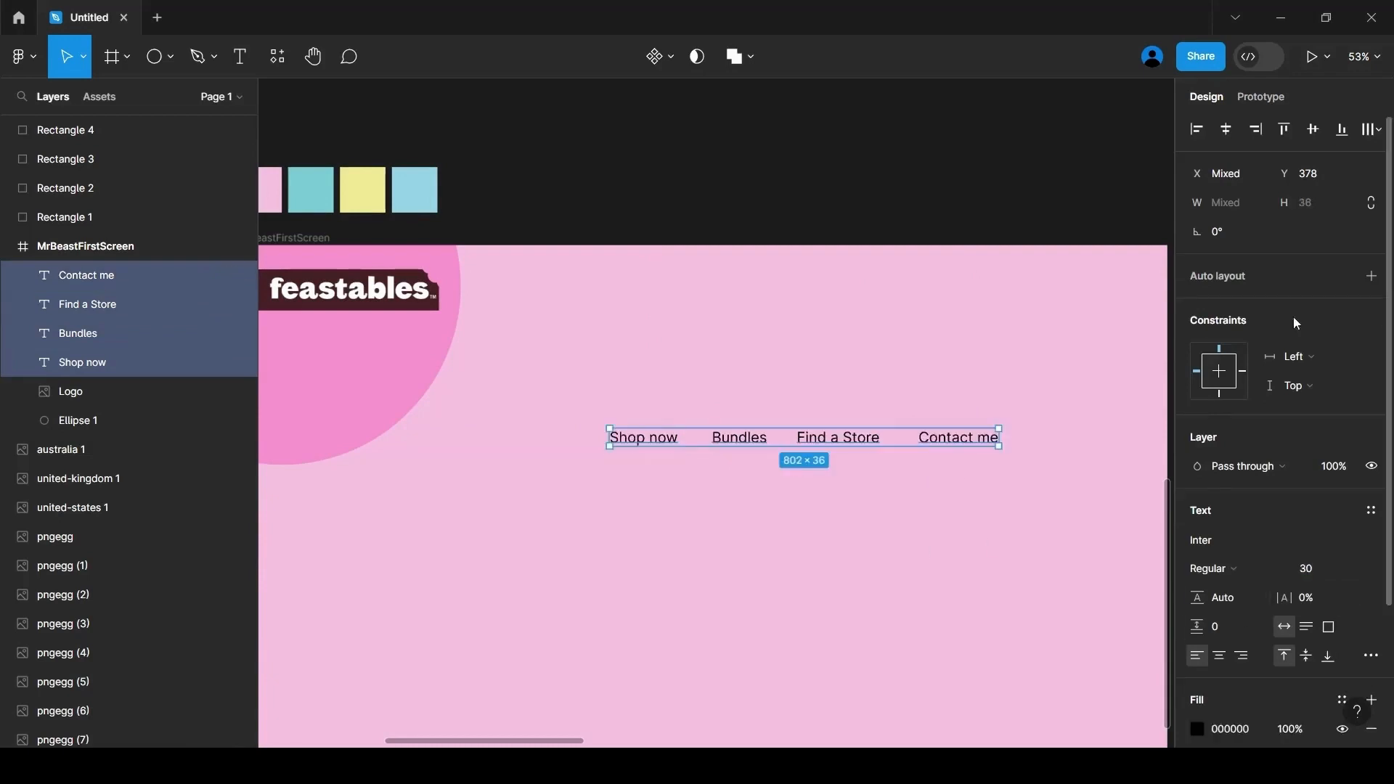
Group the four menu labels in an auto layout with a spacing of 60 and rename it Nav
{"action": "left_click", "coordinate": [1371, 276]}
{"action": "left_click", "coordinate": [1223, 425]}
{"action": "type", "text": "60"}
{"action": "double_click", "coordinate": [81, 276]}
{"action": "type", "text": "Nav"}
{"action": "key", "text": "Return"}
Change the font of all four Nav labels to Josefin Sans
{"action": "key", "text": "Return"}
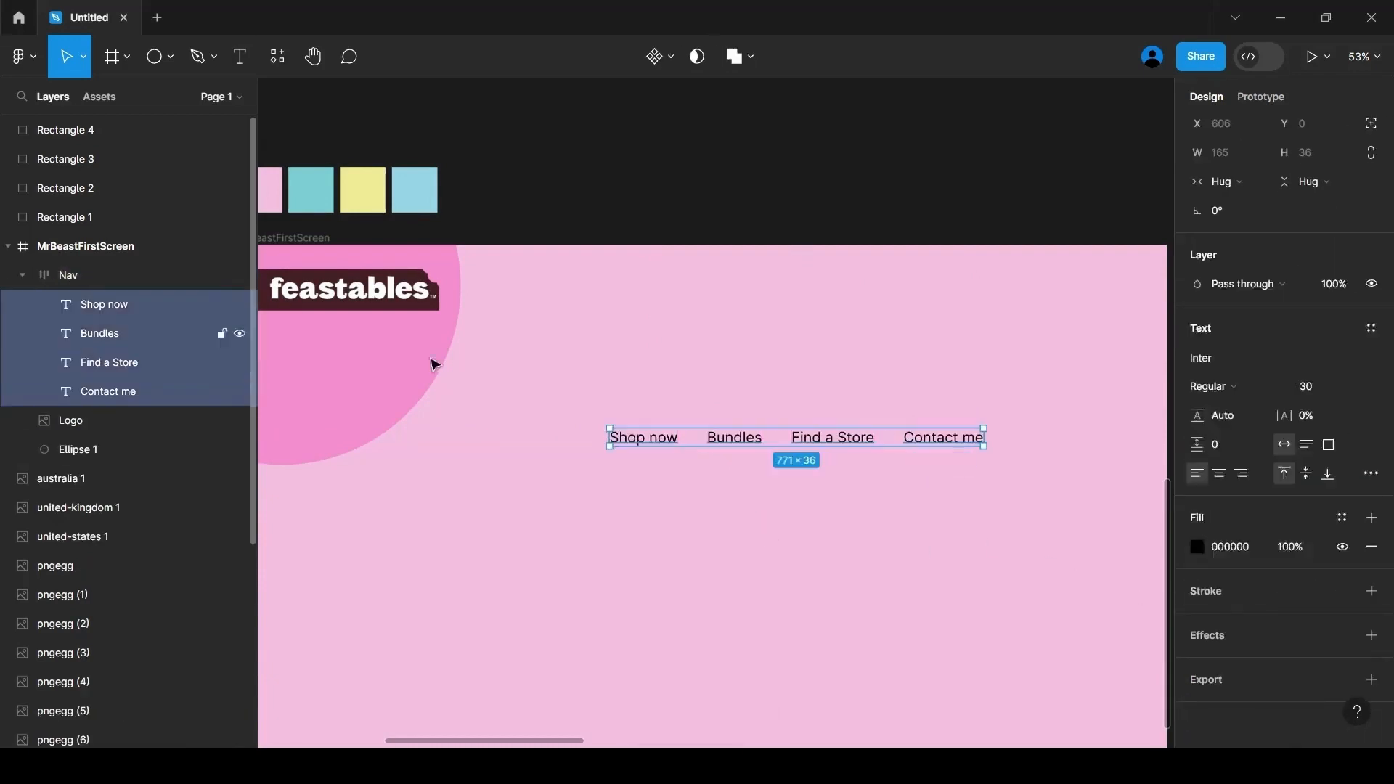
{"action": "left_click", "coordinate": [1220, 396]}
{"action": "scroll", "coordinate": [1043, 582], "scroll_direction": "down", "scroll_amount": 3}
{"action": "left_click", "coordinate": [1040, 599]}
{"action": "left_click", "coordinate": [1221, 401]}
{"action": "left_click", "coordinate": [1038, 623]}
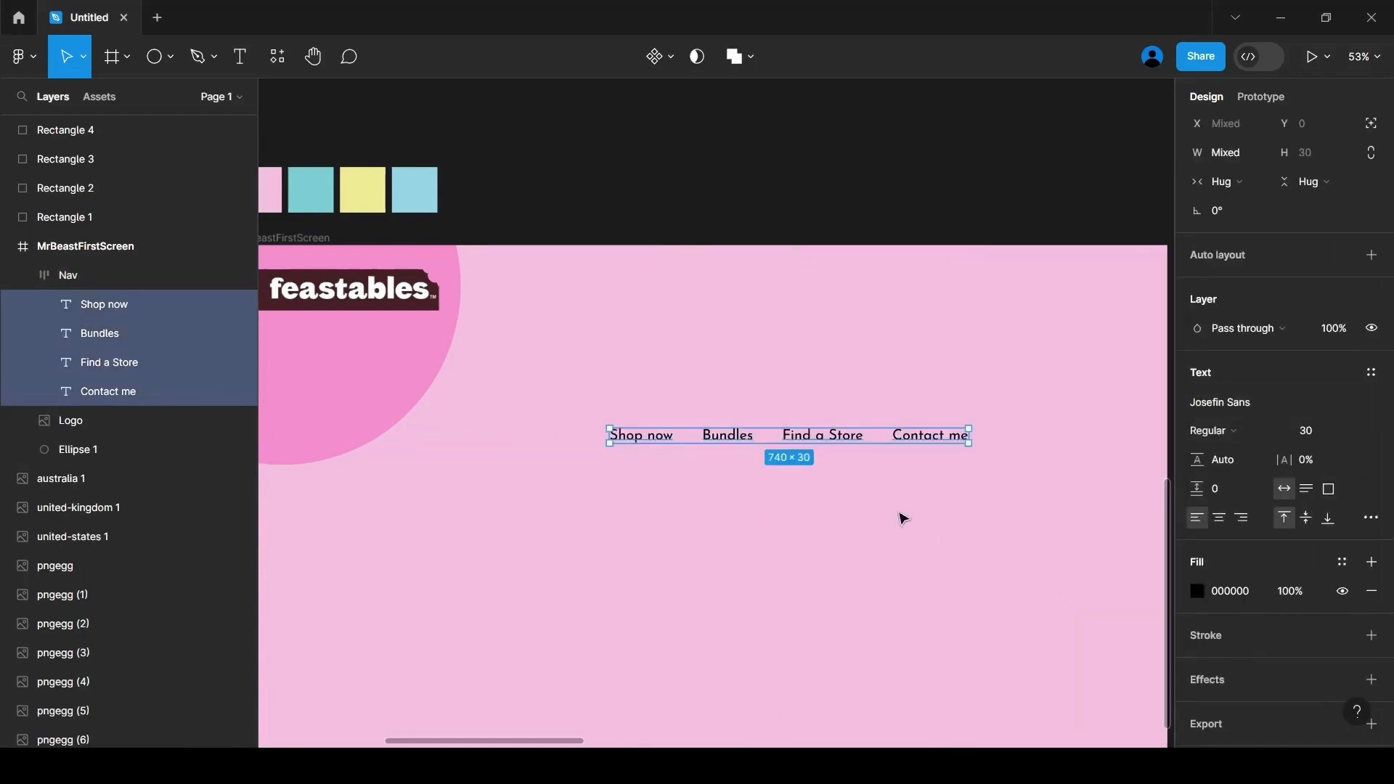
{"action": "left_click", "coordinate": [900, 516]}
Move the Nav row up into the header, level with the feastables logo
{"action": "left_click_drag", "start_coordinate": [734, 449], "coordinate": [879, 306]}
{"action": "left_click", "coordinate": [639, 407]}
{"action": "scroll", "coordinate": [639, 407], "scroll_direction": "down", "scroll_amount": 1}
{"action": "left_click", "coordinate": [840, 346]}
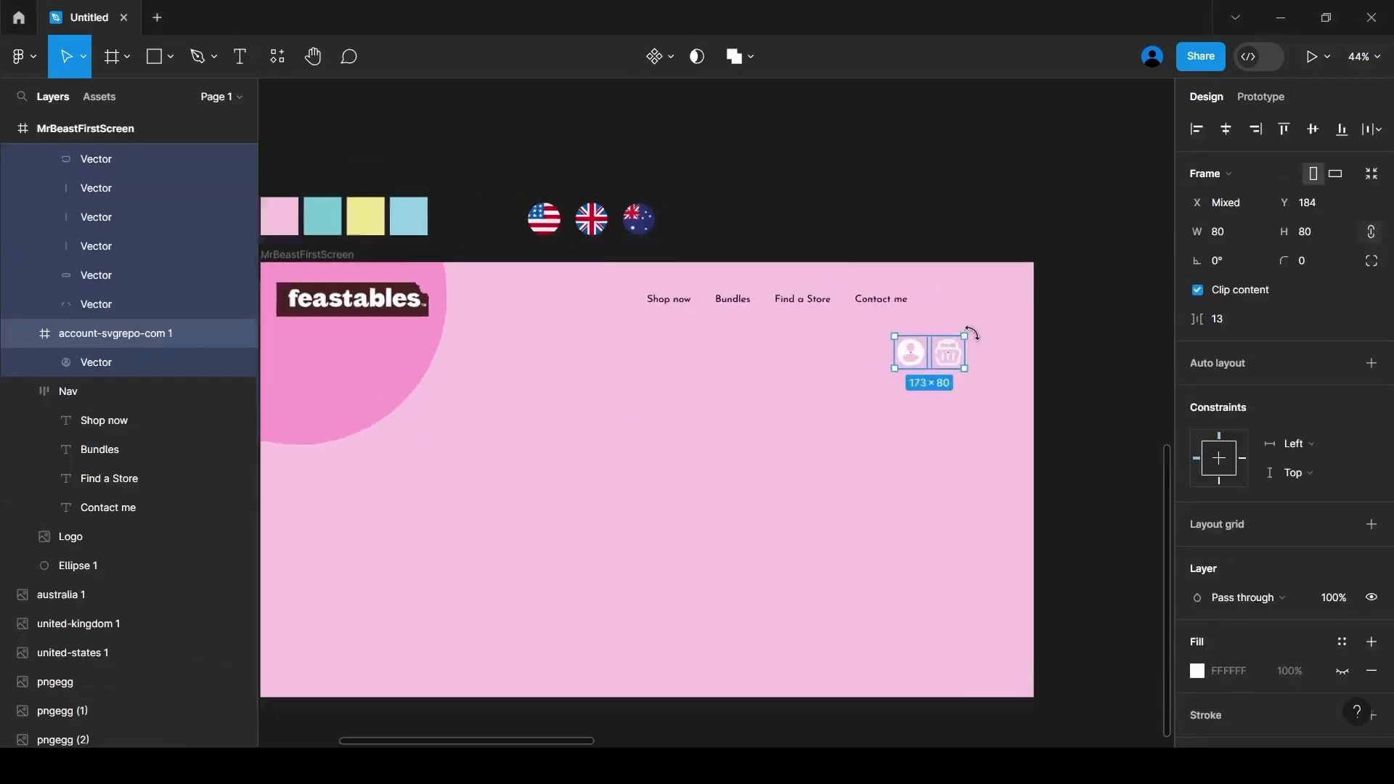
Recolor the account icon black and place it in the header row just after Contact me
{"action": "scroll", "coordinate": [995, 330], "scroll_direction": "up", "scroll_amount": 5}
{"action": "left_click", "coordinate": [806, 451]}
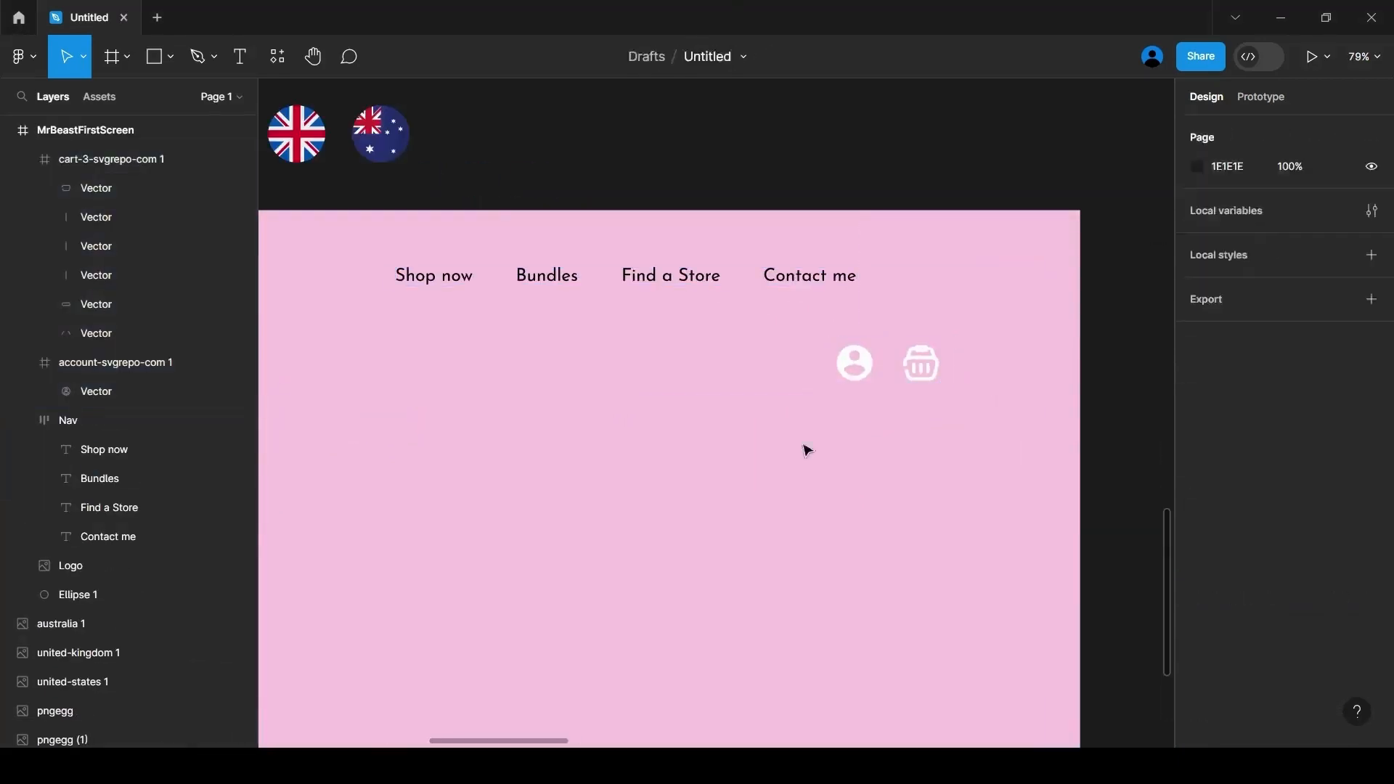
{"action": "double_click", "coordinate": [854, 363]}
{"action": "left_click", "coordinate": [1197, 496]}
{"action": "left_click", "coordinate": [956, 500]}
{"action": "left_click", "coordinate": [890, 361]}
{"action": "left_click", "coordinate": [890, 361]}
{"action": "left_click_drag", "start_coordinate": [847, 349], "coordinate": [899, 261]}
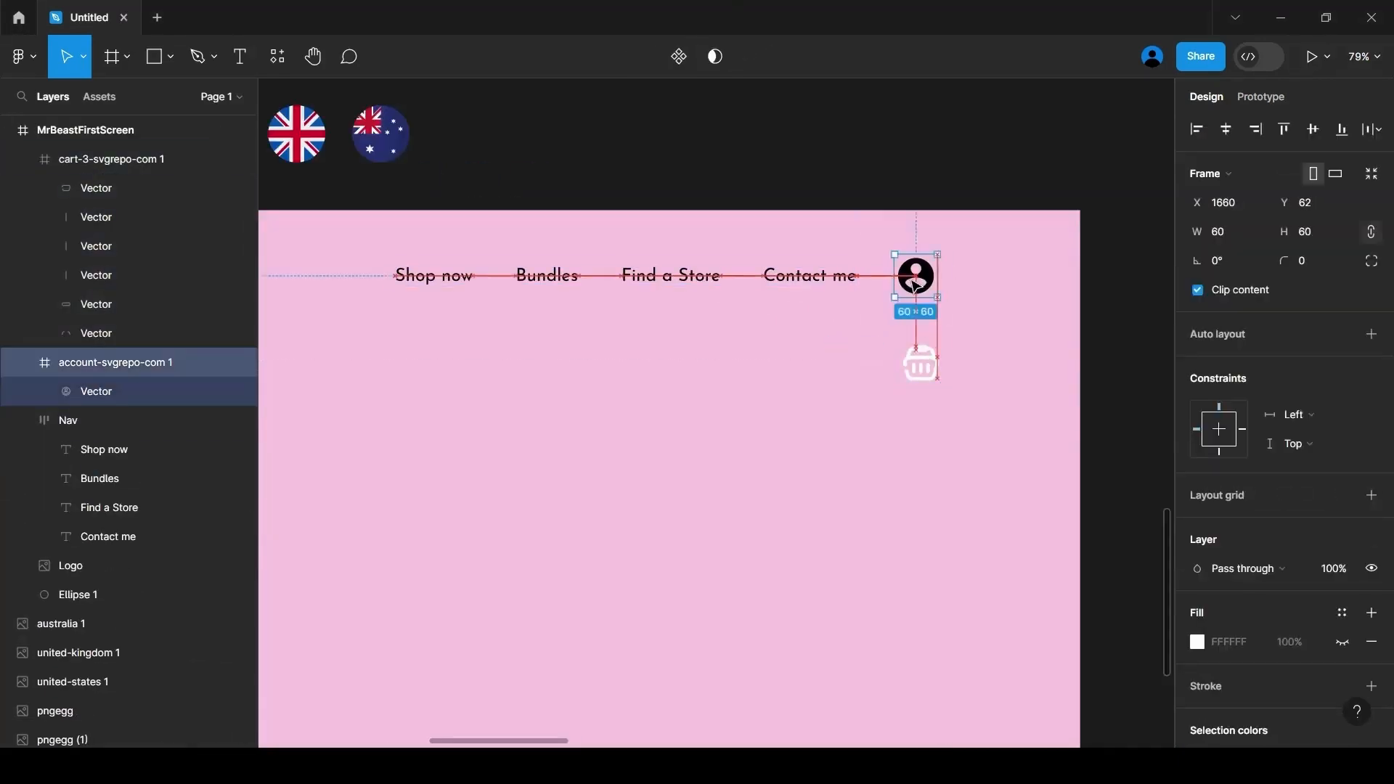
Flatten the basket icon's vectors into one black shape and place it beside the account icon
{"action": "left_click", "coordinate": [921, 364]}
{"action": "key", "text": "Return"}
{"action": "right_click", "coordinate": [903, 367]}
{"action": "left_click", "coordinate": [935, 459]}
{"action": "left_click", "coordinate": [1197, 540]}
{"action": "left_click", "coordinate": [956, 500]}
{"action": "key", "text": "Escape"}
{"action": "left_click_drag", "start_coordinate": [932, 374], "coordinate": [954, 286]}
{"action": "left_click", "coordinate": [450, 174]}
Draw a rectangle about 117 × 48 px for the header row and shift the menu labels and icons left to make room
{"action": "key", "text": "r"}
{"action": "left_click_drag", "start_coordinate": [701, 439], "coordinate": [770, 466]}
{"action": "mouse_move", "coordinate": [746, 462]}
{"action": "left_mouse_down"}
{"action": "mouse_move", "coordinate": [1036, 291]}
{"action": "mouse_move", "coordinate": [835, 265]}
{"action": "left_mouse_up"}
{"action": "left_click_drag", "start_coordinate": [943, 282], "coordinate": [826, 285]}
Set the header rectangle's corner radius to 50 and its fill to near-black
{"action": "left_click", "coordinate": [1022, 283]}
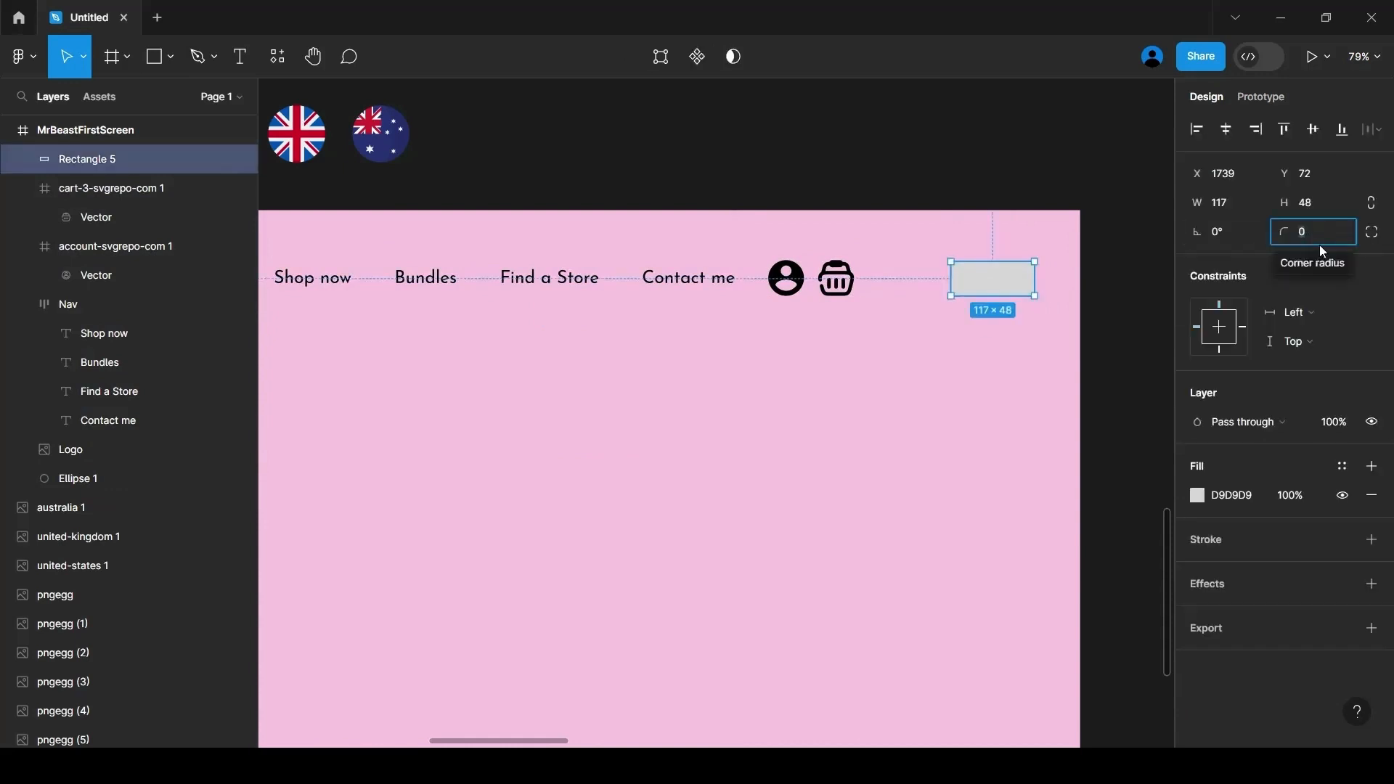
{"action": "type", "text": "50"}
{"action": "key", "text": "Return"}
{"action": "left_click", "coordinate": [1199, 495]}
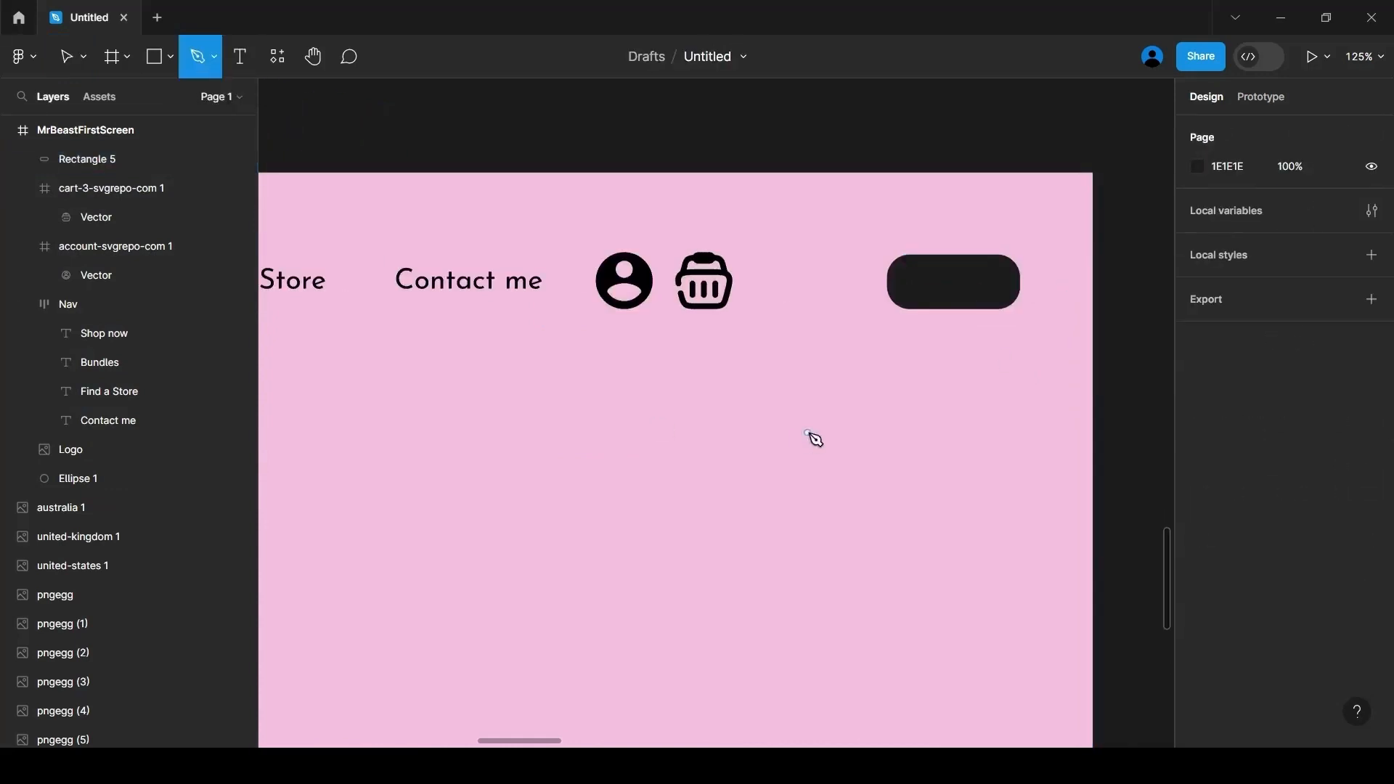
Draw a downward chevron about 33.5 × 11 px with the Pen tool and give it a white stroke
{"action": "left_click", "coordinate": [808, 433]}
{"action": "left_click", "coordinate": [828, 445]}
{"action": "left_click", "coordinate": [845, 432]}
{"action": "key", "text": "Escape"}
{"action": "left_click", "coordinate": [1199, 451]}
{"action": "left_click", "coordinate": [827, 444]}
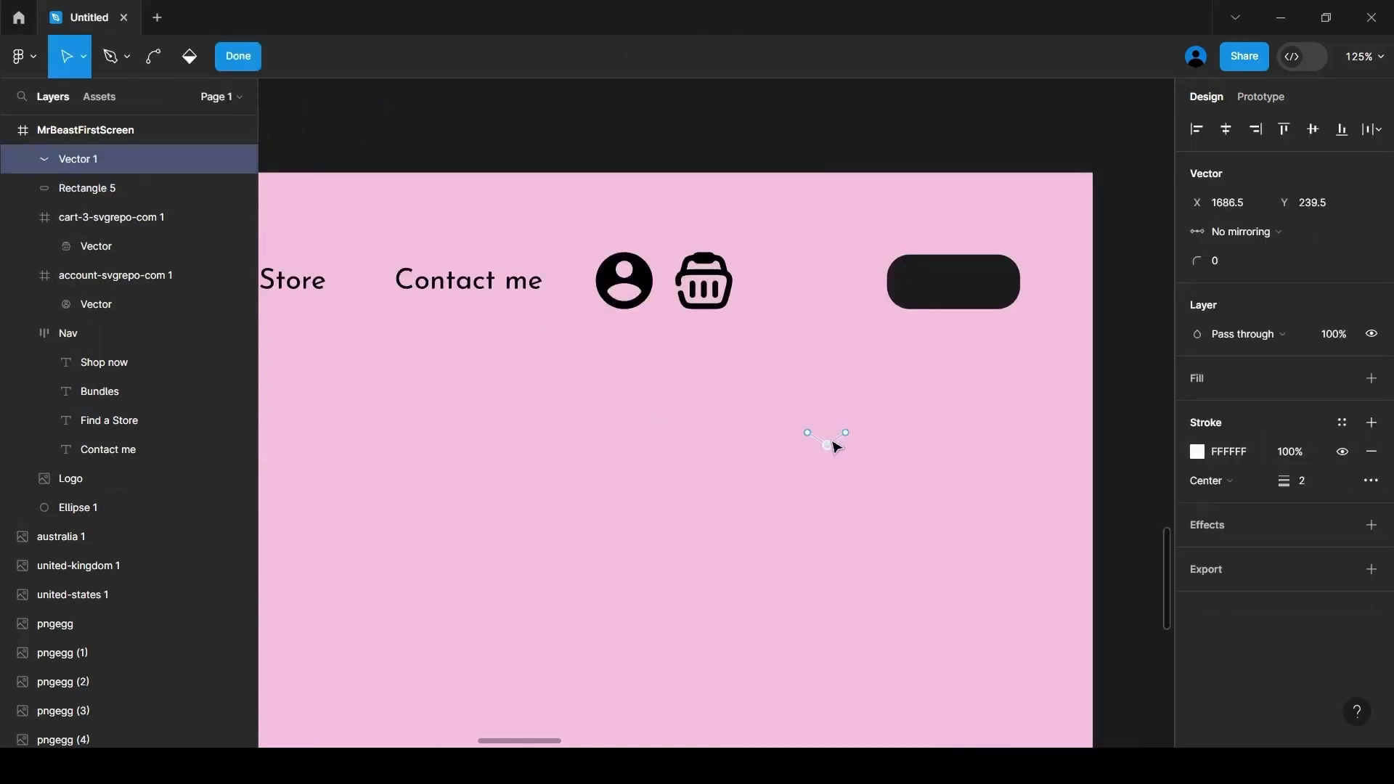
{"action": "key", "text": "Escape"}
{"action": "key", "text": "Escape"}
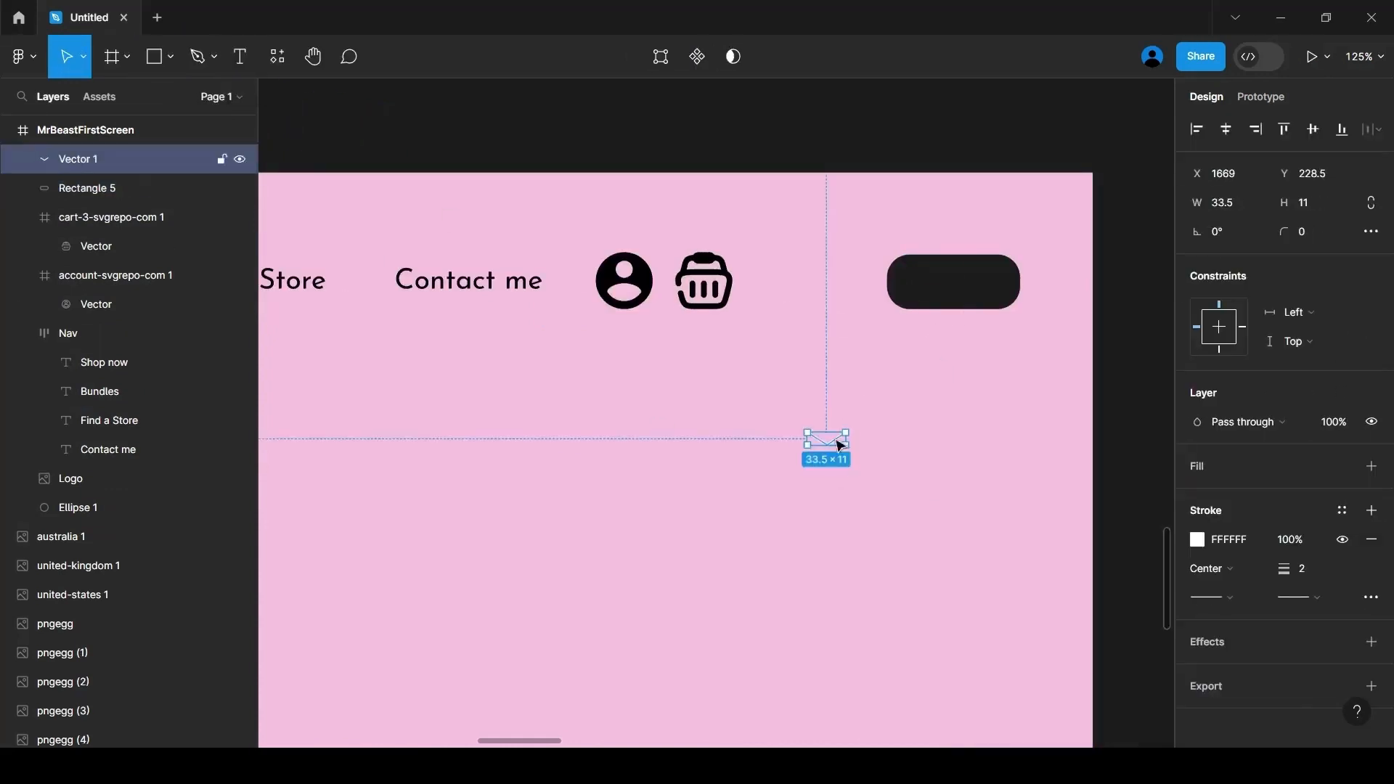
Position the white chevron inside the right end of the dark rounded rectangle
{"action": "scroll", "coordinate": [1017, 278], "scroll_direction": "up", "scroll_amount": 4}
{"action": "left_click_drag", "start_coordinate": [998, 287], "coordinate": [980, 287]}
{"action": "left_click", "coordinate": [928, 392]}
{"action": "scroll", "coordinate": [922, 386], "scroll_direction": "down", "scroll_amount": 8}
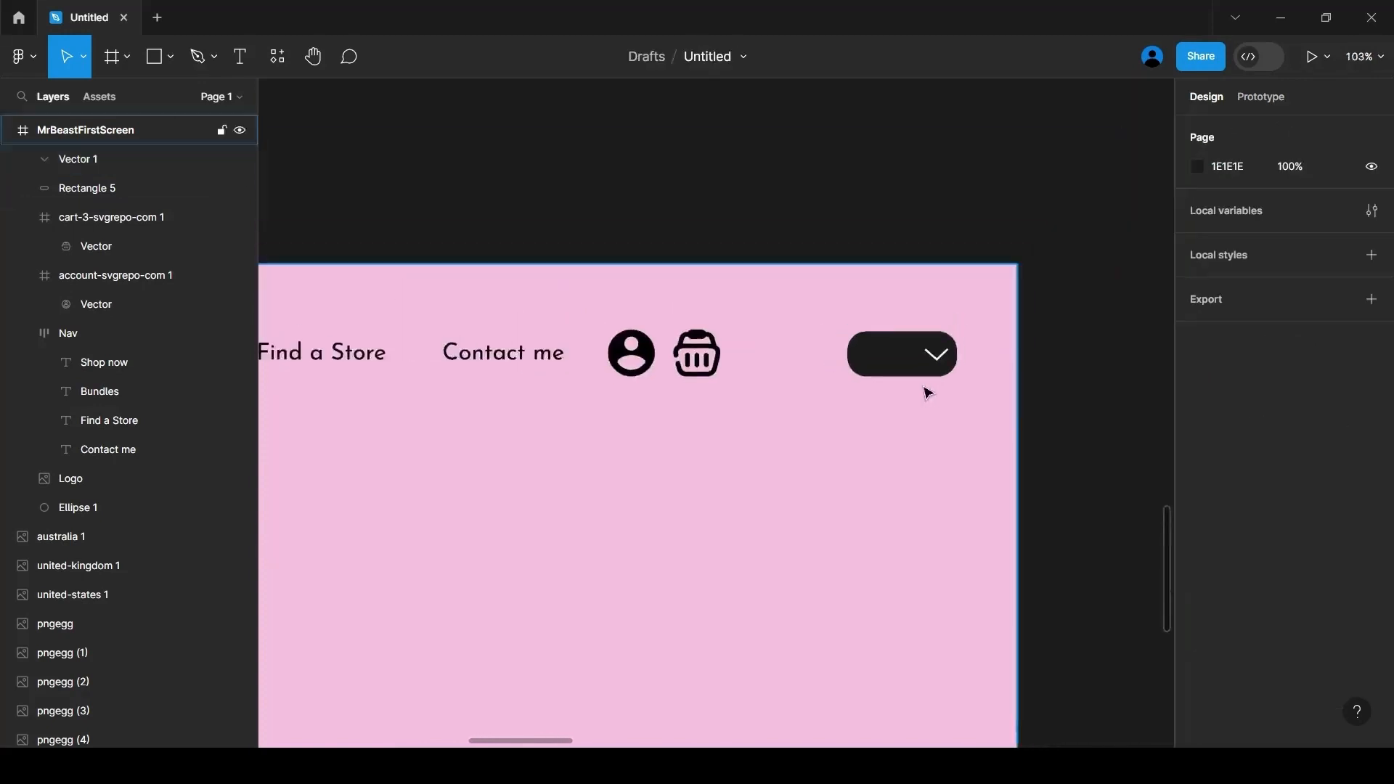
Place the United States flag inside the dark rounded rectangle and set its size to 40
{"action": "left_click_drag", "start_coordinate": [322, 266], "coordinate": [857, 240]}
{"action": "scroll", "coordinate": [831, 451], "scroll_direction": "up", "scroll_amount": 5}
{"action": "left_click", "coordinate": [1219, 203]}
{"action": "type", "text": "40"}
{"action": "key", "text": "Return"}
Tighten the dropdown by adjusting the chevron, flag and rounded rectangle into a more compact pill
{"action": "left_click", "coordinate": [916, 239]}
{"action": "left_click_drag", "start_coordinate": [995, 240], "coordinate": [1012, 240]}
{"action": "left_click_drag", "start_coordinate": [975, 231], "coordinate": [934, 240]}
{"action": "key", "text": "Escape"}
{"action": "left_click", "coordinate": [916, 230]}
{"action": "left_click", "coordinate": [989, 231]}
{"action": "mouse_move", "coordinate": [1012, 226]}
{"action": "left_mouse_down"}
{"action": "mouse_move", "coordinate": [966, 226]}
{"action": "mouse_move", "coordinate": [981, 234]}
{"action": "left_mouse_up"}
Frame the flag, chevron and rounded rectangle together and rename the frame Country
{"action": "left_click", "coordinate": [925, 227], "text": "shift"}
{"action": "left_click", "coordinate": [855, 226], "text": "shift"}
{"action": "right_click", "coordinate": [852, 213]}
{"action": "left_click", "coordinate": [917, 436]}
{"action": "double_click", "coordinate": [85, 160]}
{"action": "type", "text": "Countr"}
{"action": "scroll", "coordinate": [974, 278], "scroll_direction": "down", "scroll_amount": 5}
Set the icon size to 50, place the cart and account icons beside the Country dropdown, and line up the navigation menu with them
{"action": "scroll", "coordinate": [954, 292], "scroll_direction": "up", "scroll_amount": 3}
{"action": "mouse_move", "coordinate": [842, 271]}
{"action": "left_mouse_down"}
{"action": "mouse_move", "coordinate": [733, 226]}
{"action": "mouse_move", "coordinate": [910, 237]}
{"action": "left_mouse_up"}
{"action": "left_click", "coordinate": [1218, 232]}
{"action": "type", "text": "50"}
{"action": "double_click", "coordinate": [789, 235]}
{"action": "left_click_drag", "start_coordinate": [746, 242], "coordinate": [841, 249]}
{"action": "scroll", "coordinate": [905, 254], "scroll_direction": "down", "scroll_amount": 5}
{"action": "left_click", "coordinate": [726, 282]}
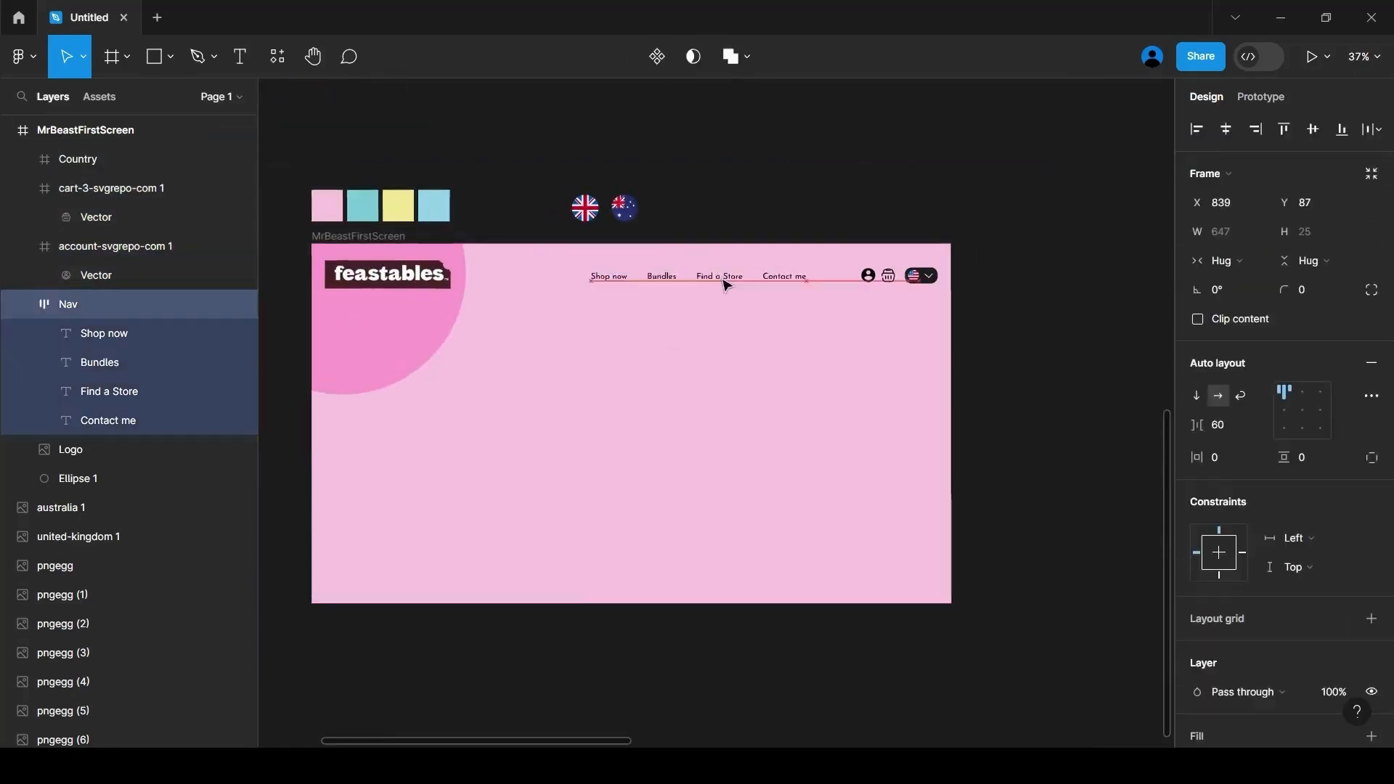
{"action": "left_click", "coordinate": [731, 321]}
{"action": "double_click", "coordinate": [931, 279]}
{"action": "key", "text": "ctrl+d"}
{"action": "left_click_drag", "start_coordinate": [931, 279], "coordinate": [687, 389]}
{"action": "scroll", "coordinate": [647, 289], "scroll_direction": "up", "scroll_amount": 3}
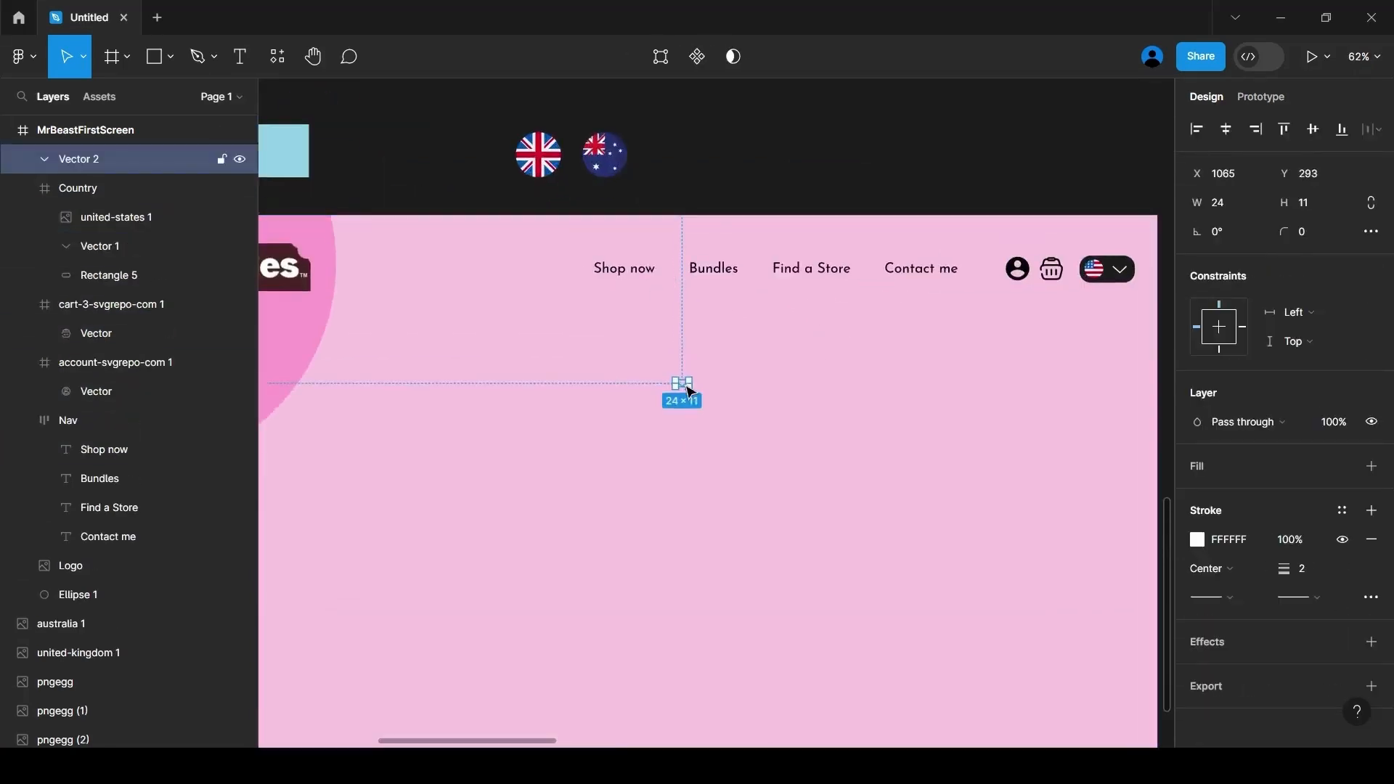
{"action": "key", "text": "Delete"}
Add a 12-column layout grid with a margin of 120 to the MrBeastFirstScreen frame
{"action": "left_click", "coordinate": [647, 273]}
{"action": "left_click", "coordinate": [738, 399]}
{"action": "scroll", "coordinate": [738, 399], "scroll_direction": "down", "scroll_amount": 3}
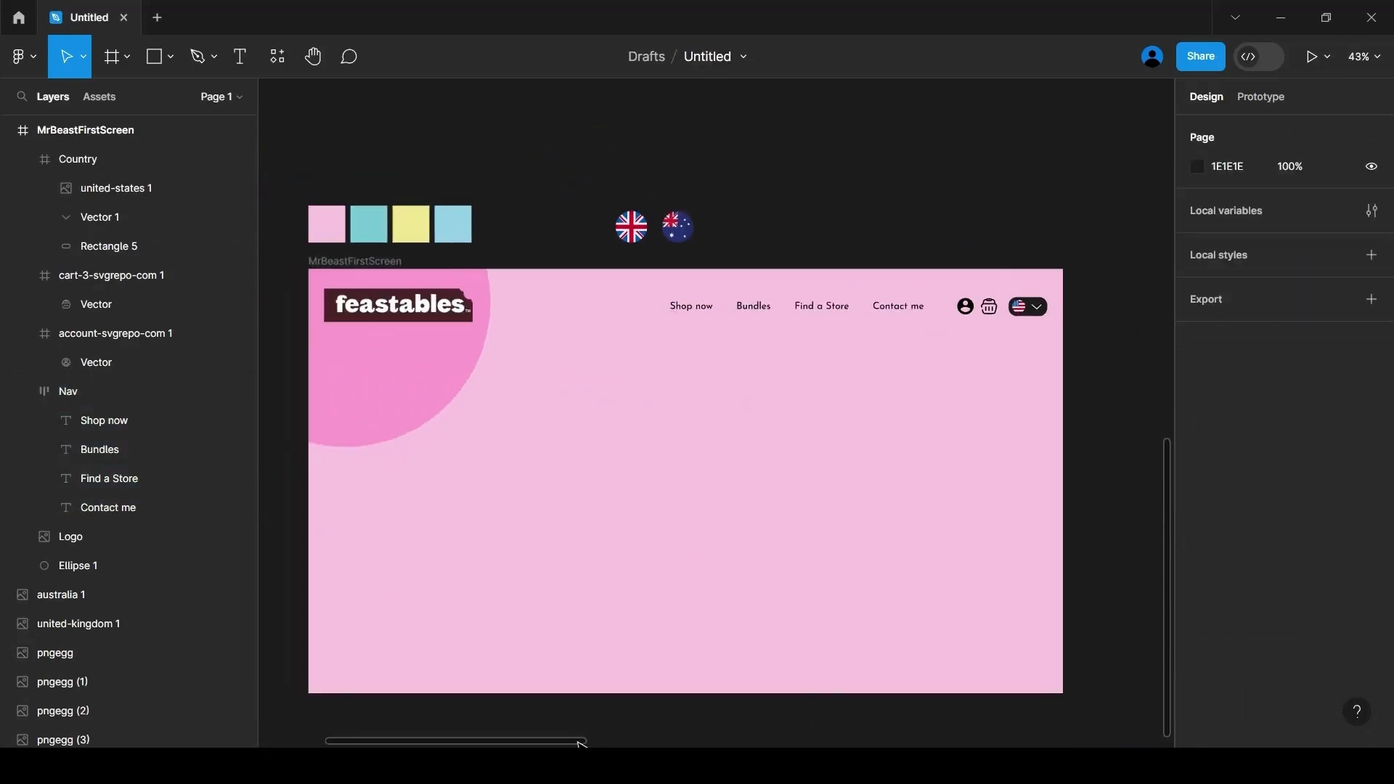
{"action": "scroll", "coordinate": [536, 383], "scroll_direction": "down", "scroll_amount": 1}
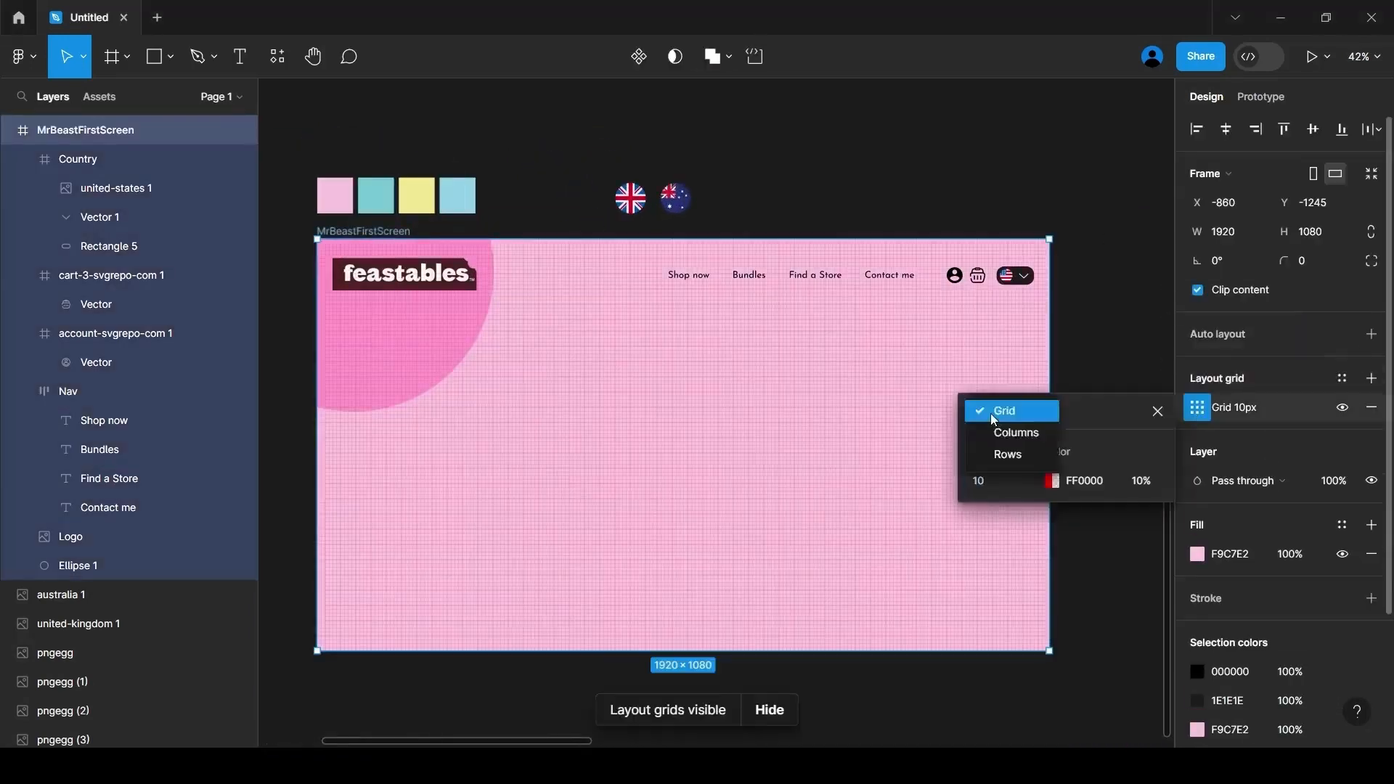
{"action": "left_click", "coordinate": [1015, 433]}
{"action": "left_click", "coordinate": [1127, 544]}
{"action": "type", "text": "120"}
{"action": "key", "text": "Escape"}
{"action": "key", "text": "Escape"}
{"action": "scroll", "coordinate": [404, 274], "scroll_direction": "up", "scroll_amount": 1}
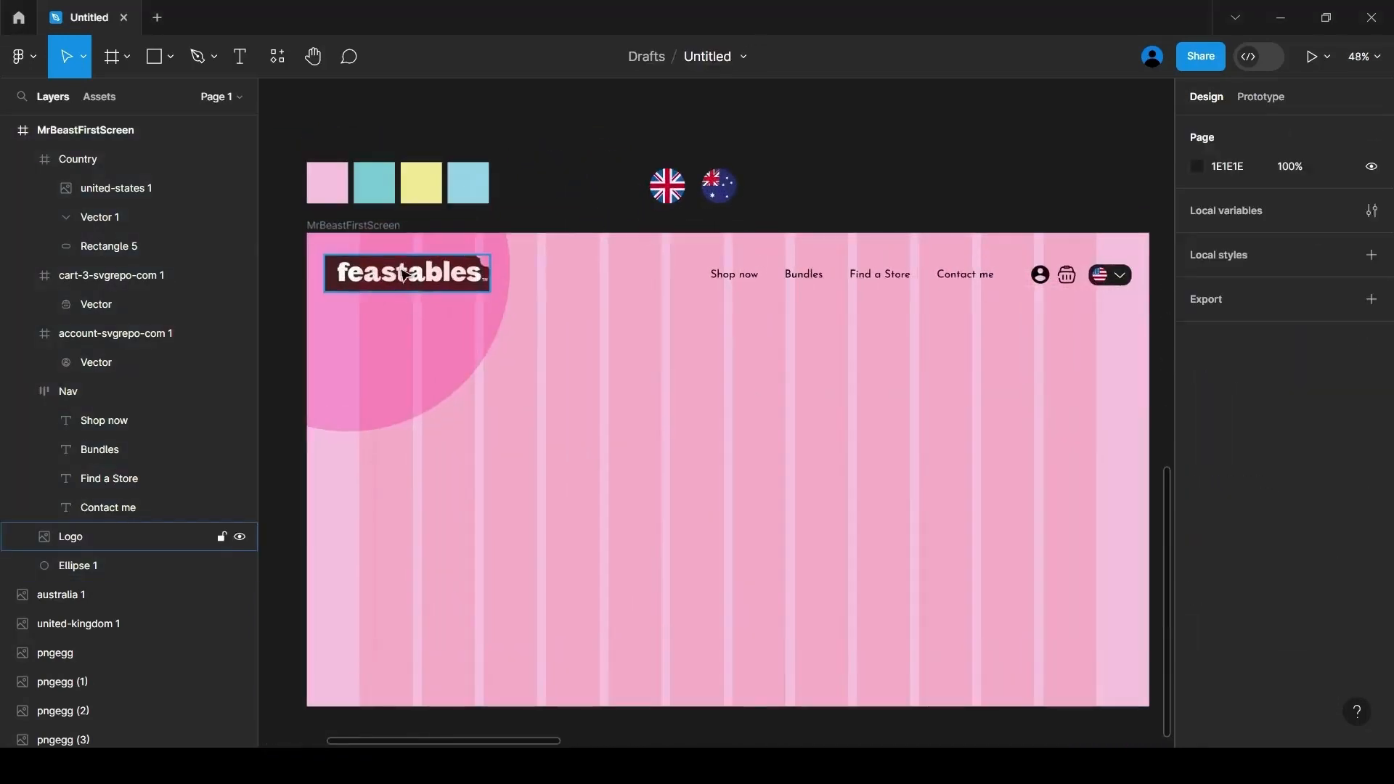
Align the logo with the grid's left margin, the icons and dropdown with the right margin, and shift the navigation menu left
{"action": "left_click_drag", "start_coordinate": [406, 275], "coordinate": [440, 274]}
{"action": "left_click_drag", "start_coordinate": [870, 277], "coordinate": [848, 277]}
{"action": "left_click", "coordinate": [1040, 276]}
{"action": "left_click", "coordinate": [1067, 278], "text": "shift"}
{"action": "left_click", "coordinate": [1101, 276], "text": "shift"}
{"action": "left_click_drag", "start_coordinate": [1100, 276], "coordinate": [1065, 276]}
{"action": "left_click", "coordinate": [1017, 332]}
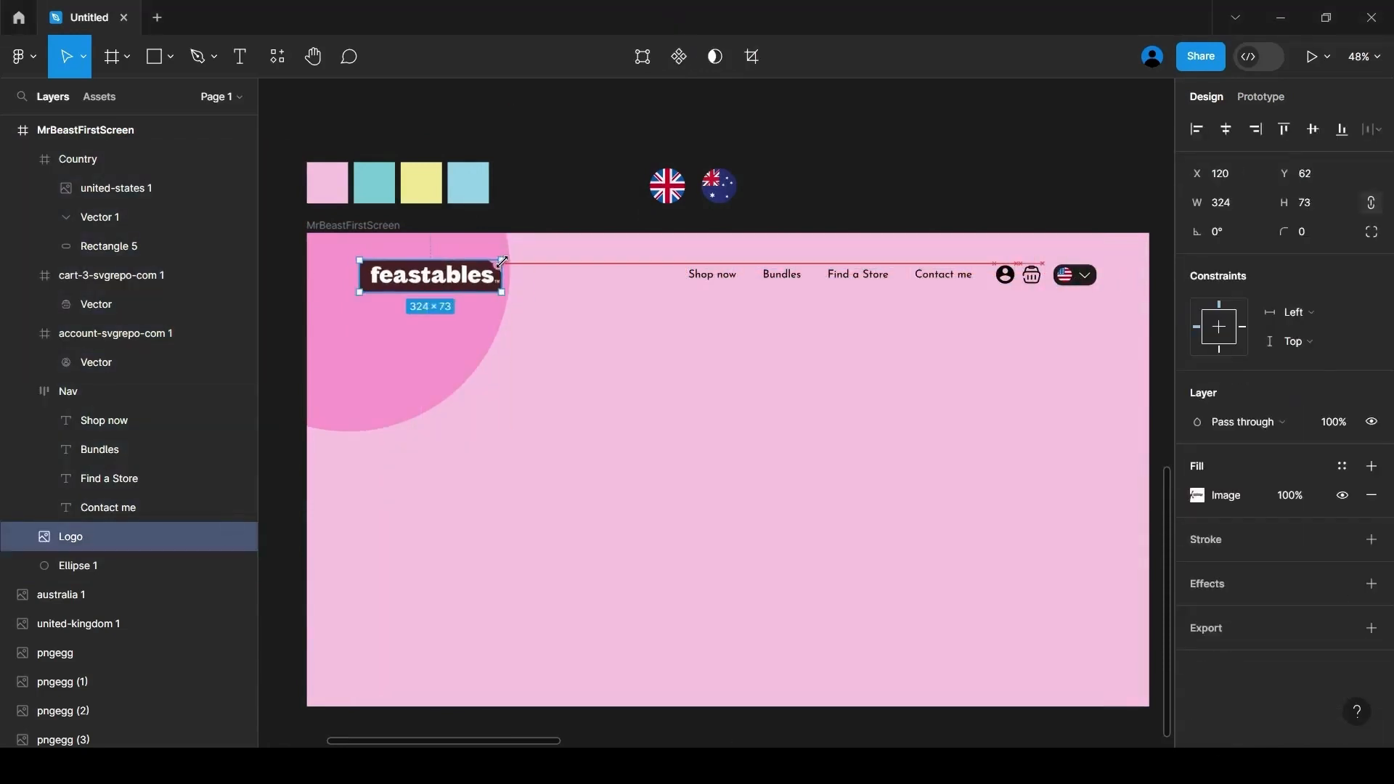
Scale the feastables logo down slightly and nudge it up 20 px
{"action": "left_click_drag", "start_coordinate": [501, 262], "coordinate": [492, 264]}
{"action": "key", "text": "shift+g"}
{"action": "key", "text": "shift+Up"}
{"action": "key", "text": "shift+Up"}
Move the navigation menu up to Y 72 and raise the icons and country dropdown level with it
{"action": "left_click", "coordinate": [721, 280]}
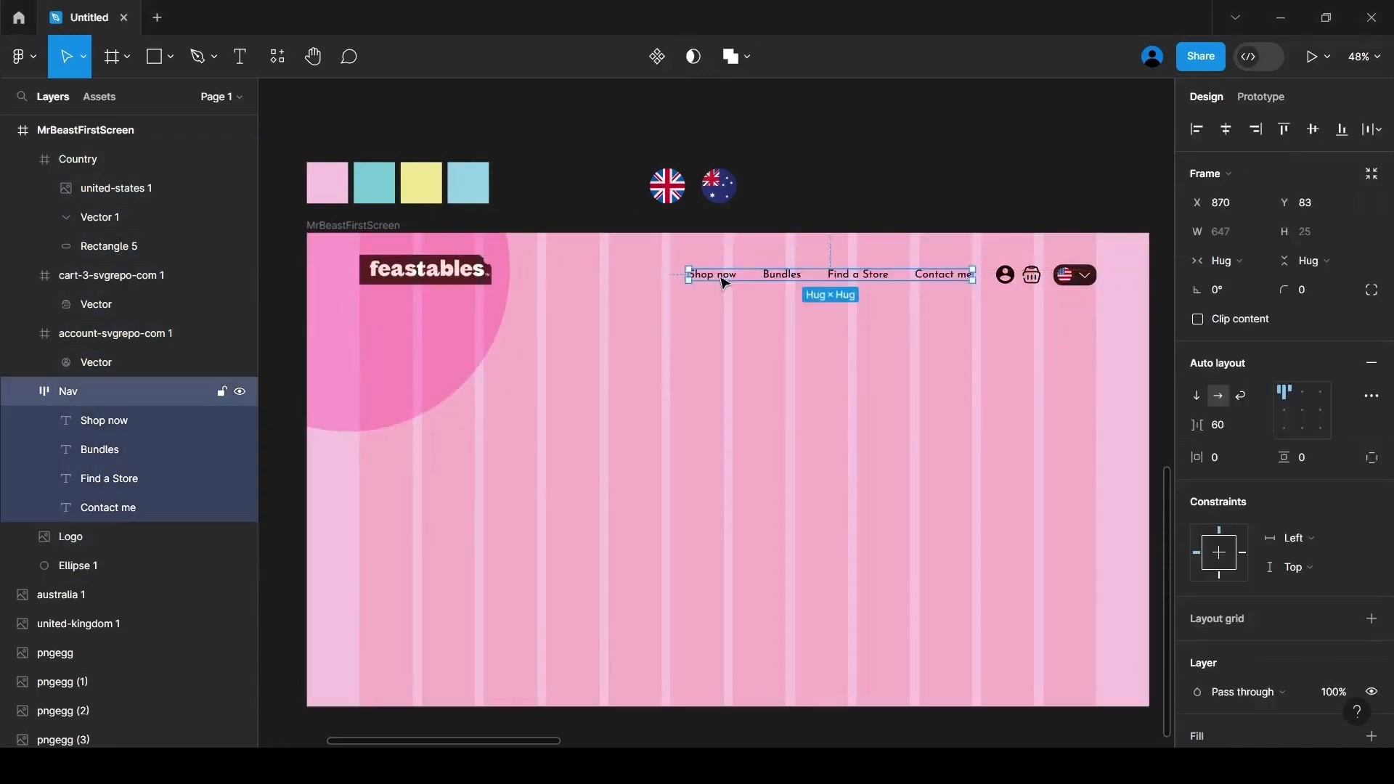
{"action": "left_click_drag", "start_coordinate": [721, 279], "coordinate": [722, 274]}
{"action": "left_click", "coordinate": [1005, 276]}
{"action": "left_click", "coordinate": [1033, 277], "text": "shift"}
{"action": "left_click", "coordinate": [1069, 276], "text": "shift"}
{"action": "left_click_drag", "start_coordinate": [1069, 276], "coordinate": [1069, 271]}
{"action": "left_click", "coordinate": [1022, 325]}
{"action": "key", "text": "shift+g"}
Recolour all four navigation labels with the dark maroon sampled from the feastables logo
{"action": "left_click", "coordinate": [68, 391]}
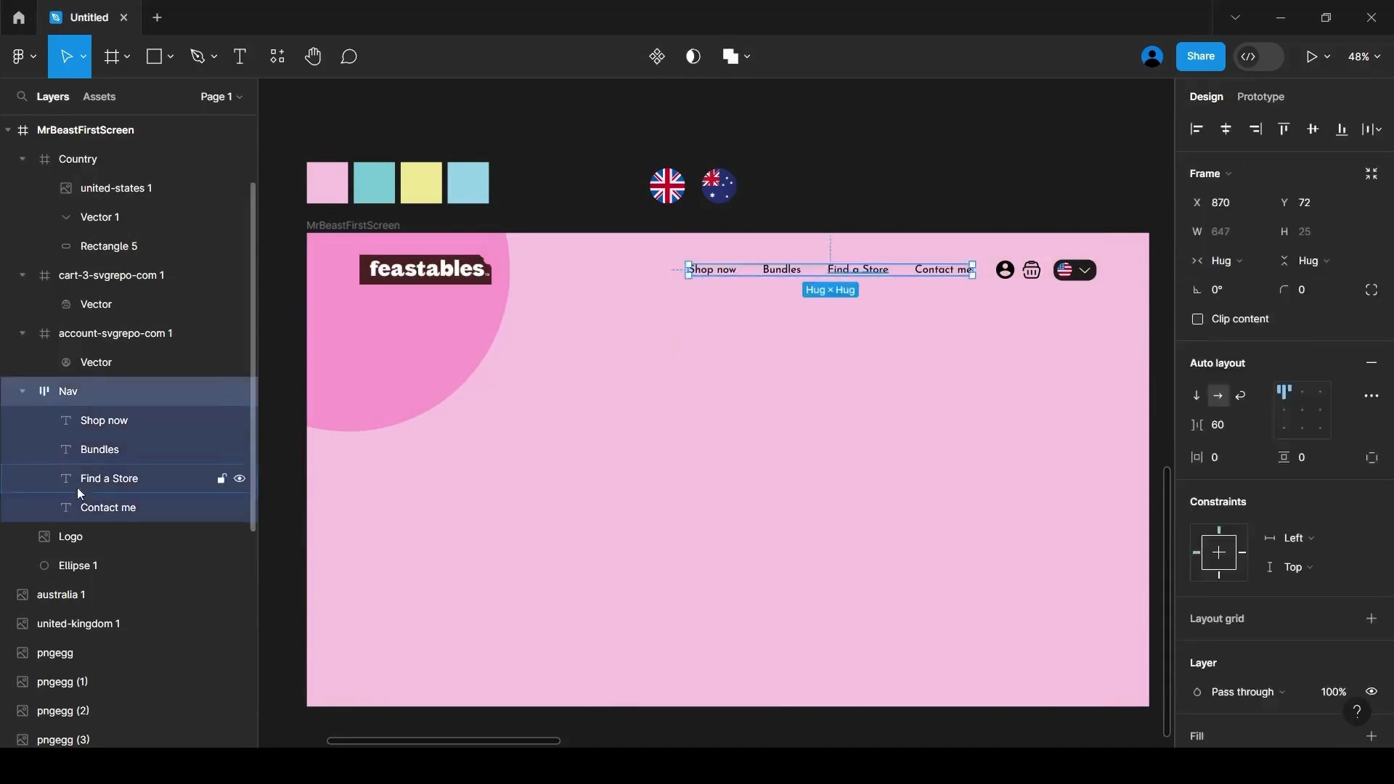
{"action": "key", "text": "Return"}
{"action": "left_click", "coordinate": [1197, 640]}
{"action": "left_click", "coordinate": [984, 529]}
{"action": "left_click", "coordinate": [368, 262]}
Recolour the account and cart icon vectors with the logo's dark maroon, 492526
{"action": "left_click", "coordinate": [96, 363]}
{"action": "left_click", "coordinate": [106, 309], "text": "ctrl"}
{"action": "left_click", "coordinate": [1197, 540]}
{"action": "left_click", "coordinate": [984, 530]}
{"action": "left_click", "coordinate": [368, 261]}
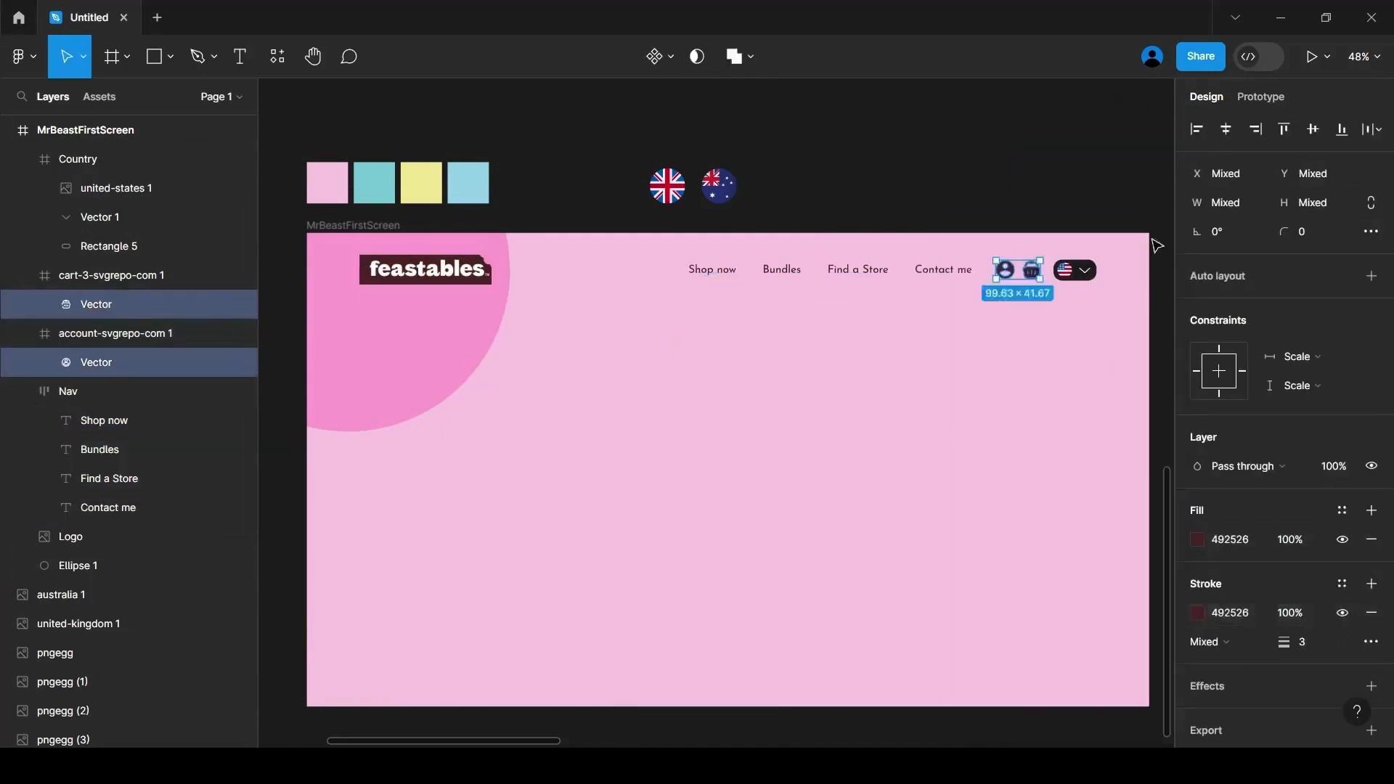
Fill the country dropdown's rounded rectangle with the same dark maroon as the logo
{"action": "left_click", "coordinate": [1031, 269]}
{"action": "left_click", "coordinate": [1075, 269]}
{"action": "left_click", "coordinate": [109, 246]}
{"action": "left_click", "coordinate": [1197, 495]}
{"action": "left_click", "coordinate": [998, 416]}
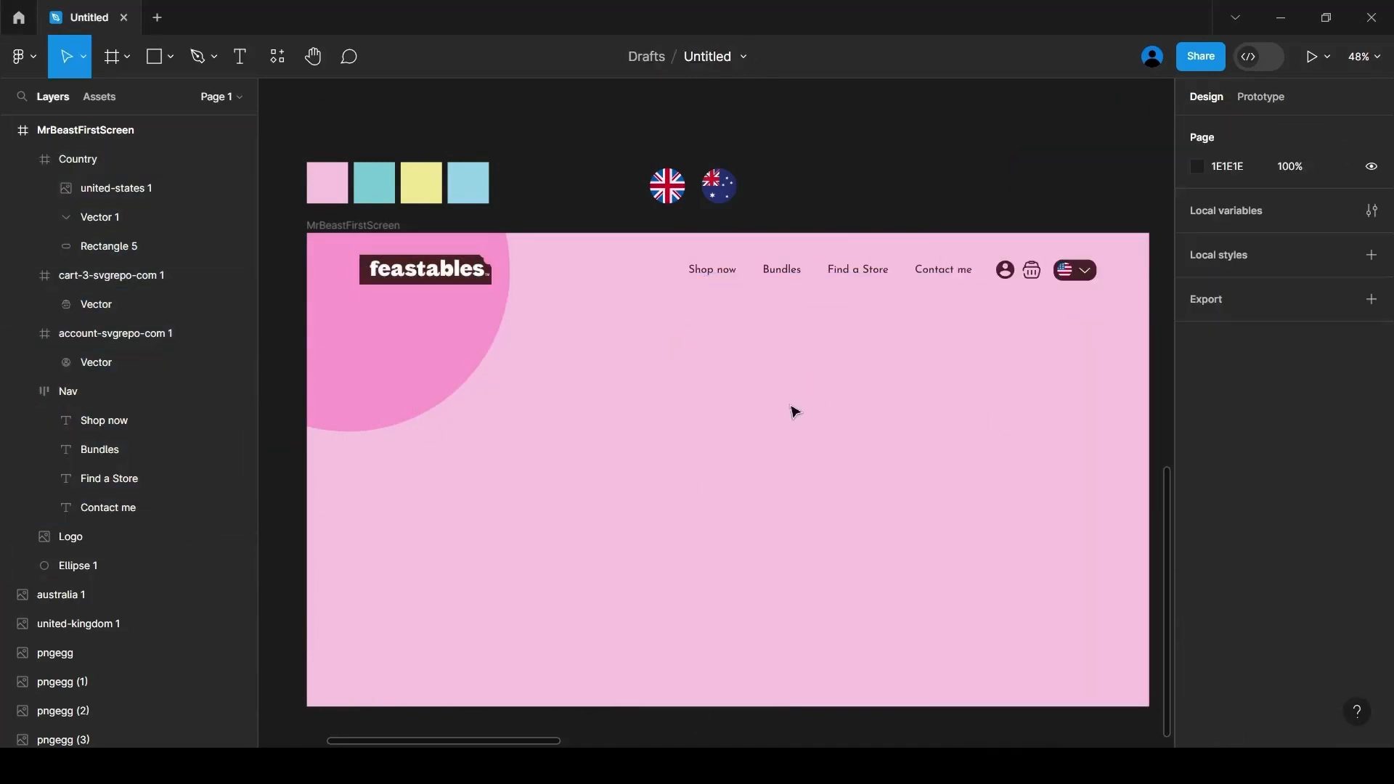
Add the text "Mr Beast bar" in the middle of the screen frame
{"action": "left_click", "coordinate": [799, 270]}
{"action": "key", "text": "Escape"}
{"action": "key", "text": "t"}
{"action": "left_click", "coordinate": [609, 462]}
{"action": "type", "text": "Mr Beast"}
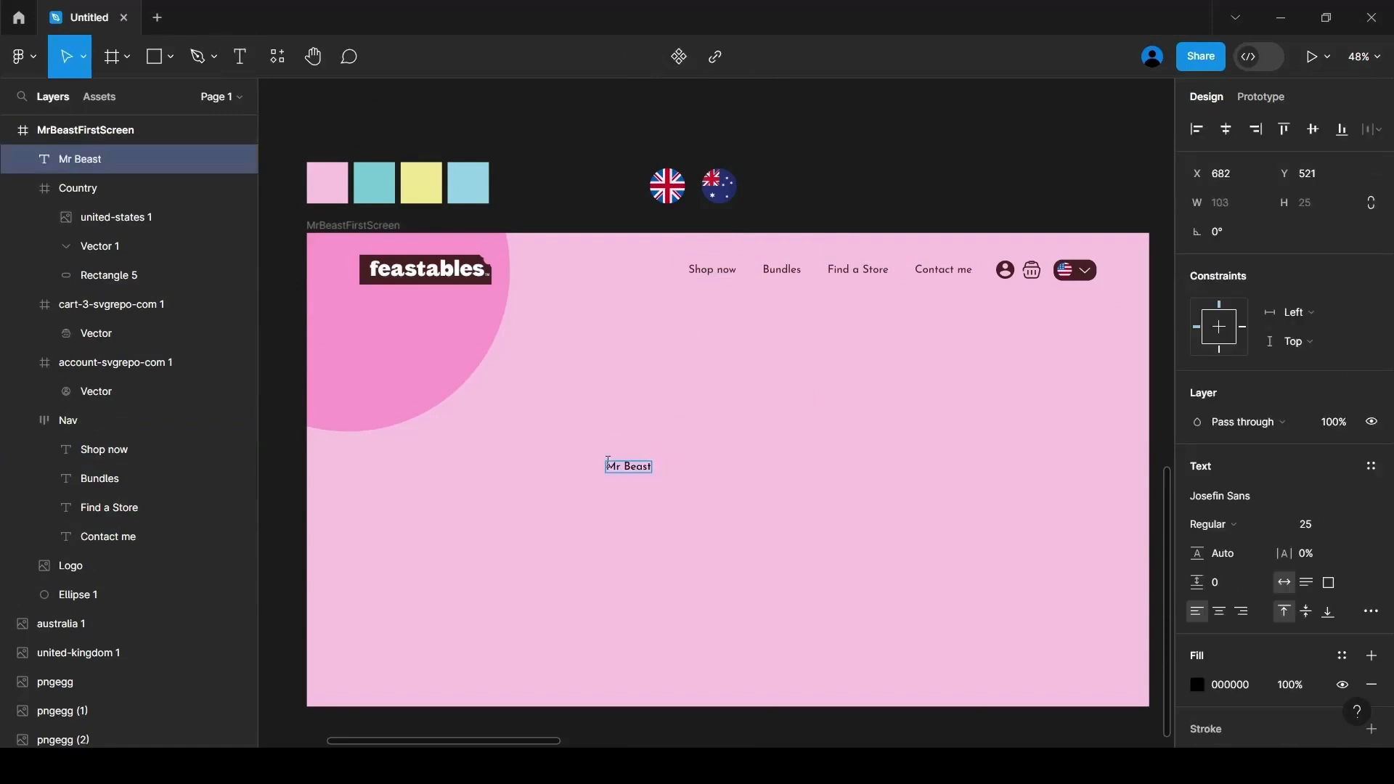
Format the "Mr Beast bar" text as bold uppercase at size 50 with fill 492526
{"action": "left_click", "coordinate": [1309, 527]}
{"action": "type", "text": "50"}
{"action": "key", "text": "Return"}
{"action": "left_click", "coordinate": [1371, 611]}
{"action": "left_click", "coordinate": [1090, 555]}
{"action": "left_click", "coordinate": [1197, 684]}
{"action": "left_click", "coordinate": [979, 649]}
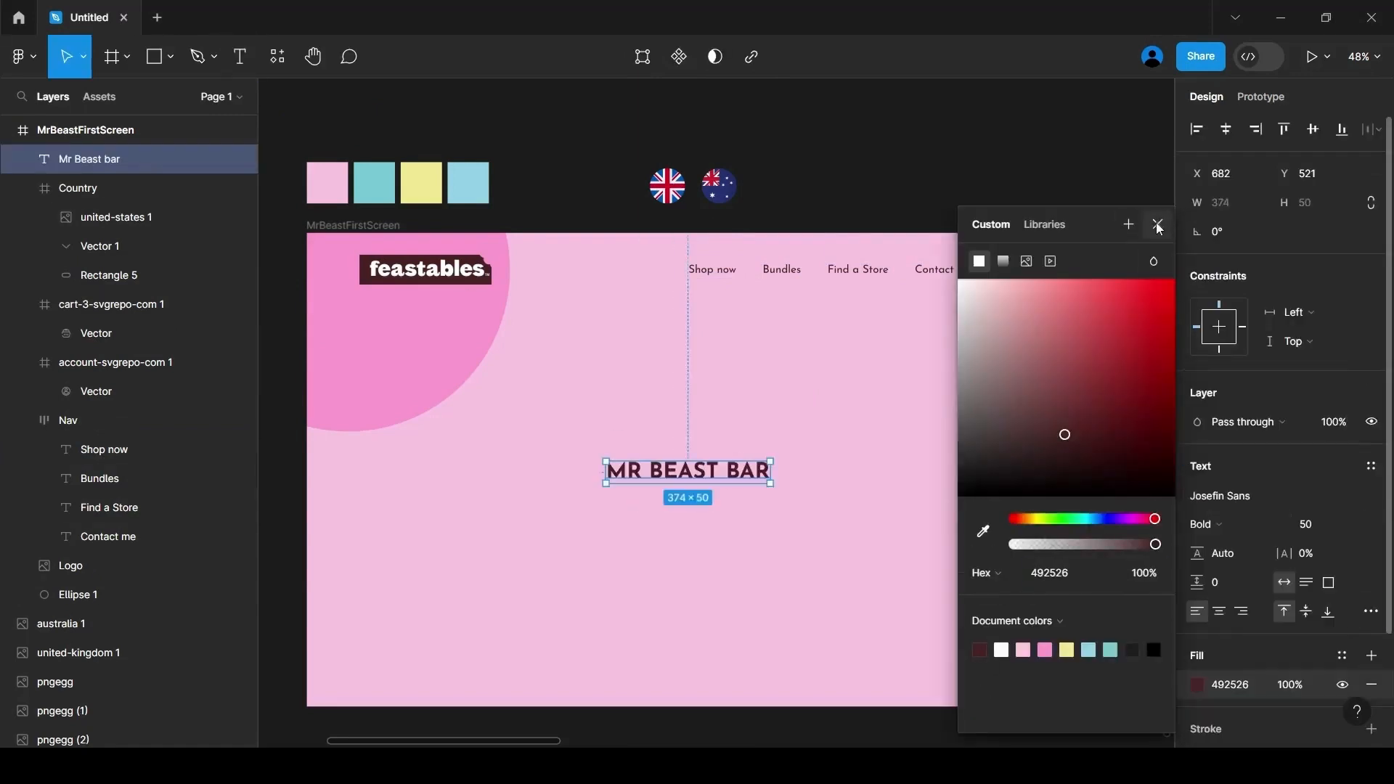
{"action": "left_click", "coordinate": [1158, 225]}
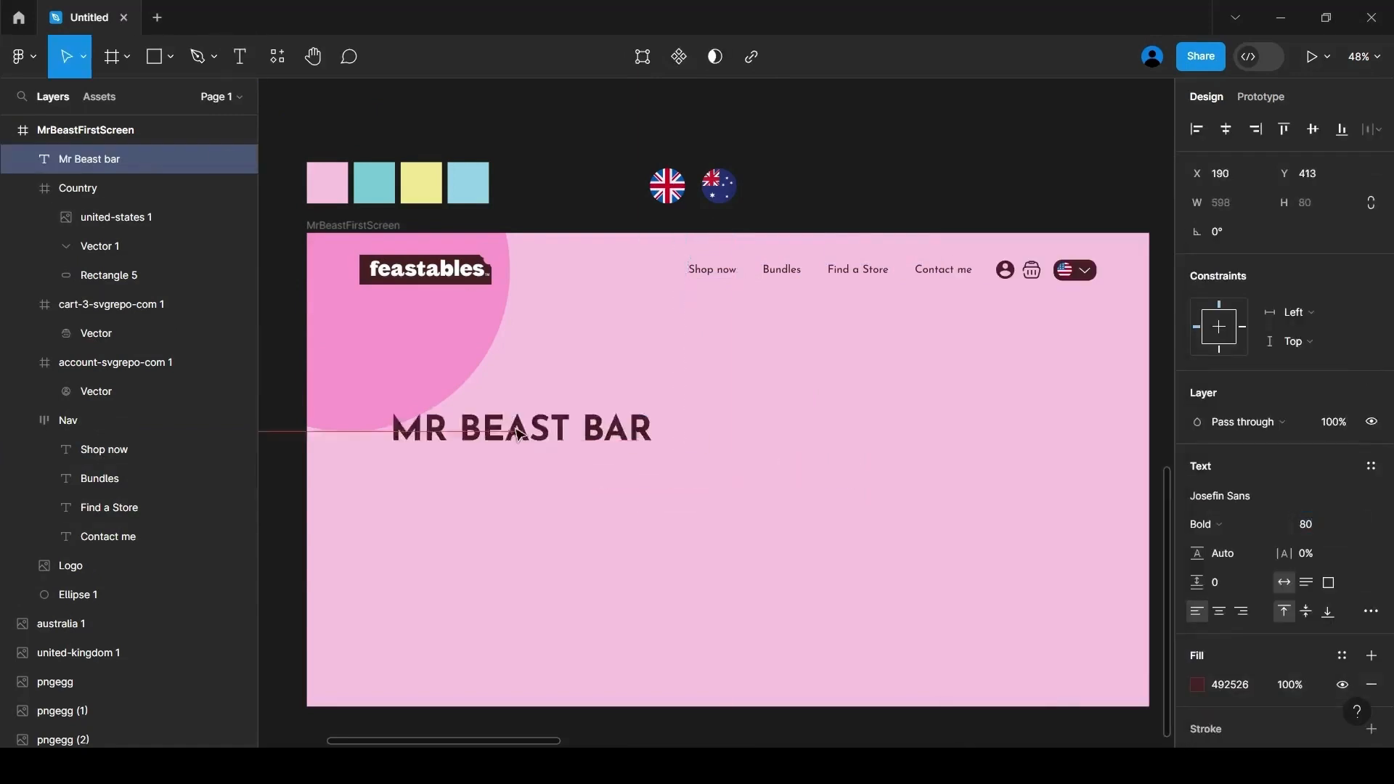
Move the heading to the left margin in Love Ya Like A Sister, then duplicate it below with the text "original chocolate"
{"action": "left_click_drag", "start_coordinate": [517, 429], "coordinate": [485, 376]}
{"action": "left_click", "coordinate": [605, 614]}
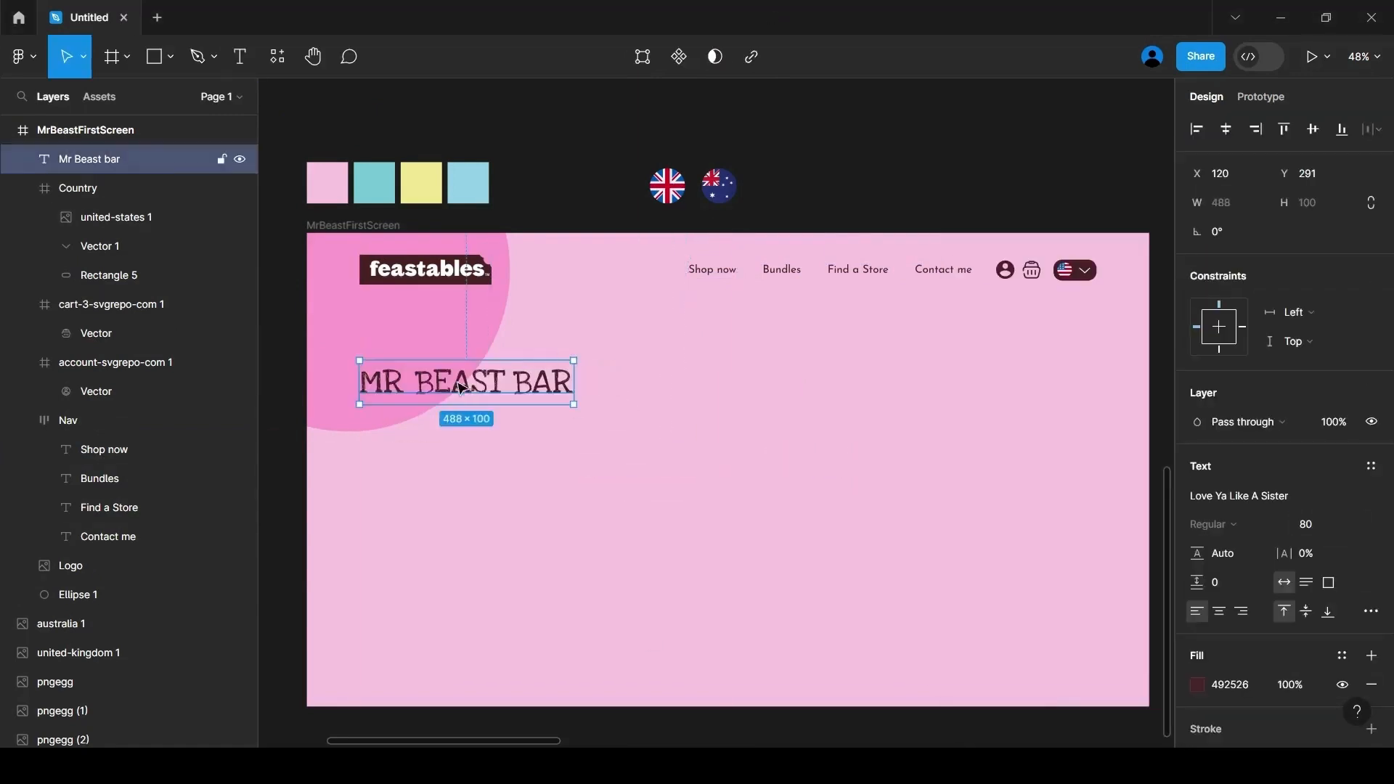
{"action": "left_click_drag", "start_coordinate": [458, 382], "coordinate": [461, 426], "text": "alt"}
{"action": "double_click", "coordinate": [460, 426]}
{"action": "type", "text": "original chocolate"}
Set the "Mr Beast bar" text to Josefin Sans at size 40 and move "original chocolate" up close beneath it
{"action": "left_click", "coordinate": [461, 382]}
{"action": "left_click", "coordinate": [1257, 496]}
{"action": "left_click", "coordinate": [1012, 380]}
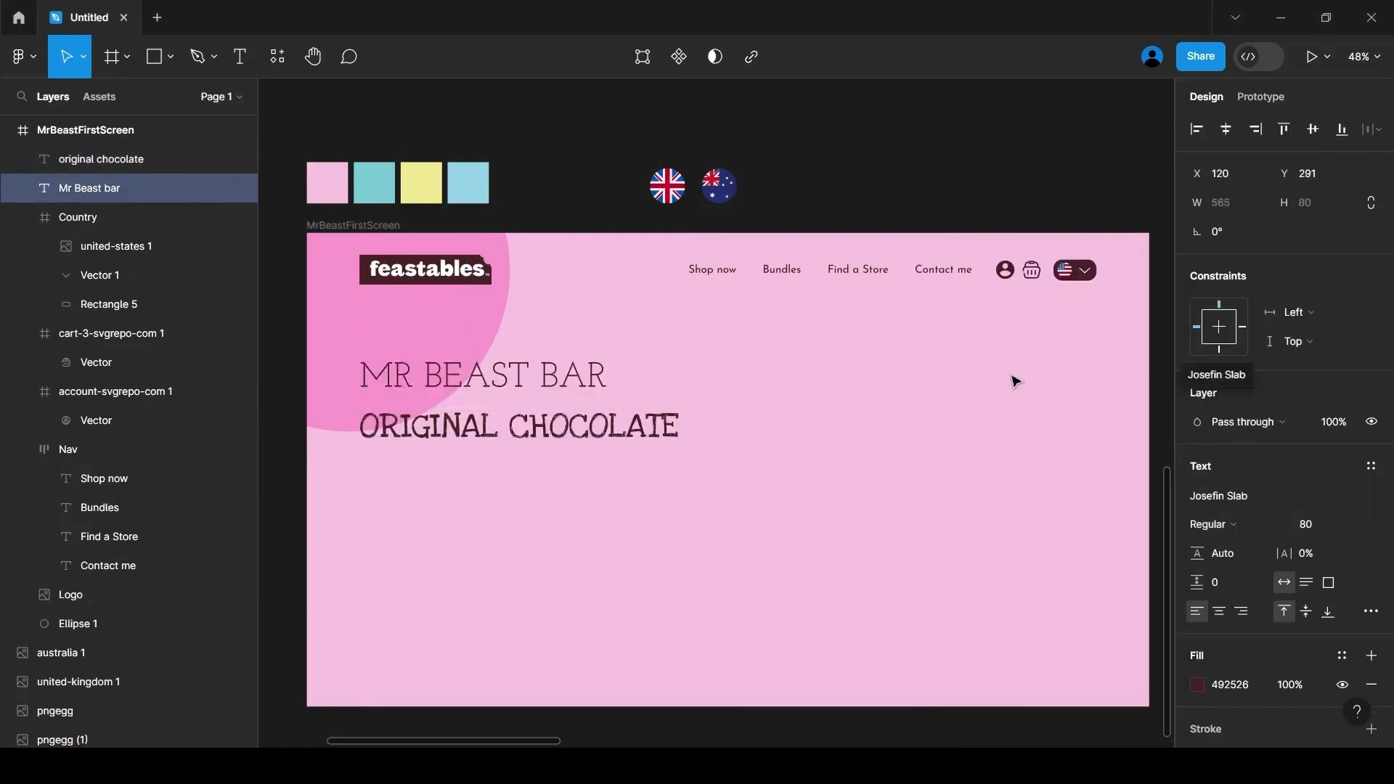
{"action": "left_click", "coordinate": [1249, 495]}
{"action": "left_click", "coordinate": [1012, 351]}
{"action": "type", "text": "40"}
{"action": "left_click_drag", "start_coordinate": [434, 429], "coordinate": [428, 410]}
{"action": "left_click", "coordinate": [452, 494]}
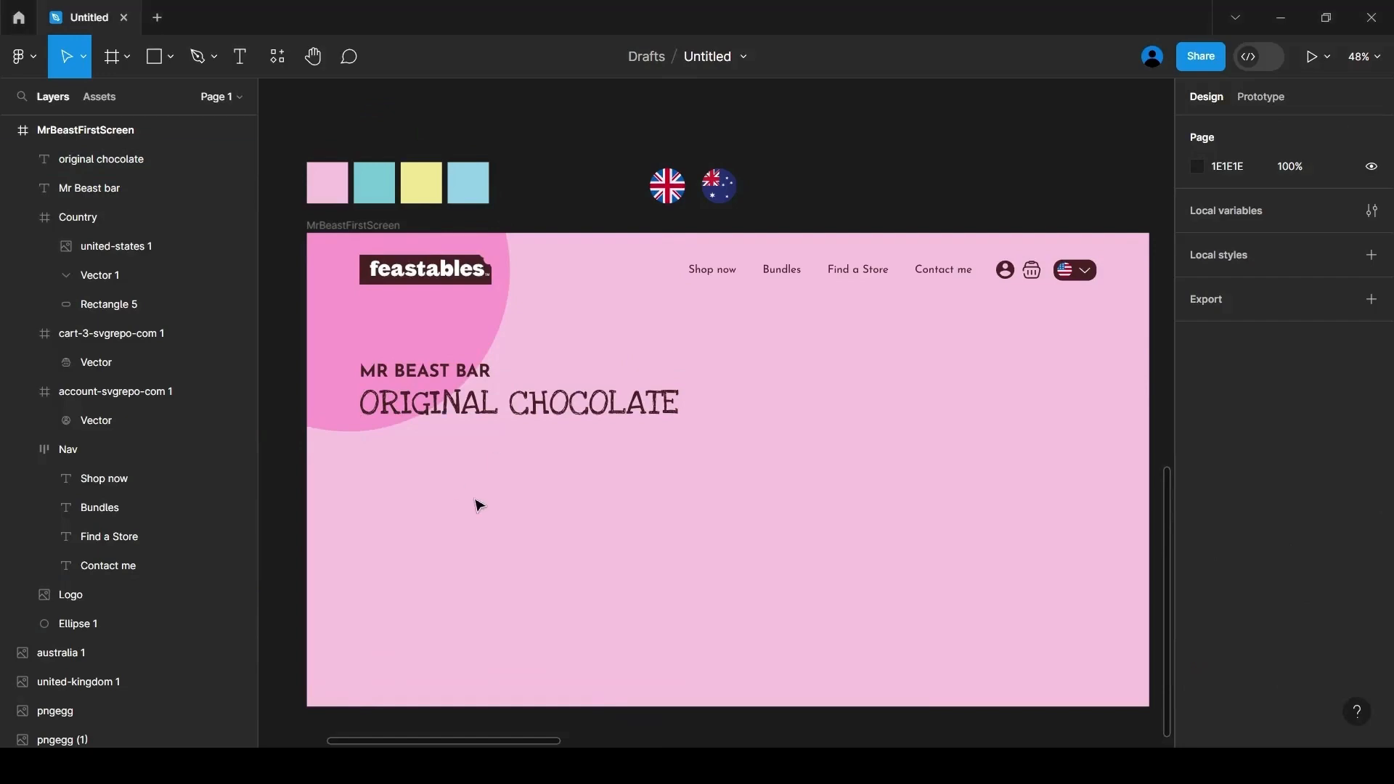
Paste the flavor description lines as a new text and place it below the "original chocolate" heading
{"action": "left_click", "coordinate": [240, 57]}
{"action": "left_click", "coordinate": [549, 482]}
{"action": "key", "text": "ctrl+v"}
{"action": "left_click", "coordinate": [1242, 496]}
{"action": "type", "text": "jo"}
{"action": "left_click_drag", "start_coordinate": [654, 509], "coordinate": [431, 489]}
Format the pasted description as Josefin Sans, size 30, title case, with fill 492526
{"action": "left_click", "coordinate": [1012, 477]}
{"action": "left_click", "coordinate": [1310, 524]}
{"action": "left_click", "coordinate": [1370, 611]}
{"action": "left_click", "coordinate": [1118, 592]}
{"action": "left_click", "coordinate": [1197, 684]}
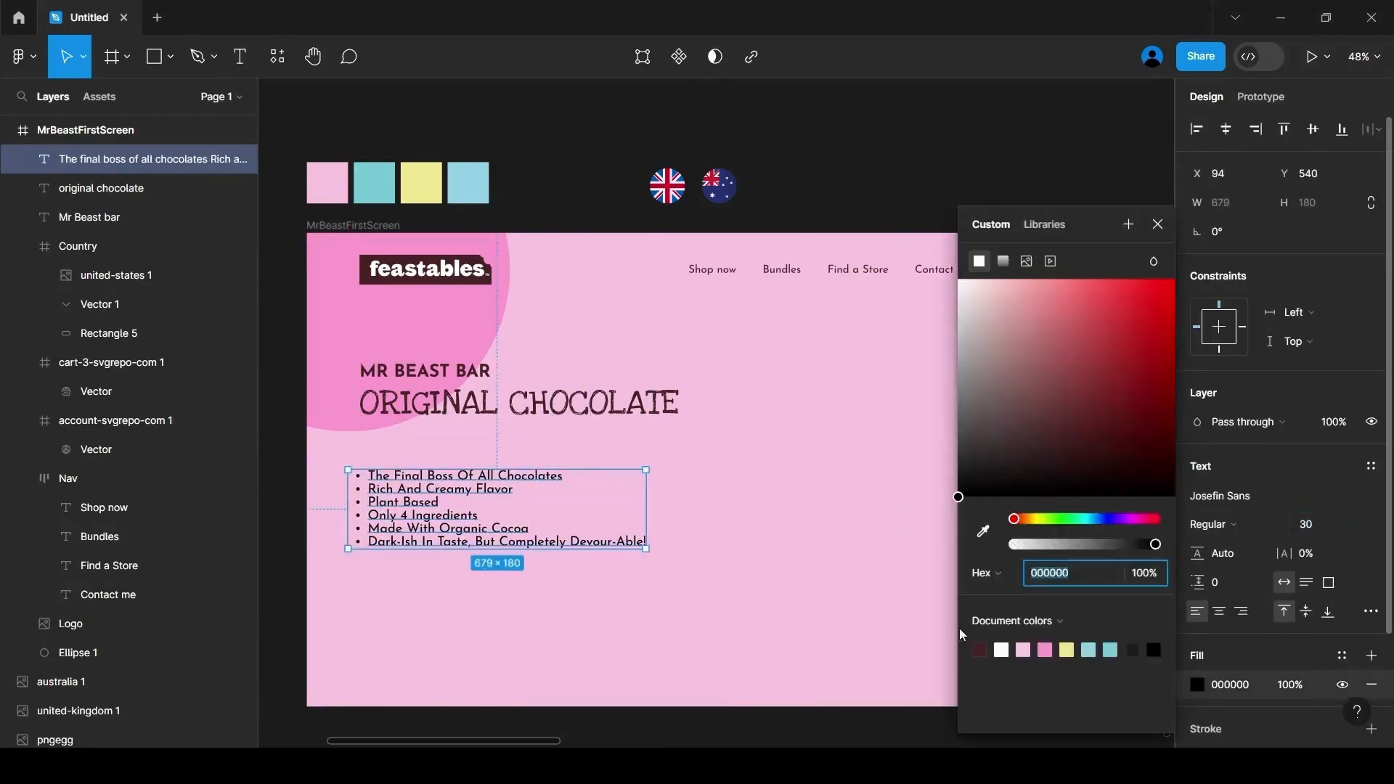
{"action": "left_click", "coordinate": [1131, 648]}
{"action": "left_click", "coordinate": [396, 731]}
Add the bold heading text "flavor description" directly above the description list
{"action": "key", "text": "t"}
{"action": "left_click", "coordinate": [354, 453]}
{"action": "type", "text": "flavor descripti"}
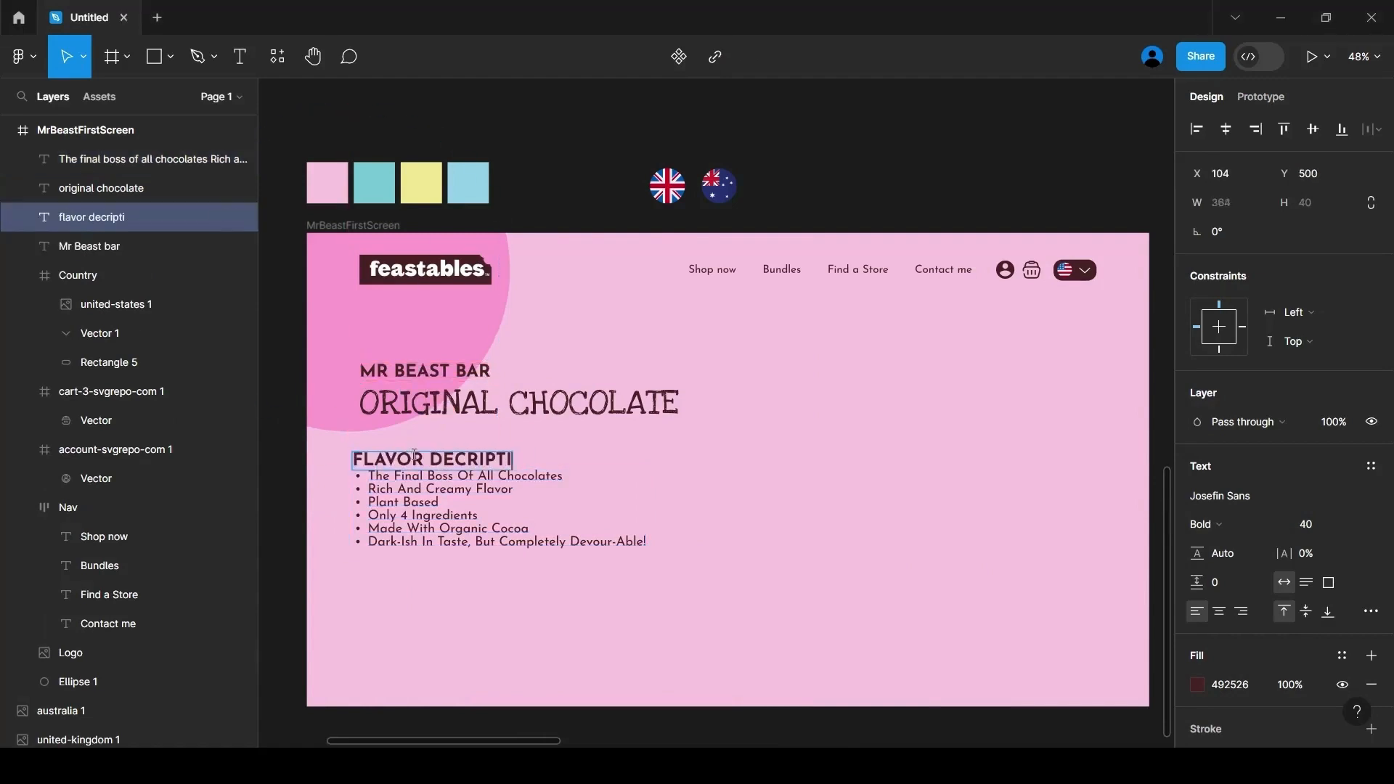
{"action": "key", "text": "BackSpace"}
{"action": "key", "text": "BackSpace"}
{"action": "key", "text": "BackSpace"}
{"action": "key", "text": "BackSpace"}
{"action": "key", "text": "BackSpace"}
{"action": "key", "text": "BackSpace"}
{"action": "type", "text": "scription"}
{"action": "key", "text": "Escape"}
Align the "flavor description" heading with the left margin and reduce its font size to 30
{"action": "scroll", "coordinate": [360, 523], "scroll_direction": "up", "scroll_amount": 2}
{"action": "left_click_drag", "start_coordinate": [434, 446], "coordinate": [390, 436]}
{"action": "left_click", "coordinate": [1310, 524]}
{"action": "key", "text": "Down"}
{"action": "key", "text": "Down"}
{"action": "key", "text": "Down"}
{"action": "key", "text": "Down"}
{"action": "key", "text": "Down"}
{"action": "key", "text": "Down"}
{"action": "key", "text": "Down"}
{"action": "key", "text": "Down"}
{"action": "key", "text": "Down"}
{"action": "key", "text": "Down"}
Remove the bullets from the description text and align it with the left margin
{"action": "left_click", "coordinate": [450, 479]}
{"action": "left_click", "coordinate": [1372, 612]}
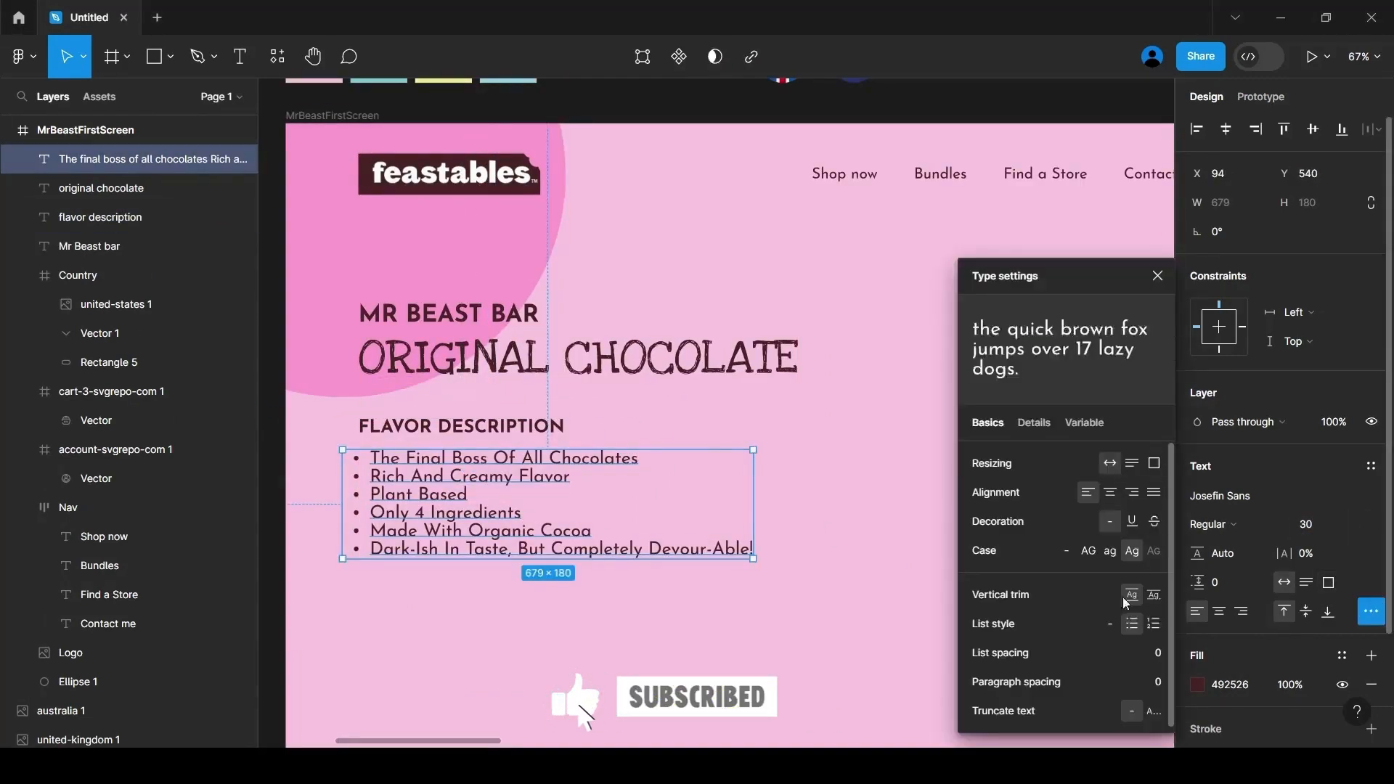
{"action": "left_click", "coordinate": [1110, 624]}
{"action": "left_click_drag", "start_coordinate": [395, 499], "coordinate": [411, 498]}
Draw a horizontal line and place it under the "flavor description" heading, about 343 px wide from the left margin
{"action": "left_click", "coordinate": [511, 622]}
{"action": "key", "text": "l"}
{"action": "left_click_drag", "start_coordinate": [510, 622], "coordinate": [745, 622]}
{"action": "left_click_drag", "start_coordinate": [679, 623], "coordinate": [528, 442]}
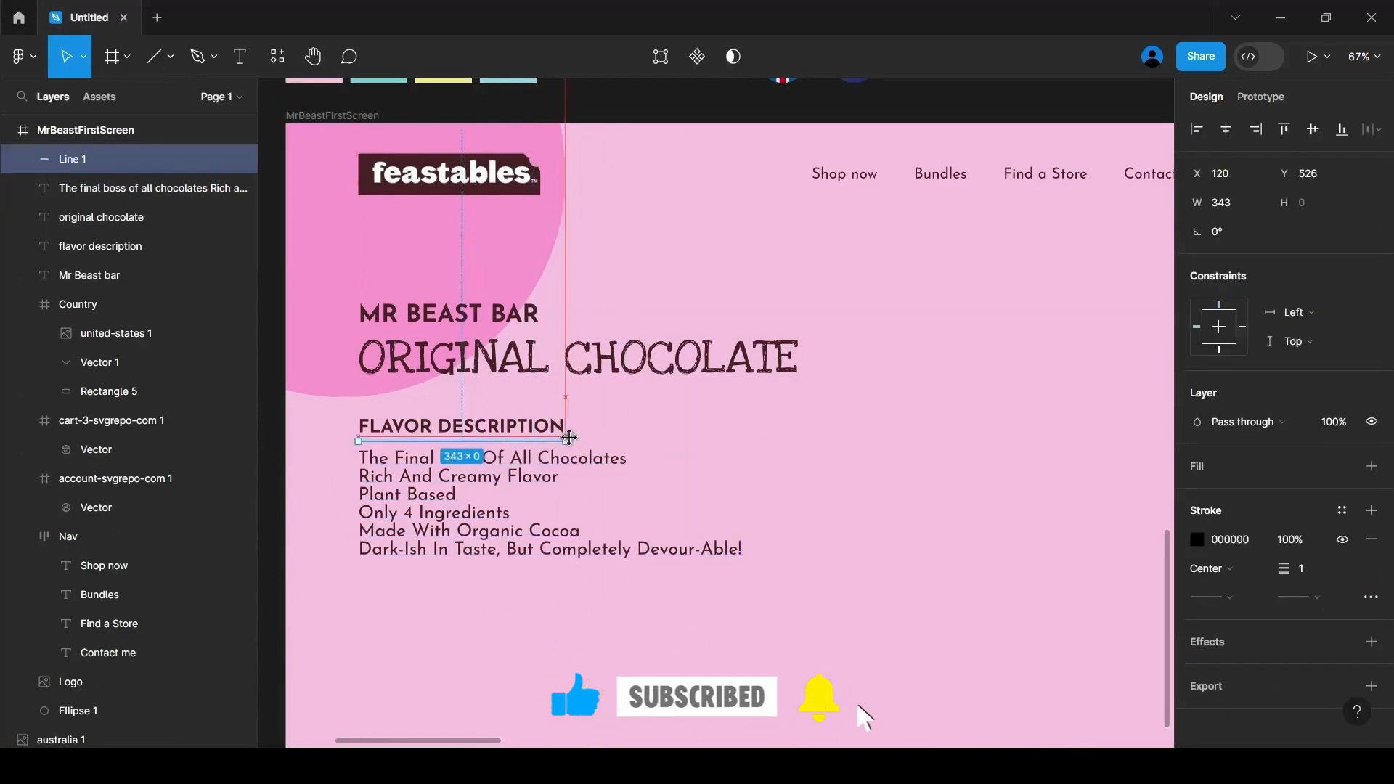
Recolor the divider line to 492526, then nudge the description text down and the line up to even out the spacing
{"action": "left_click", "coordinate": [1197, 539]}
{"action": "type", "text": "482028"}
{"action": "left_click", "coordinate": [404, 458]}
{"action": "key", "text": "Down"}
{"action": "key", "text": "Down"}
{"action": "key", "text": "Down"}
{"action": "key", "text": "Down"}
{"action": "key", "text": "Down"}
{"action": "key", "text": "Down"}
{"action": "left_click", "coordinate": [408, 441]}
{"action": "key", "text": "Up"}
{"action": "key", "text": "Up"}
{"action": "key", "text": "Up"}
{"action": "left_click", "coordinate": [500, 647]}
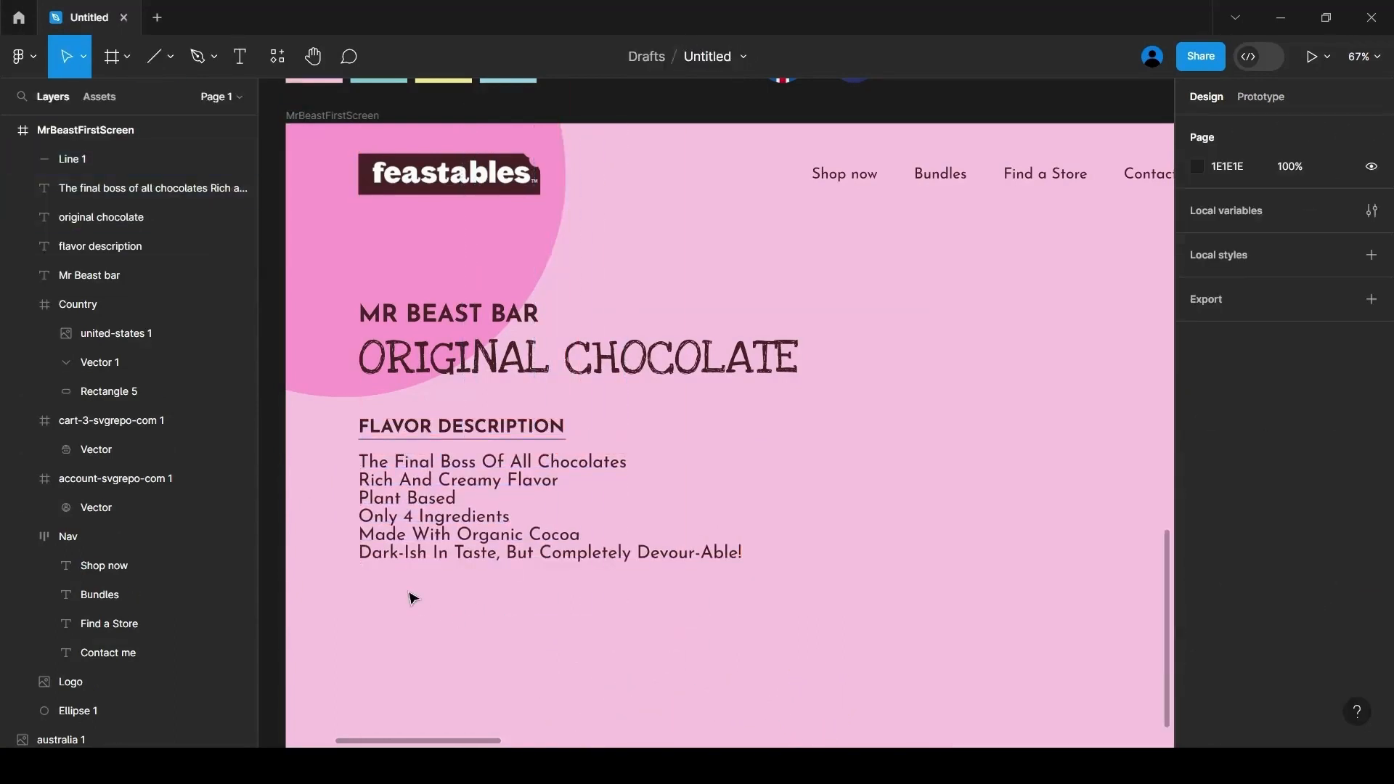
Draw a 125 × 125 circle to the side of the flavor description and fill it with the pink FF9CD1
{"action": "scroll", "coordinate": [412, 597], "scroll_direction": "down", "scroll_amount": 2}
{"action": "left_click", "coordinate": [171, 57]}
{"action": "left_click", "coordinate": [112, 168]}
{"action": "left_click", "coordinate": [822, 487]}
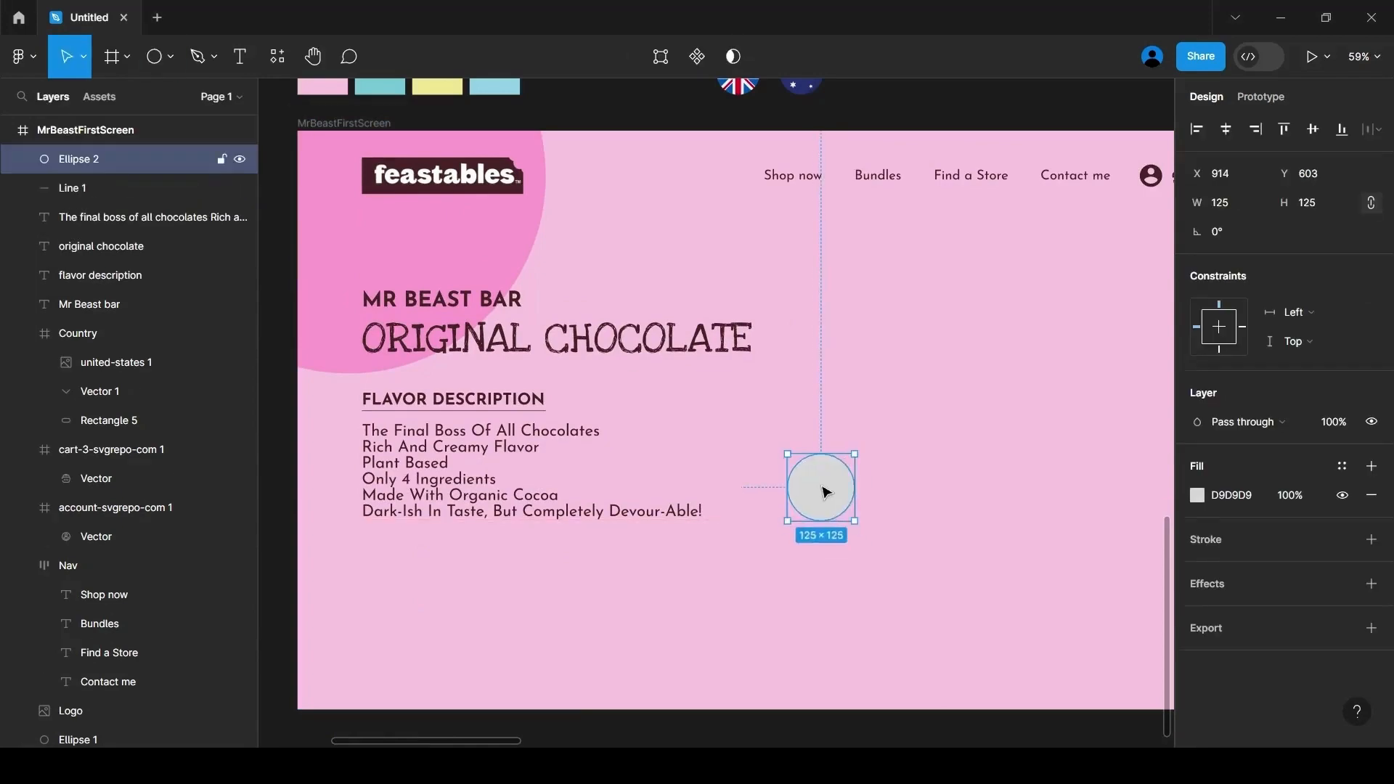
{"action": "left_click", "coordinate": [1197, 496]}
{"action": "left_click", "coordinate": [781, 237]}
Duplicate a text from the flavor description section and change its content to "10-pack"
{"action": "left_click_drag", "start_coordinate": [457, 461], "coordinate": [450, 596], "text": "alt"}
{"action": "double_click", "coordinate": [450, 596]}
{"action": "type", "text": "10"}
{"action": "left_click", "coordinate": [1370, 610]}
{"action": "left_click", "coordinate": [1071, 603]}
Place the "10-pack" text over the pink circle by the product title and frame the two together
{"action": "left_click_drag", "start_coordinate": [382, 565], "coordinate": [740, 206]}
{"action": "key", "text": "]"}
{"action": "scroll", "coordinate": [852, 541], "scroll_direction": "up", "scroll_amount": 3}
{"action": "left_click", "coordinate": [824, 485], "text": "shift"}
{"action": "key", "text": "ctrl+alt+g"}
Add a drop shadow with offset 4 and blur 8 to the circle behind the "10-pack" text
{"action": "left_click", "coordinate": [716, 163]}
{"action": "double_click", "coordinate": [719, 184]}
{"action": "left_click", "coordinate": [1372, 583]}
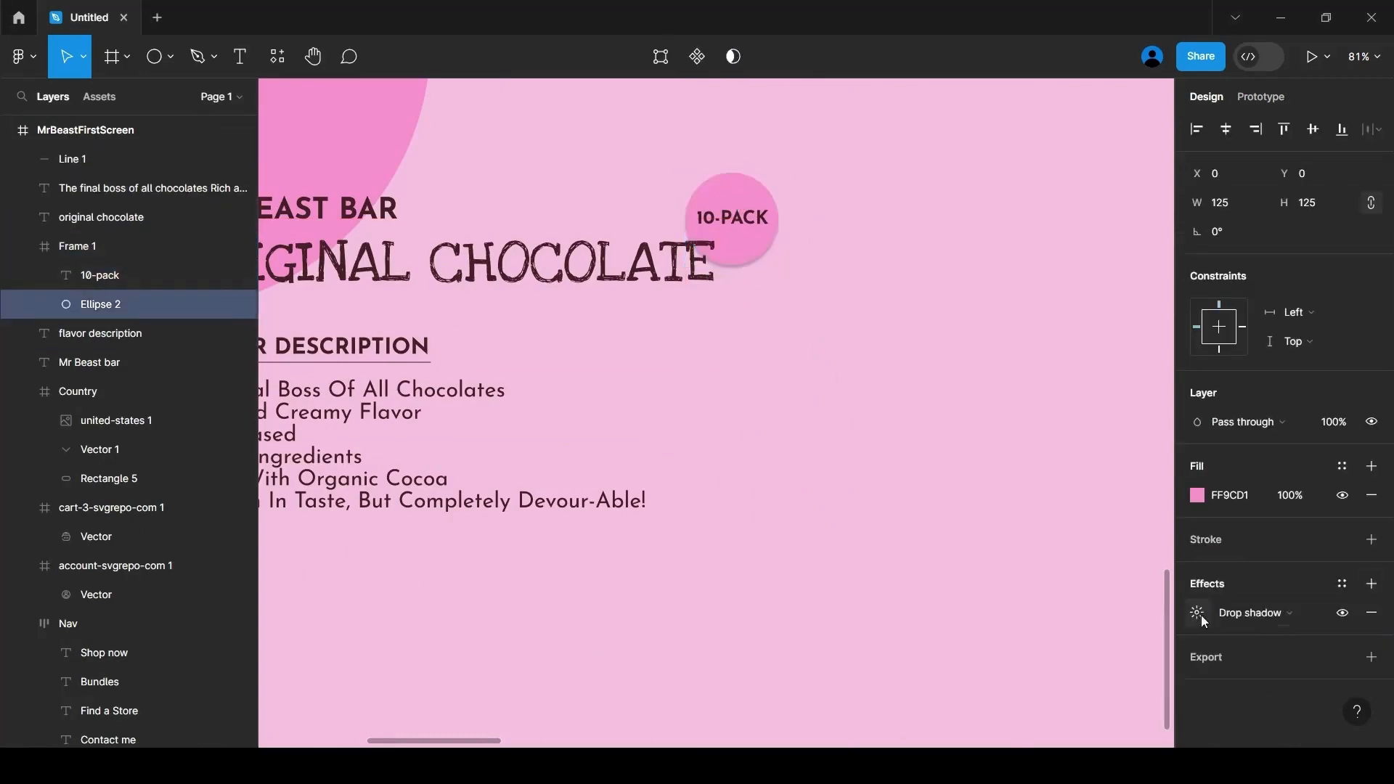
{"action": "left_click", "coordinate": [1198, 613]}
{"action": "left_click", "coordinate": [1006, 654]}
{"action": "type", "text": "4"}
{"action": "left_click", "coordinate": [1115, 654]}
{"action": "type", "text": "8"}
{"action": "left_click", "coordinate": [831, 528]}
Group the flavor heading, divider and description text as "Decription", and name the product title group "Title"
{"action": "scroll", "coordinate": [831, 528], "scroll_direction": "down", "scroll_amount": 3}
{"action": "left_click", "coordinate": [455, 405]}
{"action": "left_click", "coordinate": [450, 412], "text": "shift"}
{"action": "left_click", "coordinate": [448, 457], "text": "shift"}
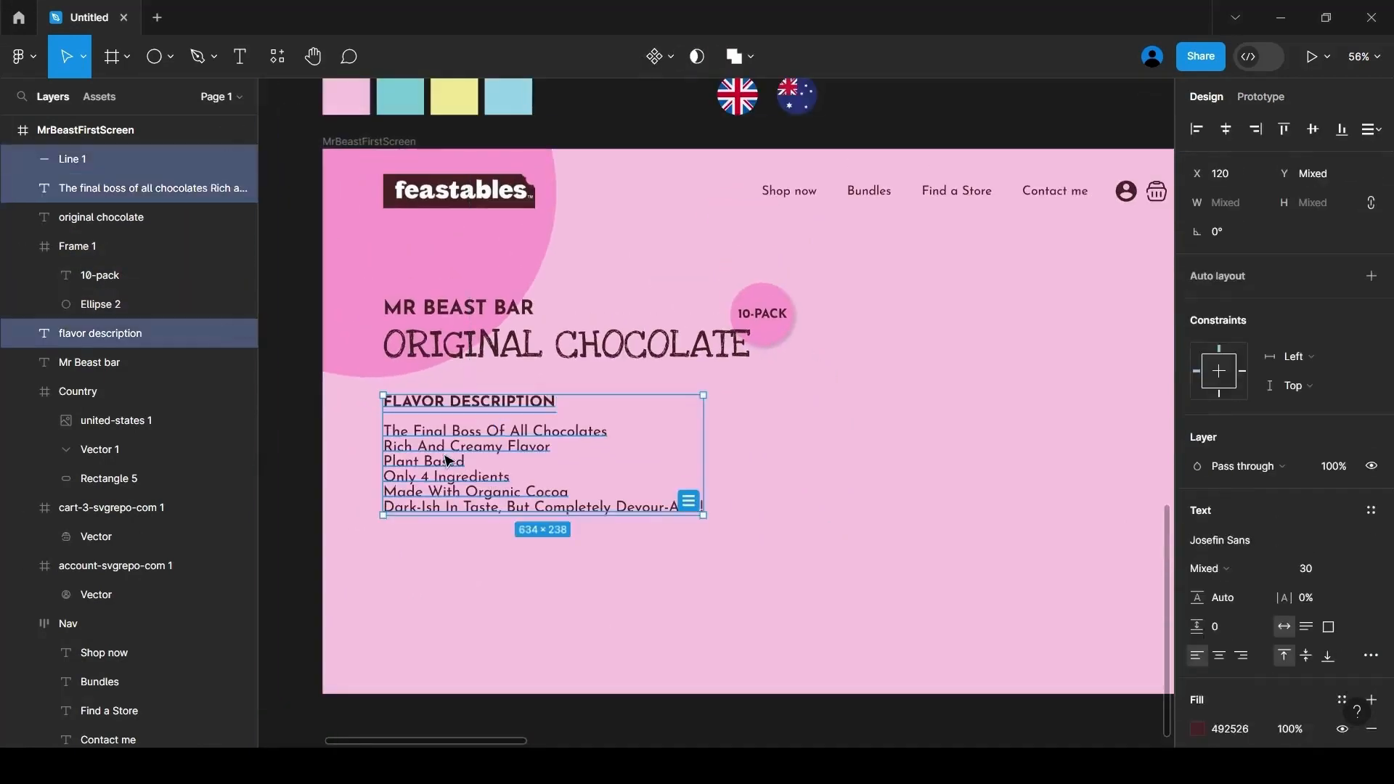
{"action": "key", "text": "ctrl+g"}
{"action": "double_click", "coordinate": [73, 160]}
{"action": "type", "text": "DecriptionTitle"}
Rename the badge frame to "10-pack" and collapse the expanded layers of the landing screen
{"action": "double_click", "coordinate": [87, 216]}
{"action": "type", "text": "10-pack"}
{"action": "left_click", "coordinate": [22, 304]}
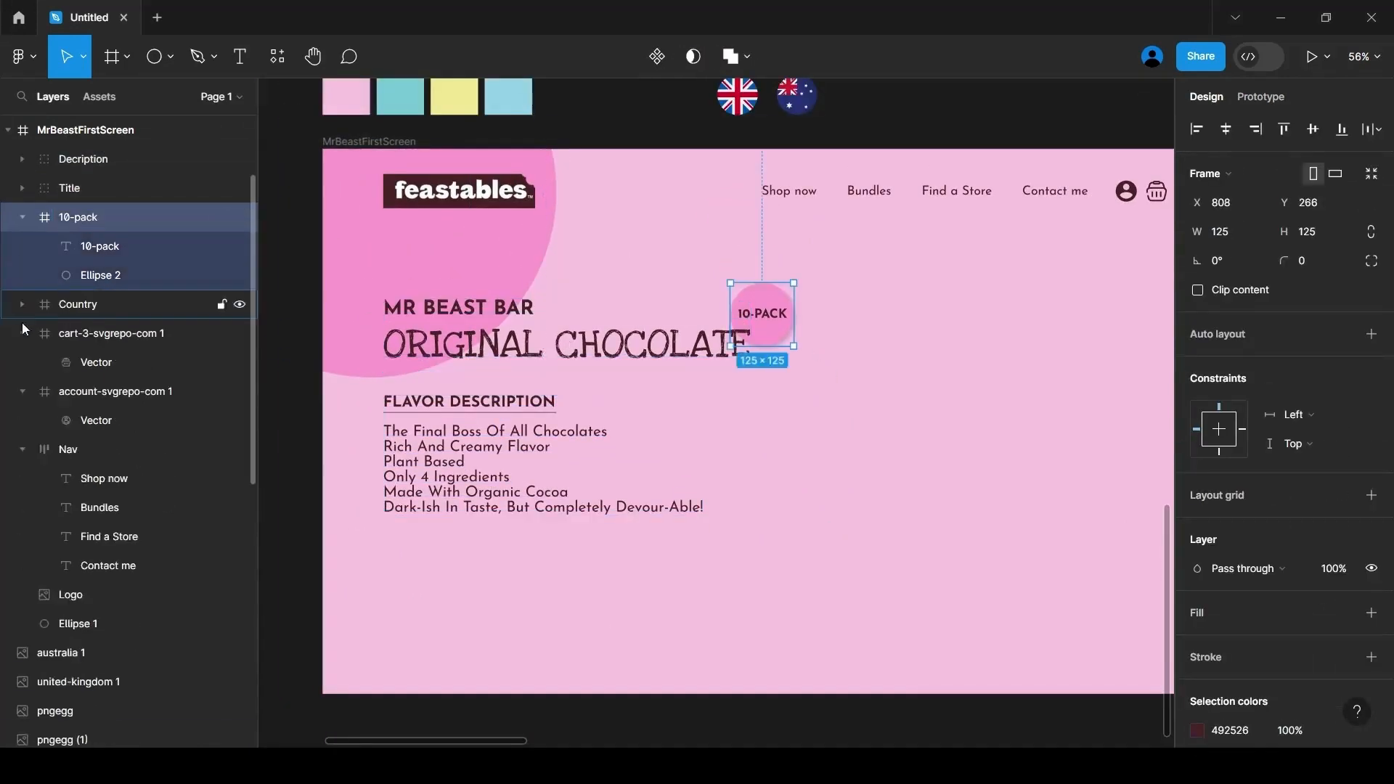
{"action": "left_click", "coordinate": [22, 333]}
{"action": "left_click", "coordinate": [22, 362]}
{"action": "left_click", "coordinate": [22, 391]}
Try the original chocolate bar image at full size inside the landing screen beside the product text
{"action": "left_click", "coordinate": [290, 422]}
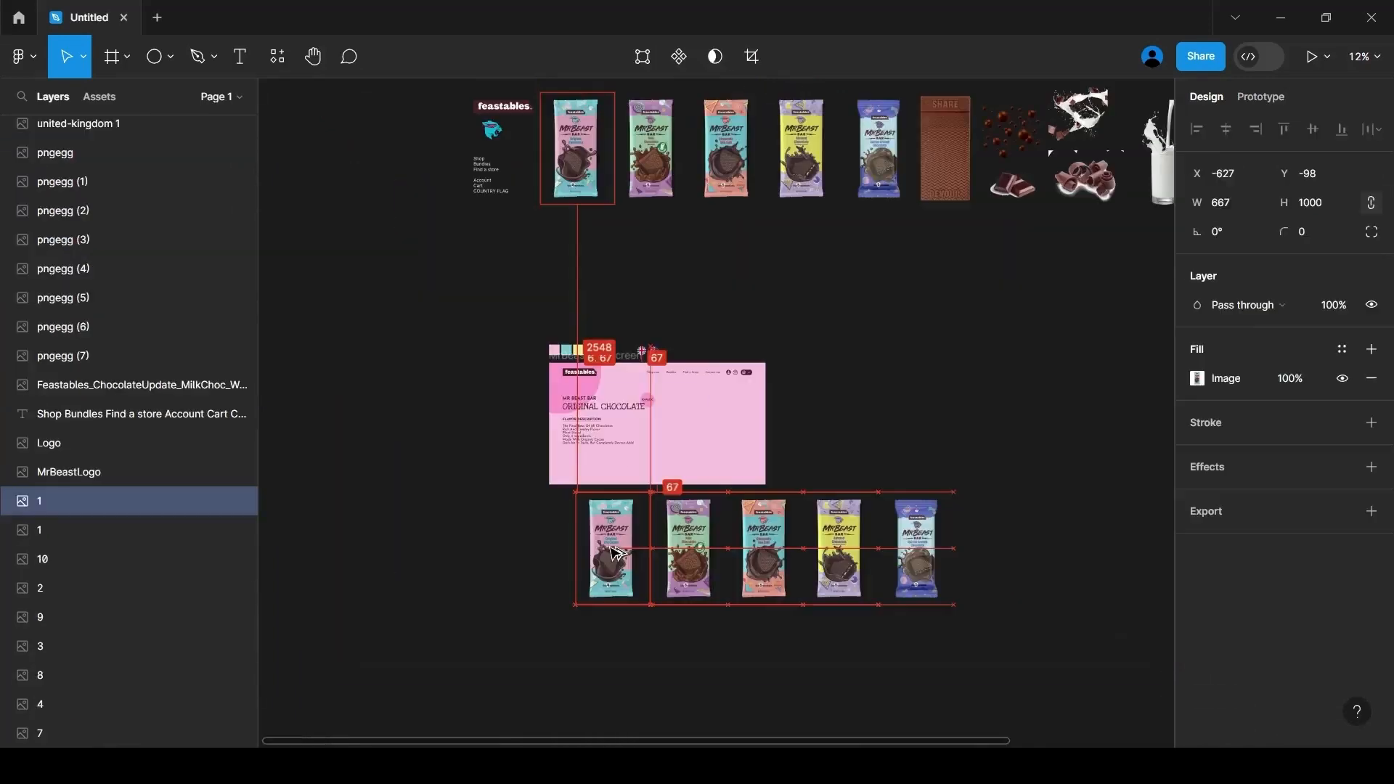
{"action": "left_click_drag", "start_coordinate": [614, 550], "coordinate": [620, 554]}
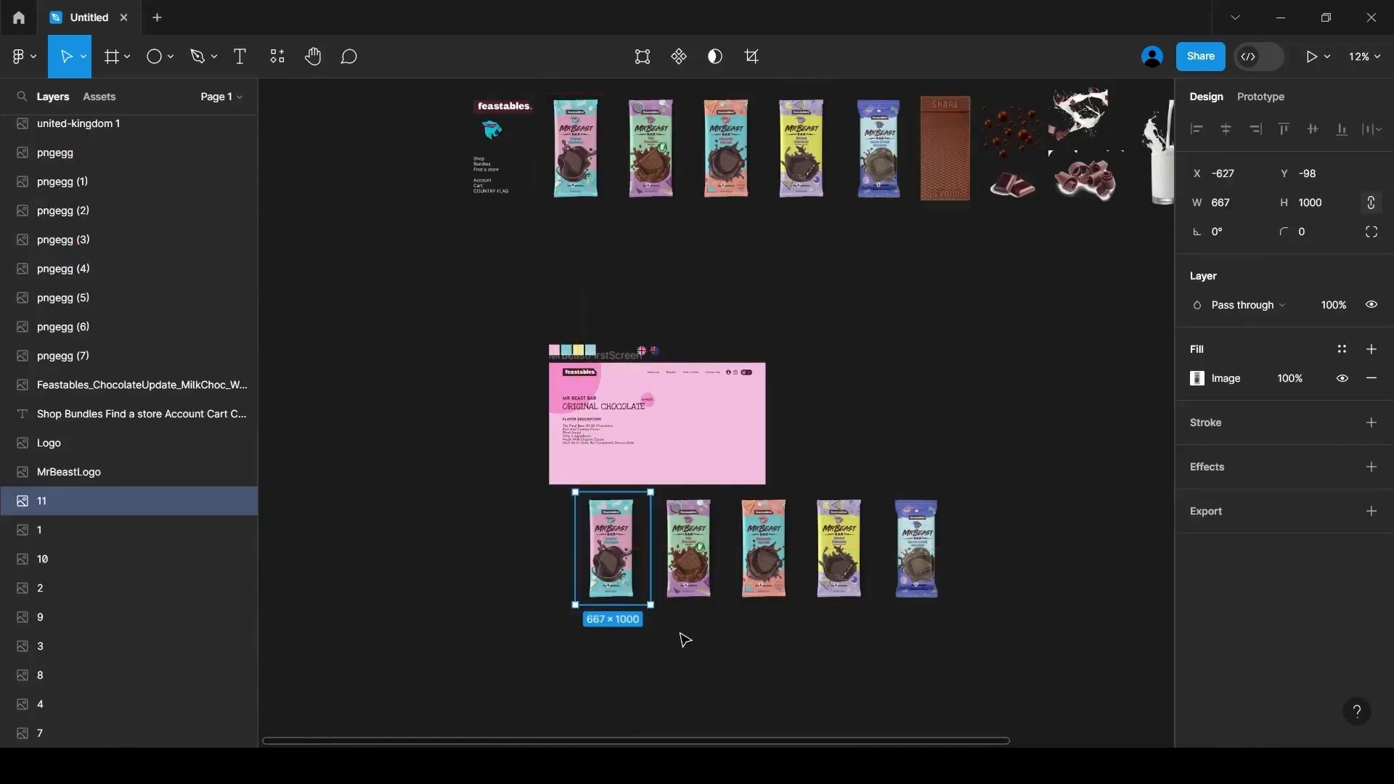
{"action": "scroll", "coordinate": [691, 626], "scroll_direction": "up", "scroll_amount": 3}
{"action": "left_click_drag", "start_coordinate": [511, 460], "coordinate": [722, 201]}
{"action": "scroll", "coordinate": [770, 218], "scroll_direction": "up", "scroll_amount": 1}
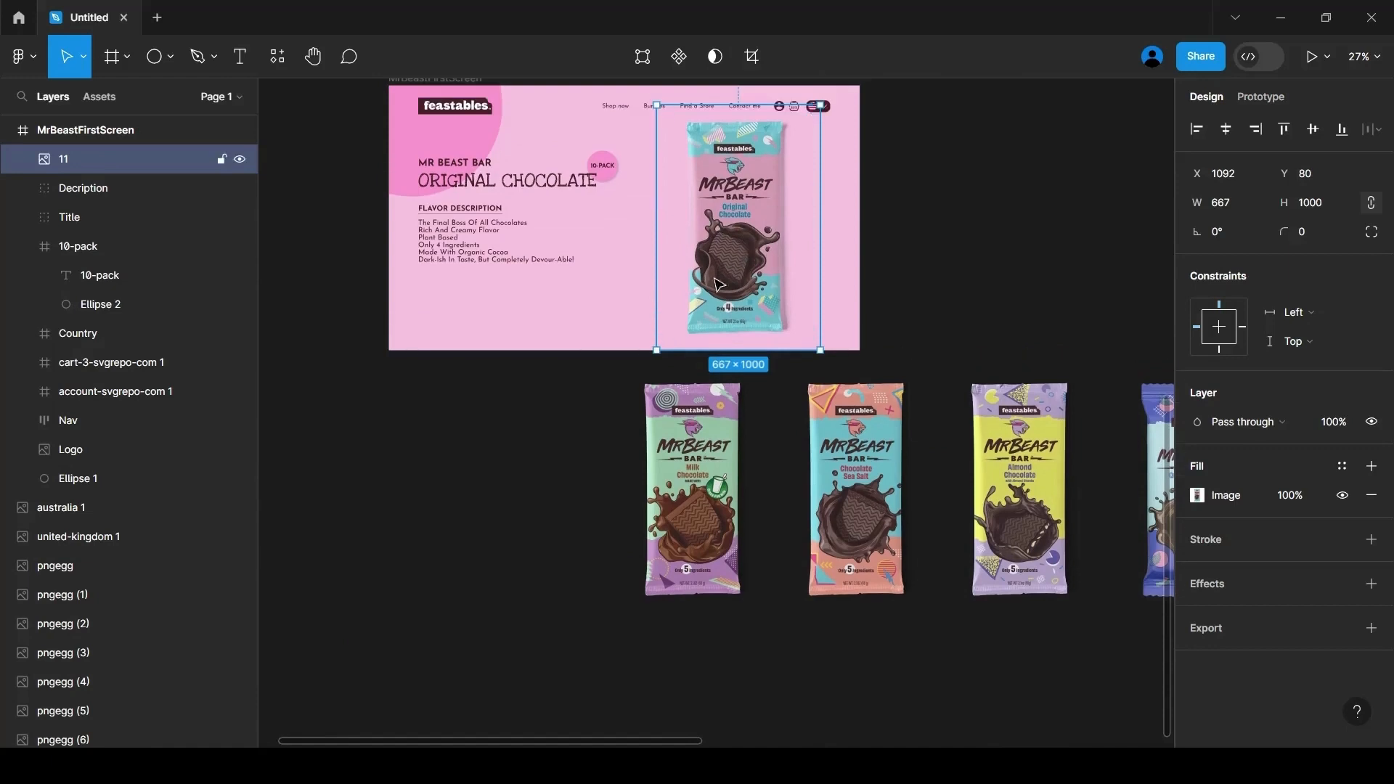
{"action": "left_click_drag", "start_coordinate": [719, 284], "coordinate": [526, 525]}
Select all five chocolate bar images below the landing screen and set their height to 700
{"action": "scroll", "coordinate": [479, 558], "scroll_direction": "down", "scroll_amount": 3, "text": "ctrl"}
{"action": "left_click", "coordinate": [693, 494], "text": "shift"}
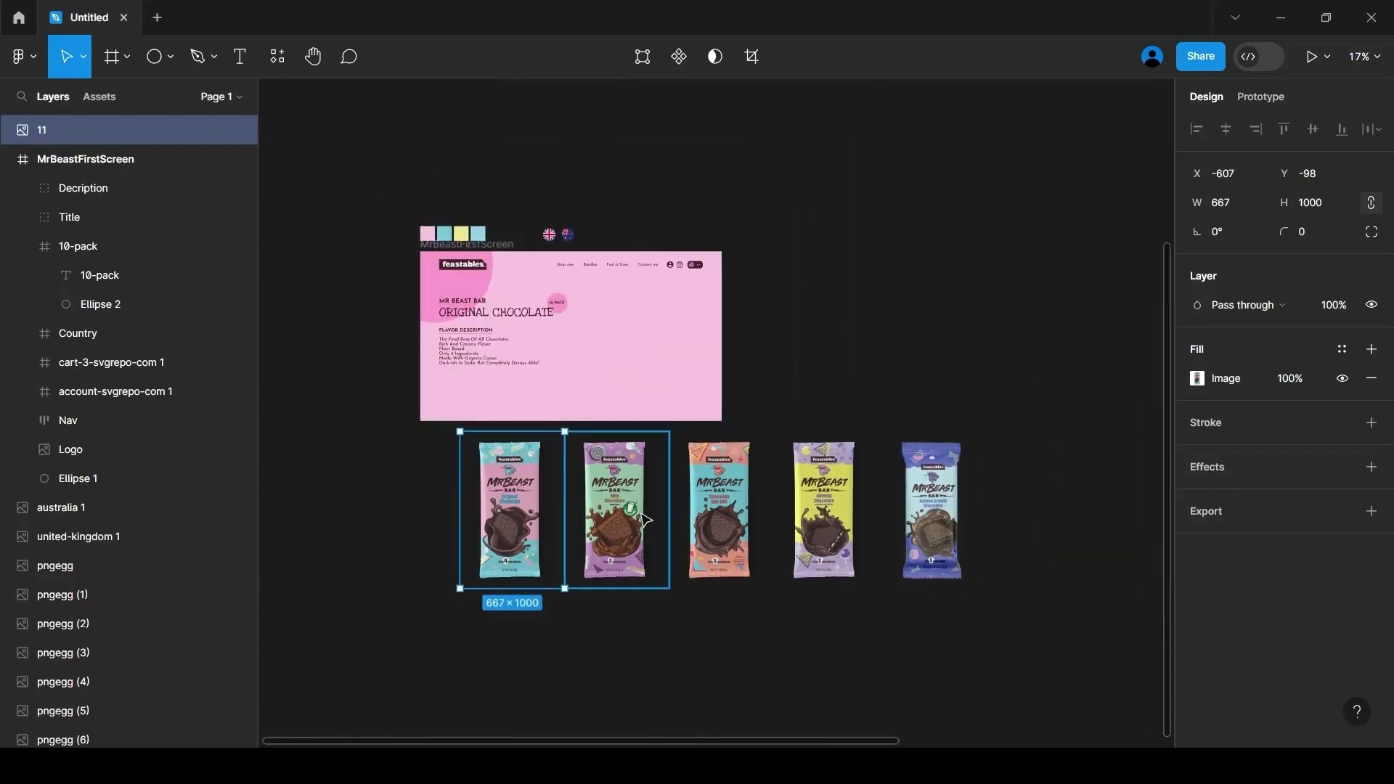
{"action": "left_click", "coordinate": [857, 494], "text": "shift"}
{"action": "left_click", "coordinate": [1020, 494], "text": "shift"}
{"action": "left_click", "coordinate": [917, 509], "text": "shift"}
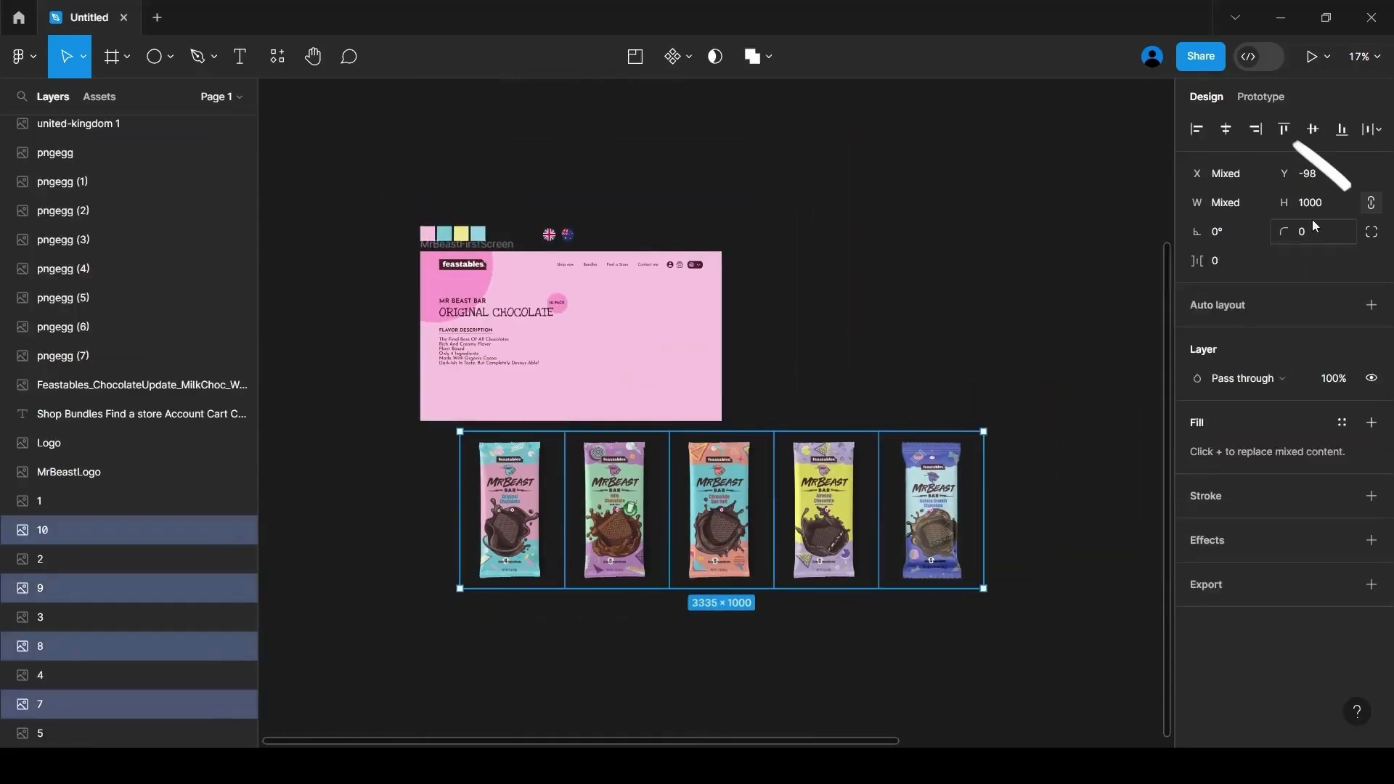
{"action": "left_click", "coordinate": [1331, 202]}
{"action": "type", "text": "700"}
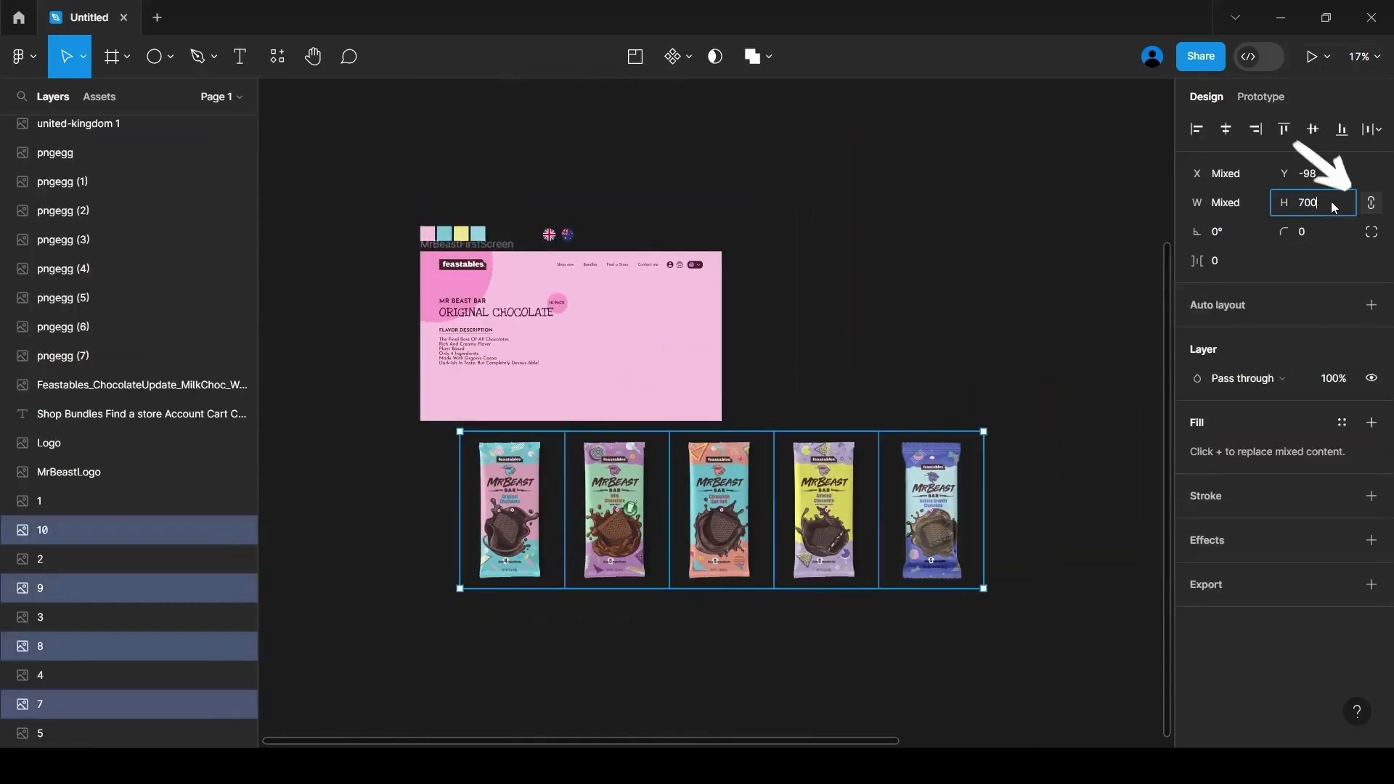
{"action": "key", "text": "Return"}
{"action": "left_click", "coordinate": [629, 626]}
Draw a circle about 1567 × 1567 below the chocolate bars and move it to the end of their row
{"action": "scroll", "coordinate": [626, 617], "scroll_direction": "down", "scroll_amount": 5}
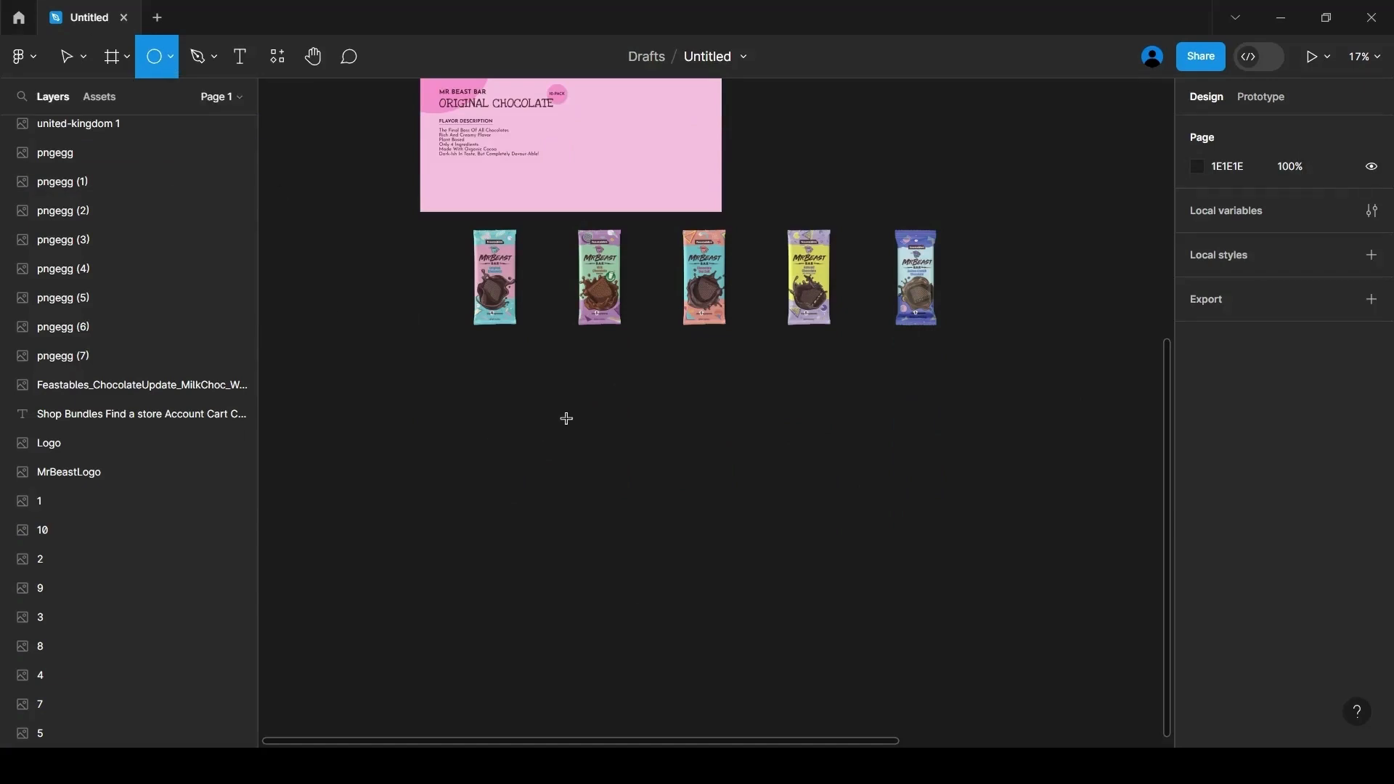
{"action": "left_click_drag", "start_coordinate": [567, 419], "coordinate": [642, 554]}
{"action": "left_click_drag", "start_coordinate": [737, 619], "coordinate": [809, 655]}
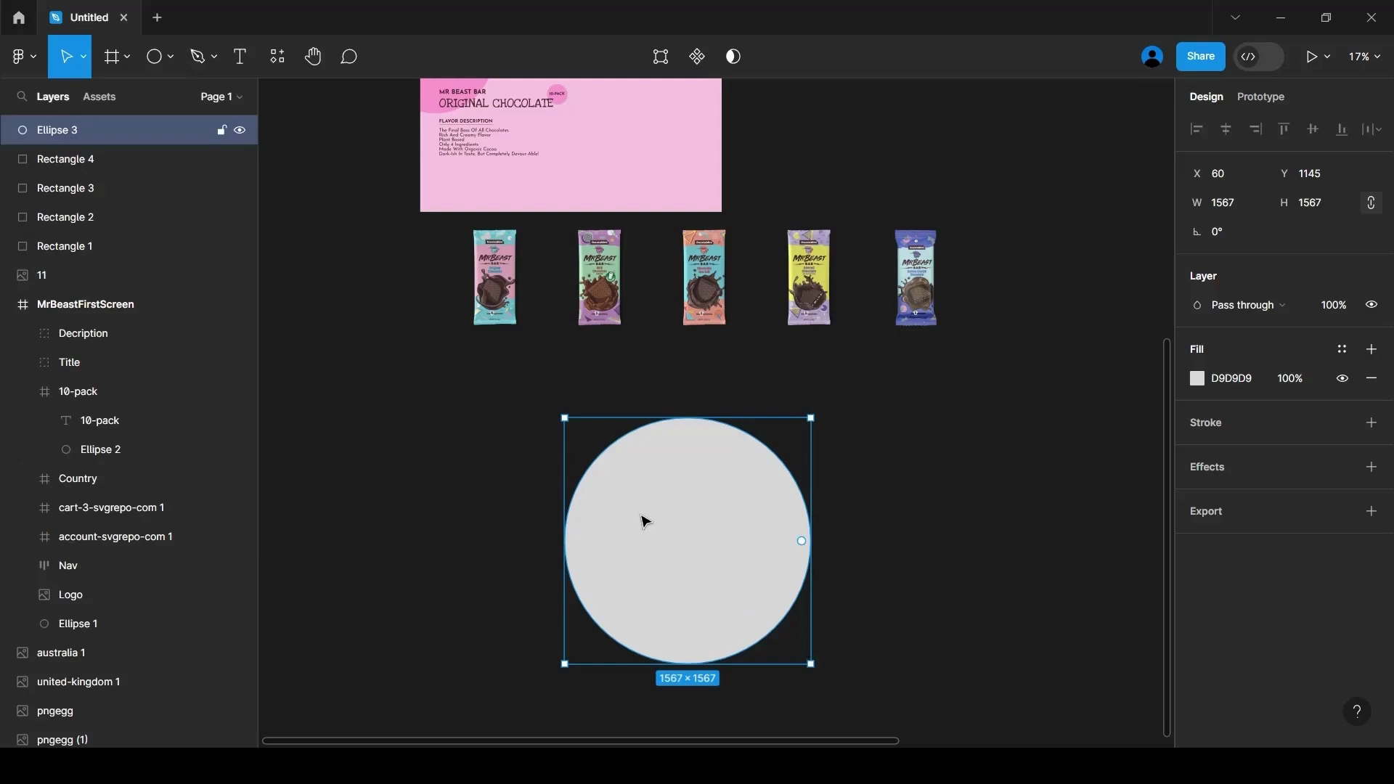
{"action": "left_click_drag", "start_coordinate": [645, 521], "coordinate": [1055, 296]}
{"action": "key", "text": "Escape"}
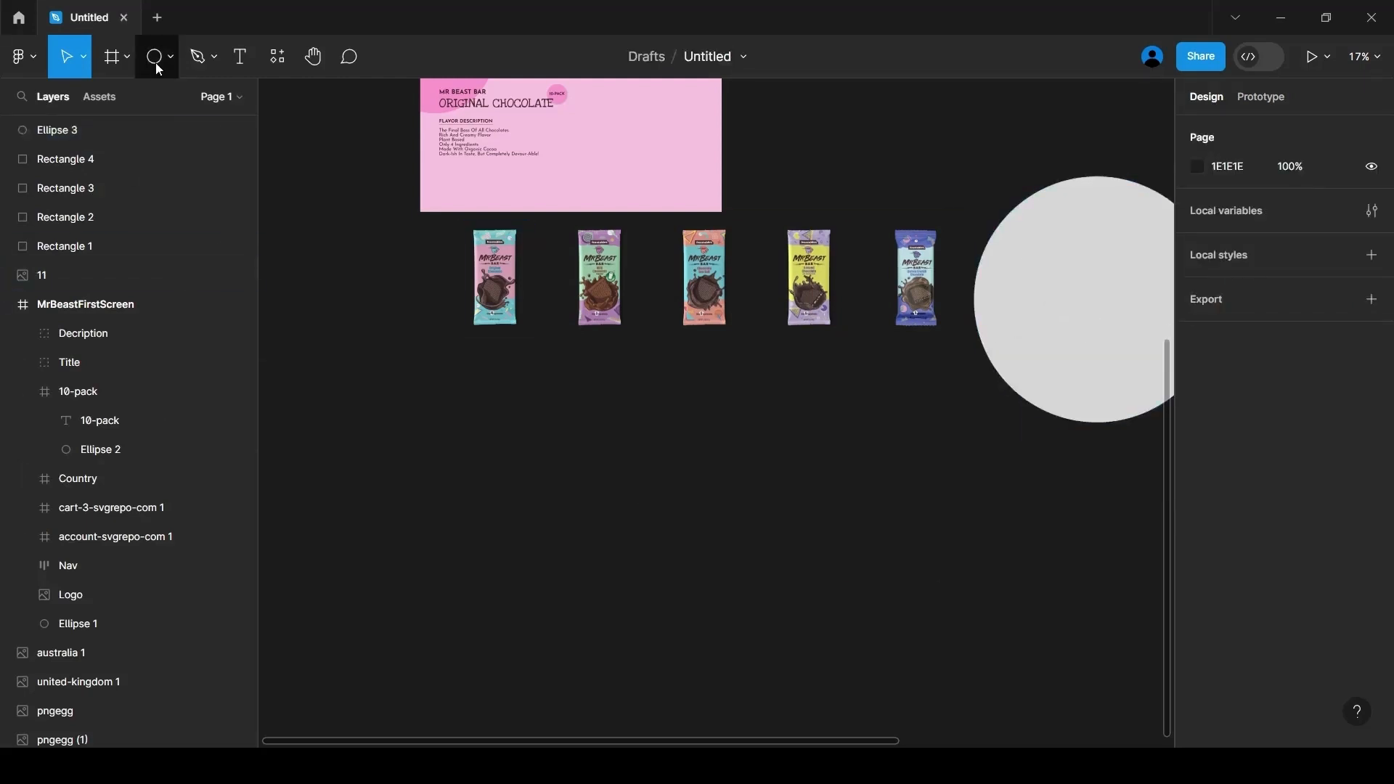
Insert a blob shape with the Blobs plugin and arrange five copies of it, one under each chocolate bar
{"action": "left_click", "coordinate": [289, 55]}
{"action": "type", "text": "blobs"}
{"action": "left_click", "coordinate": [354, 231]}
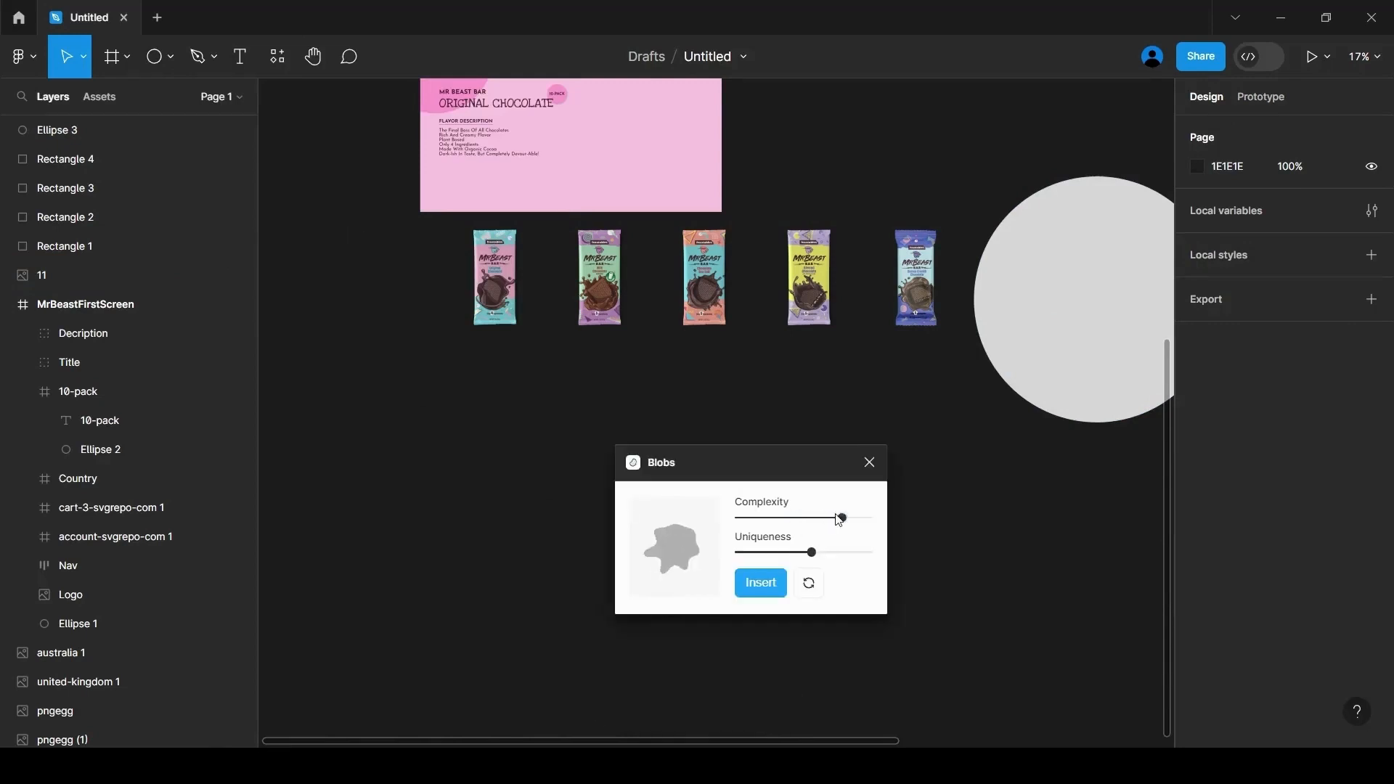
{"action": "left_click", "coordinate": [768, 592]}
{"action": "left_click_drag", "start_coordinate": [719, 411], "coordinate": [915, 414]}
Fill the first blob with teal 69B7C6 and the second with purple AA80AC, sampled from the chocolate bars above them
{"action": "left_click", "coordinate": [496, 399]}
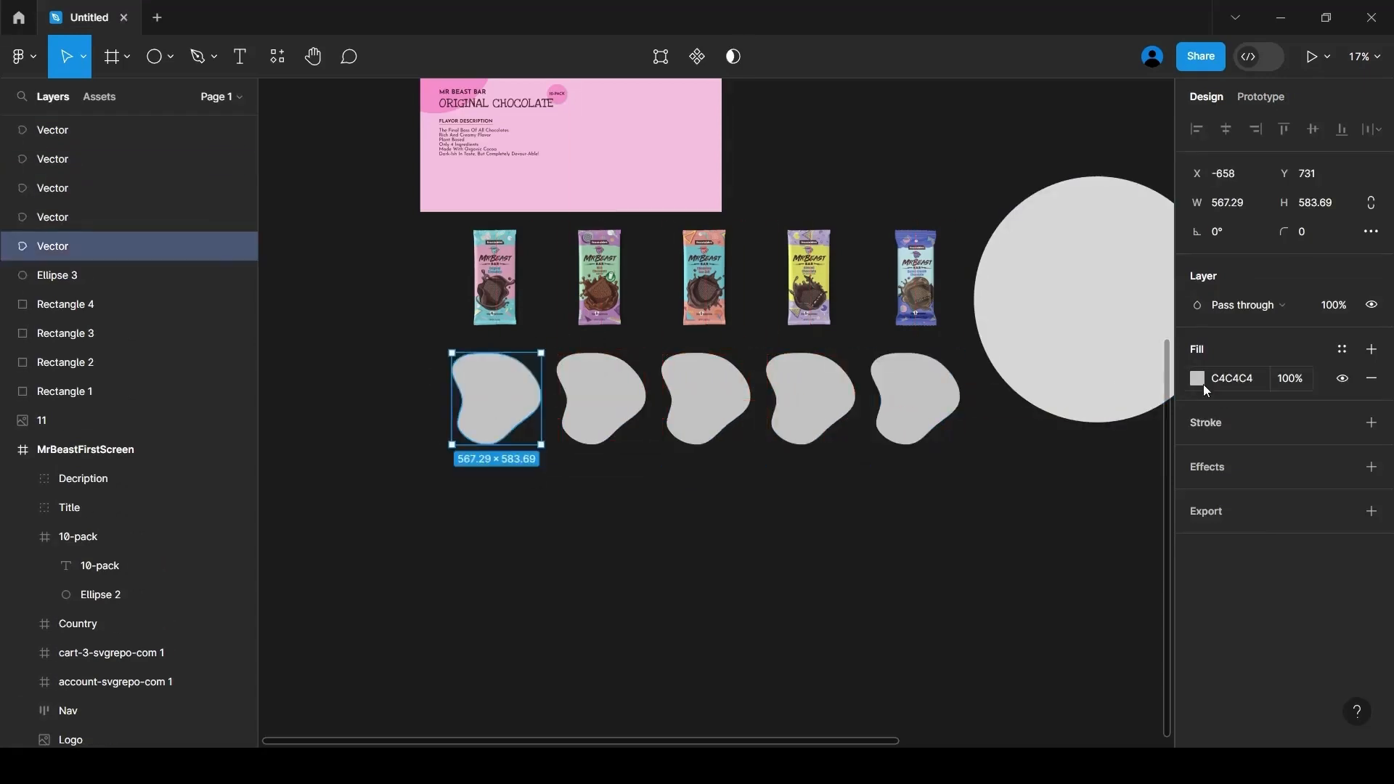
{"action": "left_click", "coordinate": [1200, 381]}
{"action": "key", "text": "i"}
{"action": "left_click", "coordinate": [509, 236]}
{"action": "left_click", "coordinate": [601, 400]}
{"action": "left_click", "coordinate": [1197, 379]}
{"action": "key", "text": "i"}
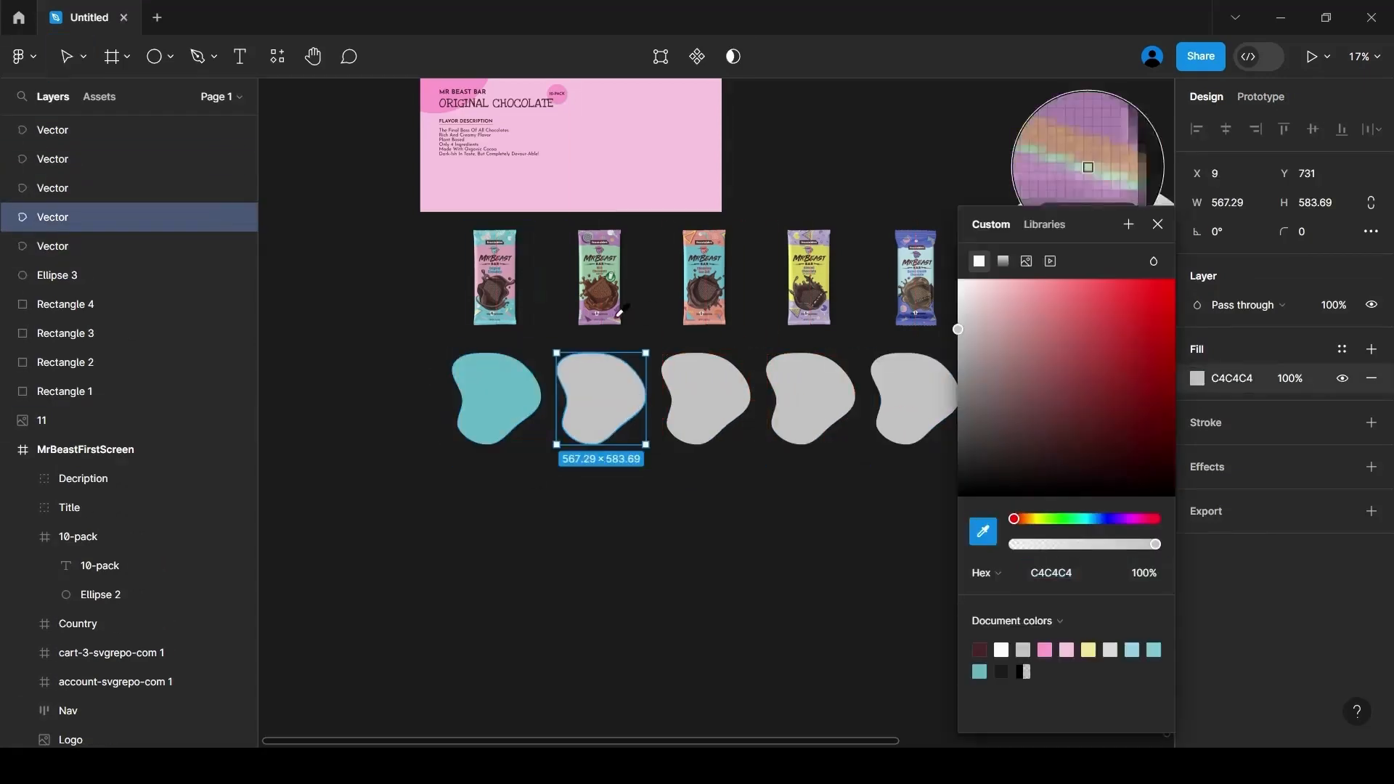
{"action": "left_click", "coordinate": [619, 314]}
Fill the third blob with orange DB9380 and the fourth with lilac AEA0C1, sampled from the chocolate bars above them
{"action": "left_click", "coordinate": [706, 399]}
{"action": "left_click", "coordinate": [1198, 378]}
{"action": "key", "text": "i"}
{"action": "left_click", "coordinate": [713, 314]}
{"action": "left_click", "coordinate": [810, 398]}
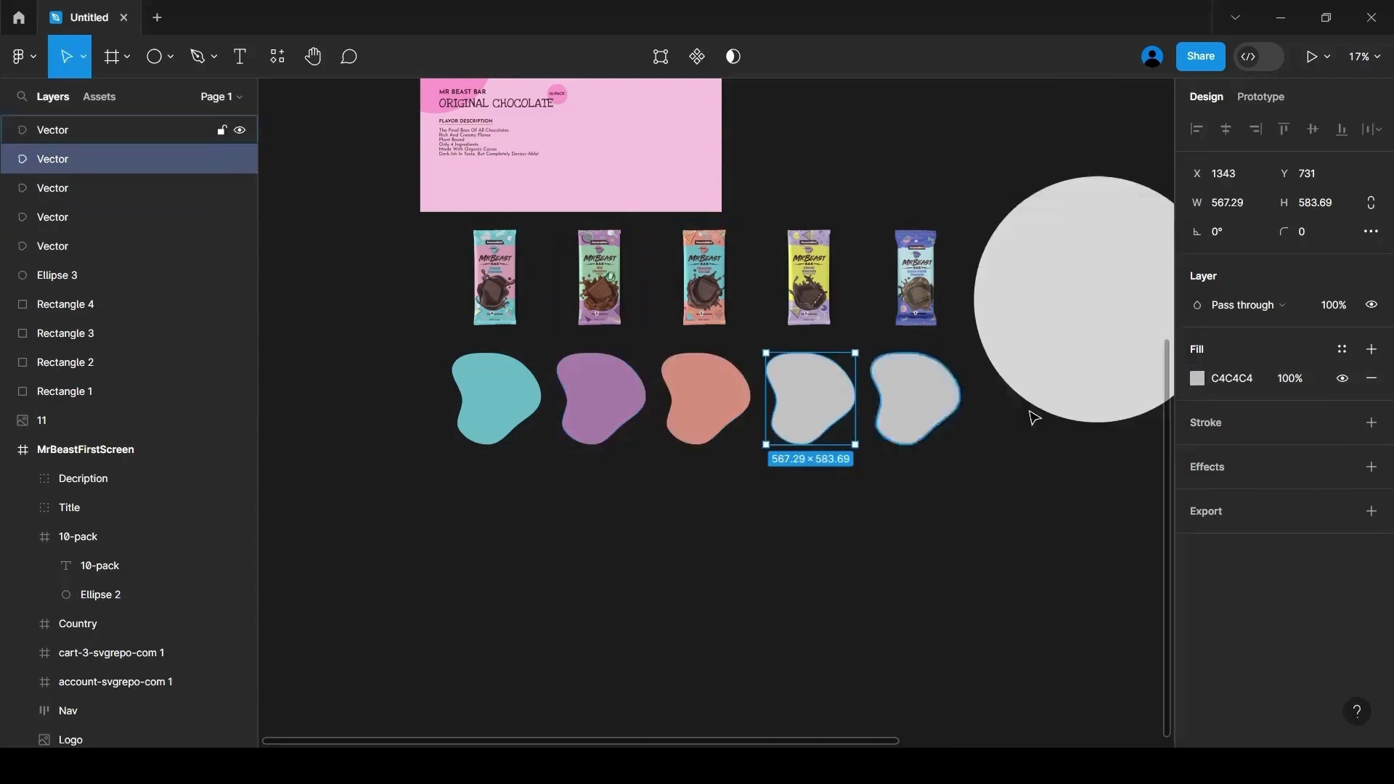
{"action": "left_click", "coordinate": [1197, 379]}
{"action": "key", "text": "i"}
{"action": "left_click", "coordinate": [824, 237]}
Fill the fifth blob with blue 5667BC, sampled from the chocolate bar above it
{"action": "left_click", "coordinate": [915, 399]}
{"action": "left_click", "coordinate": [1197, 378]}
{"action": "key", "text": "i"}
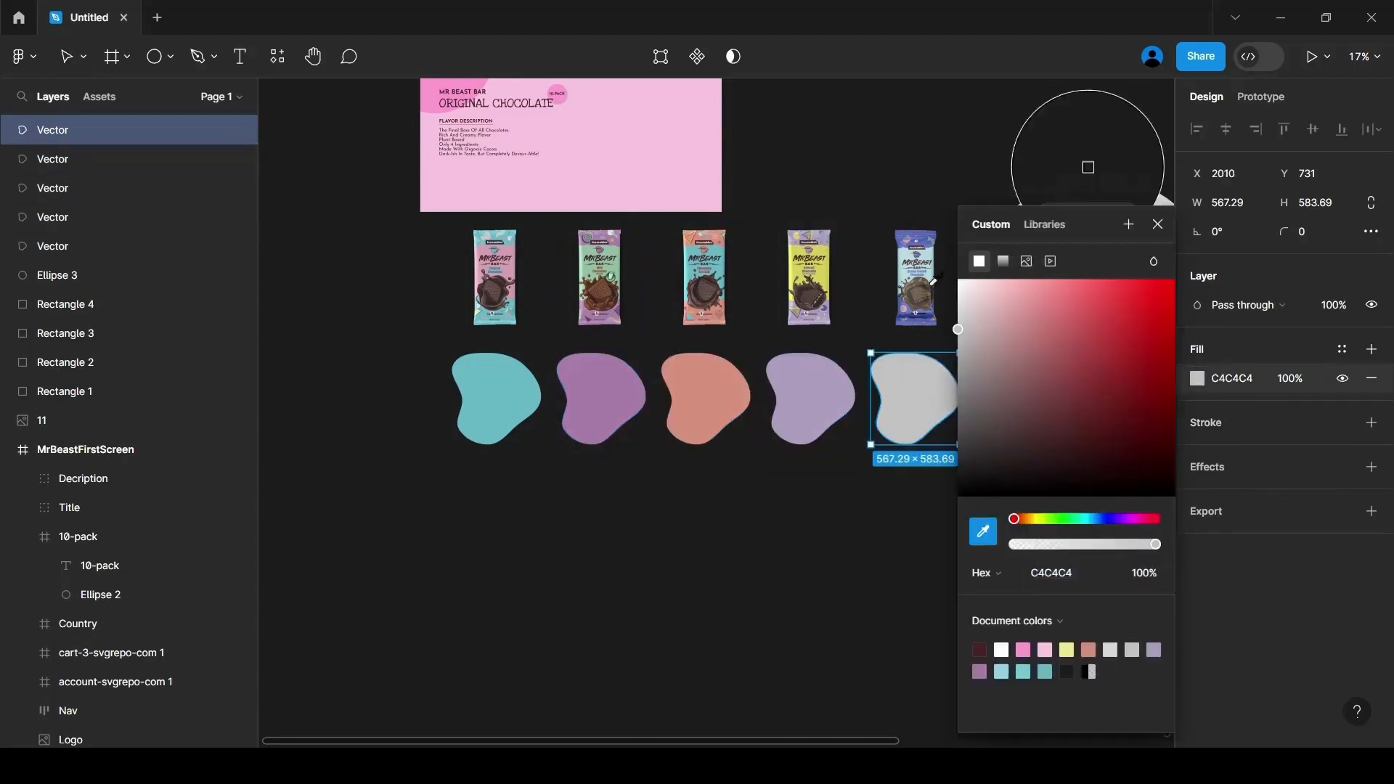
{"action": "left_click", "coordinate": [932, 281]}
{"action": "left_click", "coordinate": [700, 538]}
Move the flavor description group down to Y 800, near the lower edge of the landing screen
{"action": "scroll", "coordinate": [700, 538], "scroll_direction": "up", "scroll_amount": 3}
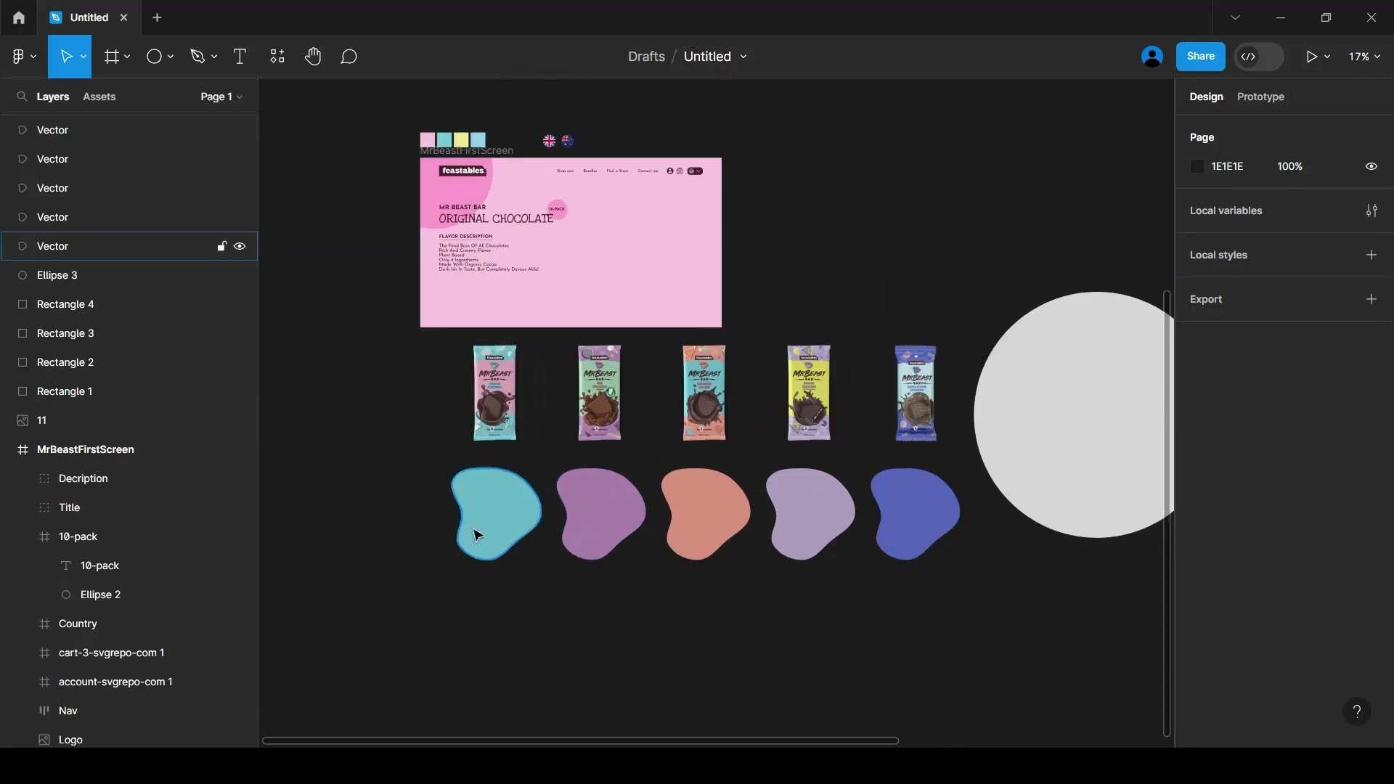
{"action": "scroll", "coordinate": [414, 467], "scroll_direction": "up", "scroll_amount": 2, "text": "ctrl"}
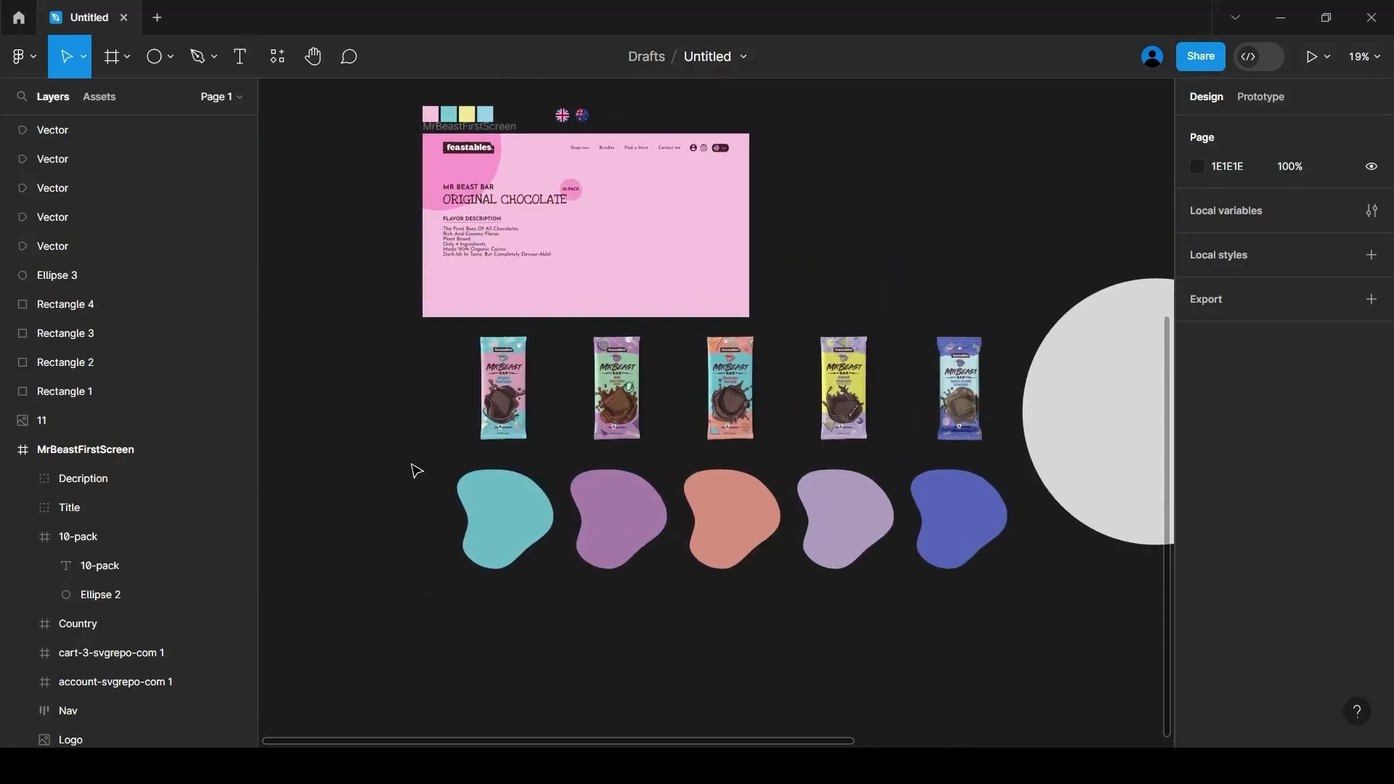
{"action": "scroll", "coordinate": [450, 258], "scroll_direction": "up", "scroll_amount": 3, "text": "ctrl"}
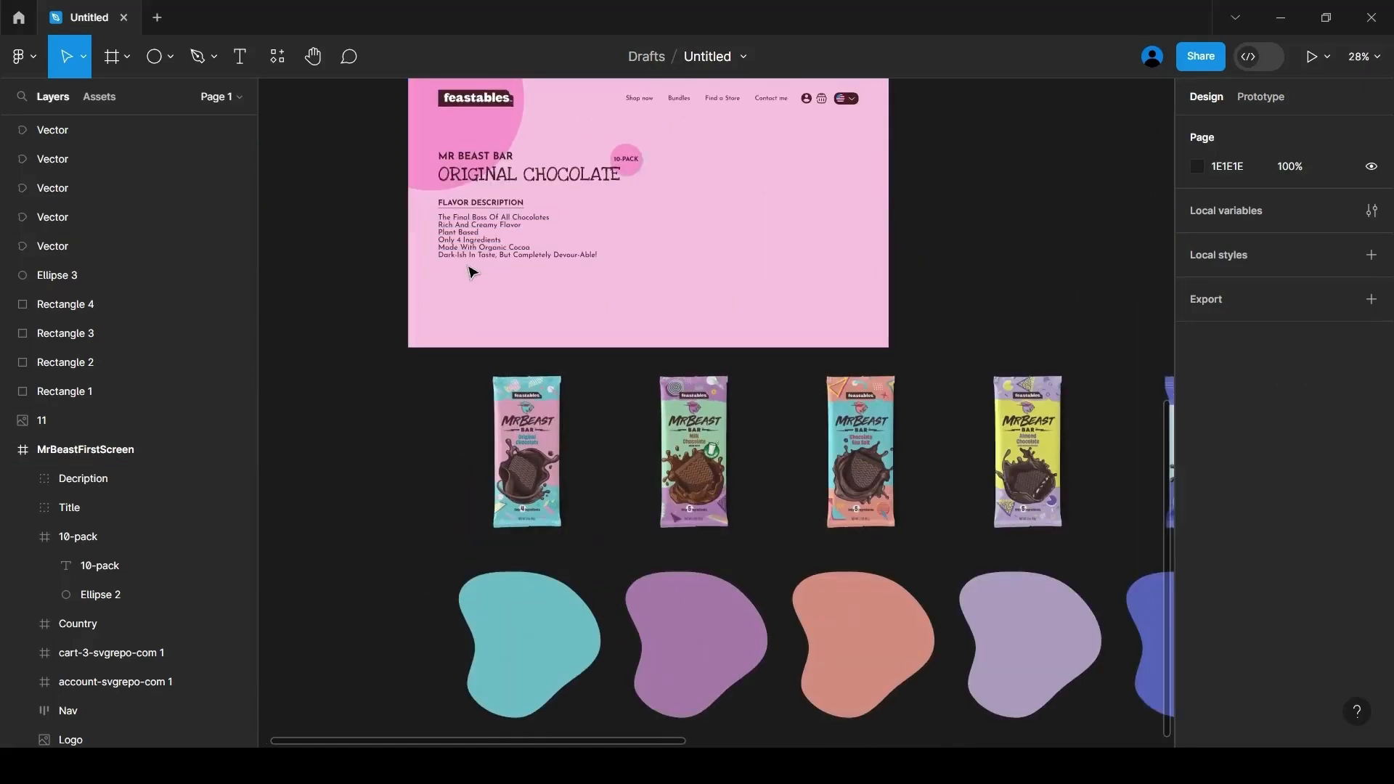
{"action": "scroll", "coordinate": [471, 272], "scroll_direction": "up", "scroll_amount": 1}
{"action": "left_click_drag", "start_coordinate": [461, 238], "coordinate": [468, 321]}
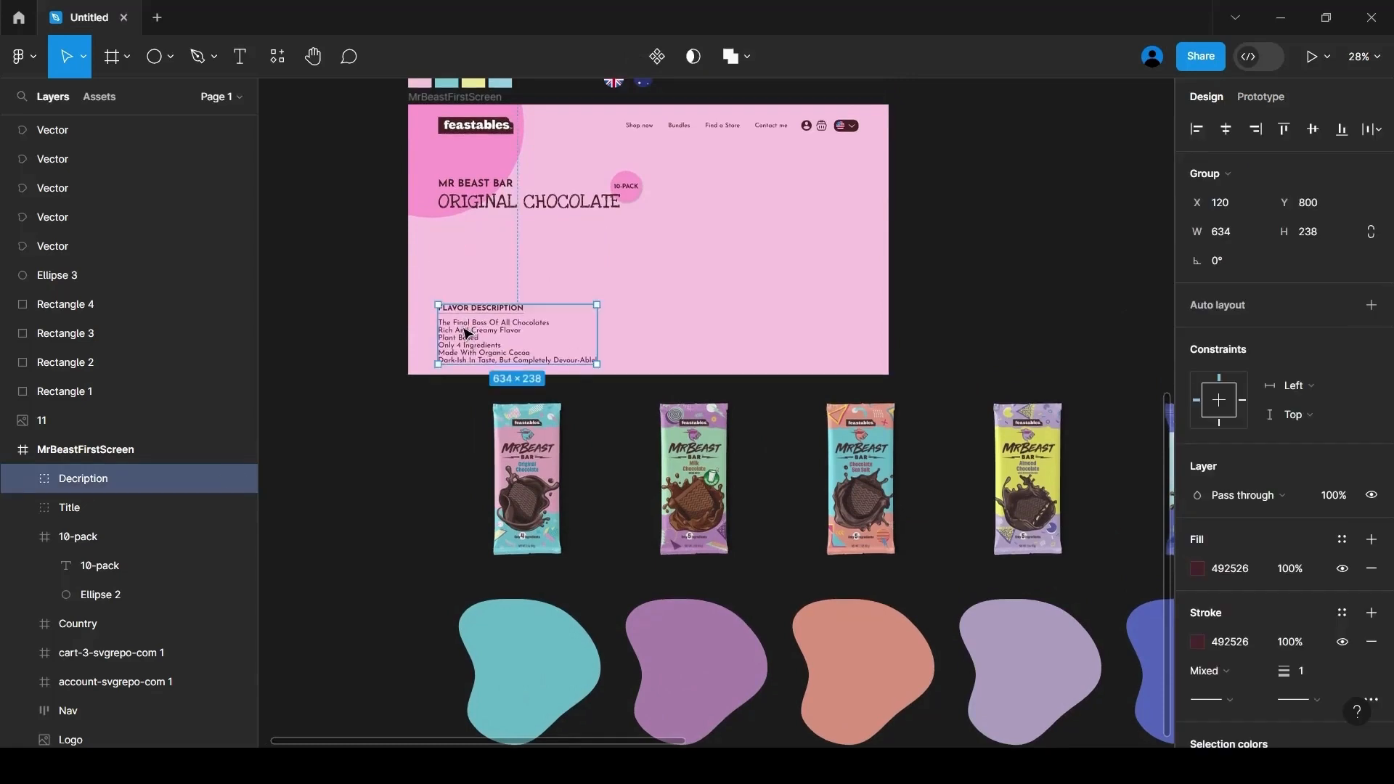
{"action": "left_click", "coordinate": [422, 469]}
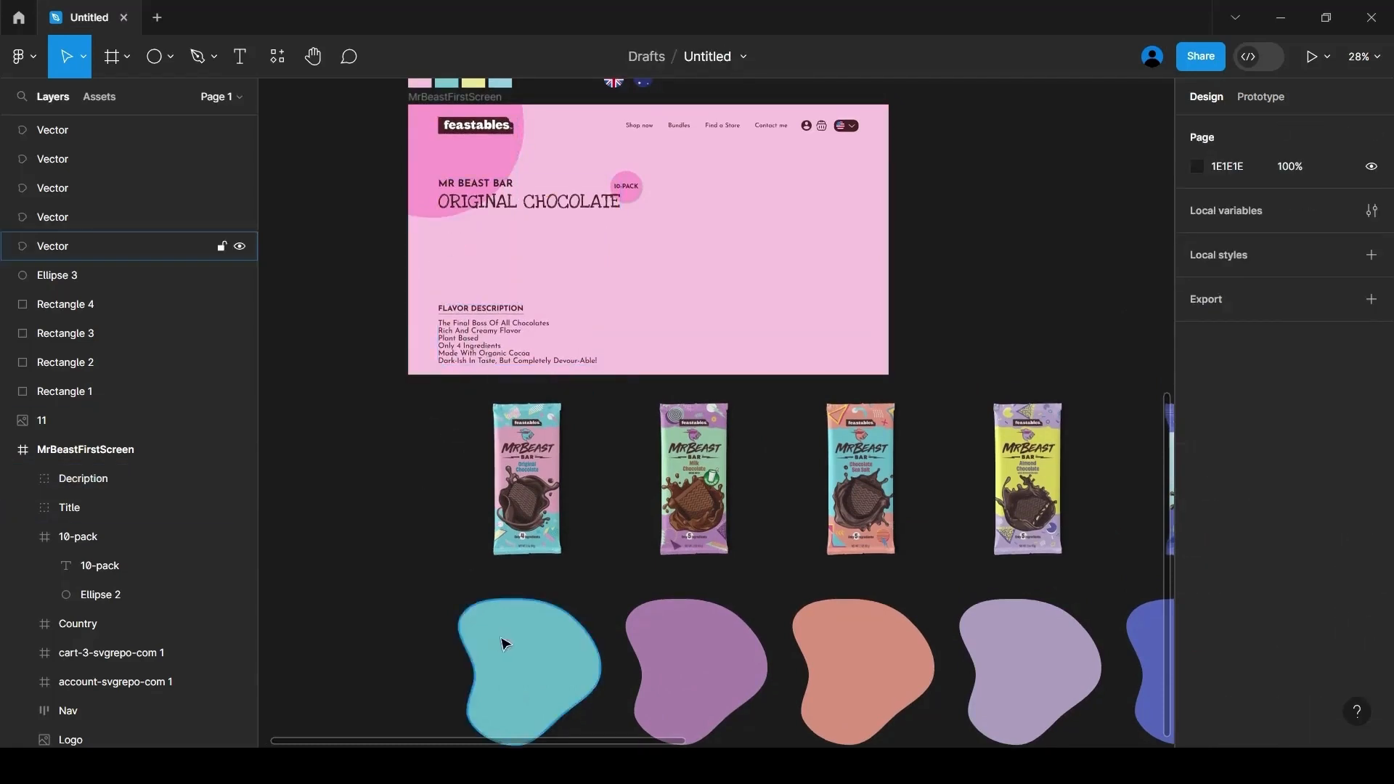
{"action": "left_click", "coordinate": [524, 655]}
{"action": "scroll", "coordinate": [467, 636], "scroll_direction": "down", "scroll_amount": 4}
{"action": "left_click", "coordinate": [591, 650], "text": "shift"}
{"action": "left_click", "coordinate": [687, 647], "text": "shift"}
{"action": "left_click", "coordinate": [772, 652], "text": "shift"}
{"action": "left_click", "coordinate": [862, 654], "text": "shift"}
{"action": "left_click", "coordinate": [545, 603]}
Move the teal blob between the product title and the flavor description, shrinking it to about 157 wide at X 120
{"action": "left_click_drag", "start_coordinate": [494, 652], "coordinate": [488, 456]}
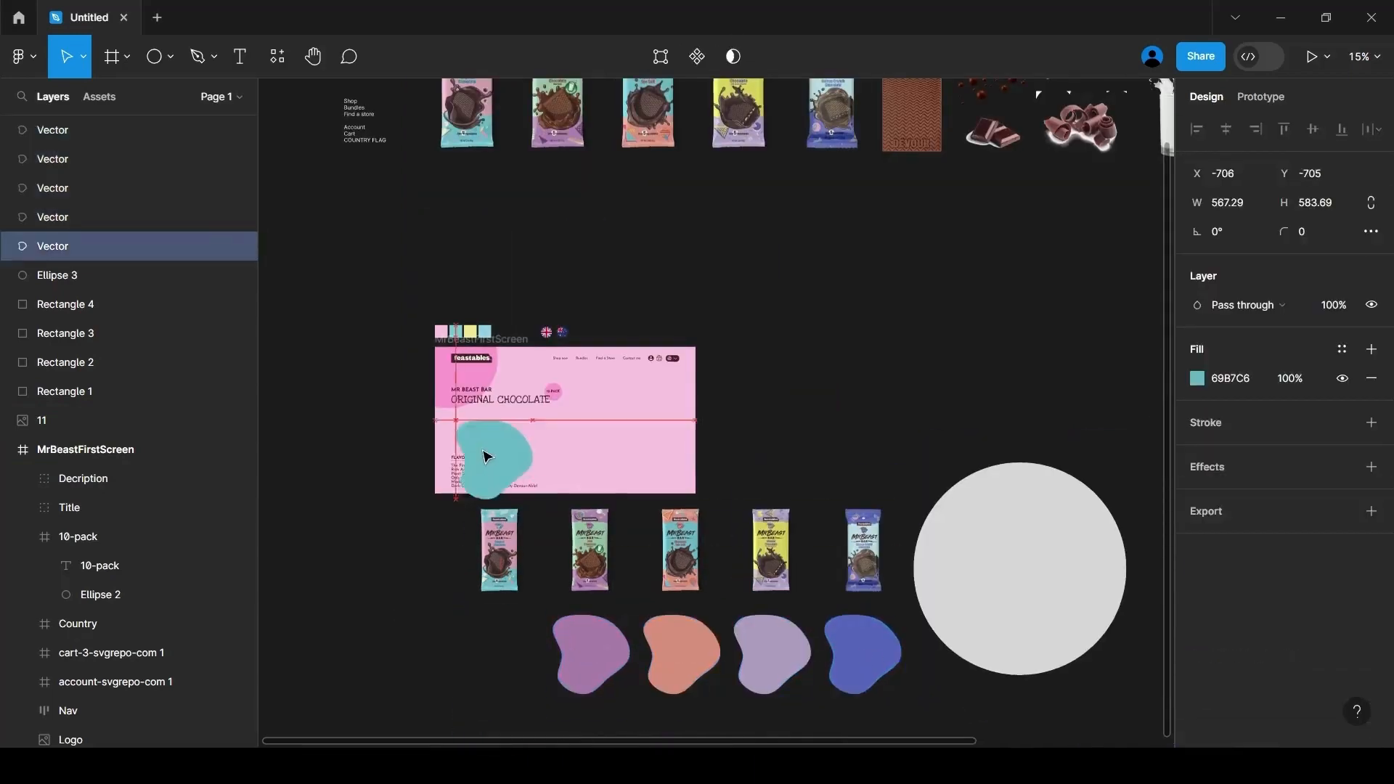
{"action": "scroll", "coordinate": [488, 457], "scroll_direction": "up", "scroll_amount": 5}
{"action": "left_click_drag", "start_coordinate": [665, 345], "coordinate": [501, 421]}
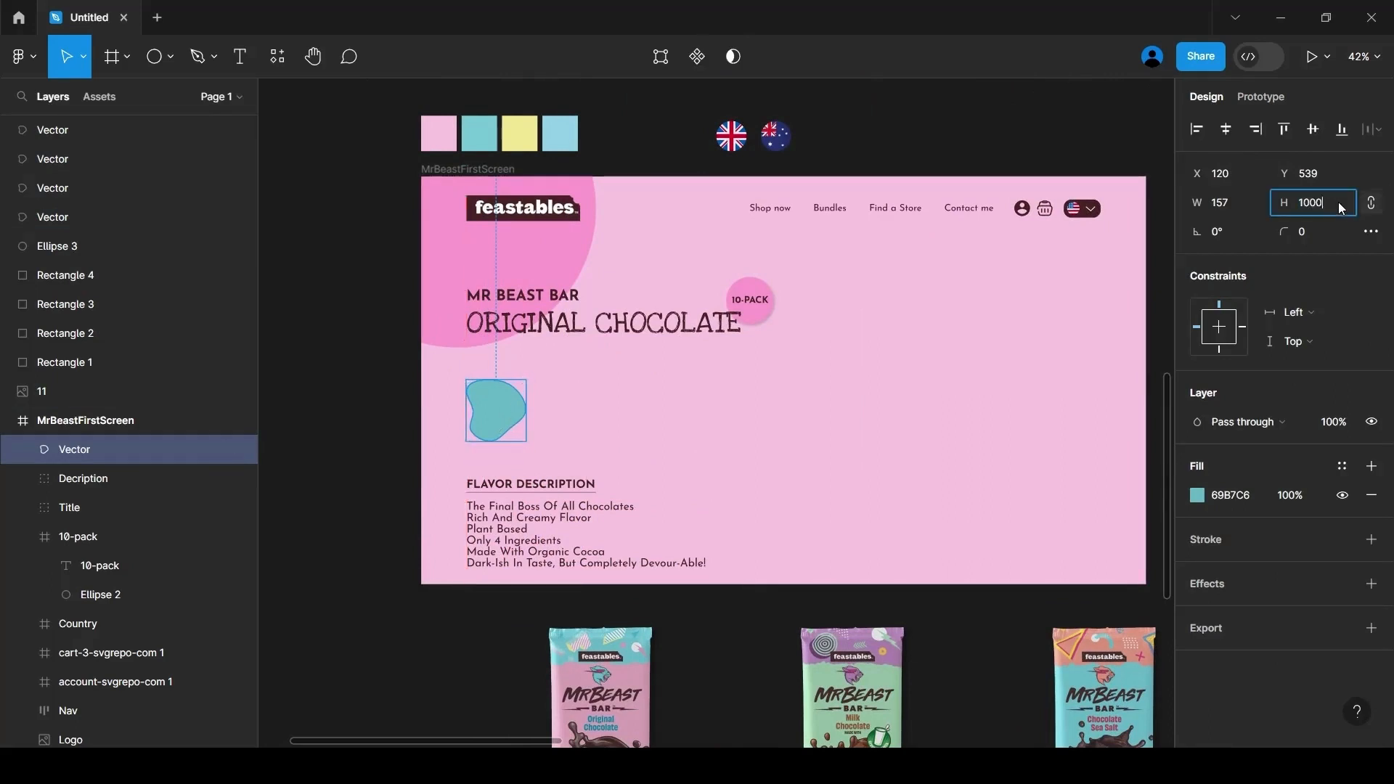
Bring the original chocolate bar image into the landing screen, shrink it and place it over the teal blob
{"action": "left_click_drag", "start_coordinate": [600, 705], "coordinate": [653, 413]}
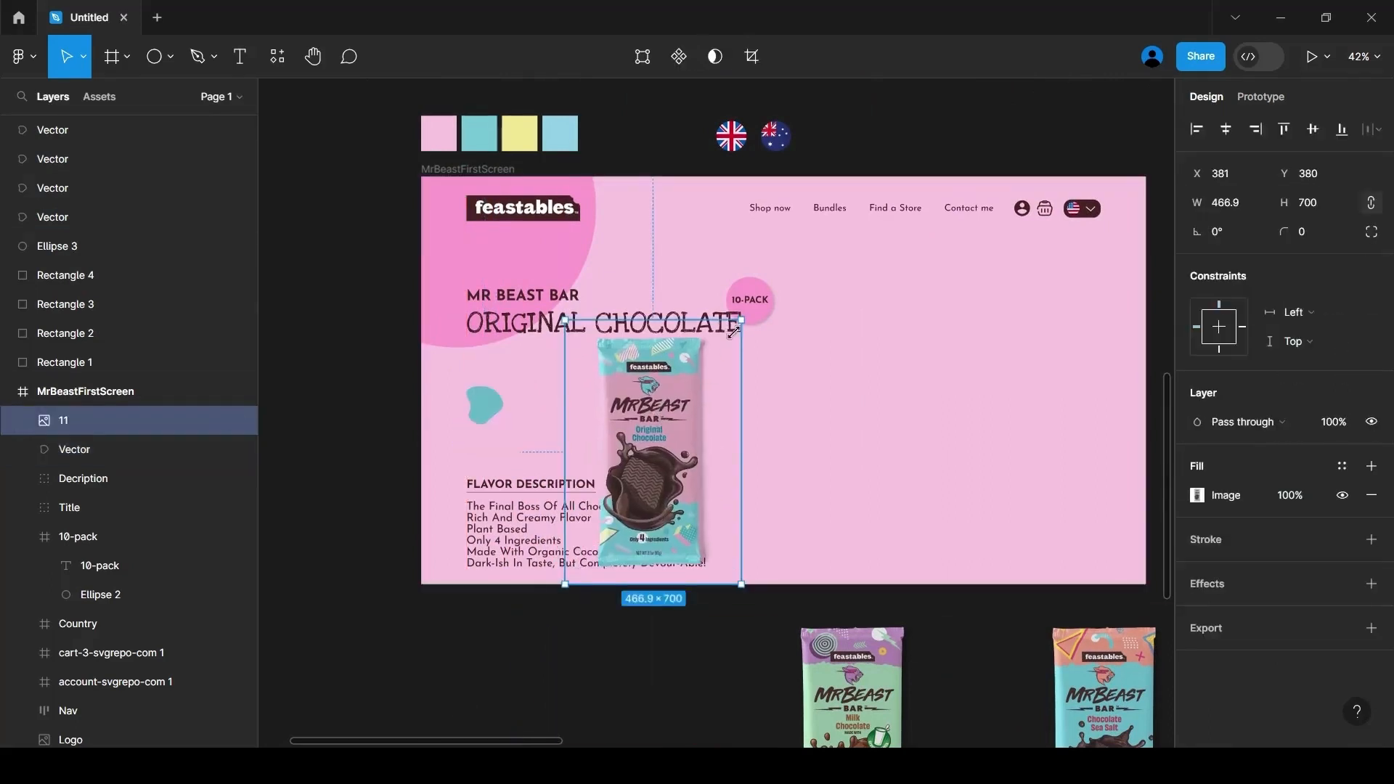
{"action": "left_click_drag", "start_coordinate": [739, 324], "coordinate": [622, 502]}
{"action": "left_click_drag", "start_coordinate": [594, 542], "coordinate": [517, 417]}
{"action": "scroll", "coordinate": [450, 414], "scroll_direction": "up", "scroll_amount": 4}
Set the teal blob's height to 150 and the chocolate bar image's height to 200
{"action": "left_click", "coordinate": [485, 408]}
{"action": "left_click", "coordinate": [1323, 202]}
{"action": "type", "text": "150"}
{"action": "key", "text": "Return"}
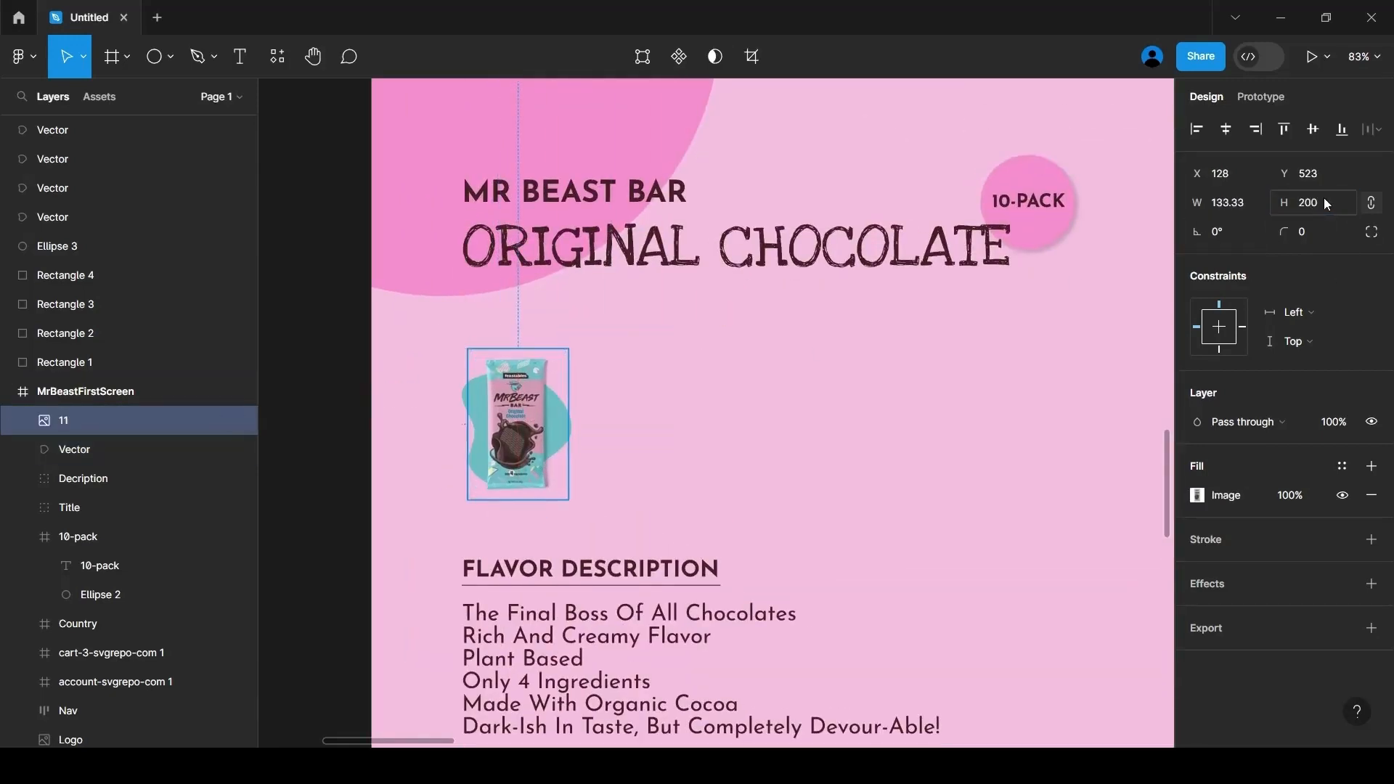
Tilt the small chocolate bar image clockwise over the teal blob
{"action": "left_click_drag", "start_coordinate": [568, 340], "coordinate": [585, 354]}
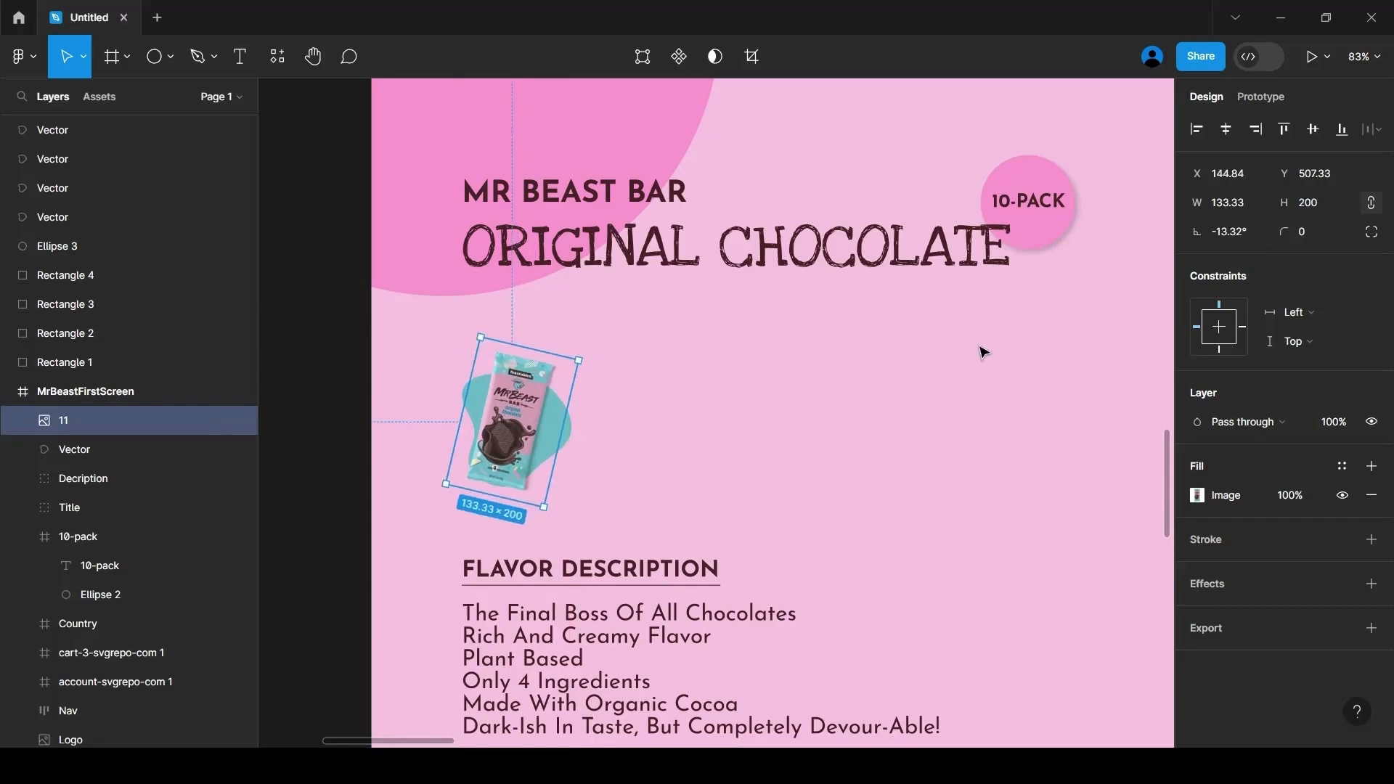
{"action": "type", "text": "0"}
{"action": "key", "text": "Return"}
{"action": "left_click", "coordinate": [645, 398]}
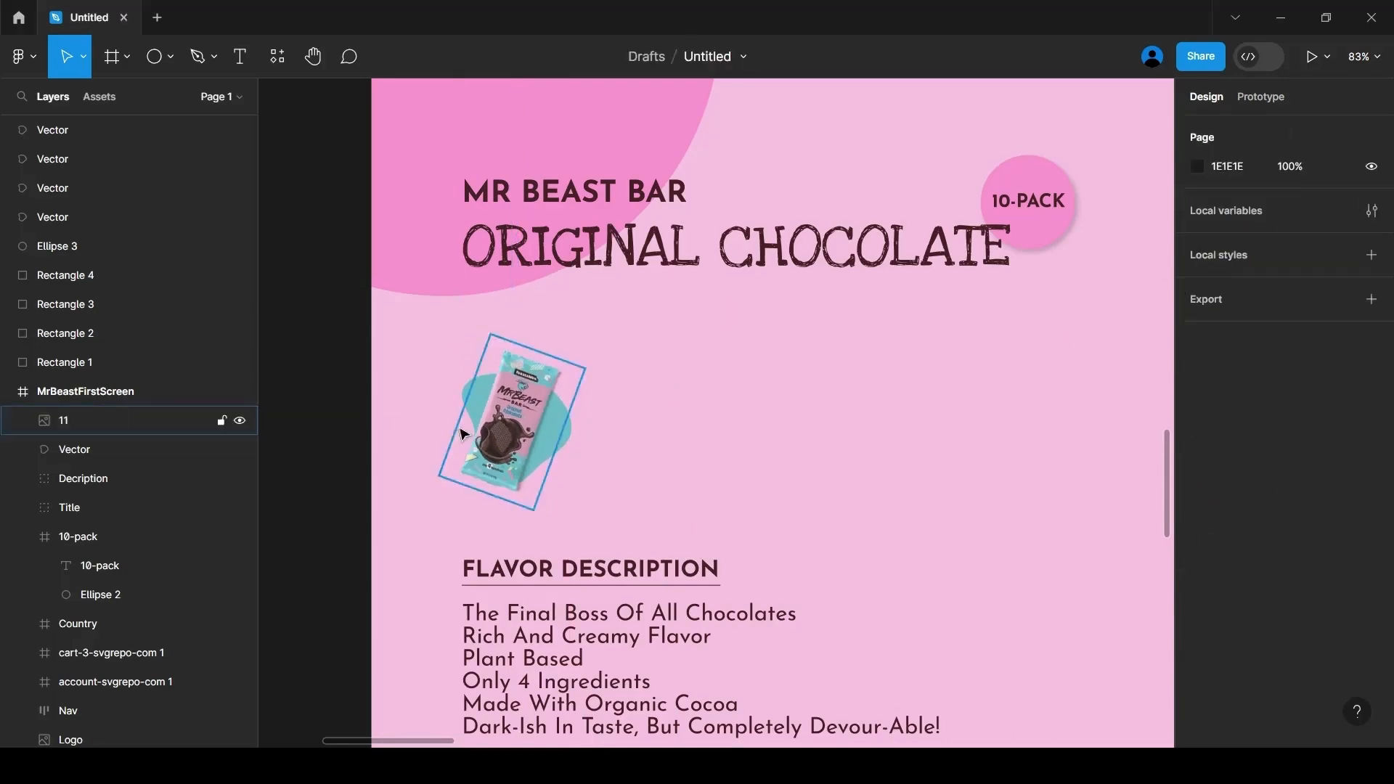
Set the purple blob's height to 150 and place it beside the teal blob on the landing screen
{"action": "scroll", "coordinate": [532, 398], "scroll_direction": "down", "scroll_amount": 5}
{"action": "left_click", "coordinate": [74, 449]}
{"action": "scroll", "coordinate": [706, 409], "scroll_direction": "down", "scroll_amount": 1}
{"action": "left_click", "coordinate": [779, 675]}
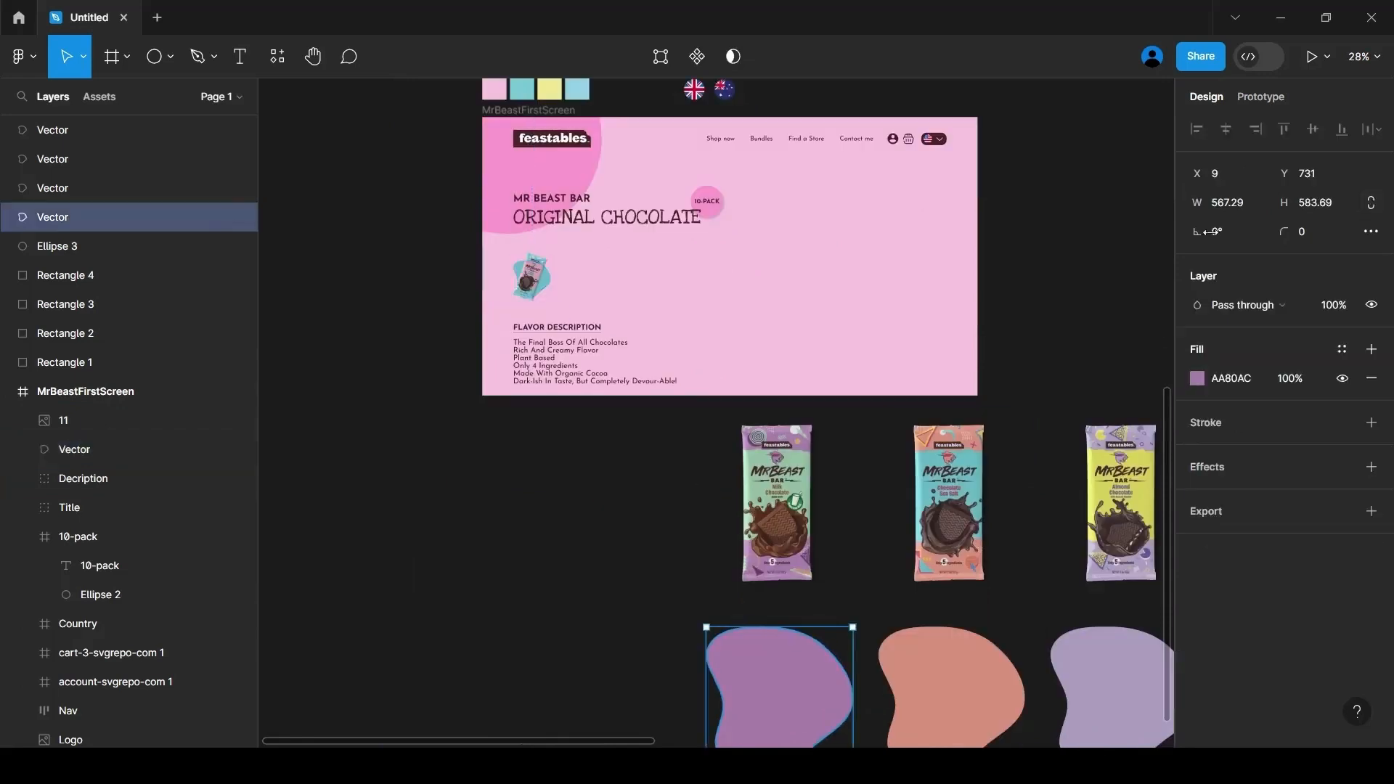
{"action": "left_click", "coordinate": [1334, 212]}
{"action": "type", "text": "150"}
{"action": "key", "text": "Return"}
{"action": "left_click_drag", "start_coordinate": [726, 648], "coordinate": [574, 290]}
Set the height of the orange, lilac and blue blobs to 150
{"action": "left_click", "coordinate": [937, 678]}
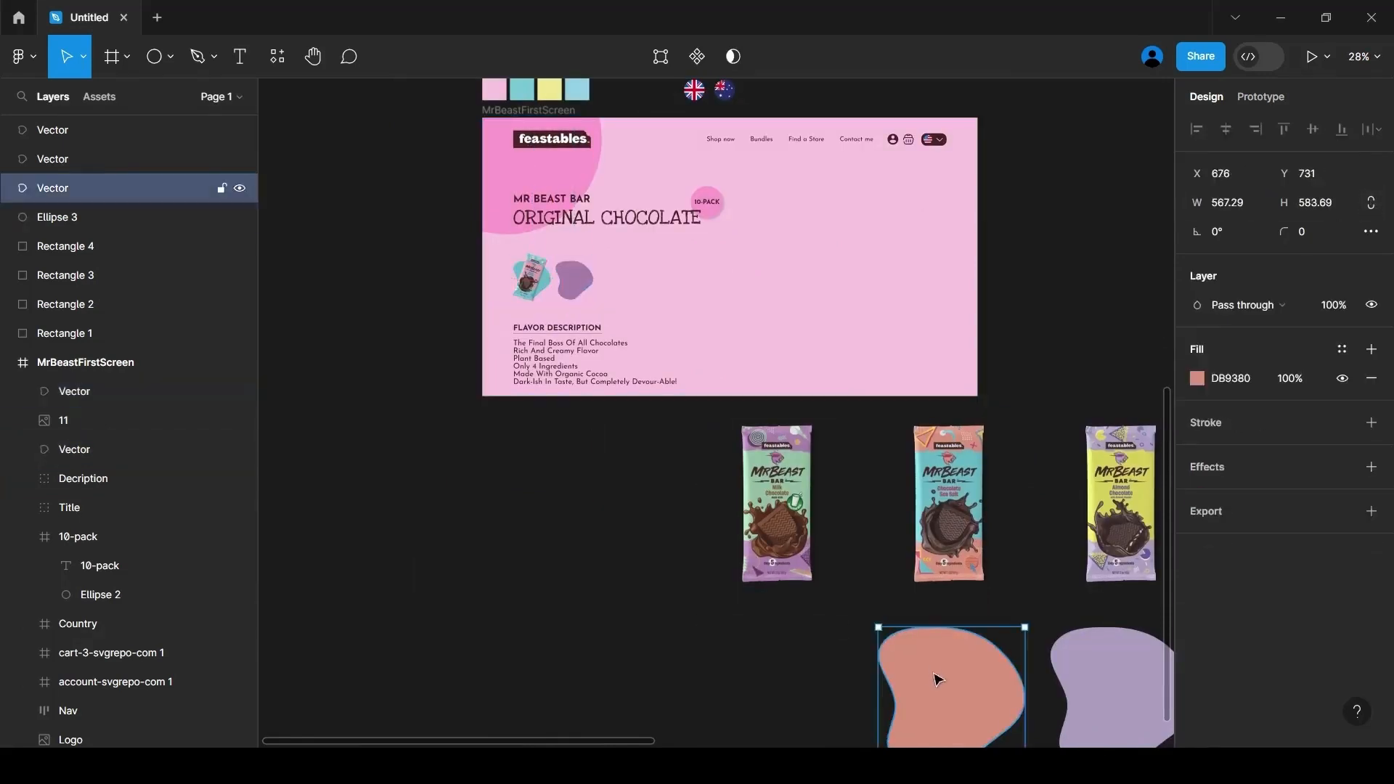
{"action": "scroll", "coordinate": [937, 679], "scroll_direction": "down", "scroll_amount": 2}
{"action": "left_click", "coordinate": [938, 679], "text": "shift"}
{"action": "left_click", "coordinate": [1329, 204]}
{"action": "type", "text": "150"}
{"action": "key", "text": "Return"}
Place the orange, lilac and blue blobs in a row beside the purple blob on the landing screen at Y 556
{"action": "left_click", "coordinate": [797, 641]}
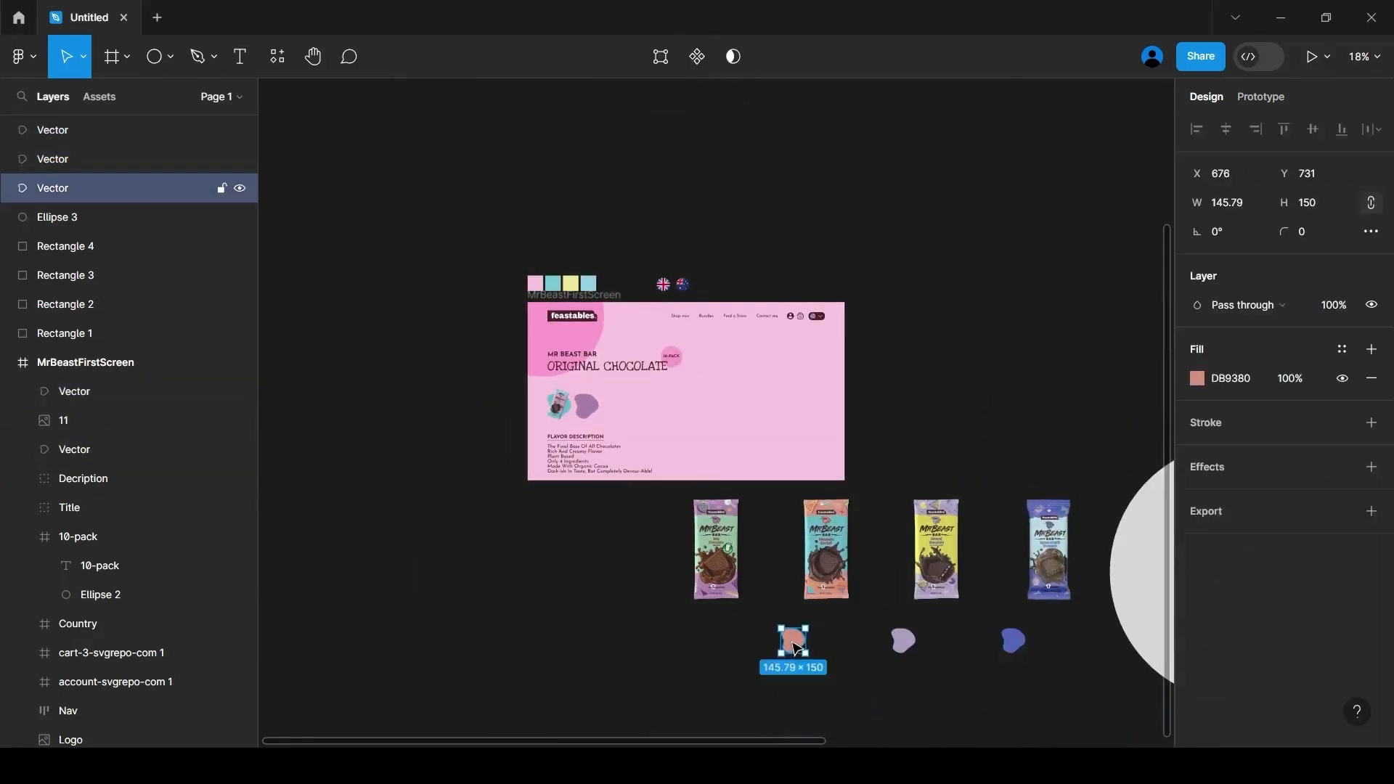
{"action": "left_click_drag", "start_coordinate": [797, 641], "coordinate": [621, 413]}
{"action": "left_click", "coordinate": [901, 642]}
{"action": "left_click_drag", "start_coordinate": [900, 642], "coordinate": [647, 412]}
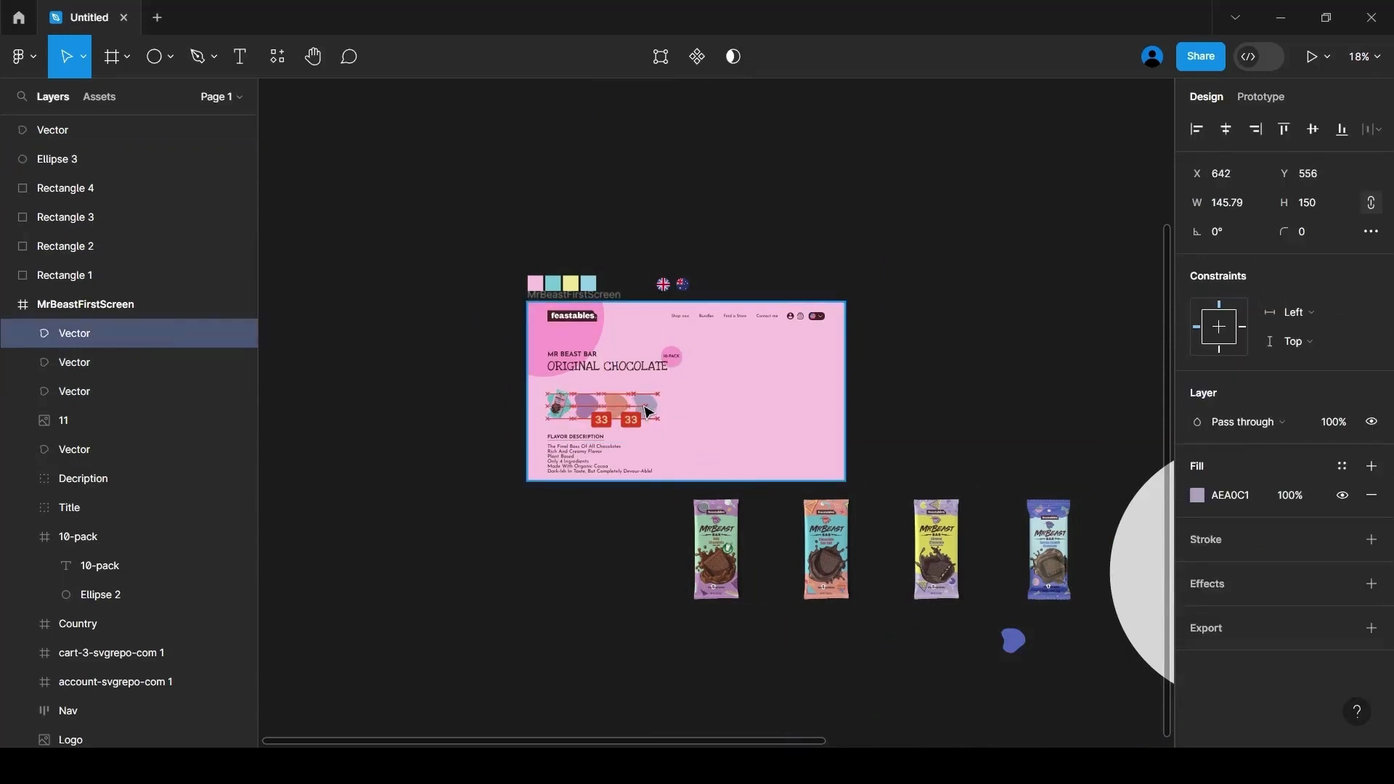
{"action": "left_click_drag", "start_coordinate": [1014, 640], "coordinate": [679, 415]}
{"action": "scroll", "coordinate": [596, 425], "scroll_direction": "up", "scroll_amount": 3}
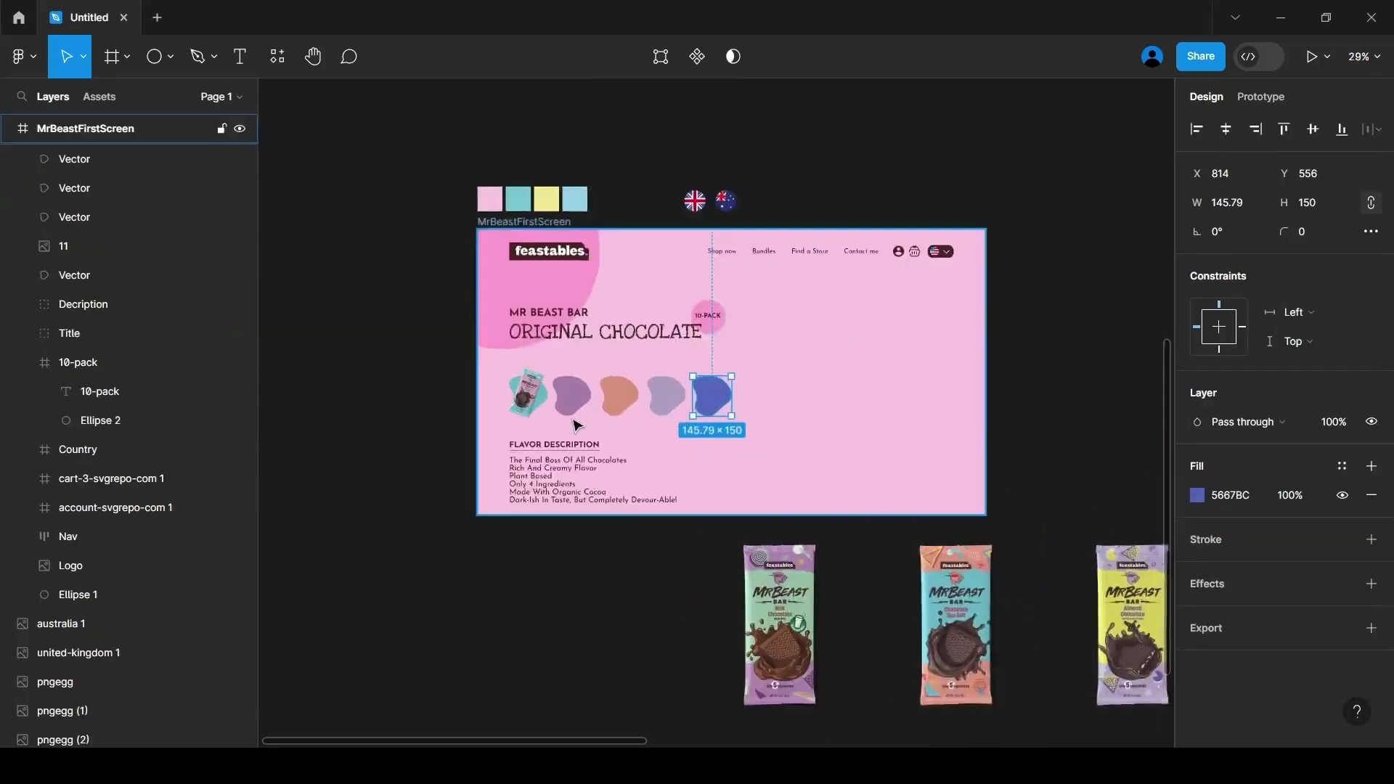
Move the chocolate bar image off the teal blob and nudge the purple and orange blobs closer to the teal one
{"action": "left_click", "coordinate": [530, 389]}
{"action": "mouse_move", "coordinate": [500, 371]}
{"action": "left_mouse_down"}
{"action": "mouse_move", "coordinate": [452, 302]}
{"action": "mouse_move", "coordinate": [506, 393]}
{"action": "left_mouse_up"}
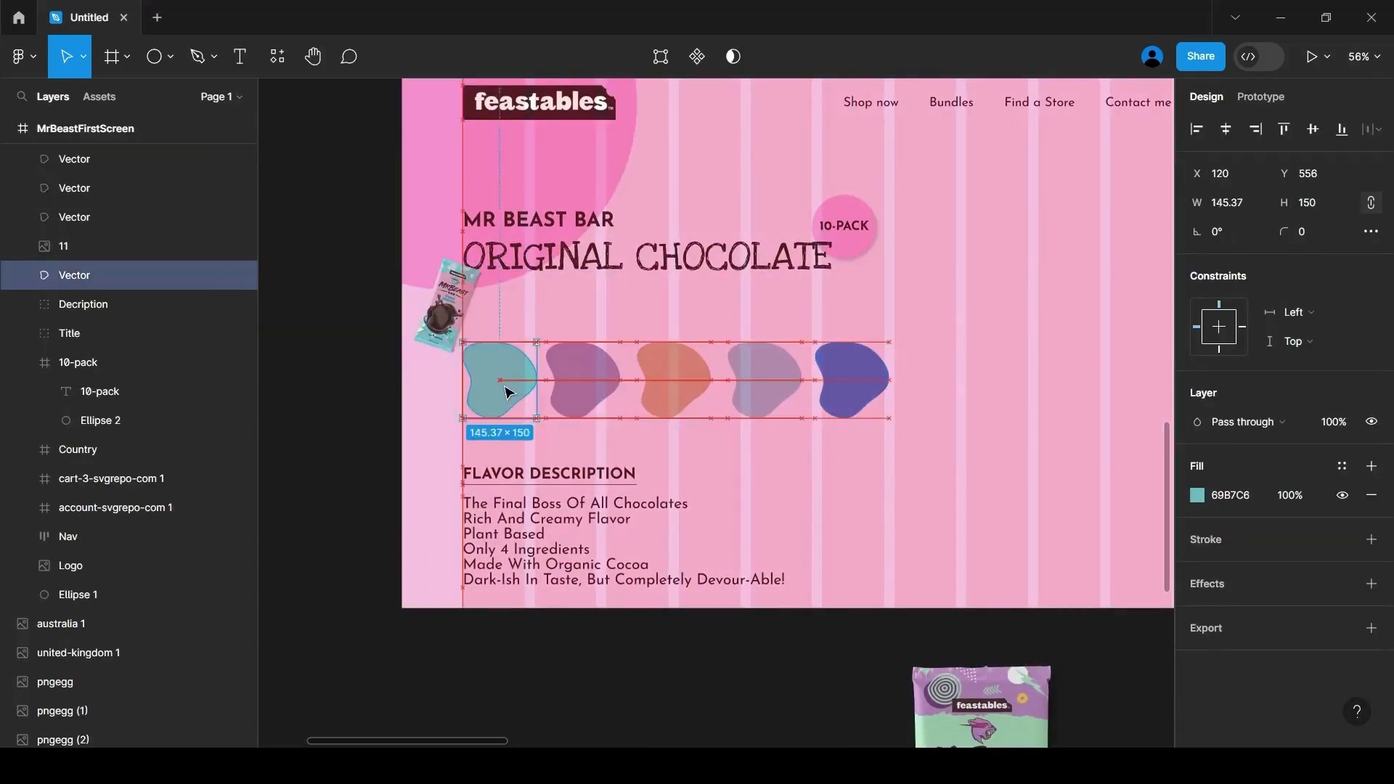
{"action": "left_click", "coordinate": [581, 379]}
{"action": "key", "text": "Left"}
{"action": "key", "text": "Left"}
{"action": "key", "text": "Left"}
{"action": "left_click", "coordinate": [670, 380]}
{"action": "key", "text": "Left"}
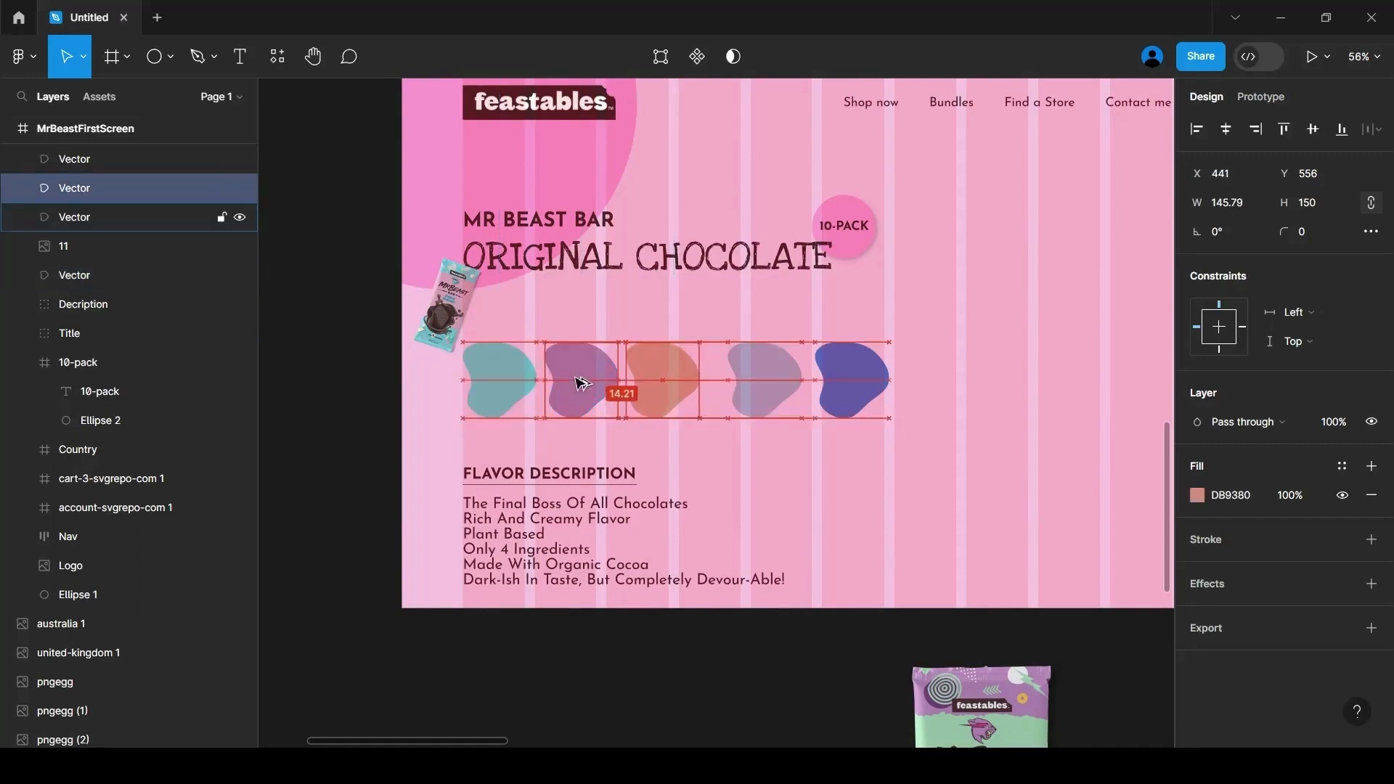
Nudge the lilac blob toward the orange blob to X 613
{"action": "left_click", "coordinate": [760, 381]}
{"action": "key", "text": "Left"}
{"action": "key", "text": "Left"}
{"action": "key", "text": "Left"}
{"action": "key", "text": "Left"}
{"action": "key", "text": "Left"}
{"action": "key", "text": "Left"}
{"action": "key", "text": "Left"}
{"action": "key", "text": "Left"}
{"action": "key", "text": "Left"}
{"action": "key", "text": "Left"}
{"action": "key", "text": "Left"}
{"action": "key", "text": "Left"}
{"action": "key", "text": "Left"}
{"action": "key", "text": "Left"}
{"action": "key", "text": "Left"}
{"action": "key", "text": "Left"}
{"action": "key", "text": "Left"}
{"action": "key", "text": "Left"}
{"action": "key", "text": "Left"}
{"action": "key", "text": "Left"}
{"action": "key", "text": "Right"}
{"action": "key", "text": "Right"}
{"action": "key", "text": "Right"}
{"action": "key", "text": "Right"}
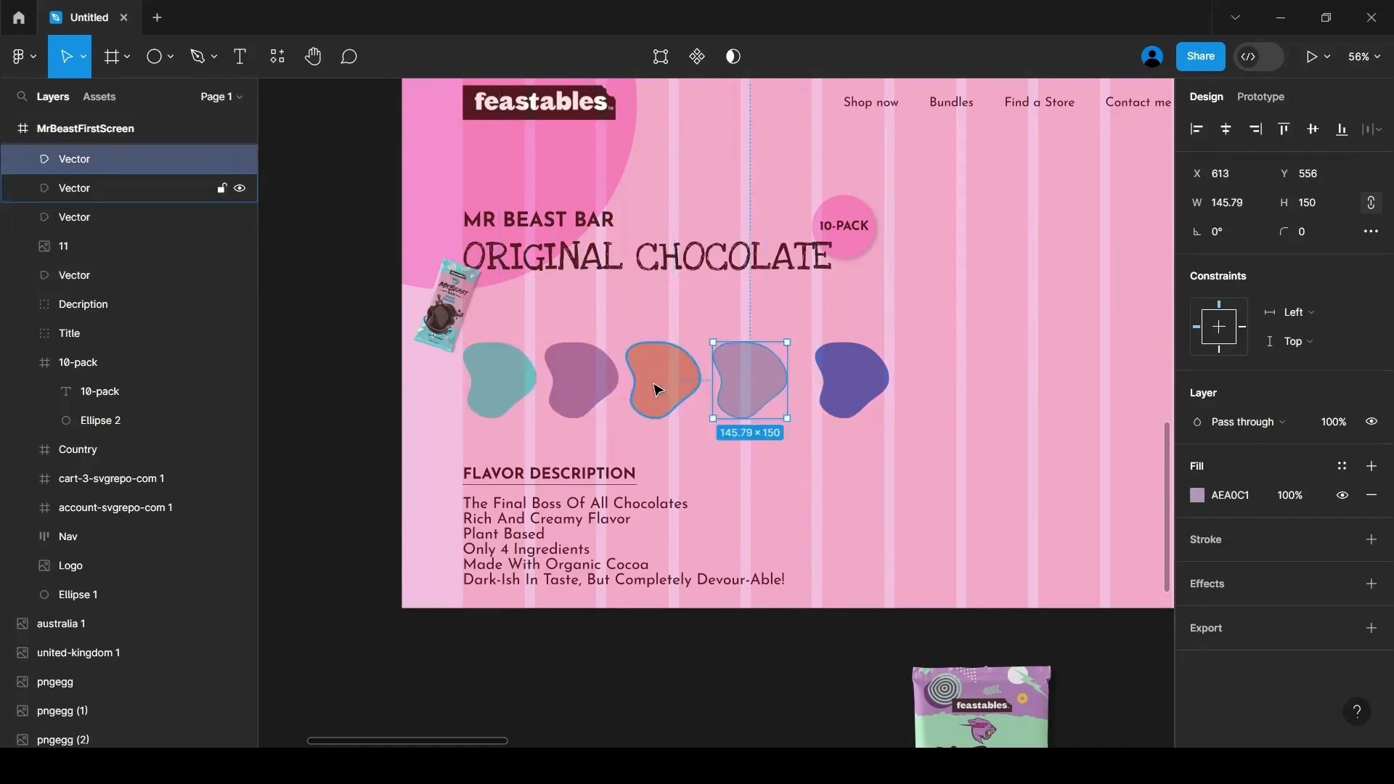
Nudge the purple, orange and lilac blobs together to the right, widening the gap after the teal blob
{"action": "left_click", "coordinate": [584, 382]}
{"action": "left_click", "coordinate": [678, 385], "text": "shift"}
{"action": "left_click", "coordinate": [745, 382], "text": "shift"}
{"action": "key", "text": "Right"}
{"action": "key", "text": "Right"}
{"action": "key", "text": "Right"}
{"action": "key", "text": "Right"}
{"action": "key", "text": "Right"}
{"action": "key", "text": "Right"}
{"action": "key", "text": "Right"}
{"action": "key", "text": "Right"}
{"action": "key", "text": "Right"}
{"action": "key", "text": "Right"}
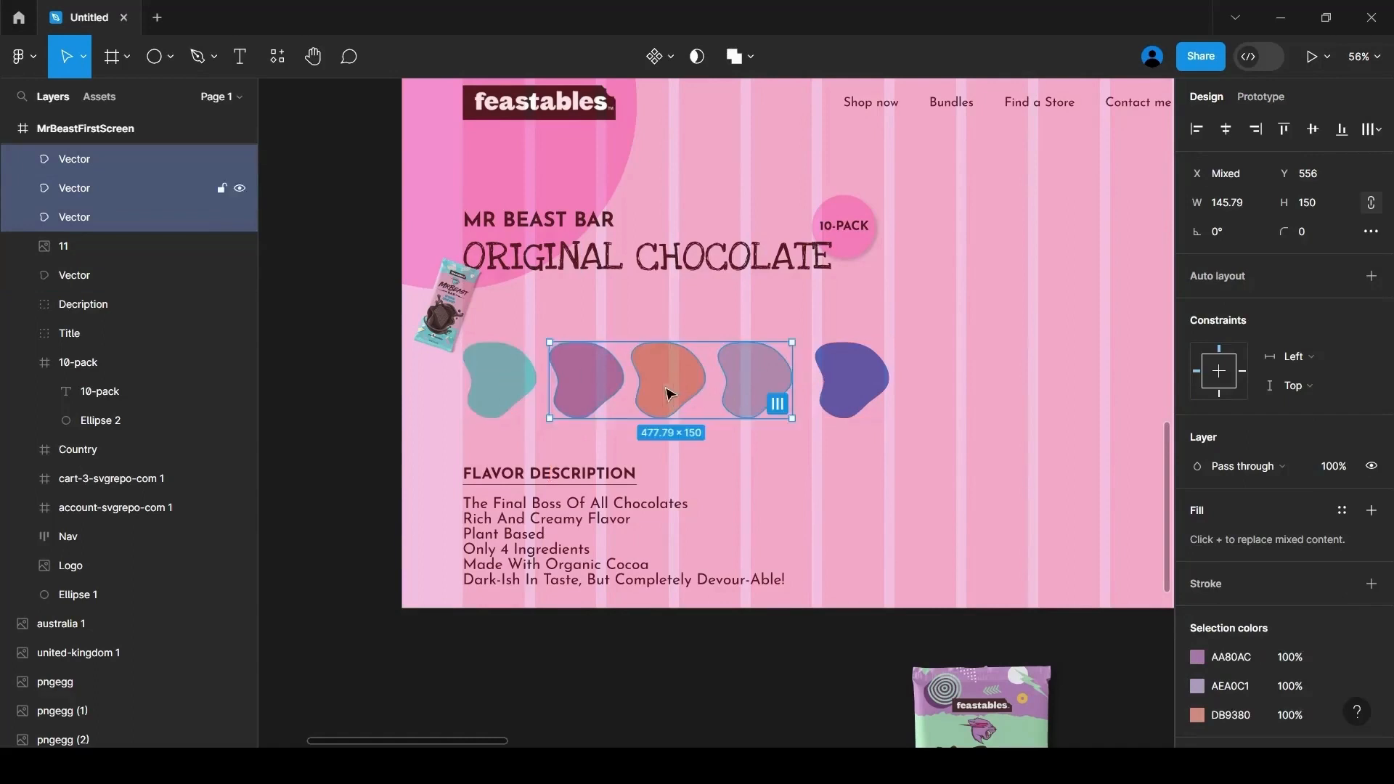
Nudge the orange and lilac blobs further right for even spacing, with the lilac blob at X 629
{"action": "left_click", "coordinate": [670, 394]}
{"action": "left_click", "coordinate": [752, 379]}
{"action": "key", "text": "Right"}
{"action": "key", "text": "Right"}
{"action": "key", "text": "Right"}
{"action": "key", "text": "Right"}
{"action": "key", "text": "Right"}
{"action": "key", "text": "Right"}
{"action": "key", "text": "Right"}
{"action": "key", "text": "Right"}
{"action": "key", "text": "Right"}
{"action": "key", "text": "Right"}
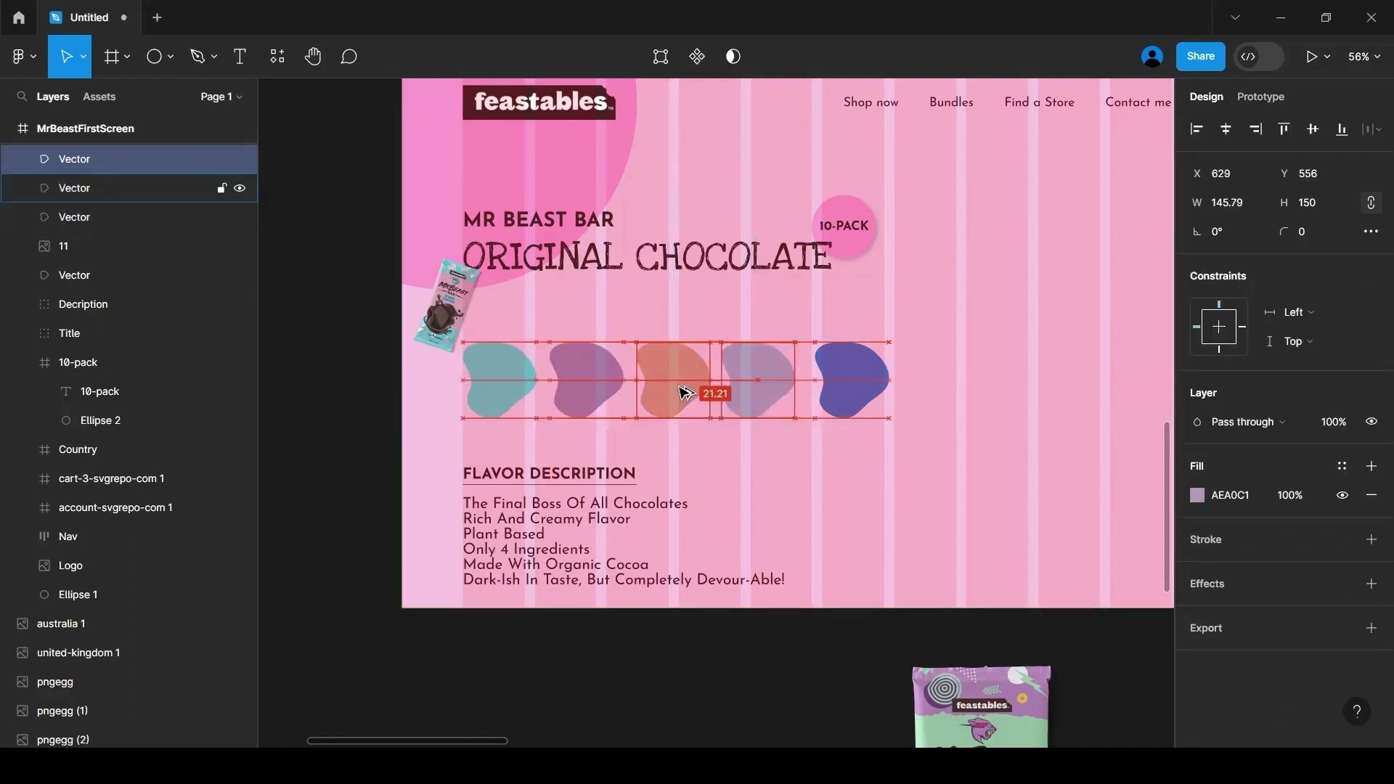
Nudge the blue blob left so its gap to the lilac blob matches the rest of the row
{"action": "left_click", "coordinate": [861, 369]}
{"action": "key", "text": "Left"}
{"action": "key", "text": "Left"}
{"action": "key", "text": "Left"}
{"action": "key", "text": "Left"}
{"action": "key", "text": "Left"}
{"action": "key", "text": "Left"}
{"action": "key", "text": "Left"}
{"action": "key", "text": "Left"}
{"action": "key", "text": "Left"}
{"action": "key", "text": "Left"}
{"action": "key", "text": "Left"}
{"action": "key", "text": "Left"}
{"action": "key", "text": "Escape"}
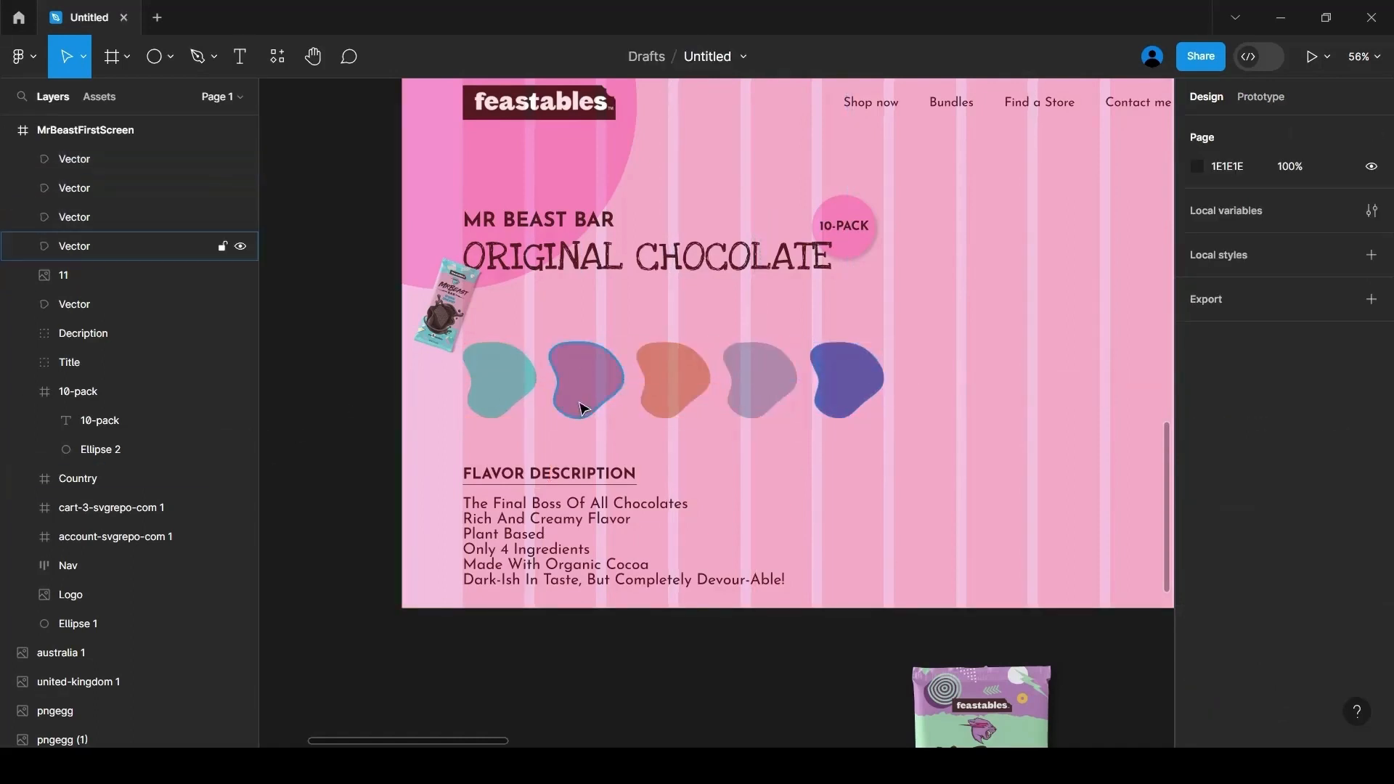
Shift the 10-pack badge slightly right and place the tilted chocolate bar back over the teal blob
{"action": "left_click", "coordinate": [842, 240]}
{"action": "left_click_drag", "start_coordinate": [444, 305], "coordinate": [495, 374]}
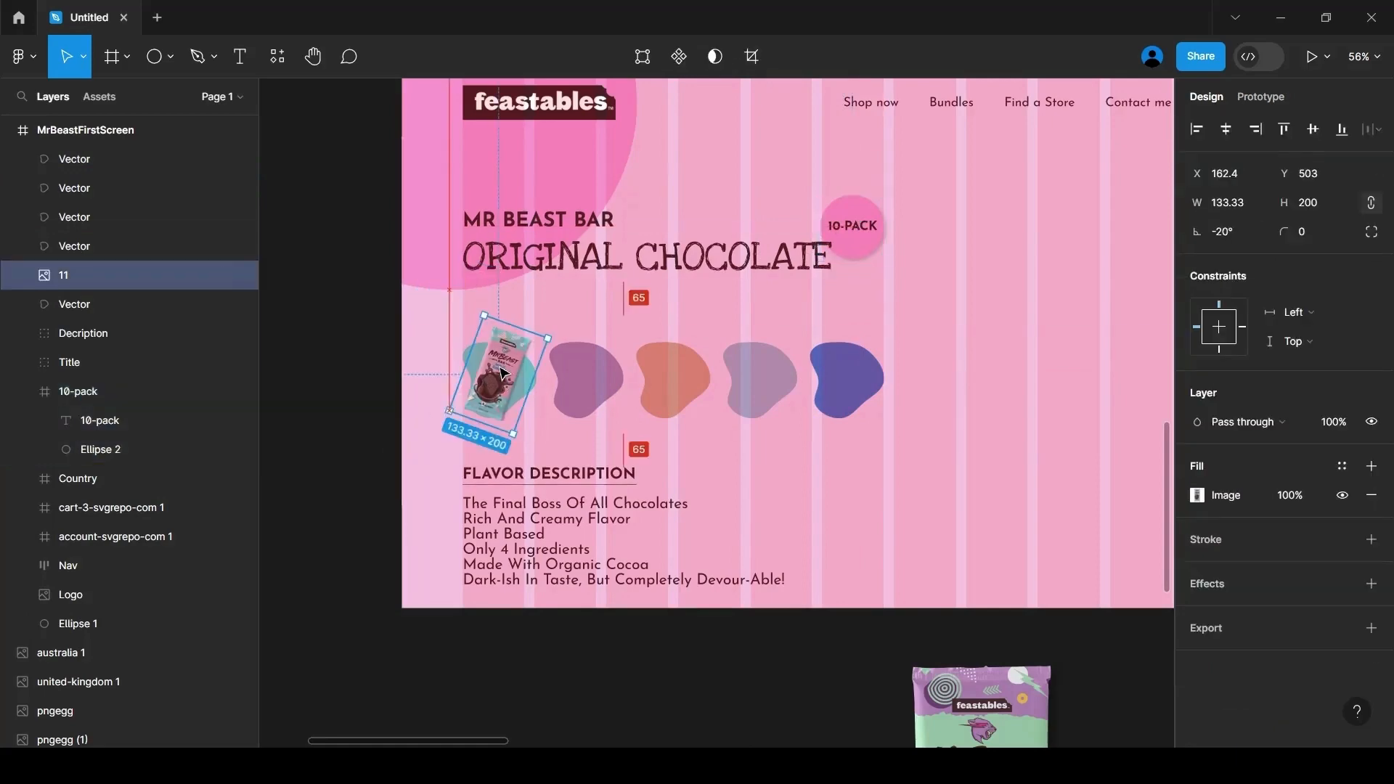
{"action": "left_click", "coordinate": [370, 609]}
Bring the four remaining chocolate bar images closer together in a row below the landing screen
{"action": "scroll", "coordinate": [353, 587], "scroll_direction": "down", "scroll_amount": 1}
{"action": "scroll", "coordinate": [485, 640], "scroll_direction": "down", "scroll_amount": 5}
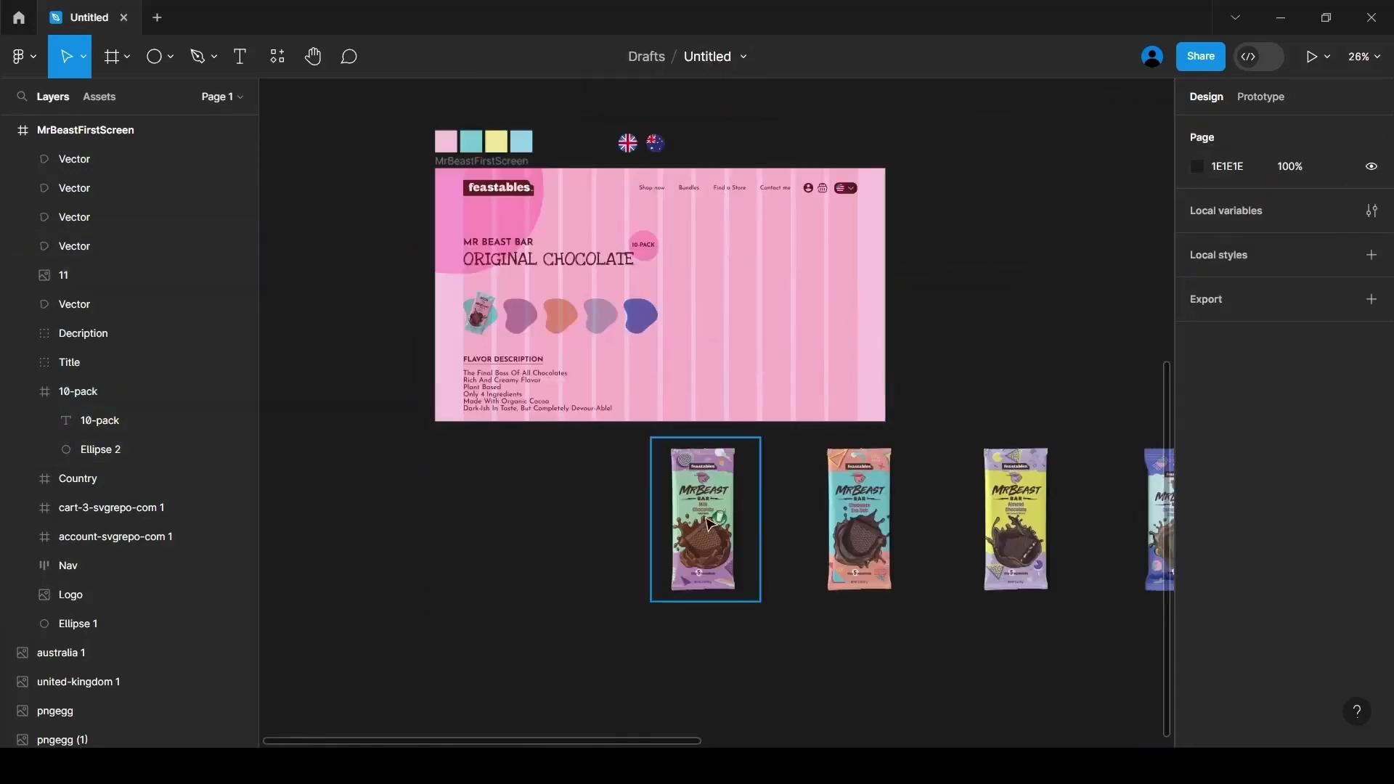
{"action": "left_click_drag", "start_coordinate": [704, 520], "coordinate": [487, 520]}
{"action": "left_click_drag", "start_coordinate": [877, 534], "coordinate": [604, 534]}
{"action": "left_click", "coordinate": [996, 518]}
{"action": "left_click", "coordinate": [1146, 515], "text": "shift"}
{"action": "left_click_drag", "start_coordinate": [1146, 516], "coordinate": [801, 513]}
Set the height of the four chocolate bar images below the landing screen to 200
{"action": "left_click", "coordinate": [488, 520]}
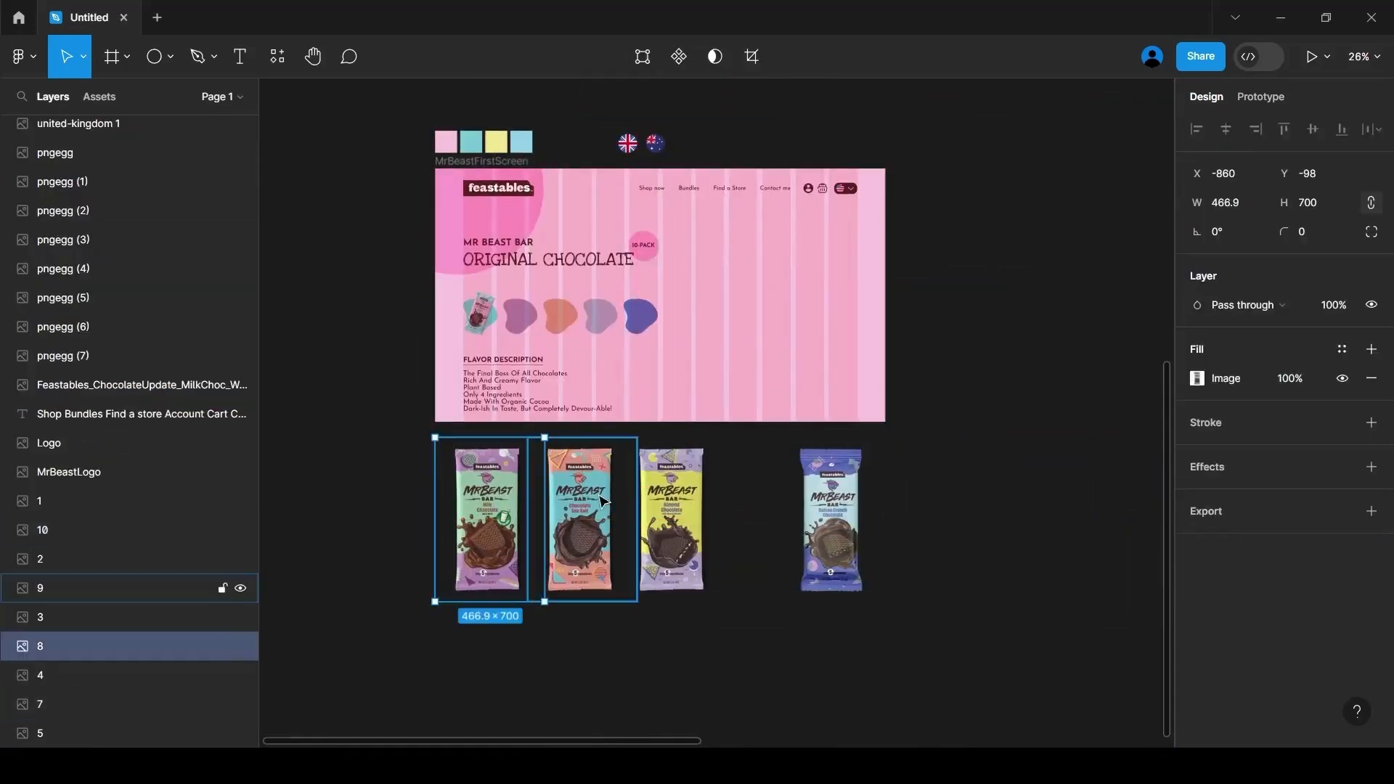
{"action": "left_click", "coordinate": [580, 520], "text": "shift"}
{"action": "left_click", "coordinate": [671, 520], "text": "shift"}
{"action": "left_click", "coordinate": [832, 507], "text": "shift"}
{"action": "left_click", "coordinate": [1318, 200]}
{"action": "type", "text": "200"}
{"action": "key", "text": "Return"}
Place the green bar over the purple blob and the teal-orange bar over the orange blob, rotated to -20°
{"action": "scroll", "coordinate": [436, 508], "scroll_direction": "up", "scroll_amount": 5}
{"action": "left_click_drag", "start_coordinate": [408, 612], "coordinate": [535, 349]}
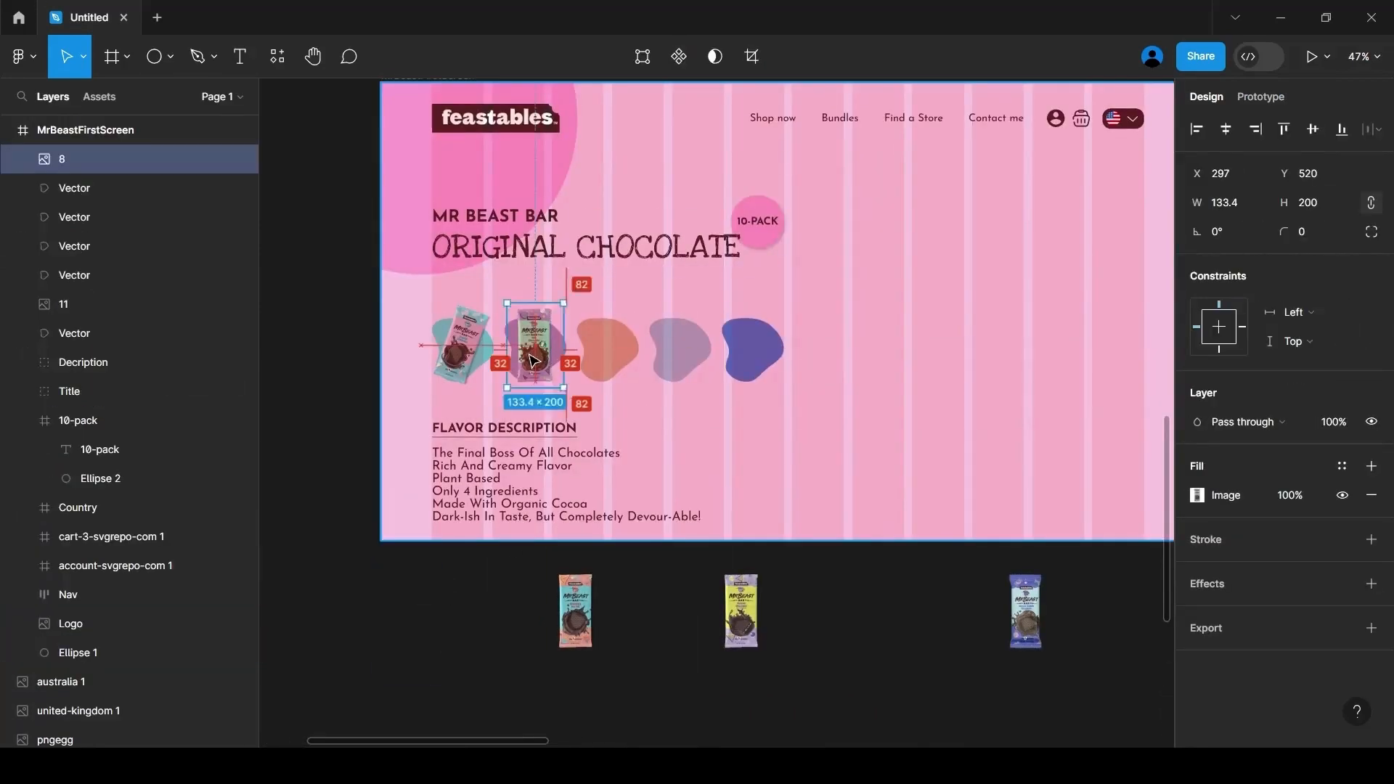
{"action": "left_click", "coordinate": [571, 626]}
{"action": "left_click_drag", "start_coordinate": [571, 626], "coordinate": [602, 356]}
{"action": "left_click", "coordinate": [1235, 232]}
{"action": "type", "text": "-20"}
{"action": "key", "text": "Return"}
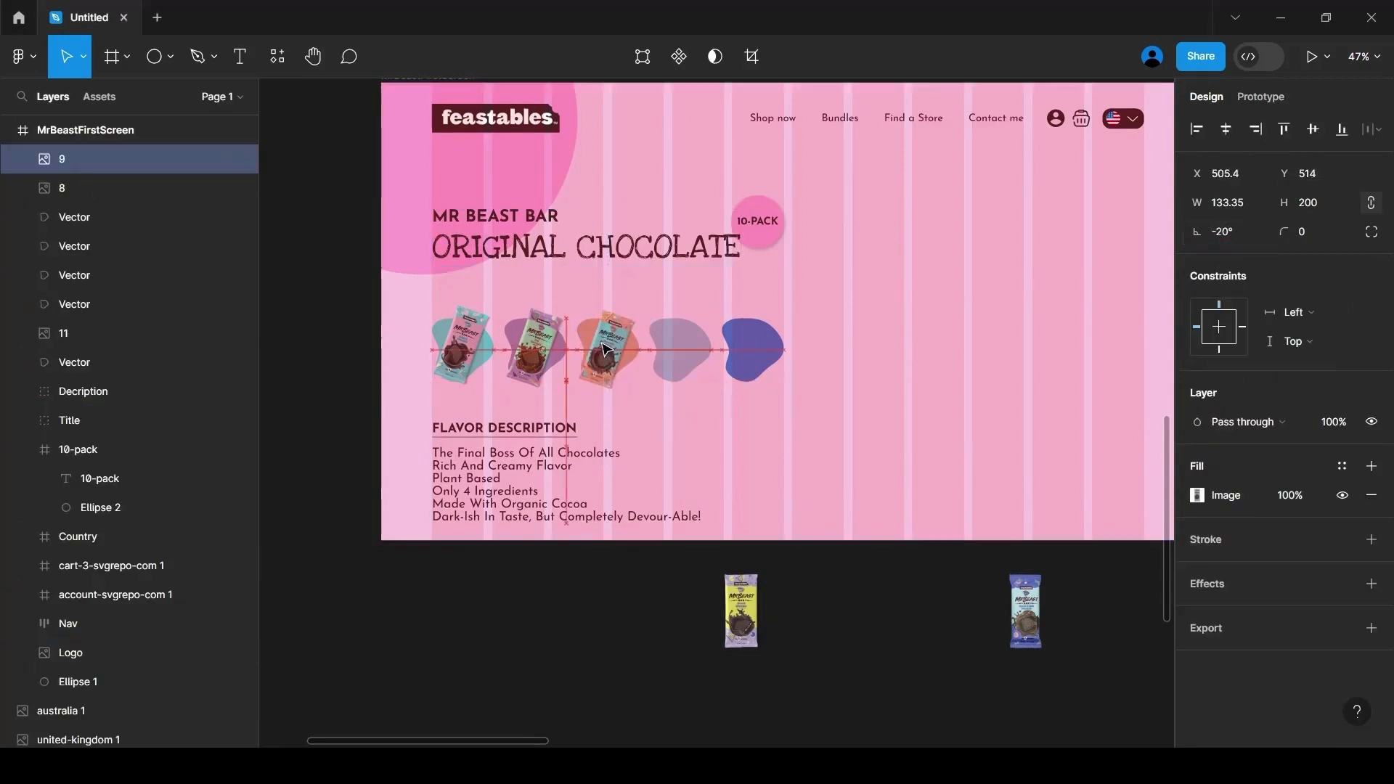
Place the yellow chocolate bar over the lilac blob and rotate it to -20°
{"action": "left_click_drag", "start_coordinate": [741, 612], "coordinate": [678, 366]}
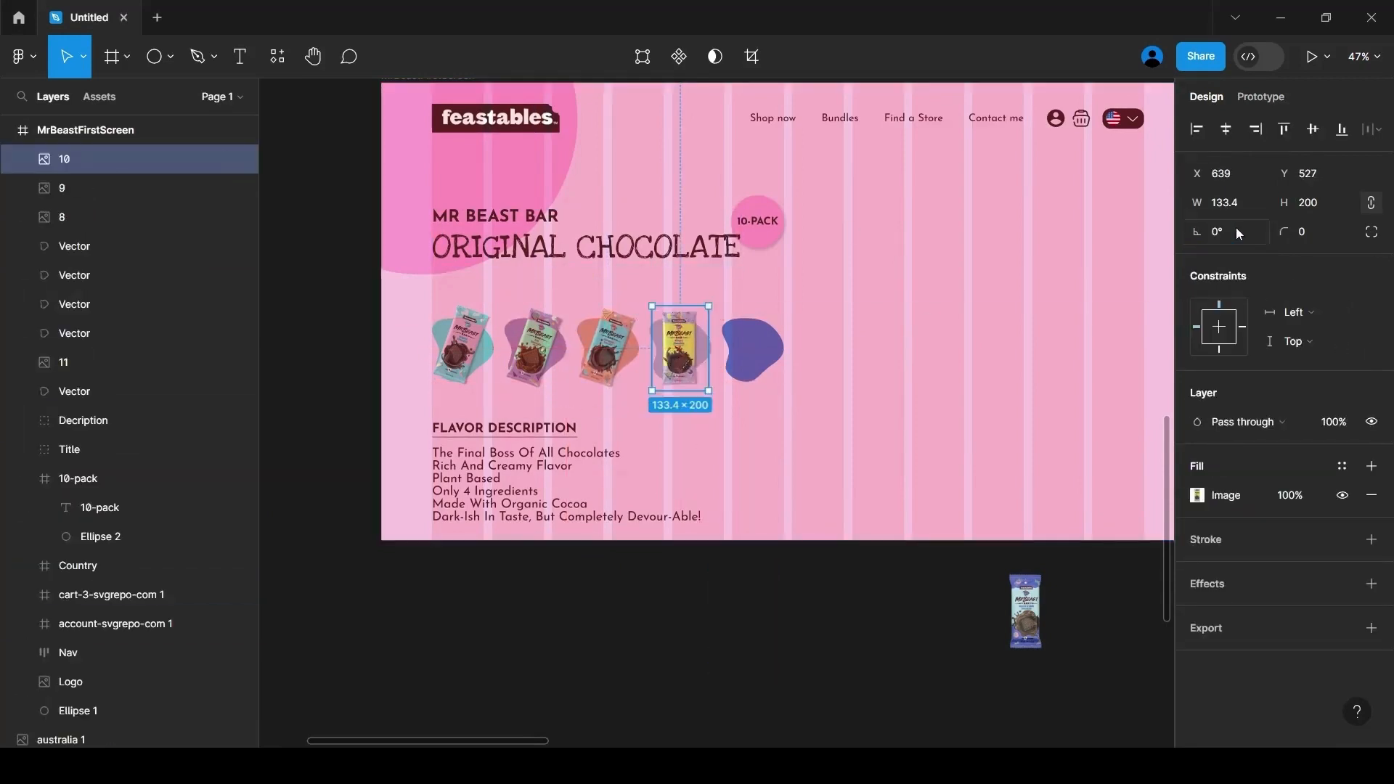
{"action": "left_click", "coordinate": [1235, 230]}
{"action": "type", "text": "-20"}
{"action": "key", "text": "Return"}
Place the last chocolate bar over the blue blob tilted like the others, and hide the layout grid
{"action": "left_click_drag", "start_coordinate": [1024, 611], "coordinate": [750, 353]}
{"action": "key", "text": "Return"}
{"action": "left_click", "coordinate": [786, 258]}
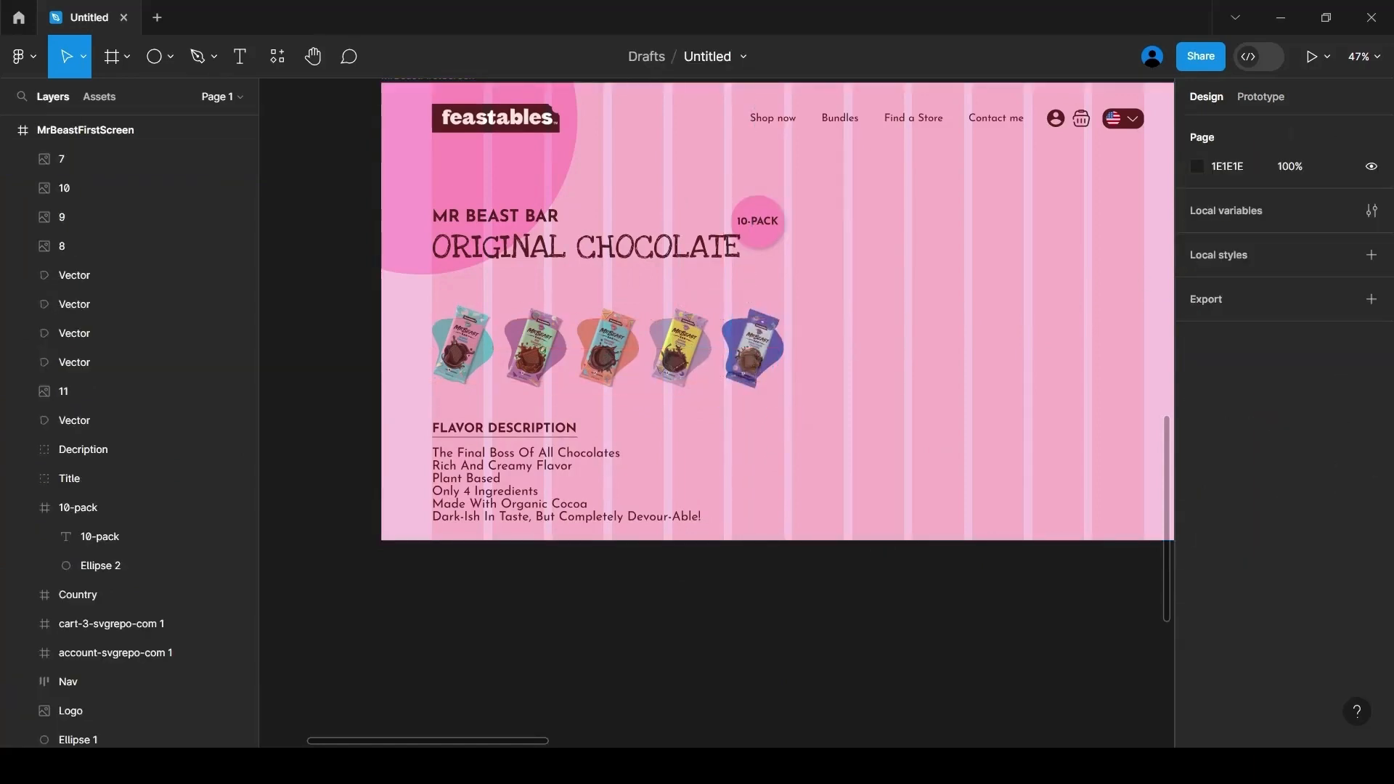
{"action": "key", "text": "shift+g"}
Frame the first chocolate bar together with its teal blob and name the frame 1
{"action": "left_click", "coordinate": [490, 350]}
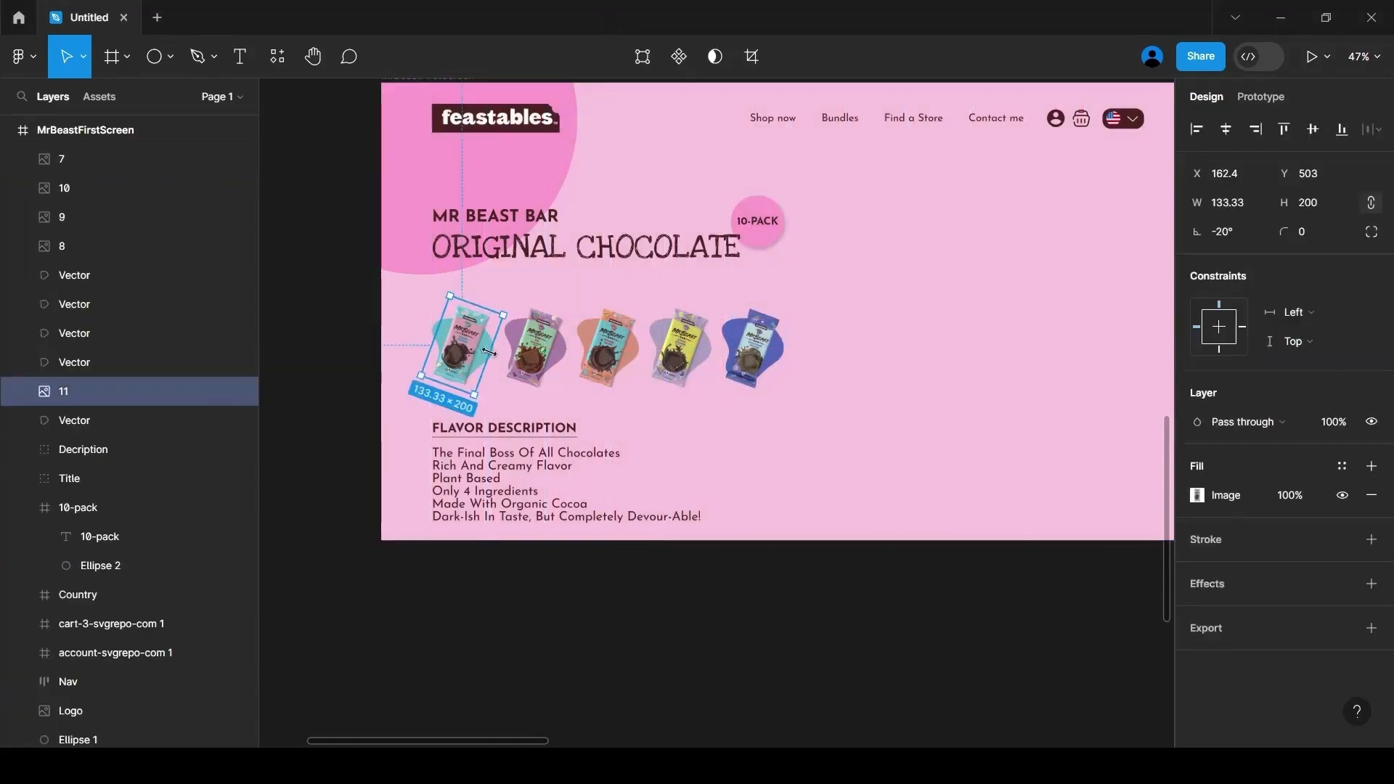
{"action": "left_click", "coordinate": [436, 333], "text": "shift"}
{"action": "right_click", "coordinate": [436, 333]}
{"action": "left_click", "coordinate": [530, 442]}
{"action": "key", "text": "ctrl+r"}
{"action": "type", "text": "1"}
{"action": "key", "text": "Return"}
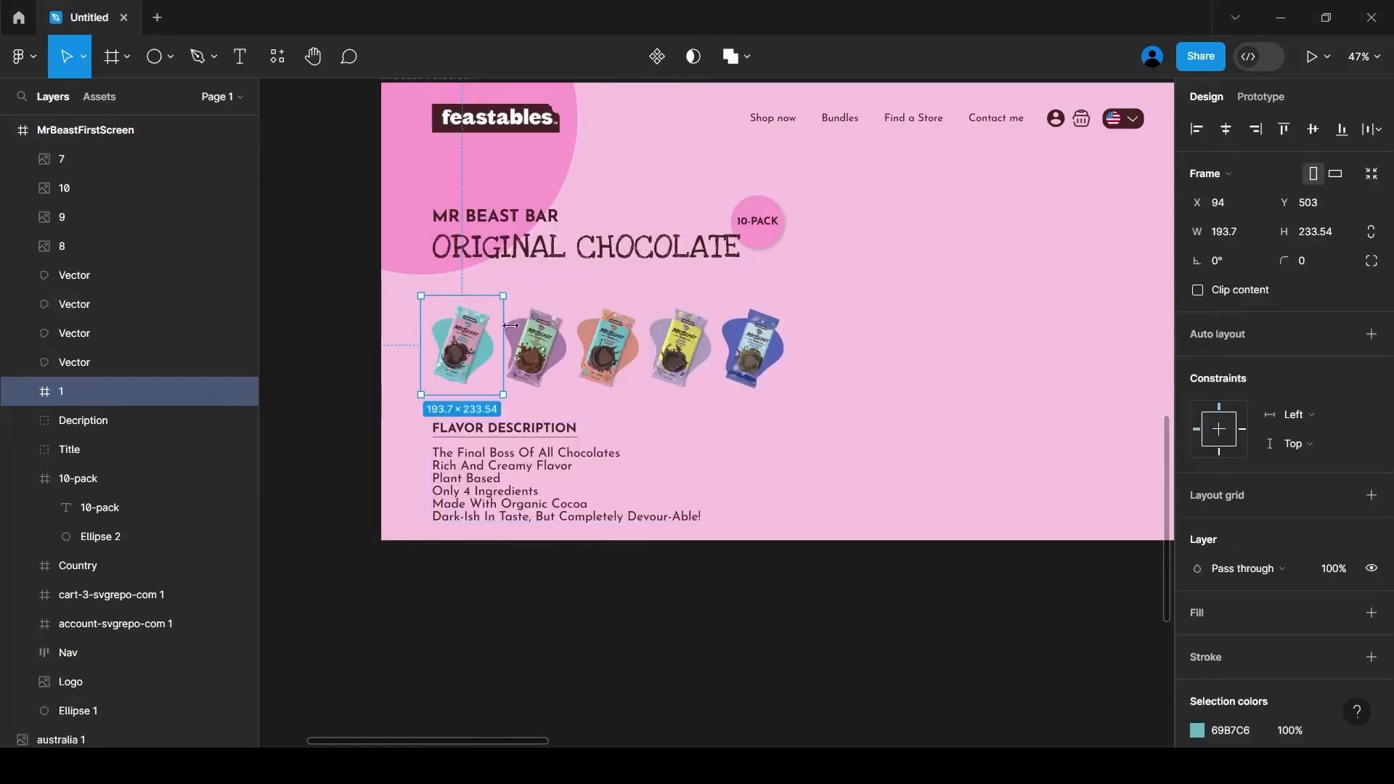
Frame the green chocolate bar together with its purple blob and name the frame 2
{"action": "left_click", "coordinate": [536, 341]}
{"action": "left_click", "coordinate": [513, 334], "text": "shift"}
{"action": "right_click", "coordinate": [499, 335]}
{"action": "left_click", "coordinate": [545, 436]}
{"action": "key", "text": "ctrl+r"}
{"action": "type", "text": "2"}
{"action": "left_click", "coordinate": [589, 407]}
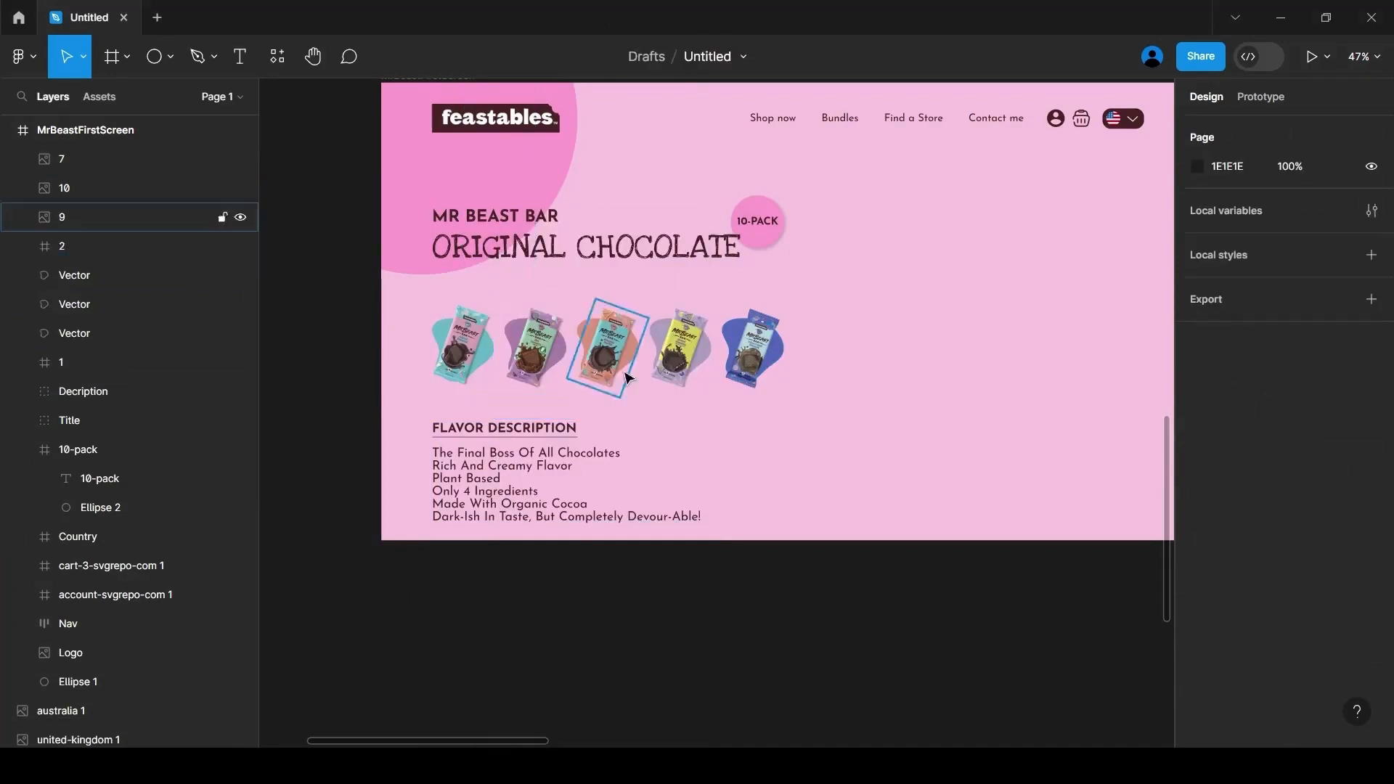
Frame the third chocolate bar together with its orange blob and name the frame 3
{"action": "left_click", "coordinate": [627, 378]}
{"action": "scroll", "coordinate": [581, 325], "scroll_direction": "up", "scroll_amount": 5, "text": "ctrl"}
{"action": "left_click", "coordinate": [583, 327], "text": "shift"}
{"action": "right_click", "coordinate": [581, 327]}
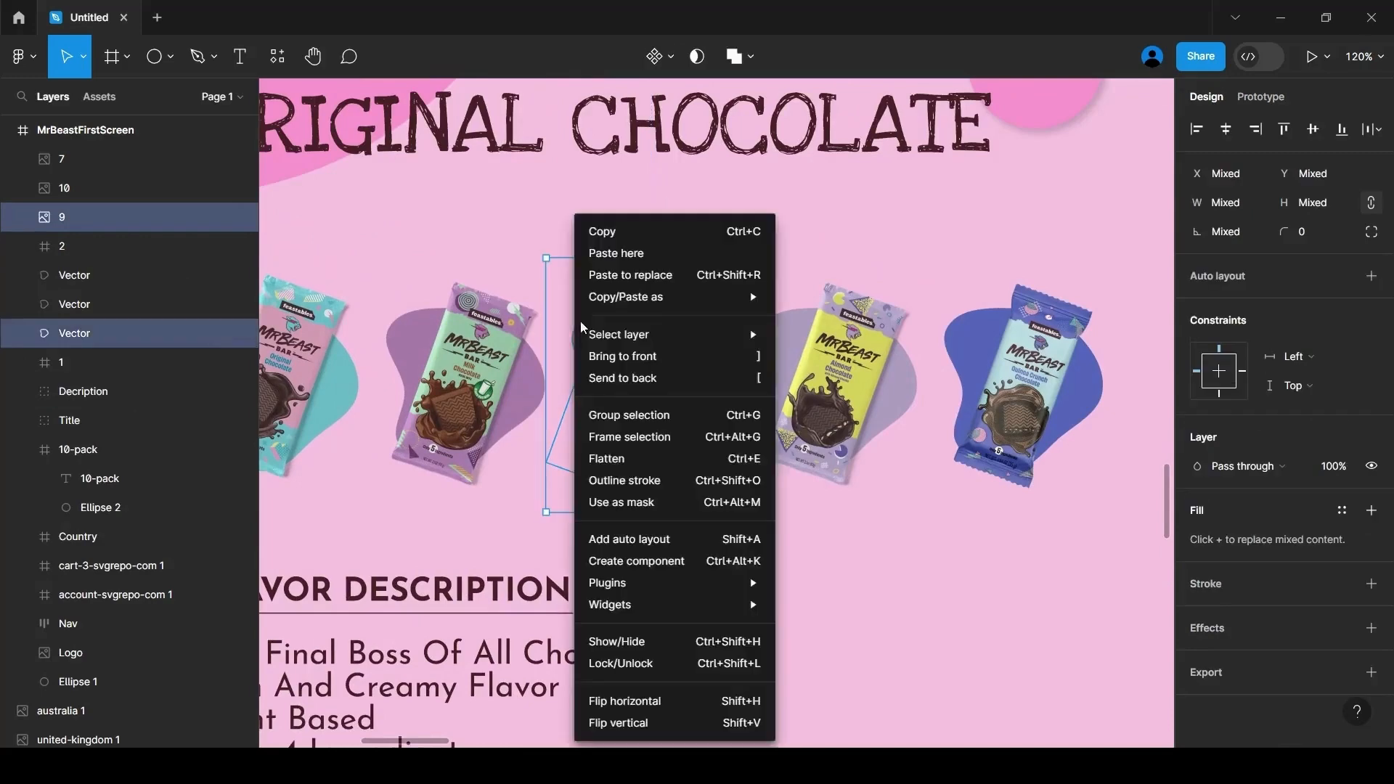
{"action": "left_click", "coordinate": [629, 437]}
{"action": "double_click", "coordinate": [79, 218]}
{"action": "type", "text": "3"}
{"action": "left_click", "coordinate": [155, 246]}
Frame the yellow chocolate bar together with its lilac blob as 4
{"action": "left_click", "coordinate": [772, 333]}
{"action": "left_click", "coordinate": [808, 363], "text": "shift"}
{"action": "right_click", "coordinate": [807, 364]}
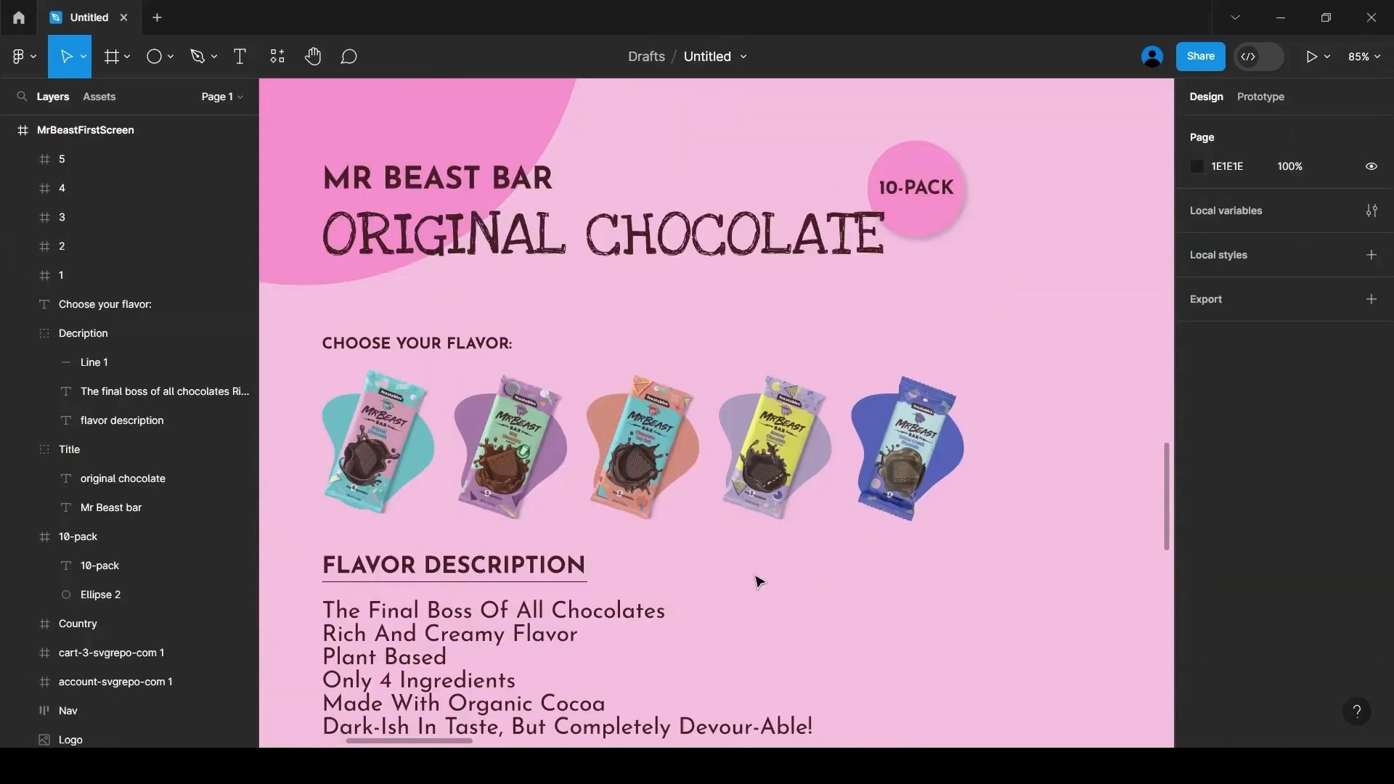
Delete the "Choose your flavor:" text above the chocolate bar row
{"action": "left_click", "coordinate": [440, 354]}
{"action": "key", "text": "Delete"}
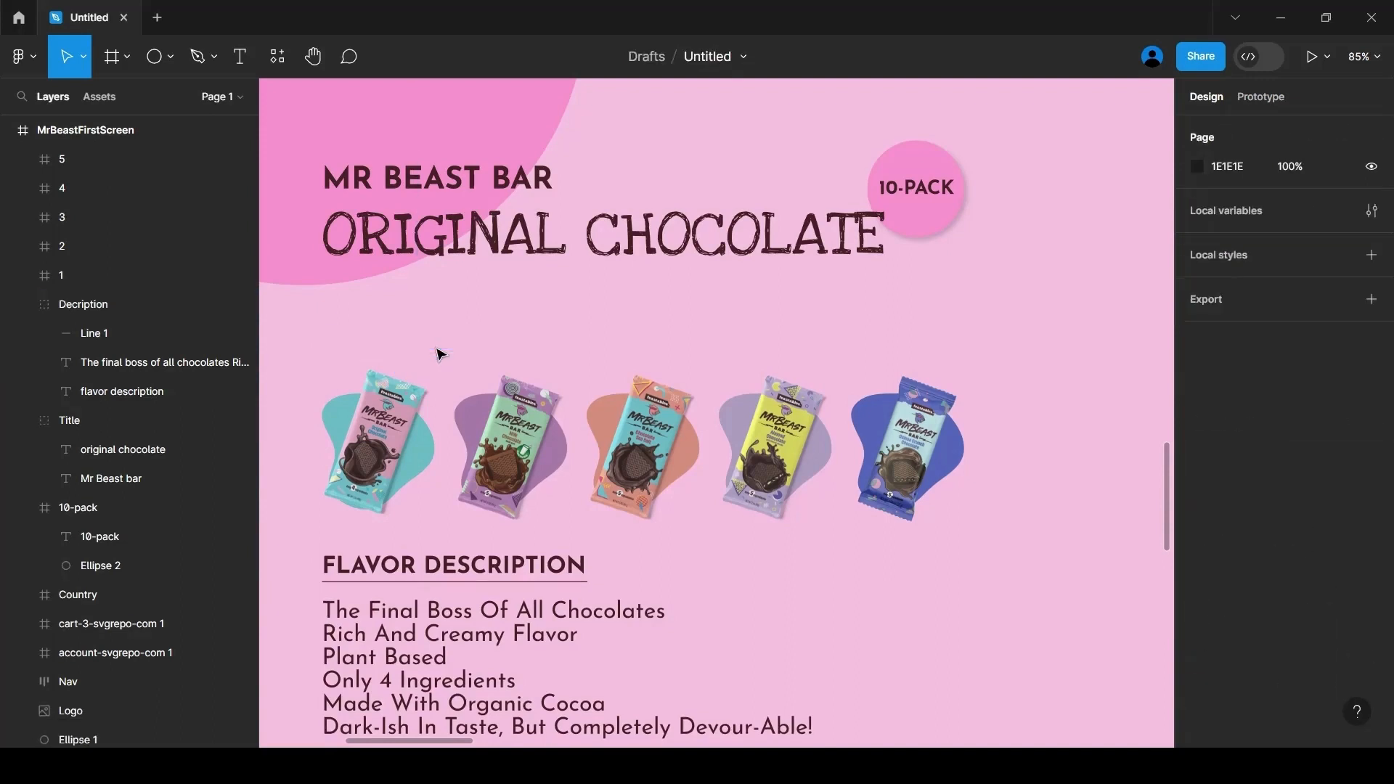
Move the five chocolate bar frames up between the product title and the flavor description
{"action": "left_click", "coordinate": [379, 457]}
{"action": "left_click", "coordinate": [530, 461], "text": "shift"}
{"action": "left_click", "coordinate": [667, 461], "text": "shift"}
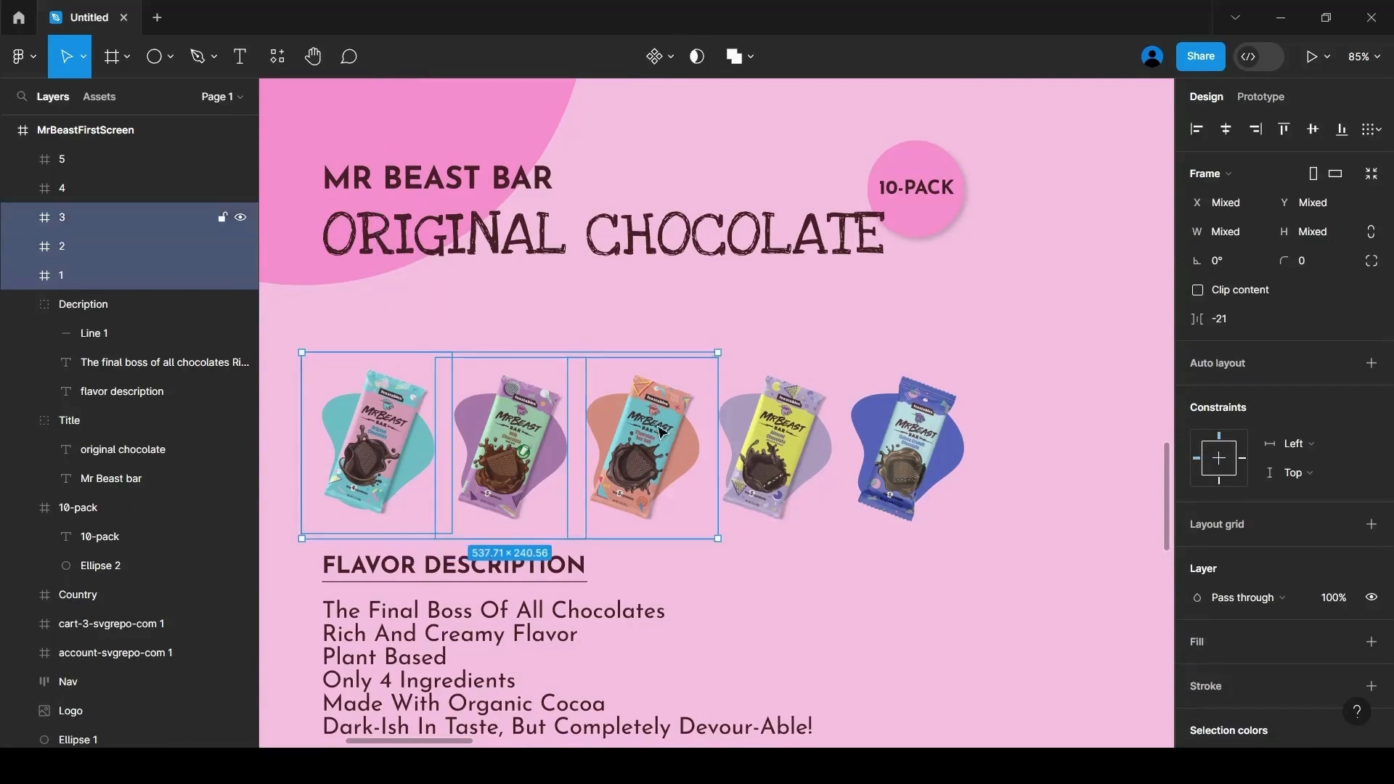
{"action": "left_click", "coordinate": [809, 438], "text": "shift"}
{"action": "left_click", "coordinate": [900, 450], "text": "shift"}
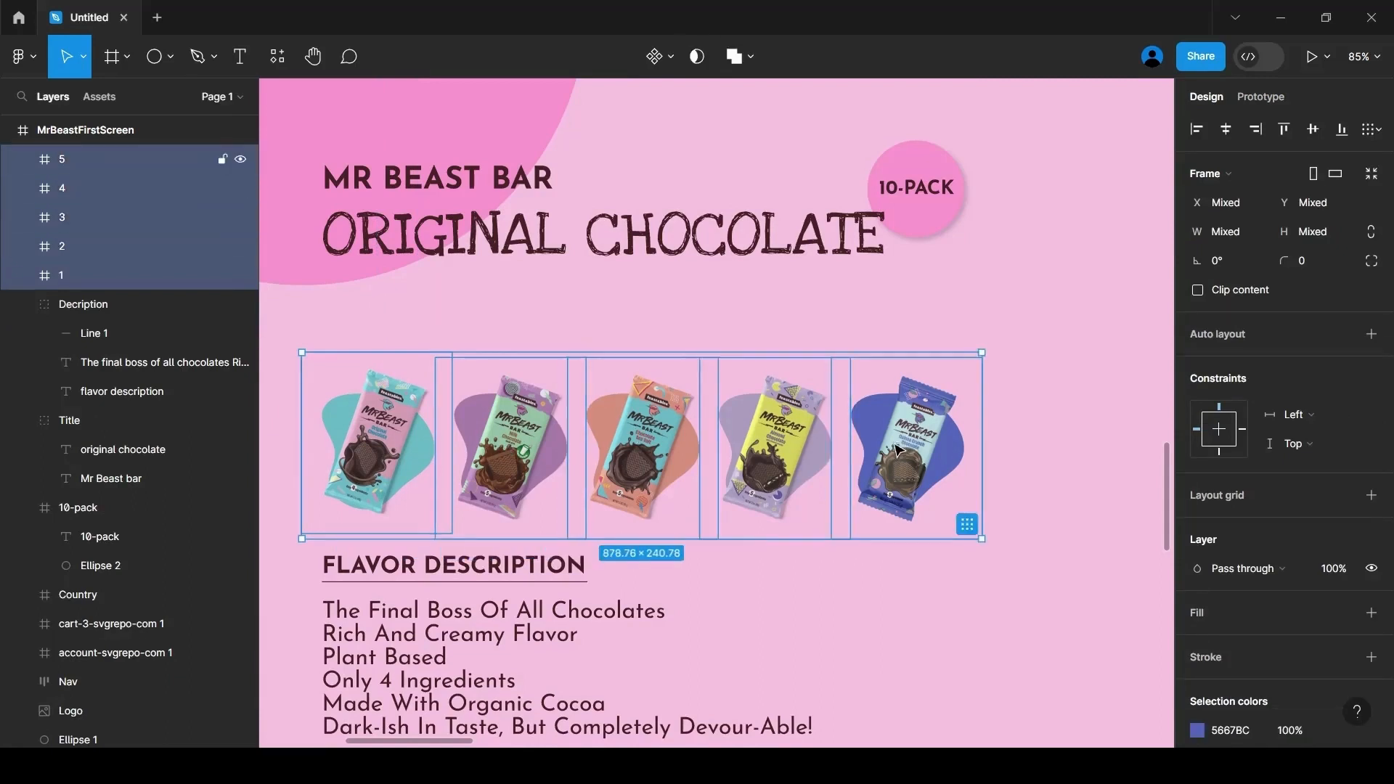
{"action": "left_click_drag", "start_coordinate": [899, 450], "coordinate": [890, 402]}
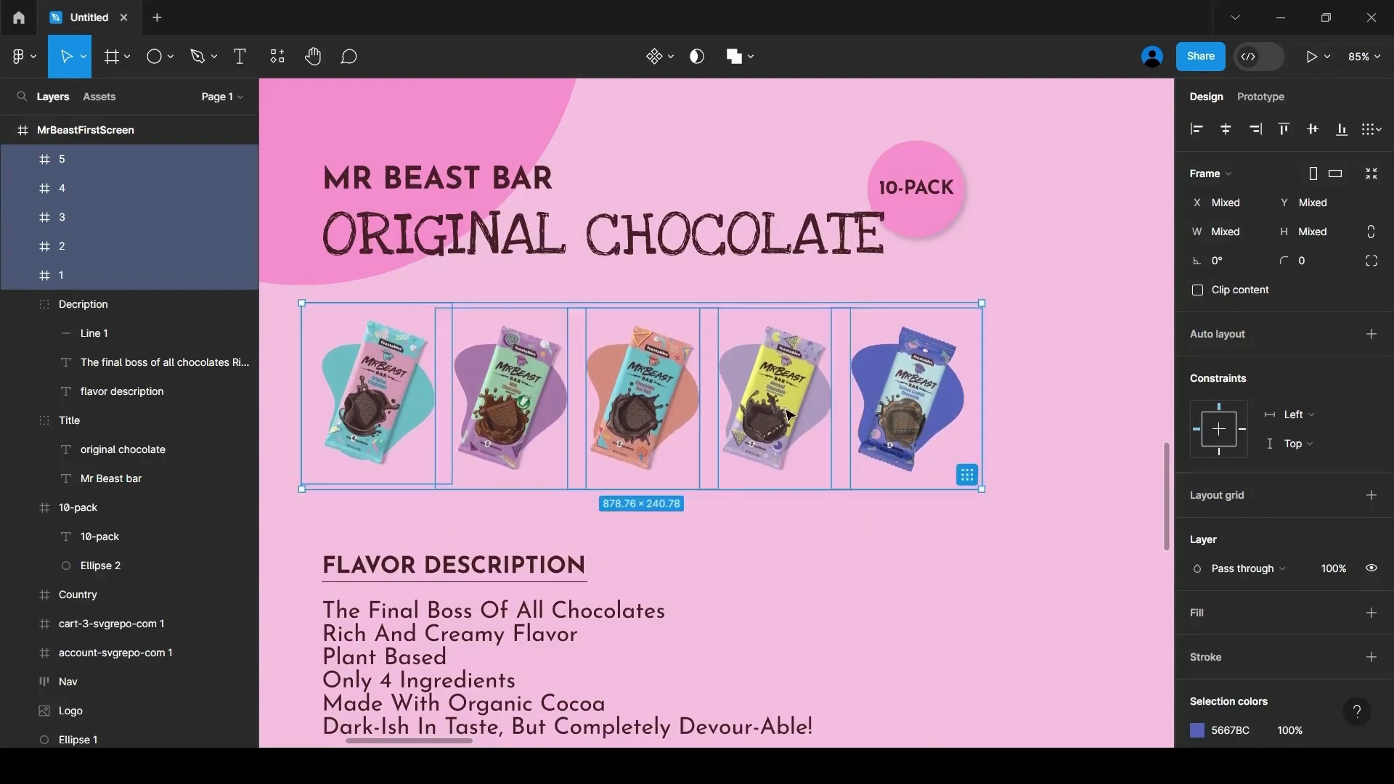
{"action": "left_click_drag", "start_coordinate": [891, 396], "coordinate": [889, 407]}
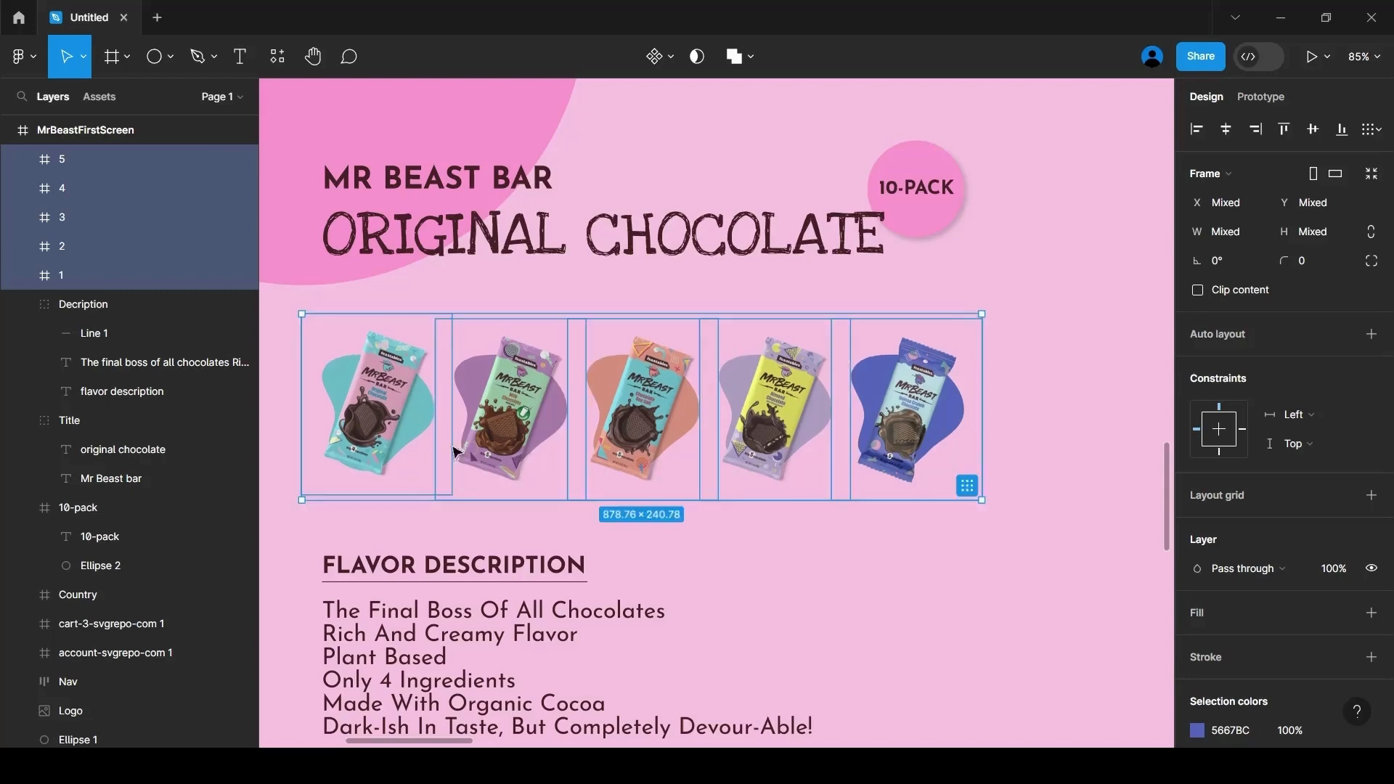
Move the chocolate bar row aside and place the flavor description group under the product title at Y 488
{"action": "scroll", "coordinate": [410, 459], "scroll_direction": "down", "scroll_amount": 5}
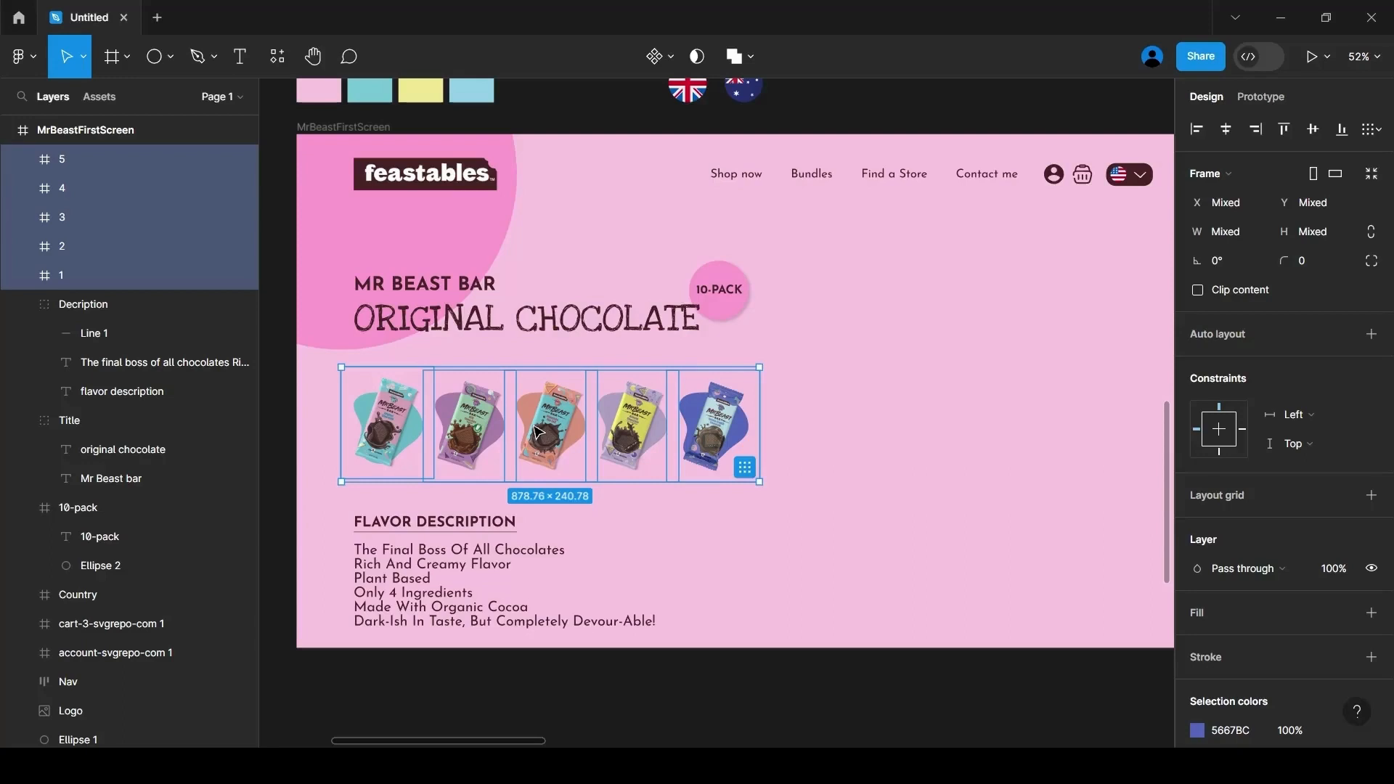
{"action": "left_click_drag", "start_coordinate": [538, 421], "coordinate": [861, 502]}
{"action": "left_click", "coordinate": [395, 517]}
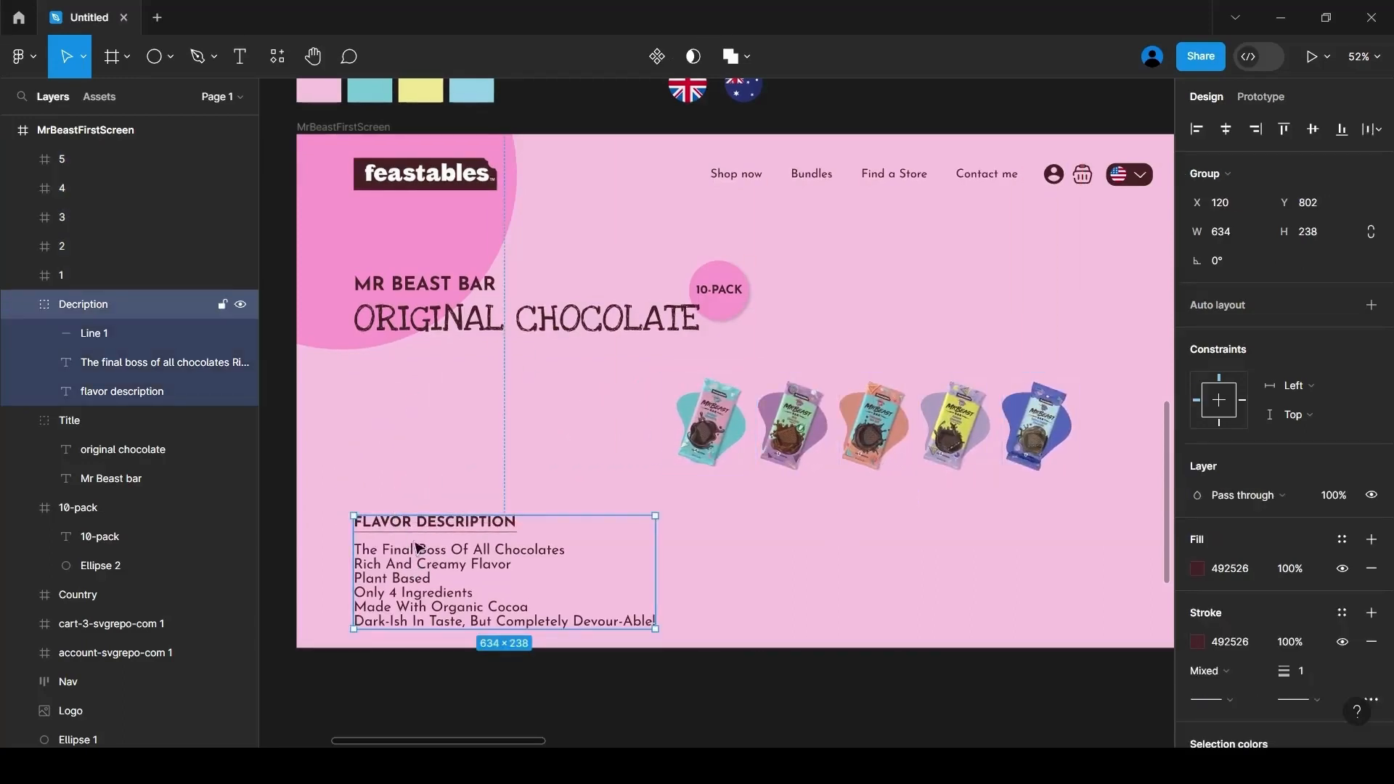
{"action": "left_click_drag", "start_coordinate": [418, 546], "coordinate": [412, 422]}
{"action": "key", "text": "alt"}
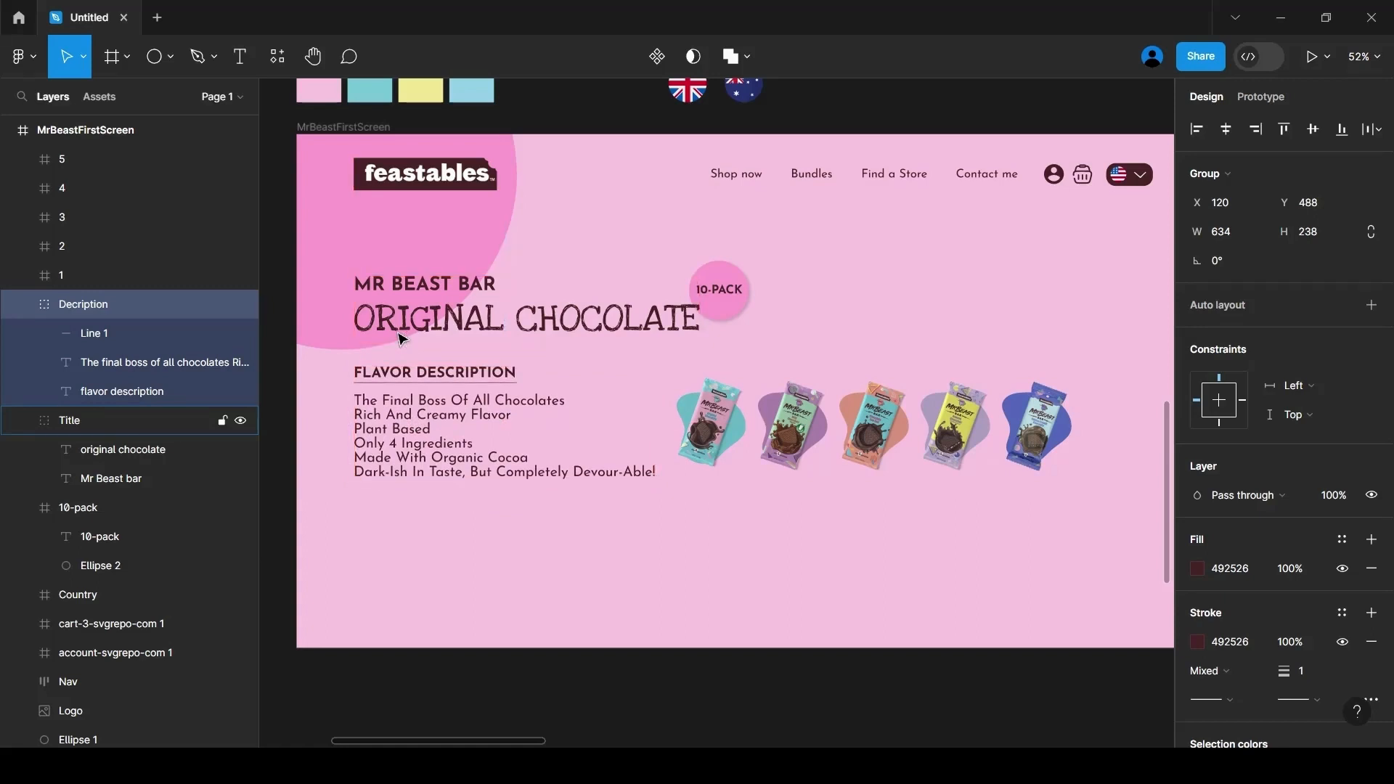
Move all five chocolate bar frames below the flavor description, aligned with the left edge of the text
{"action": "left_click", "coordinate": [837, 418]}
{"action": "left_click", "coordinate": [710, 421]}
{"action": "left_click", "coordinate": [791, 421], "text": "shift"}
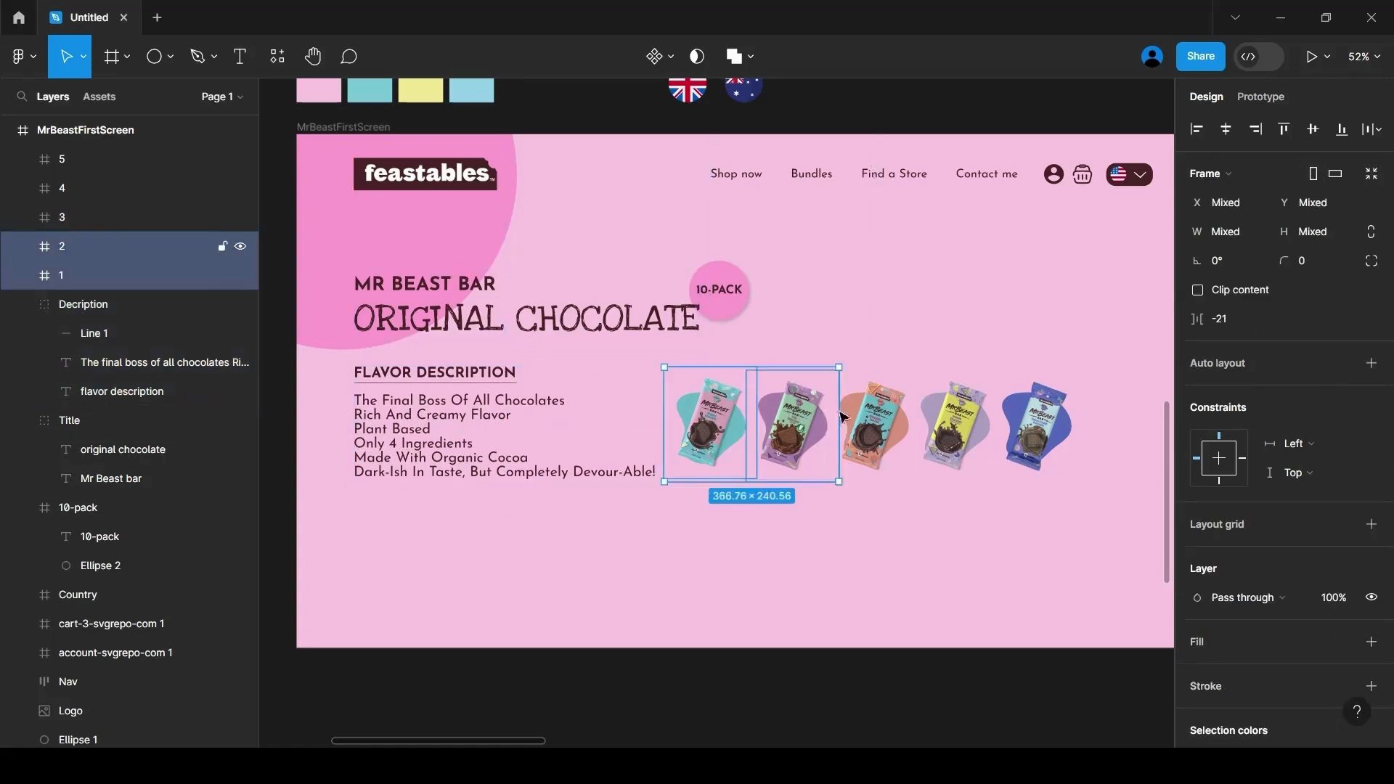
{"action": "left_click", "coordinate": [873, 421], "text": "shift"}
{"action": "left_click", "coordinate": [955, 421], "text": "shift"}
{"action": "left_click", "coordinate": [1056, 427], "text": "shift"}
{"action": "left_click", "coordinate": [1057, 427], "text": "shift"}
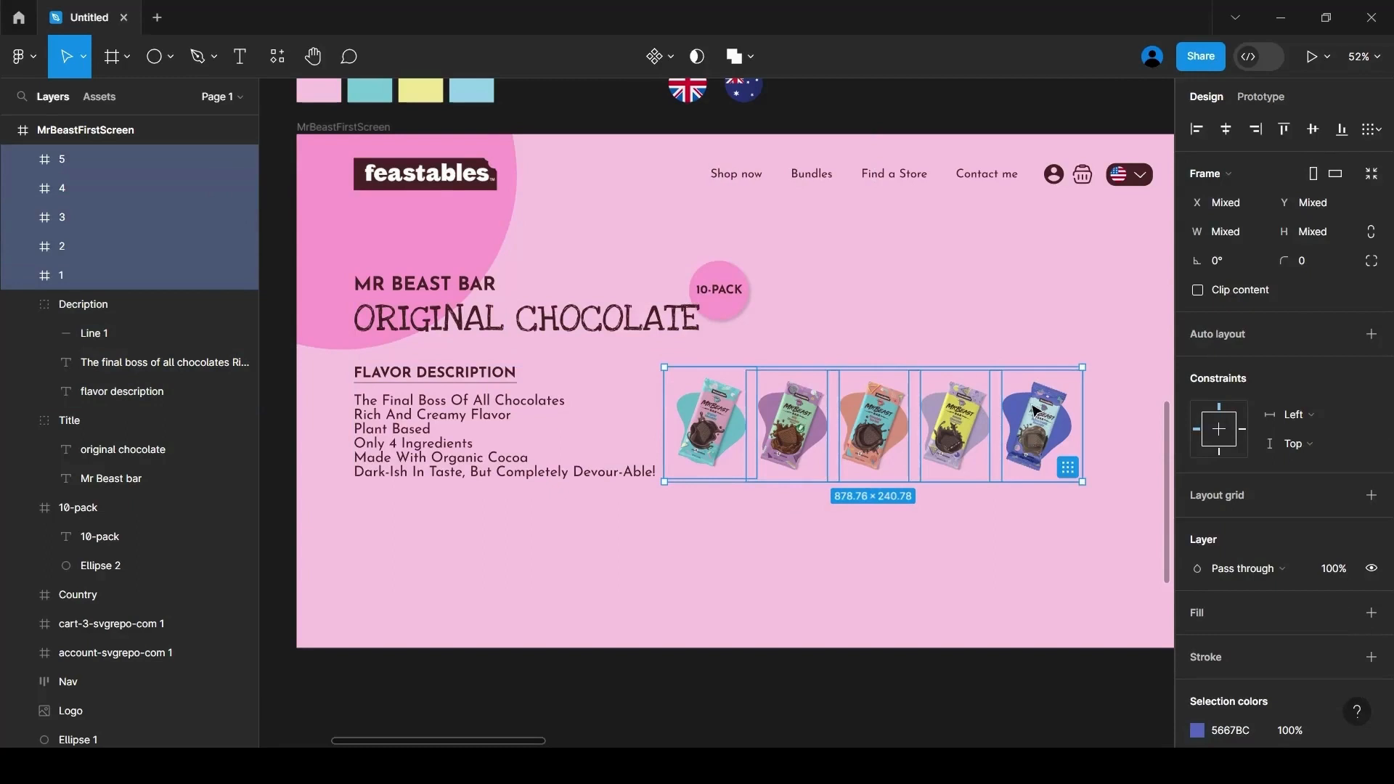
{"action": "left_click_drag", "start_coordinate": [1034, 415], "coordinate": [714, 554]}
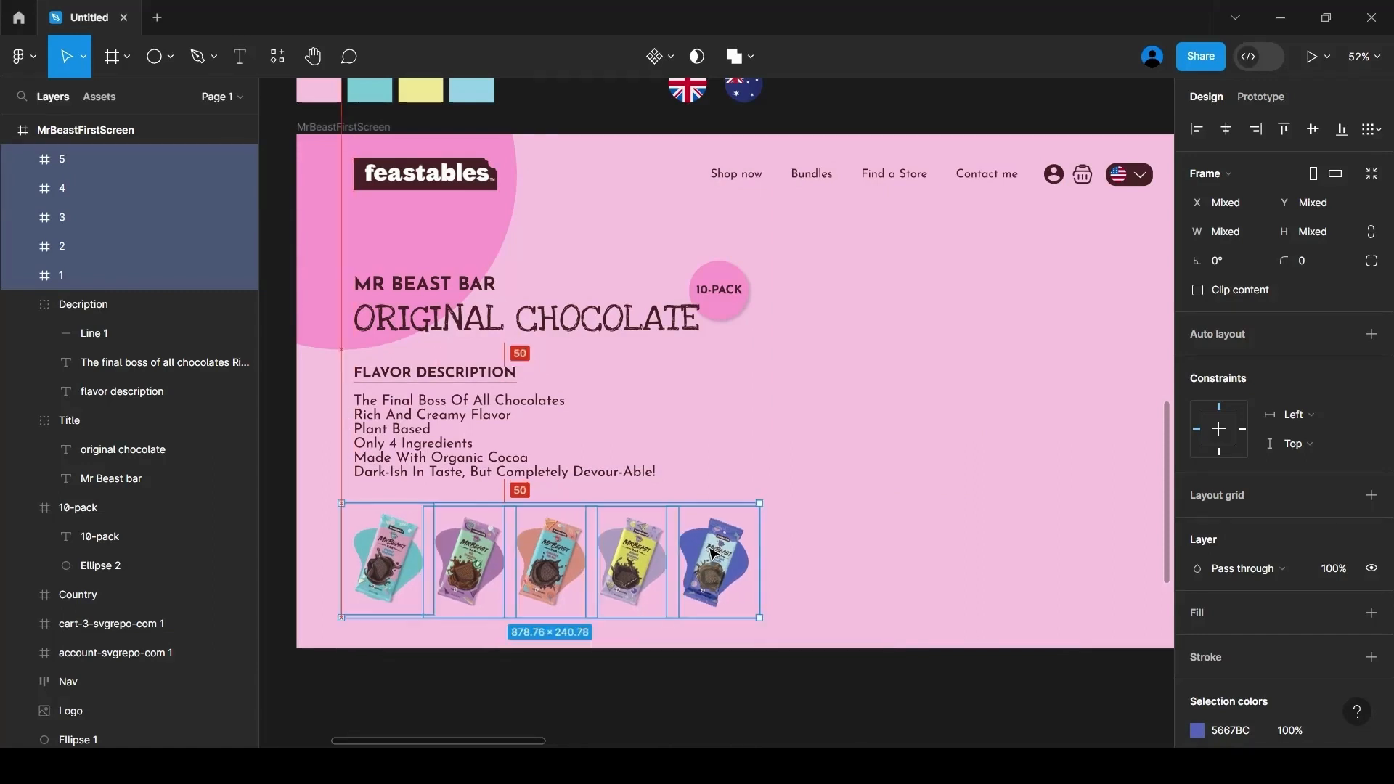
{"action": "key", "text": "alt"}
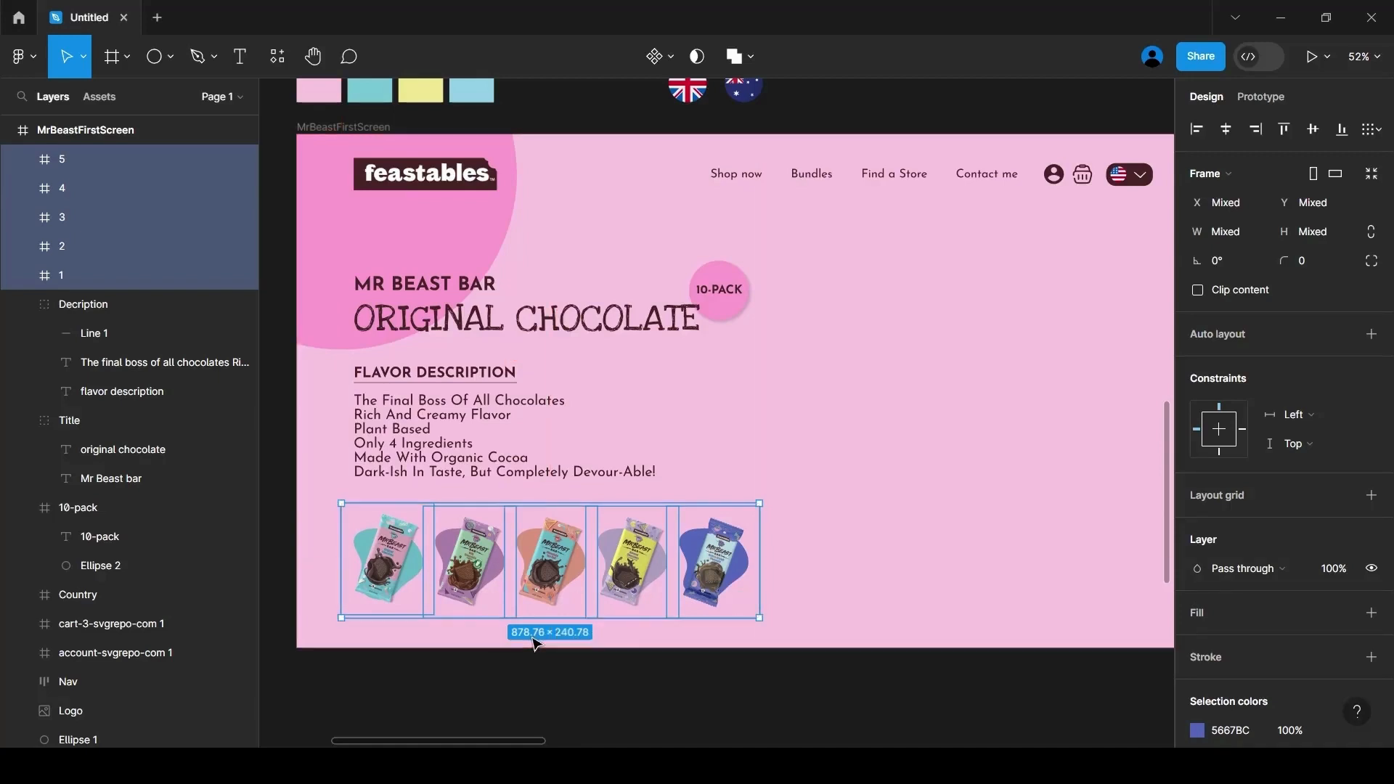
{"action": "left_click", "coordinate": [986, 476]}
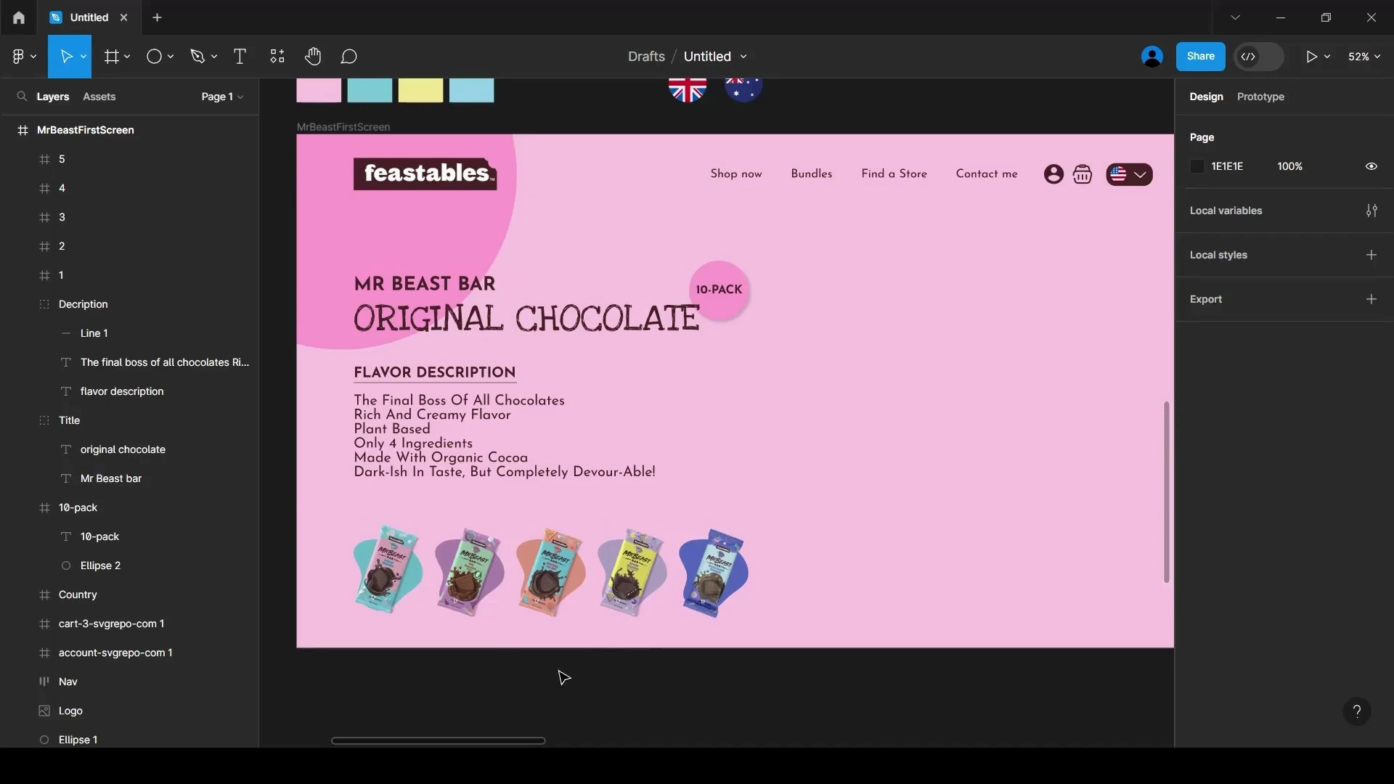
{"action": "scroll", "coordinate": [492, 653], "scroll_direction": "down", "scroll_amount": 2}
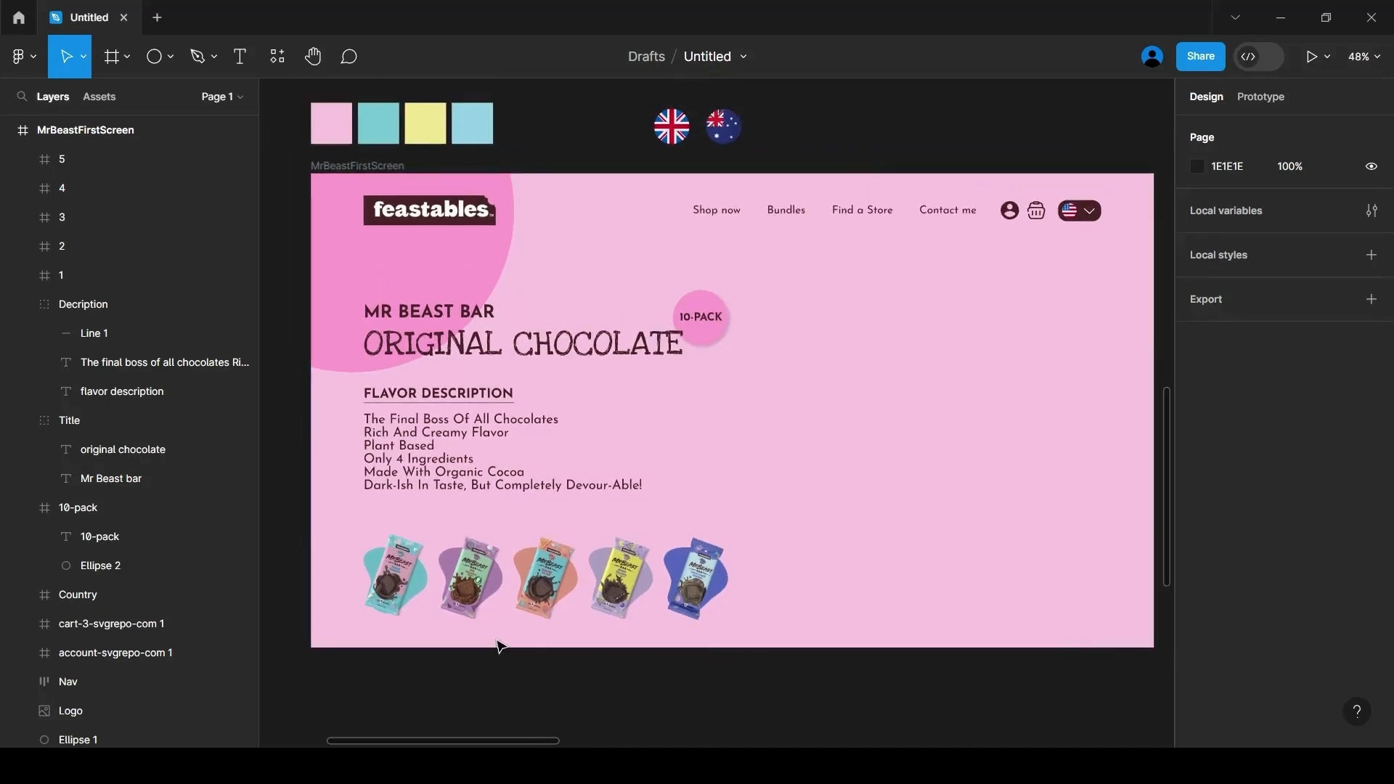
{"action": "scroll", "coordinate": [448, 629], "scroll_direction": "down", "scroll_amount": 2}
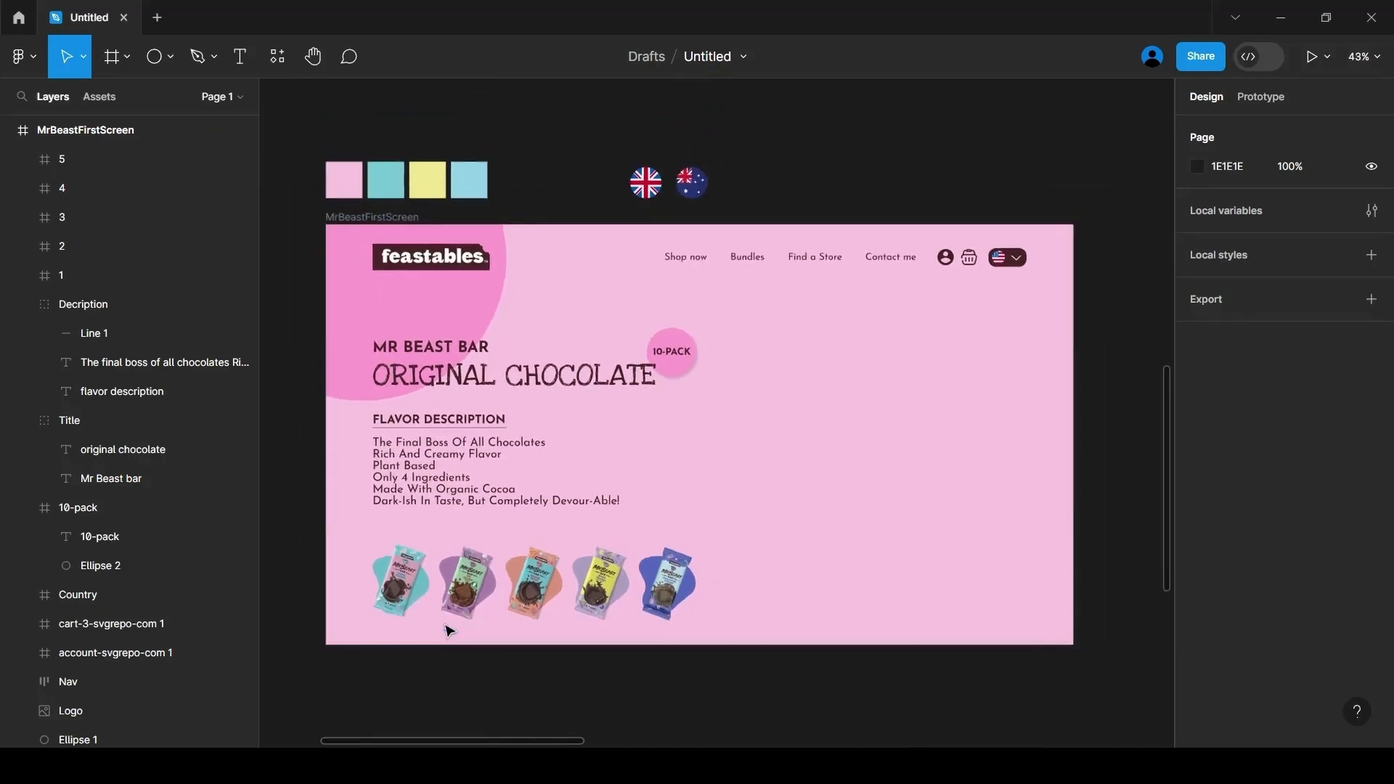
{"action": "scroll", "coordinate": [448, 629], "scroll_direction": "down", "scroll_amount": 3}
{"action": "scroll", "coordinate": [448, 628], "scroll_direction": "down", "scroll_amount": 5}
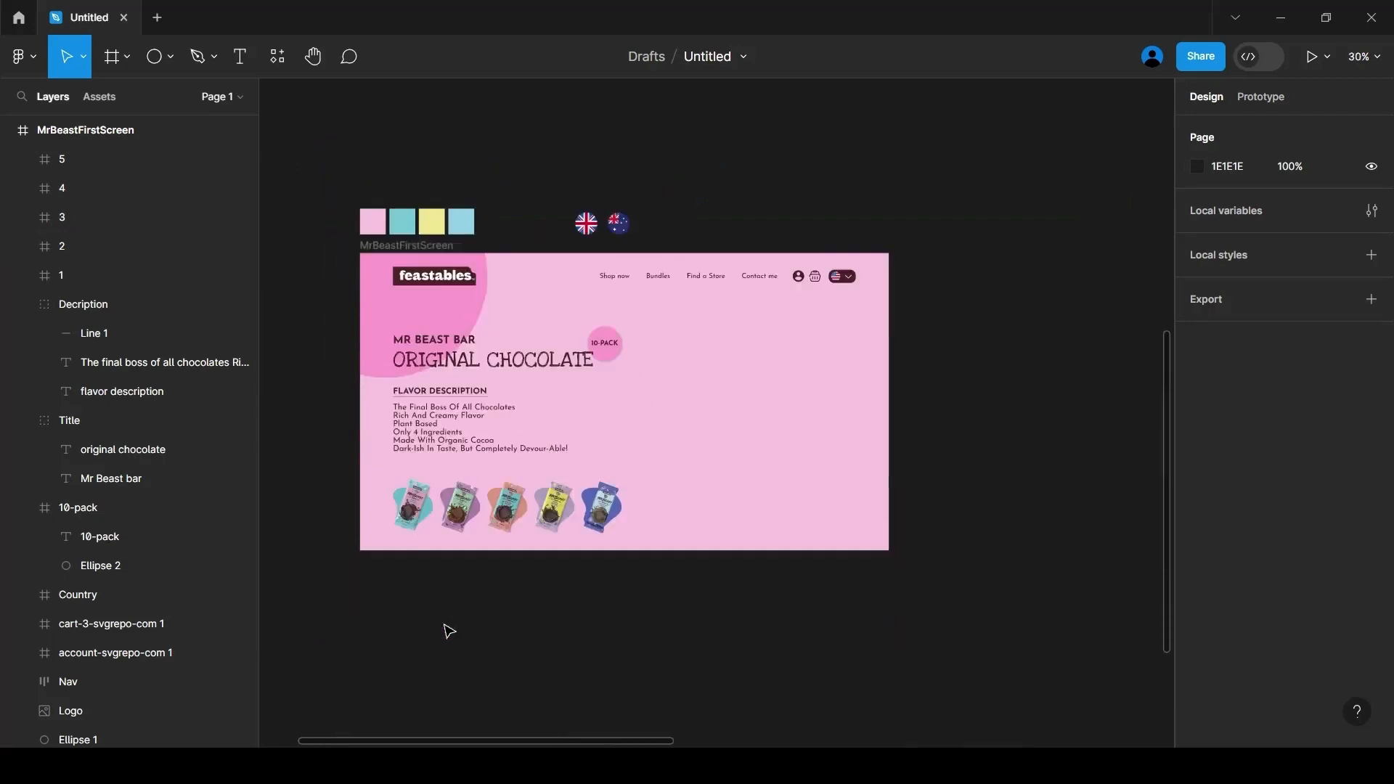
{"action": "scroll", "coordinate": [388, 544], "scroll_direction": "down", "scroll_amount": 3}
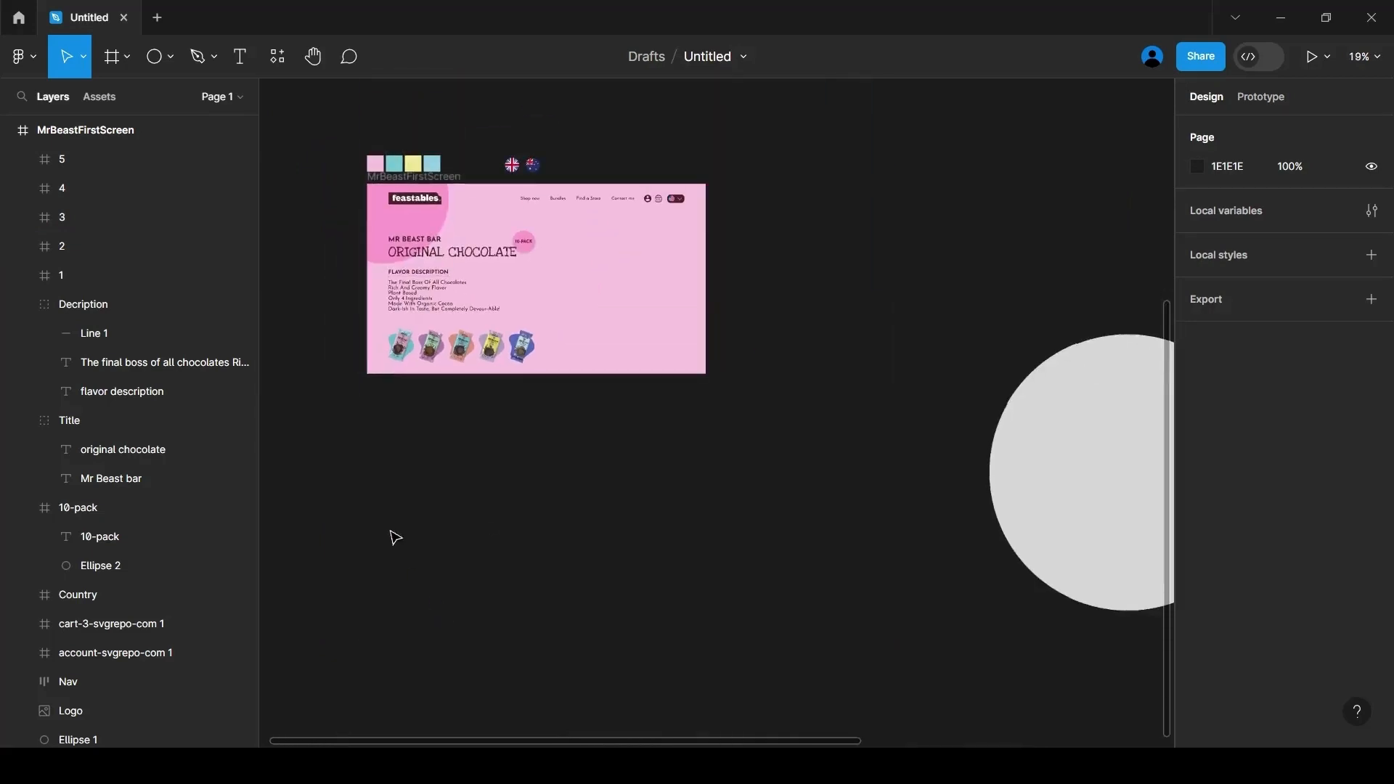
Move the large grey circle below the MrBeastFirstScreen frame
{"action": "left_click", "coordinate": [1039, 472]}
{"action": "left_click_drag", "start_coordinate": [1086, 457], "coordinate": [588, 572]}
{"action": "left_click", "coordinate": [796, 499]}
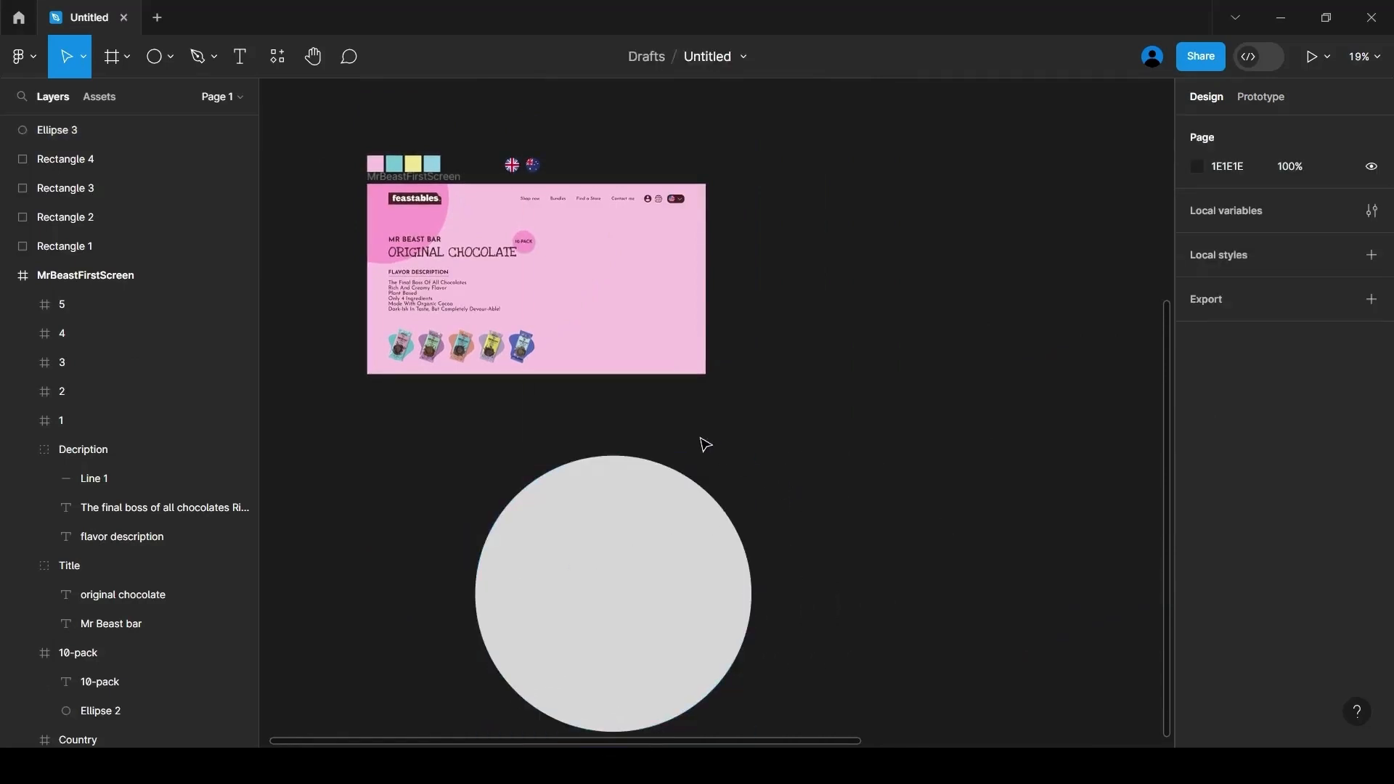
Copy the five large chocolate bar images and place the copies in a row below the grey circle
{"action": "scroll", "coordinate": [700, 442], "scroll_direction": "down", "scroll_amount": 2}
{"action": "scroll", "coordinate": [689, 431], "scroll_direction": "down", "scroll_amount": 1}
{"action": "scroll", "coordinate": [700, 395], "scroll_direction": "up", "scroll_amount": 5}
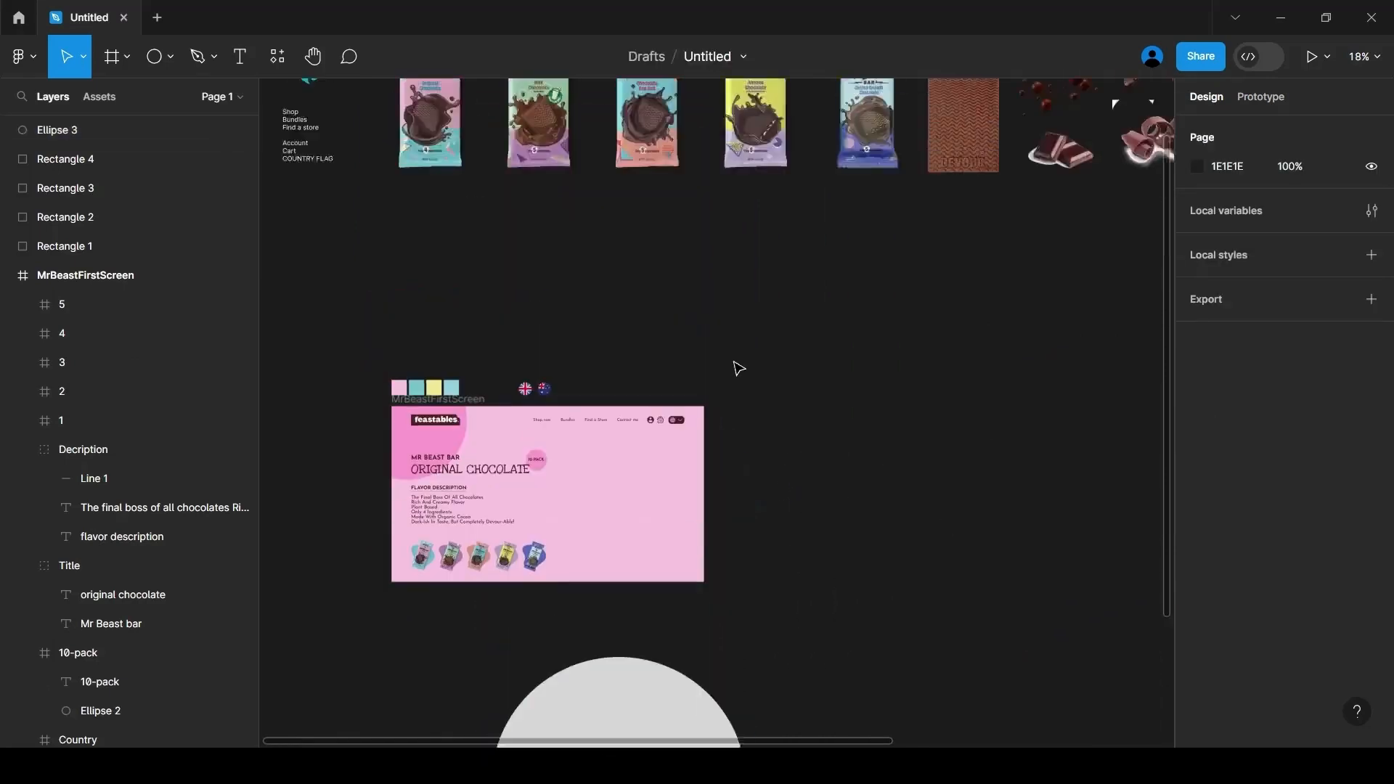
{"action": "left_click", "coordinate": [428, 207]}
{"action": "left_click", "coordinate": [537, 215], "text": "shift"}
{"action": "left_click", "coordinate": [647, 207], "text": "shift"}
{"action": "left_click", "coordinate": [756, 207], "text": "shift"}
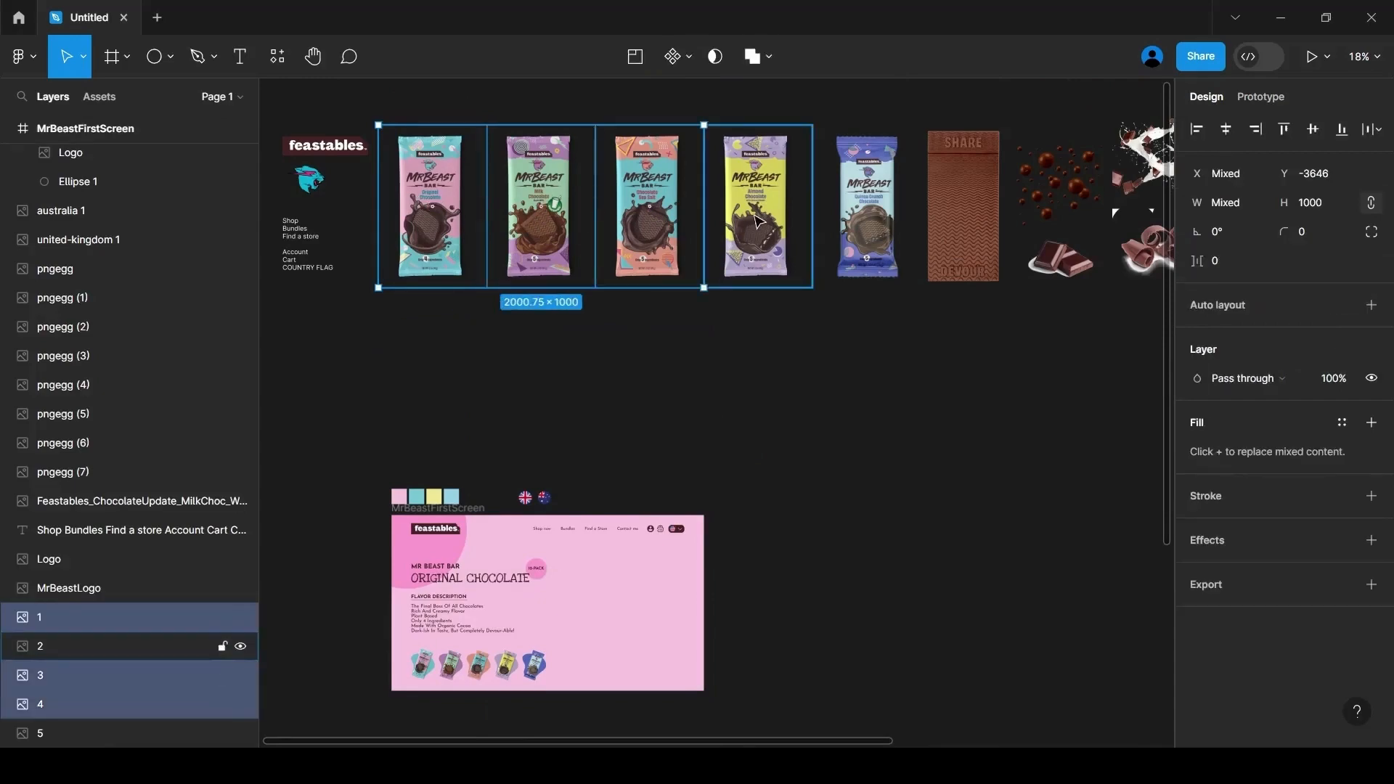
{"action": "left_click", "coordinate": [901, 208], "text": "shift"}
{"action": "left_click_drag", "start_coordinate": [861, 186], "coordinate": [932, 620]}
{"action": "scroll", "coordinate": [884, 373], "scroll_direction": "down", "scroll_amount": 3}
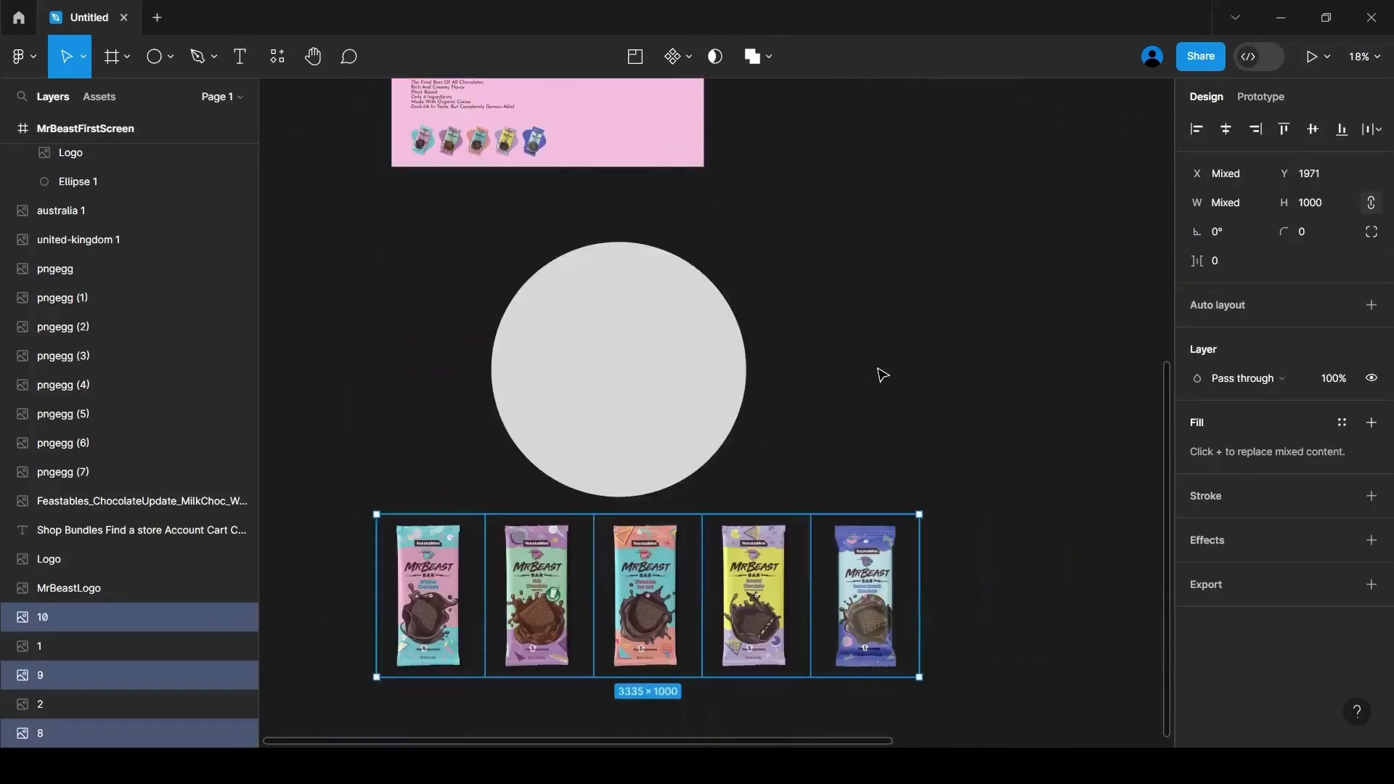
Bring the copied Original Chocolate bar to the front, set its height to 800 and place it on the circle's left edge
{"action": "left_click", "coordinate": [428, 597]}
{"action": "left_click_drag", "start_coordinate": [428, 597], "coordinate": [616, 280]}
{"action": "key", "text": "ctrl+shift+bracketright"}
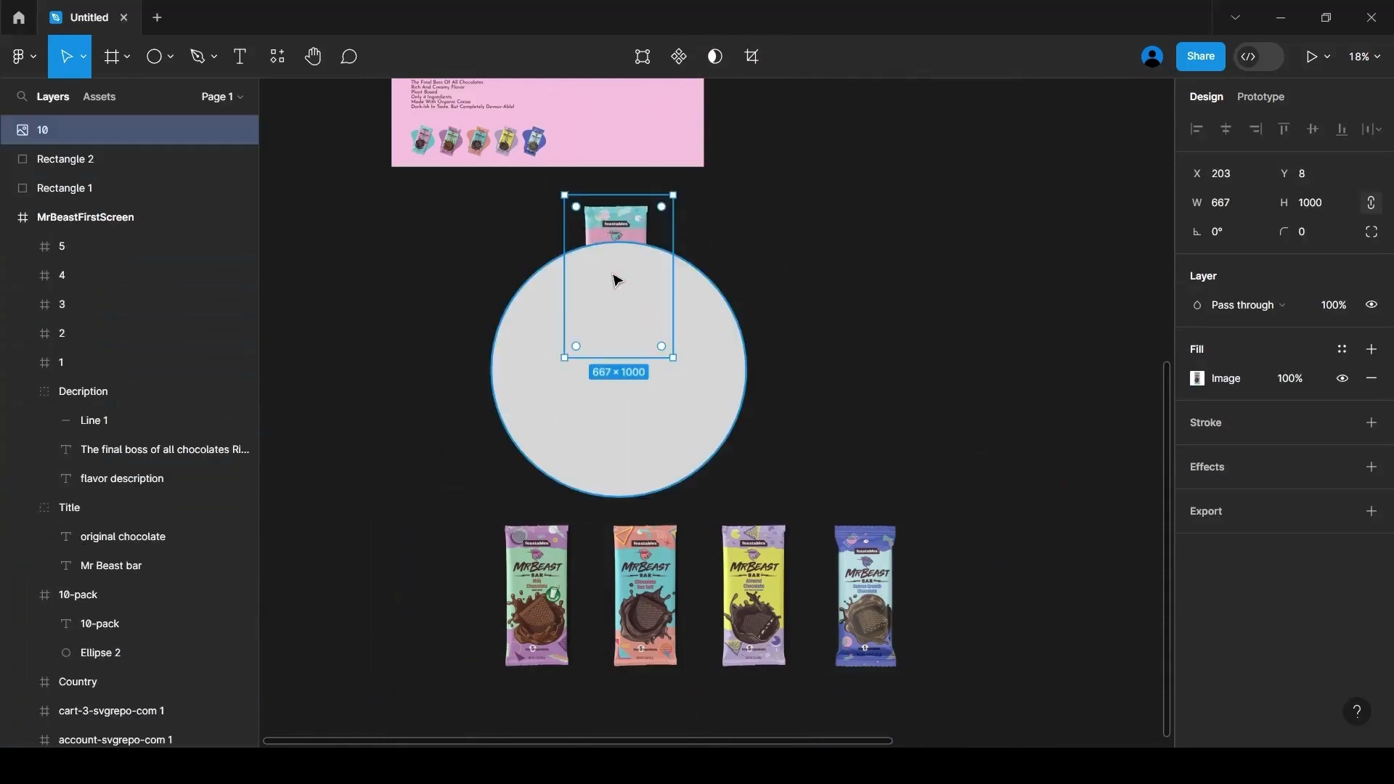
{"action": "left_click", "coordinate": [1340, 200]}
{"action": "type", "text": "800"}
{"action": "key", "text": "Return"}
{"action": "left_click_drag", "start_coordinate": [612, 276], "coordinate": [508, 386]}
{"action": "left_click", "coordinate": [429, 481]}
Set the height of the other four copied chocolate bars to 800
{"action": "left_click", "coordinate": [545, 574]}
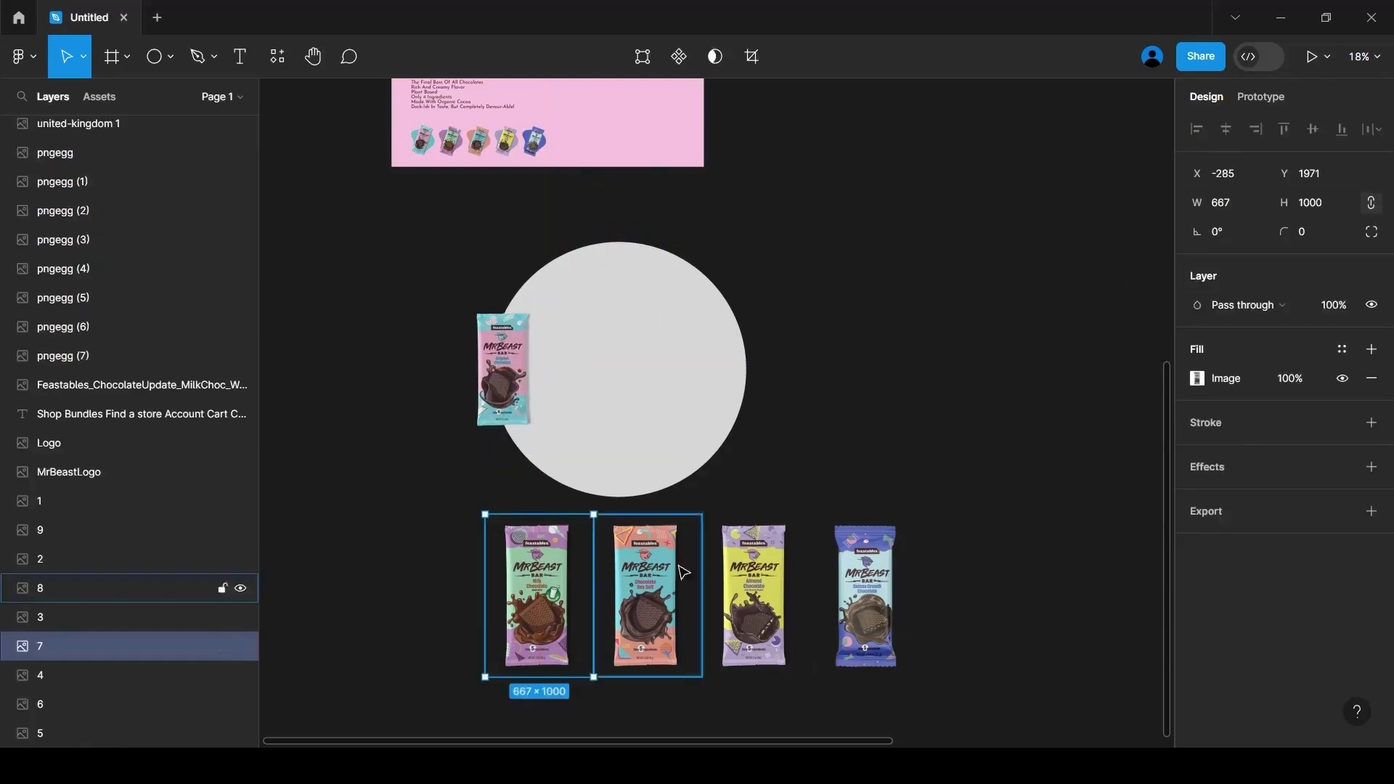
{"action": "left_click", "coordinate": [664, 576], "text": "shift"}
{"action": "left_click", "coordinate": [754, 582], "text": "shift"}
{"action": "left_click", "coordinate": [865, 585], "text": "shift"}
{"action": "left_click", "coordinate": [1335, 203]}
{"action": "type", "text": "800"}
{"action": "key", "text": "Return"}
Place the green bar at the circle's top, raise the pink Original bar and put the orange bar opposite it on the right edge
{"action": "left_click", "coordinate": [534, 570]}
{"action": "left_click_drag", "start_coordinate": [534, 570], "coordinate": [629, 236]}
{"action": "left_click", "coordinate": [645, 590]}
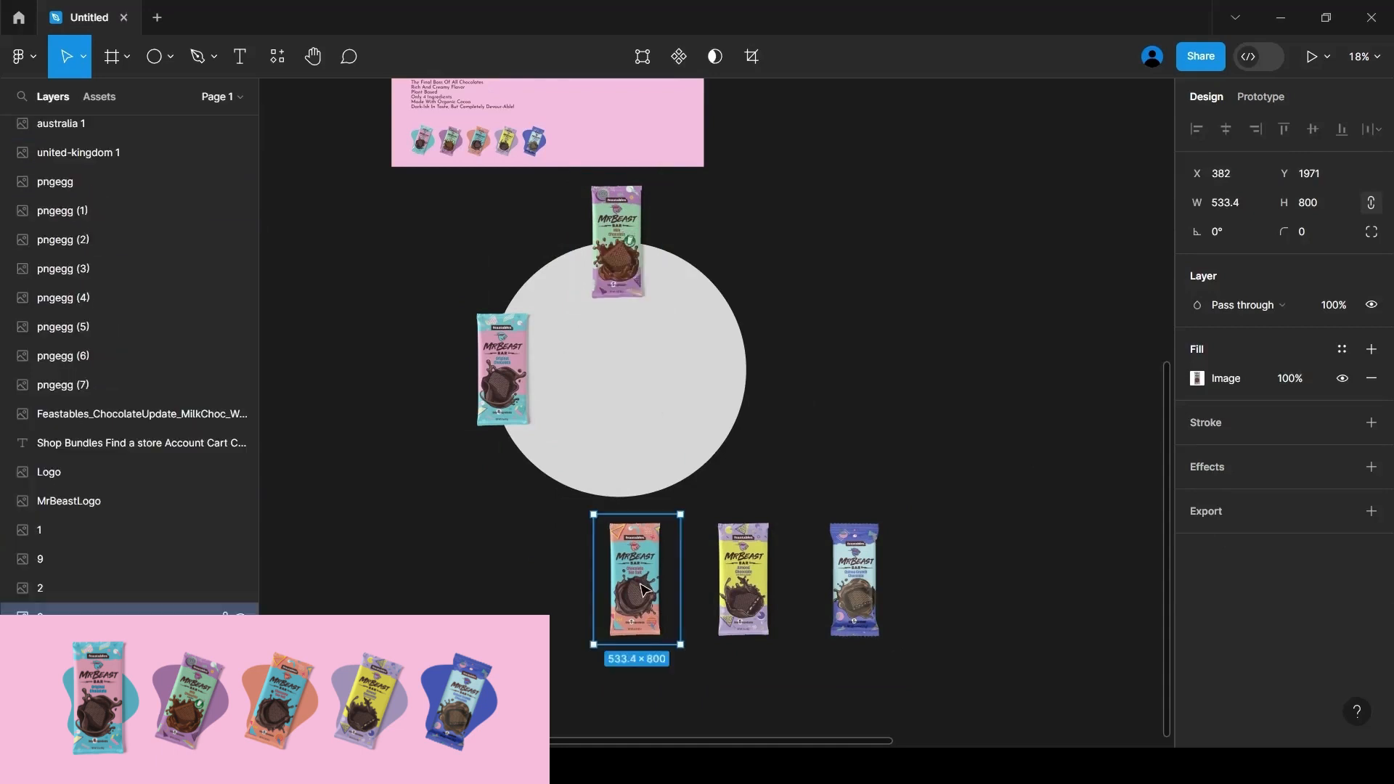
{"action": "left_click_drag", "start_coordinate": [491, 343], "coordinate": [491, 307]}
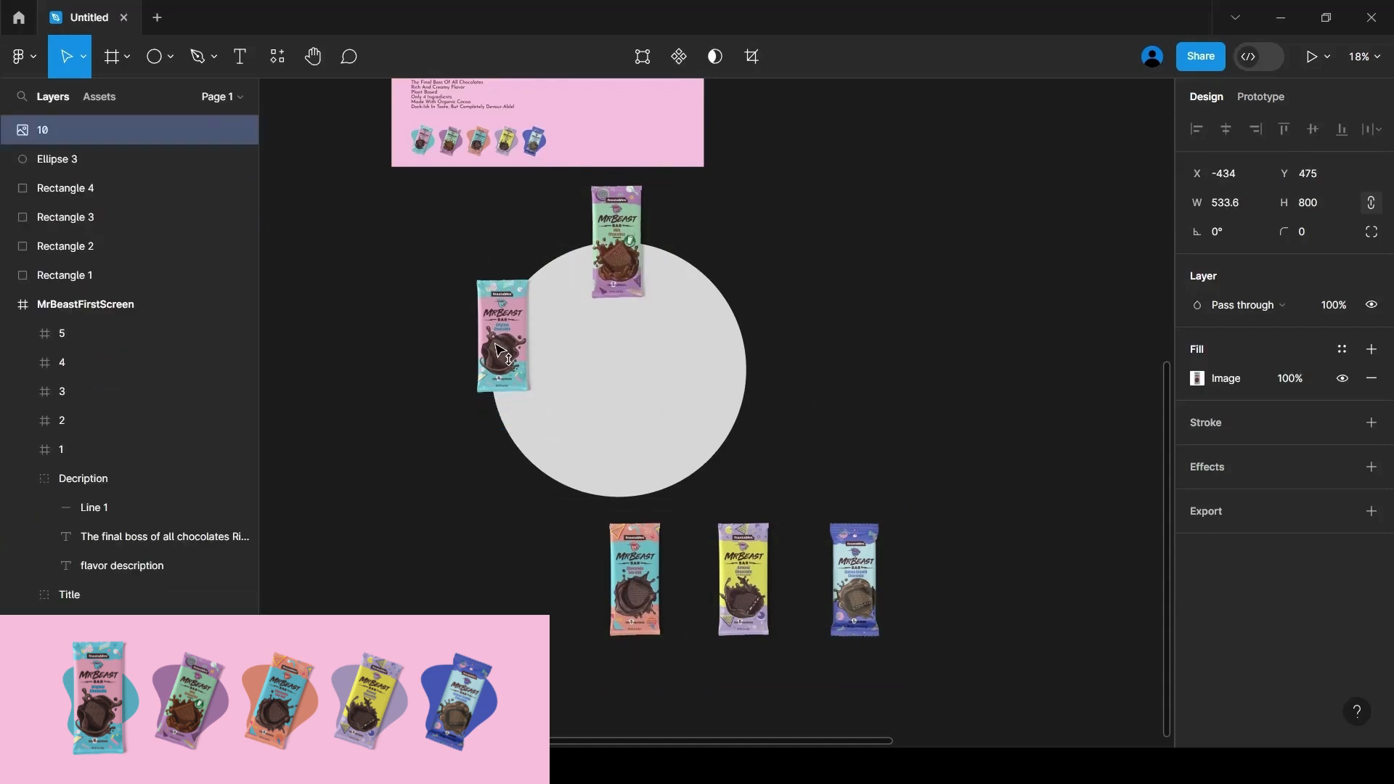
{"action": "left_click", "coordinate": [628, 594]}
{"action": "left_click_drag", "start_coordinate": [628, 594], "coordinate": [729, 349]}
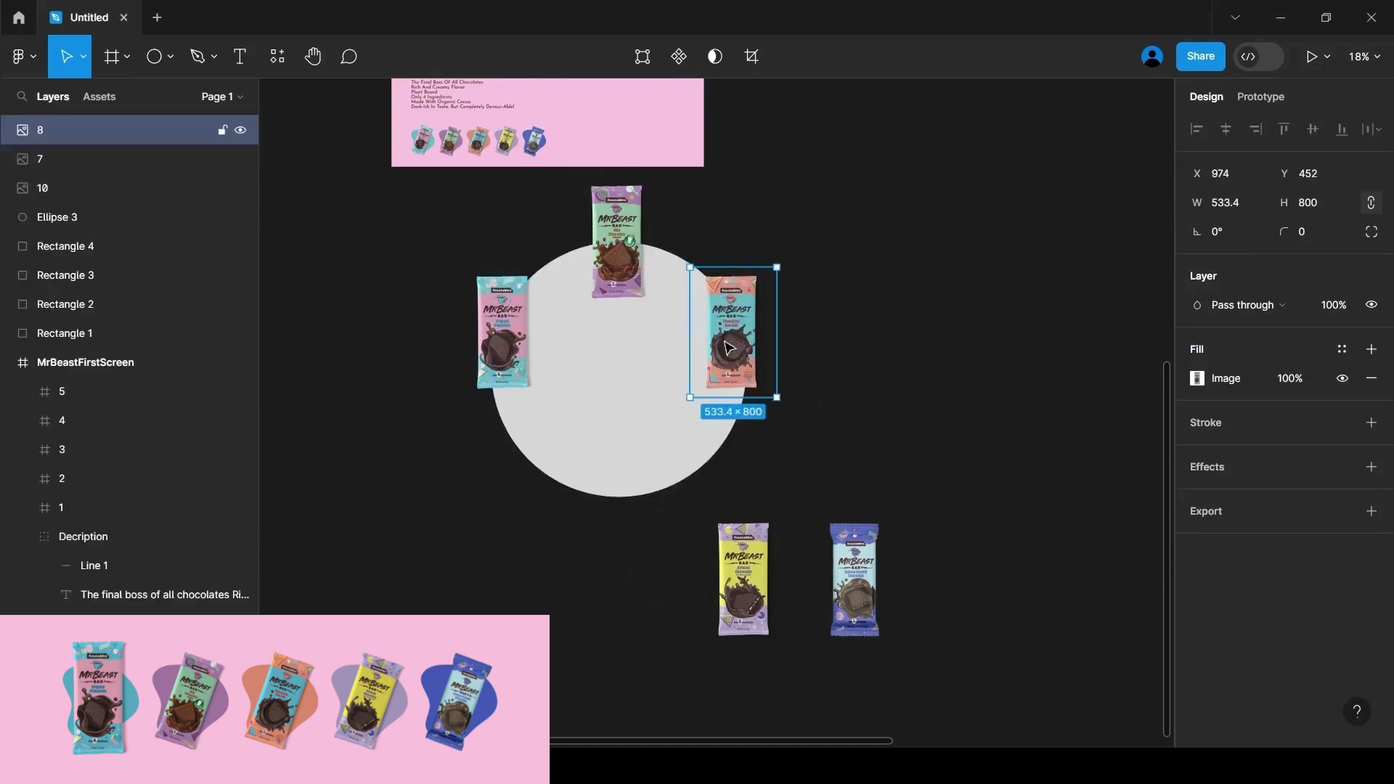
Place the yellow bar on the circle's lower right edge and the blue bar on its lower left edge, both in front
{"action": "left_click", "coordinate": [743, 574]}
{"action": "left_click_drag", "start_coordinate": [743, 574], "coordinate": [669, 476]}
{"action": "key", "text": "]"}
{"action": "left_click_drag", "start_coordinate": [851, 577], "coordinate": [545, 478]}
{"action": "key", "text": "]"}
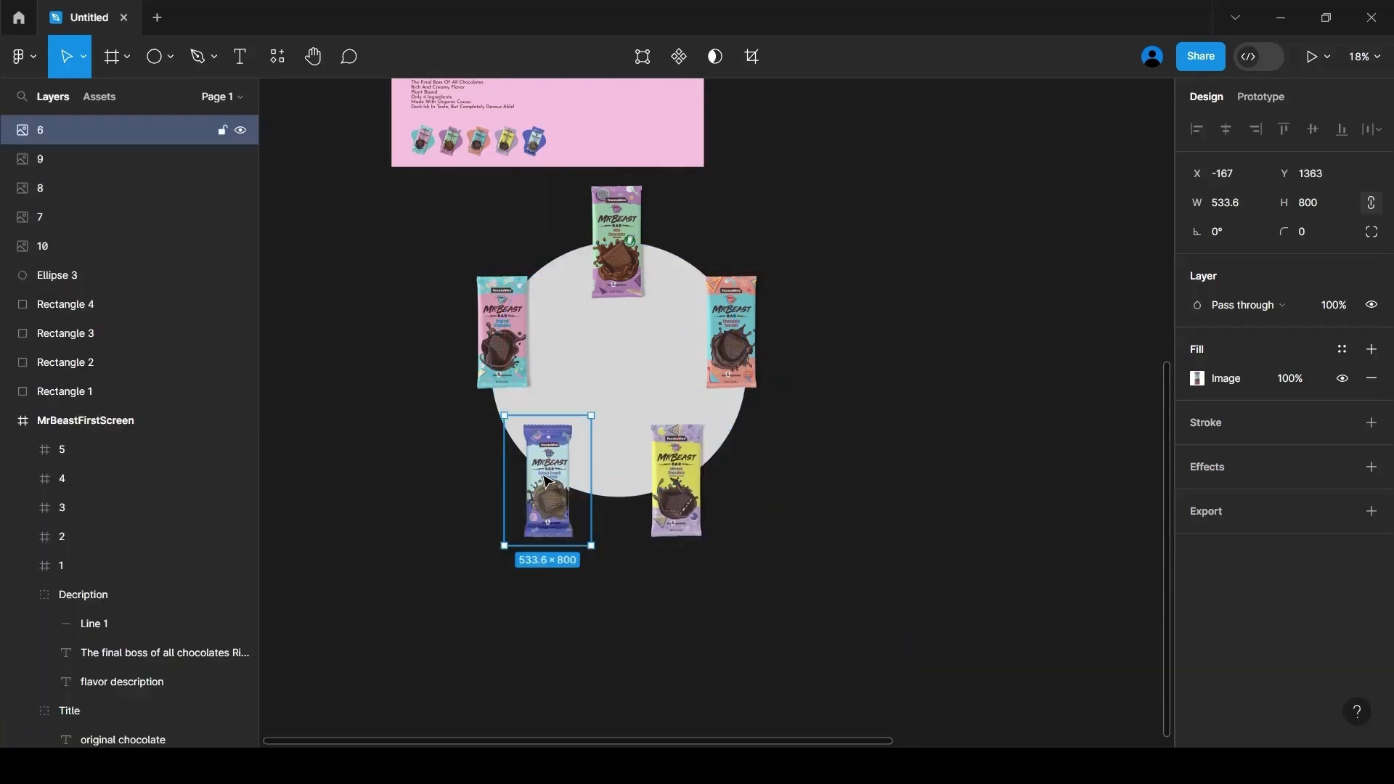
Fine-tune the side and lower bars so that all five are evenly spaced around the circle
{"action": "left_click", "coordinate": [728, 345]}
{"action": "left_click_drag", "start_coordinate": [727, 338], "coordinate": [728, 322]}
{"action": "left_click_drag", "start_coordinate": [497, 345], "coordinate": [497, 329]}
{"action": "left_click_drag", "start_coordinate": [664, 473], "coordinate": [676, 474]}
{"action": "left_click_drag", "start_coordinate": [536, 483], "coordinate": [536, 483]}
{"action": "left_click", "coordinate": [565, 599]}
Put the circle and its five bars into one frame and scale the frame to 2554 × 2981.03
{"action": "left_click_drag", "start_coordinate": [445, 188], "coordinate": [877, 662]}
{"action": "right_click", "coordinate": [642, 368]}
{"action": "left_click", "coordinate": [686, 407]}
{"action": "left_click", "coordinate": [740, 500]}
{"action": "left_click", "coordinate": [701, 487]}
{"action": "left_click", "coordinate": [624, 428]}
{"action": "left_click", "coordinate": [161, 131]}
{"action": "key", "text": "ctrl+z"}
{"action": "key", "text": "k"}
{"action": "left_click", "coordinate": [975, 447]}
{"action": "left_click", "coordinate": [161, 131]}
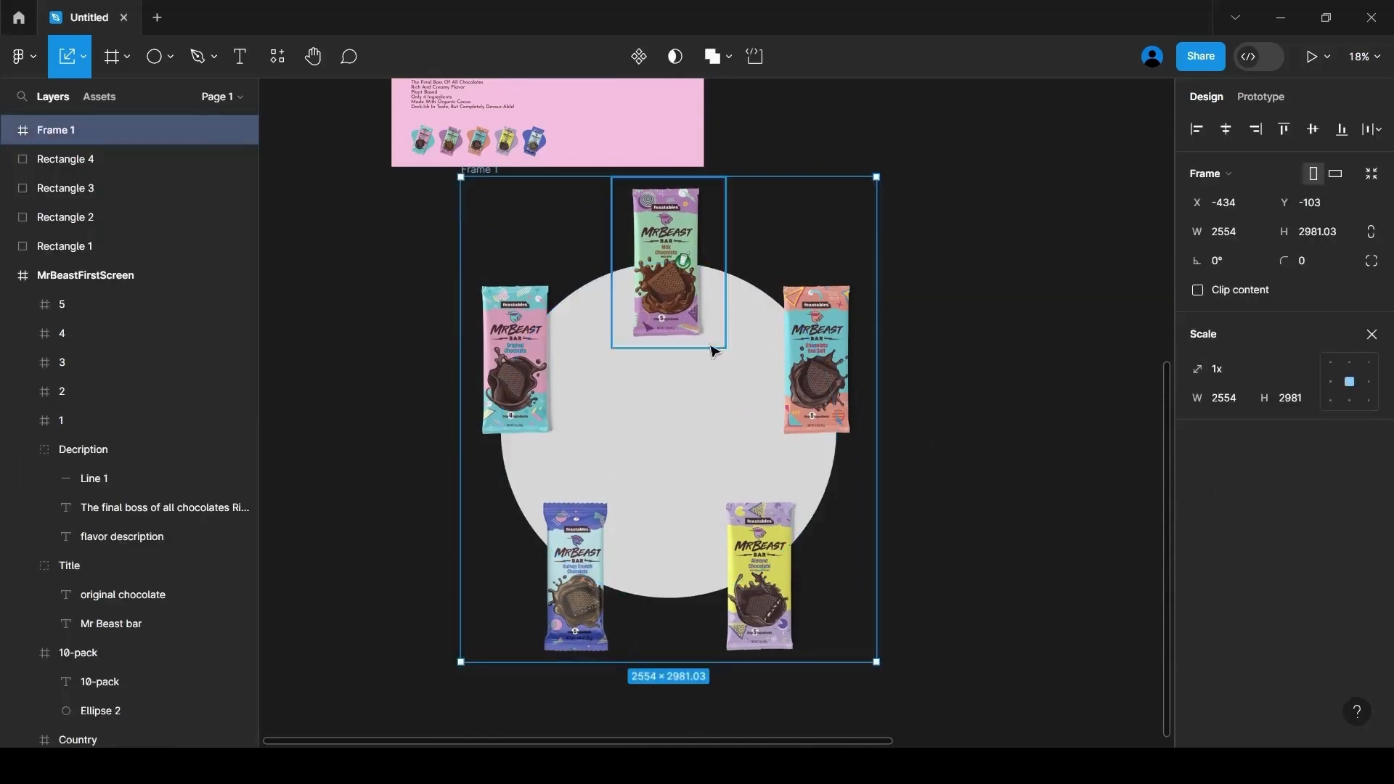
Move the circle frame up beside the landing page screen and scale it by 0.8x to 2049.37 × 2392.03
{"action": "scroll", "coordinate": [713, 349], "scroll_direction": "up", "scroll_amount": 1}
{"action": "left_click_drag", "start_coordinate": [667, 506], "coordinate": [775, 252]}
{"action": "scroll", "coordinate": [649, 280], "scroll_direction": "up", "scroll_amount": 1}
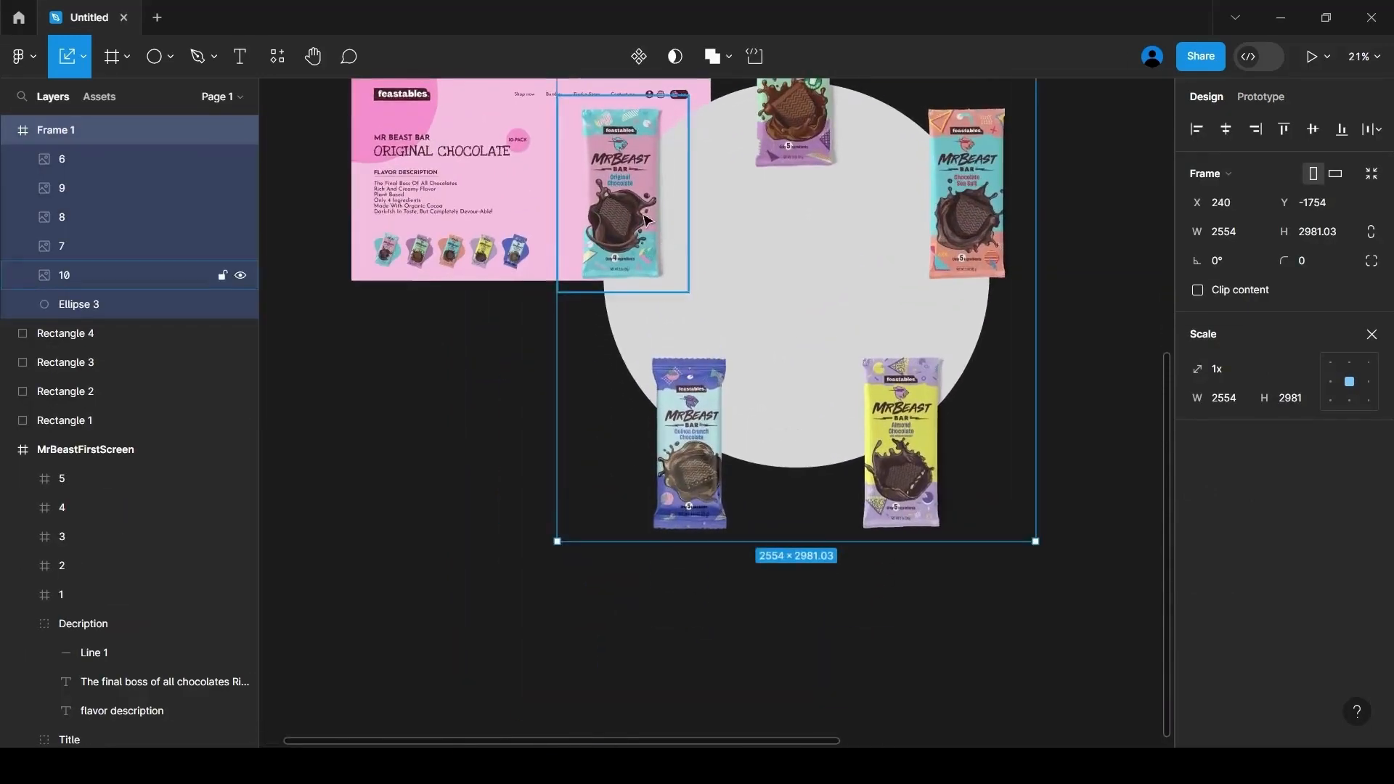
{"action": "scroll", "coordinate": [649, 280], "scroll_direction": "down", "scroll_amount": 2}
{"action": "scroll", "coordinate": [649, 279], "scroll_direction": "up", "scroll_amount": 2}
{"action": "left_click_drag", "start_coordinate": [933, 243], "coordinate": [864, 324]}
{"action": "left_click_drag", "start_coordinate": [727, 465], "coordinate": [750, 405]}
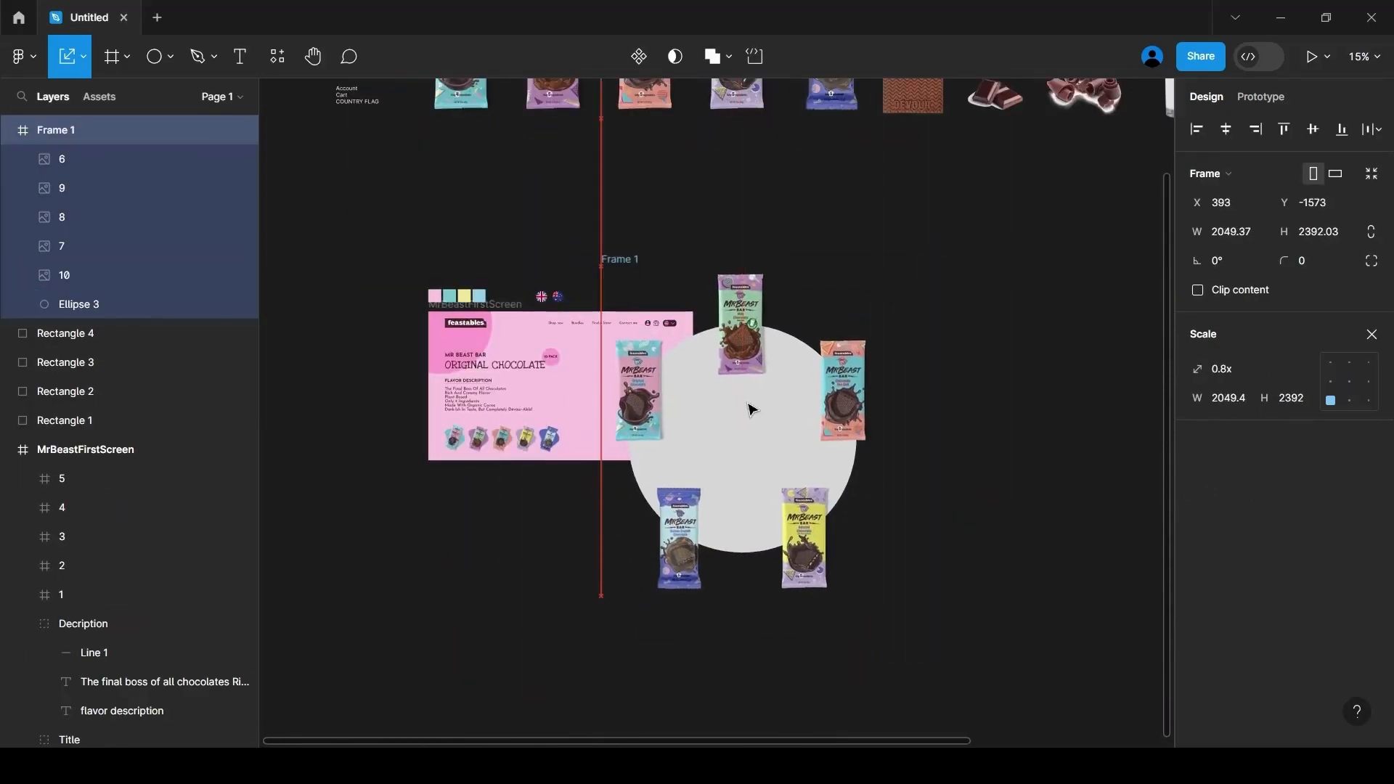
Nest the circle frame inside MrBeastFirstScreen and position it at X 1233, Y -323 so the Original bar shows on the right
{"action": "scroll", "coordinate": [581, 392], "scroll_direction": "up", "scroll_amount": 2}
{"action": "scroll", "coordinate": [587, 390], "scroll_direction": "up", "scroll_amount": 1}
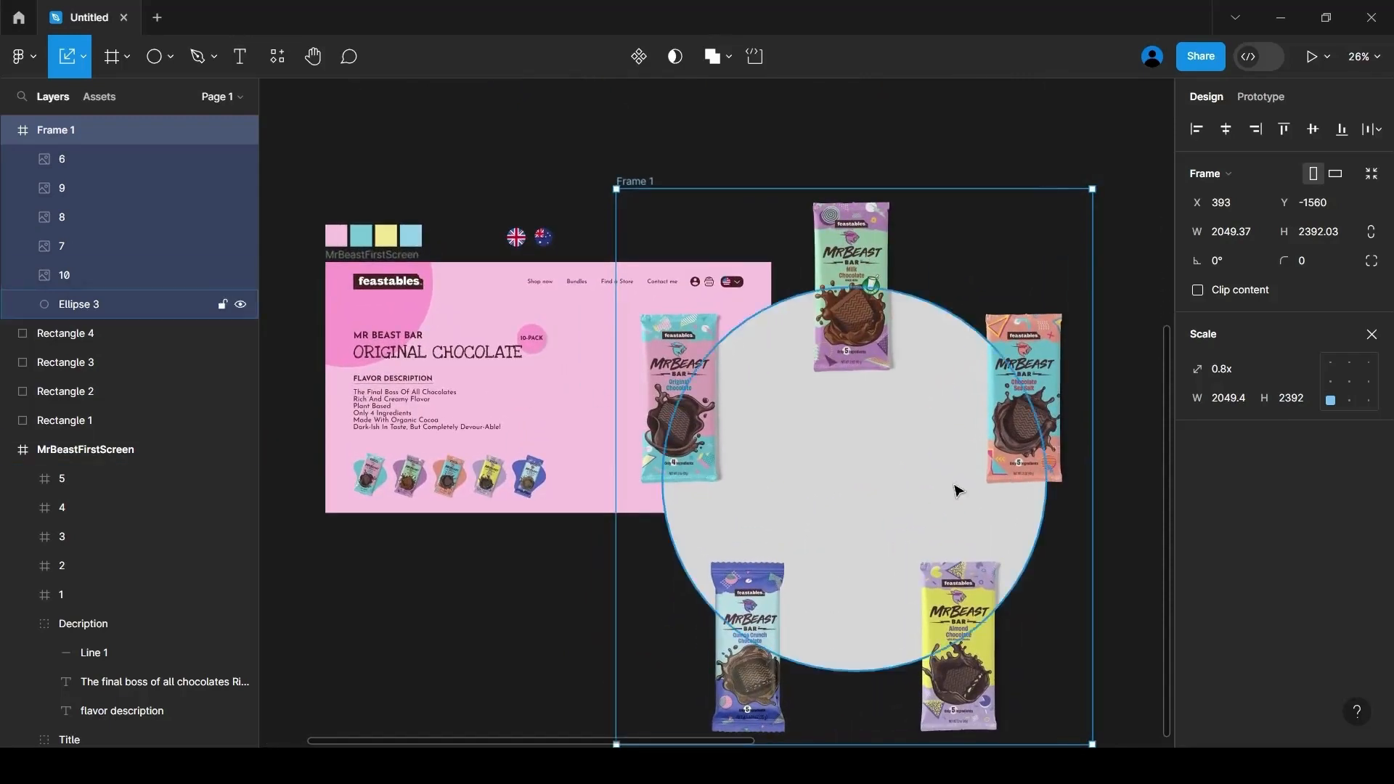
{"action": "left_click_drag", "start_coordinate": [956, 482], "coordinate": [880, 508]}
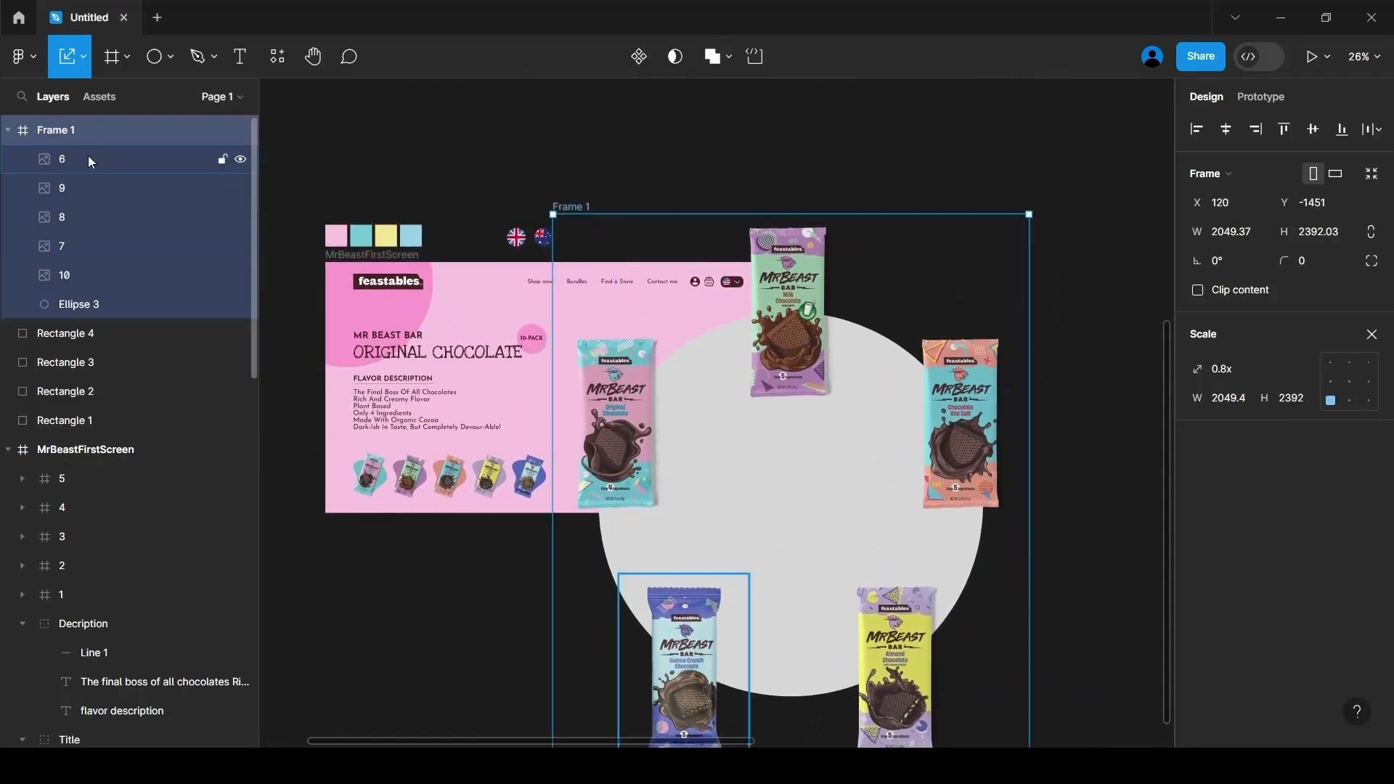
{"action": "left_click_drag", "start_coordinate": [86, 132], "coordinate": [63, 461]}
{"action": "left_click_drag", "start_coordinate": [712, 415], "coordinate": [773, 397]}
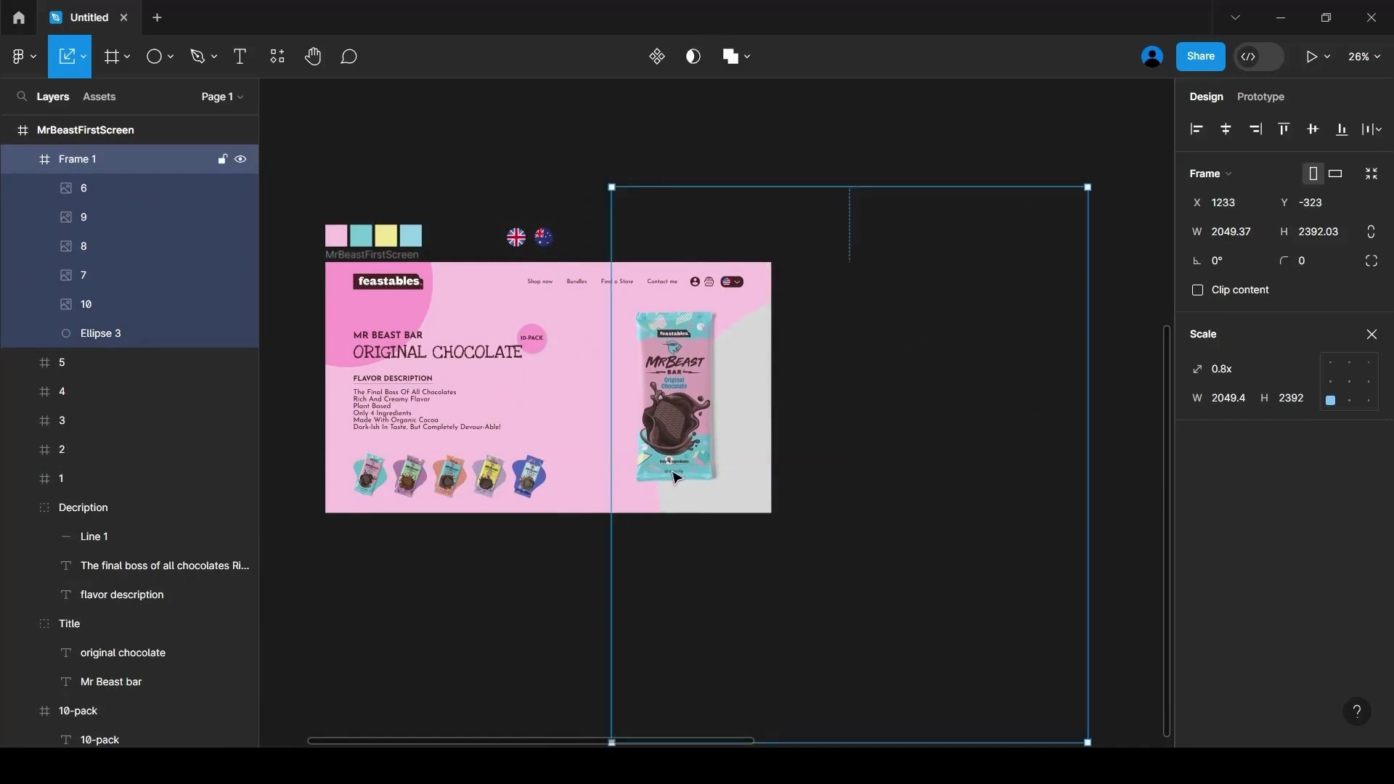
{"action": "left_click", "coordinate": [548, 589]}
Rotate the bar image in the first thumbnail to 0° and set its height to 250
{"action": "scroll", "coordinate": [331, 479], "scroll_direction": "up", "scroll_amount": 6}
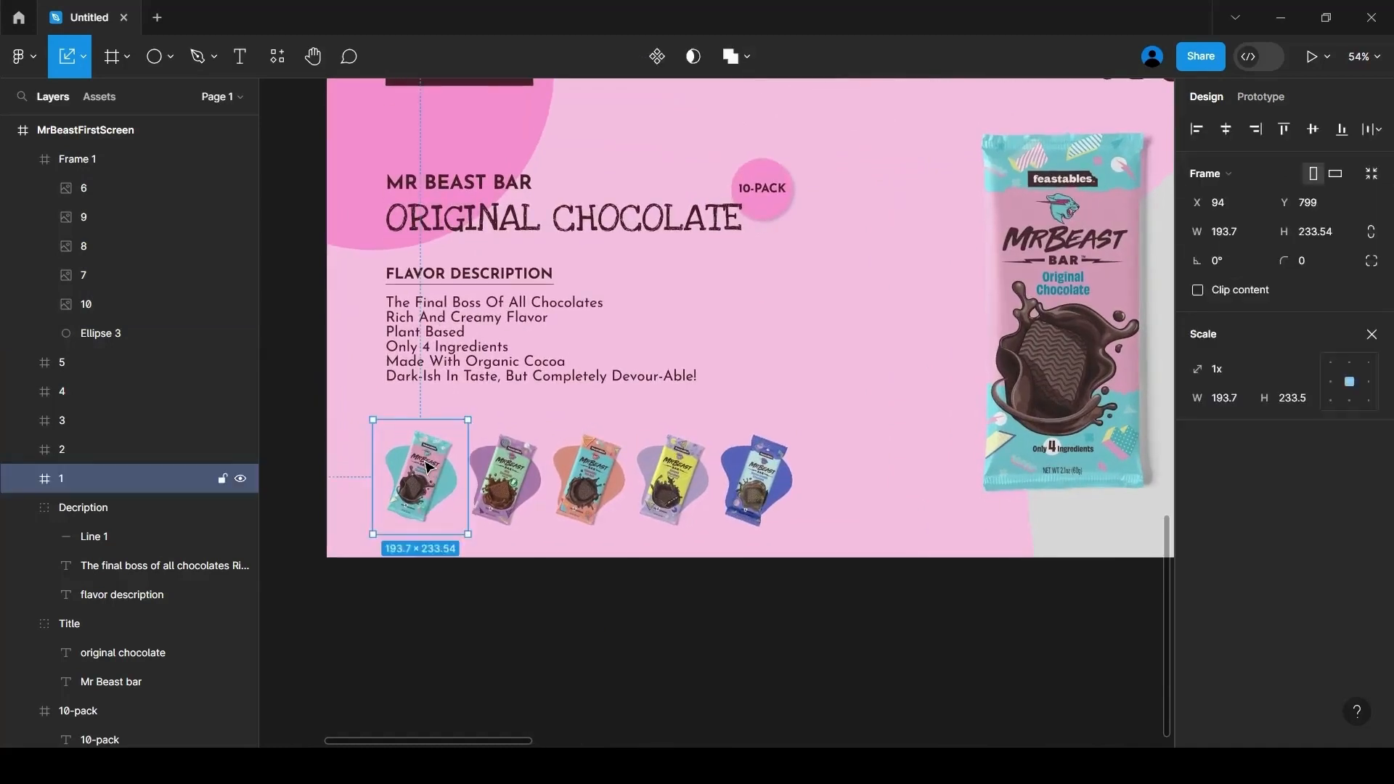
{"action": "double_click", "coordinate": [429, 469]}
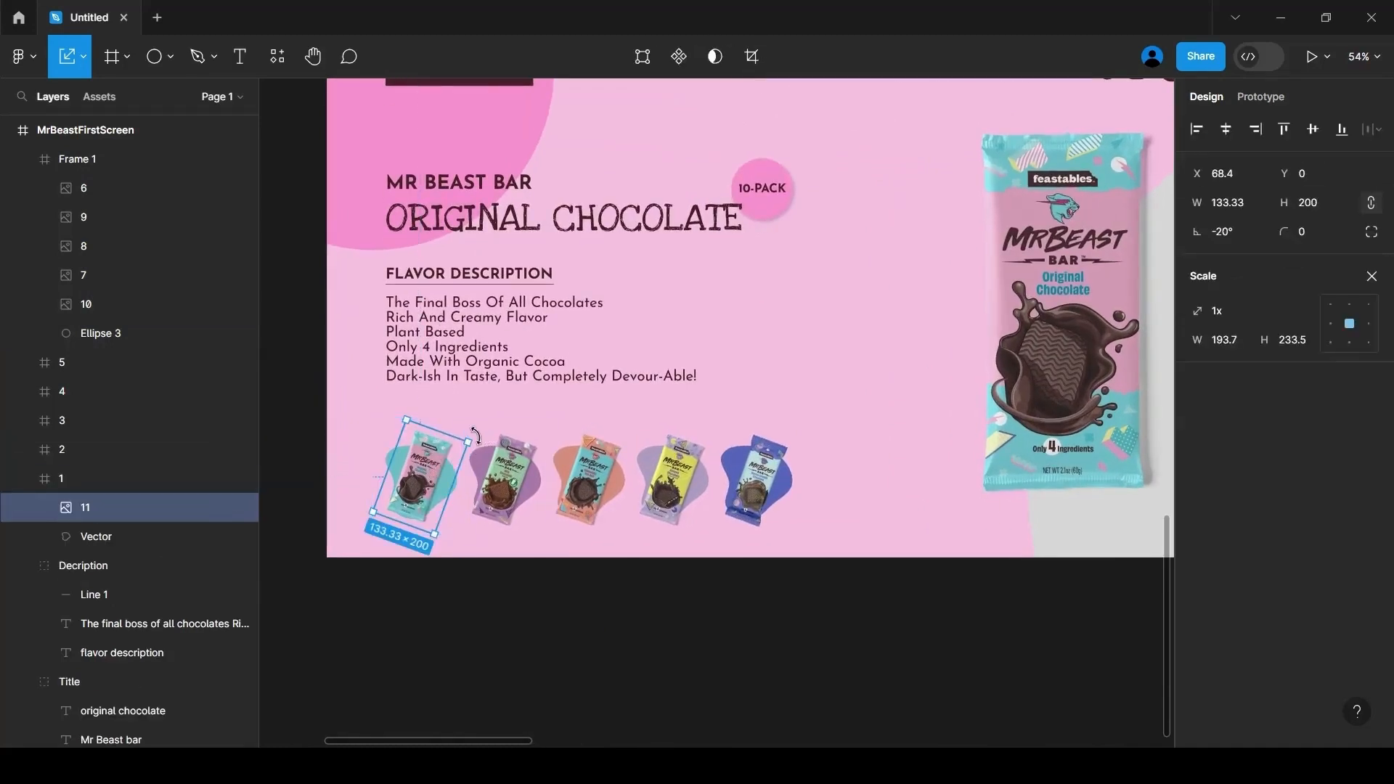
{"action": "left_click_drag", "start_coordinate": [478, 433], "coordinate": [459, 414]}
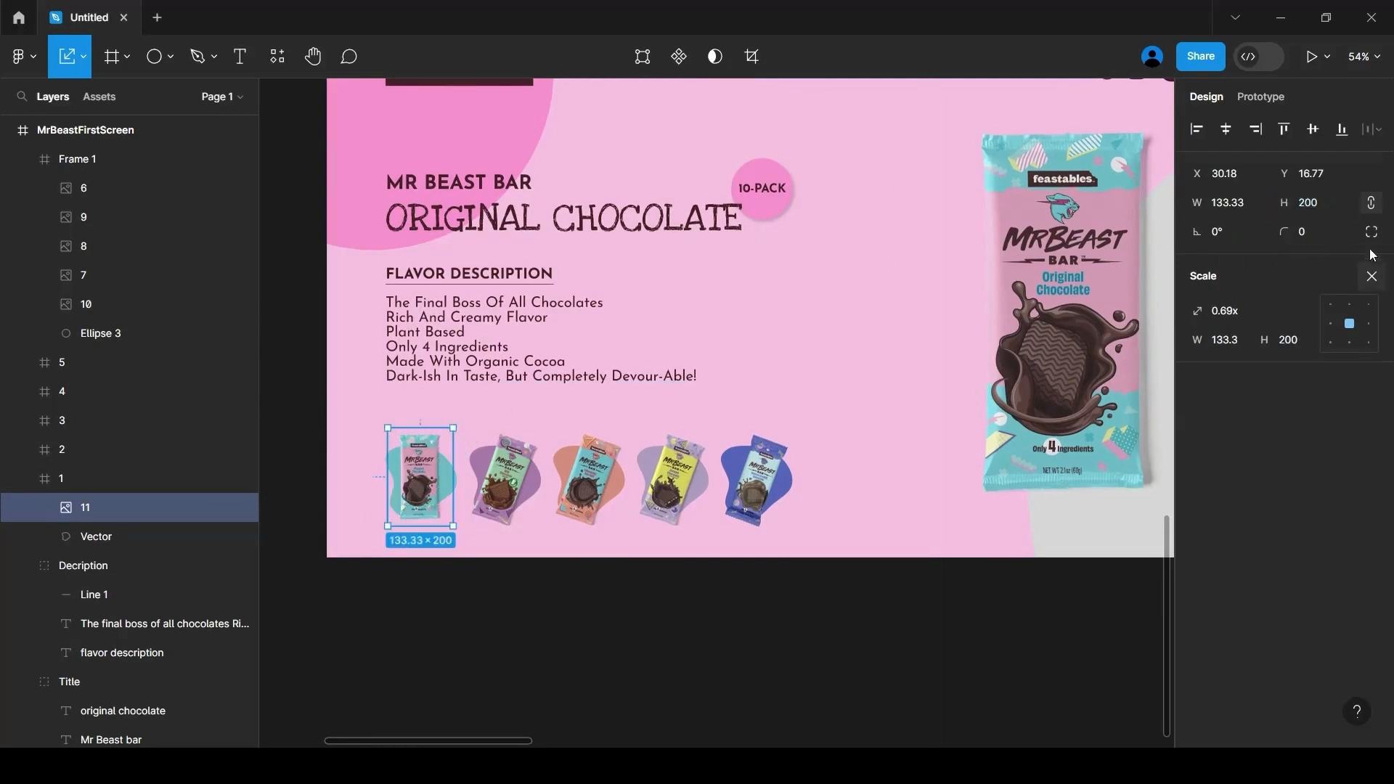
{"action": "left_click", "coordinate": [1372, 276]}
{"action": "left_click", "coordinate": [1331, 203]}
{"action": "type", "text": "25"}
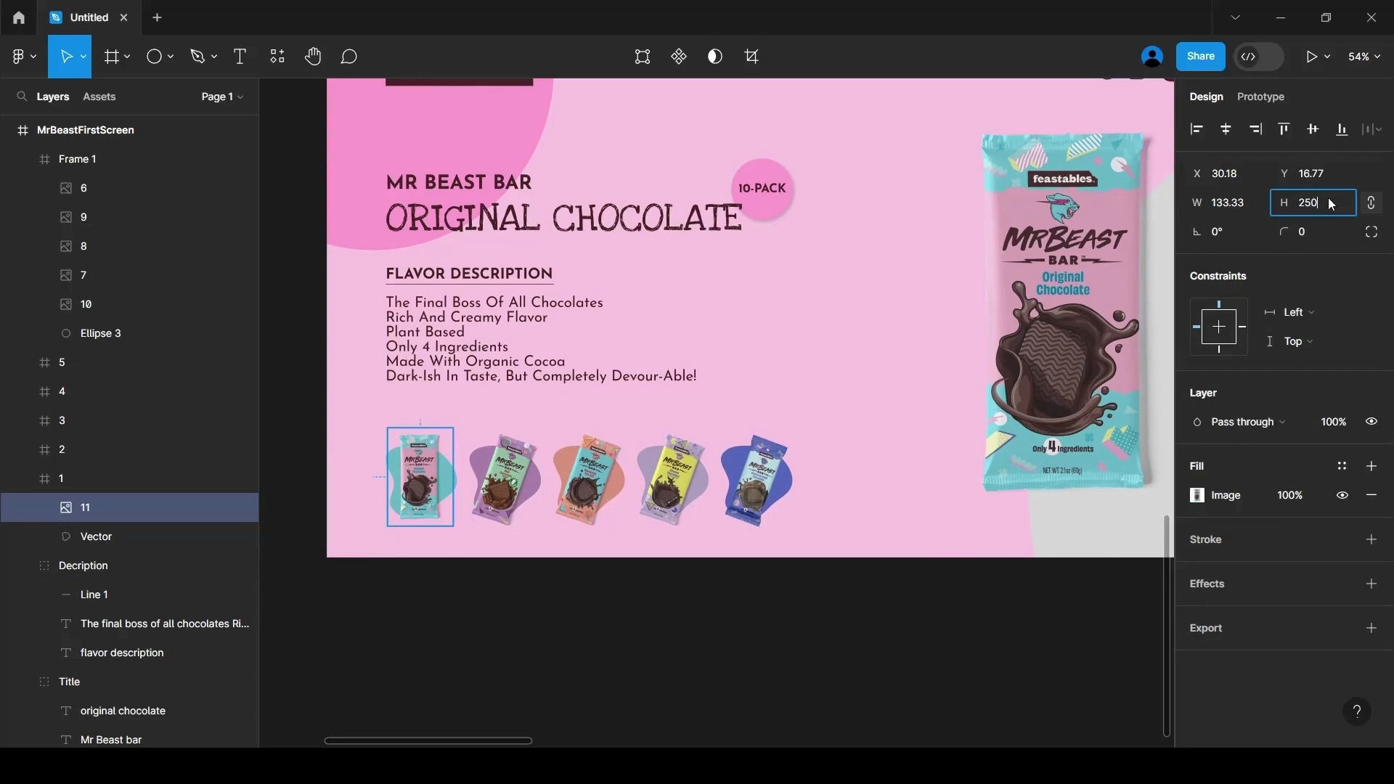
{"action": "type", "text": "0"}
{"action": "key", "text": "Return"}
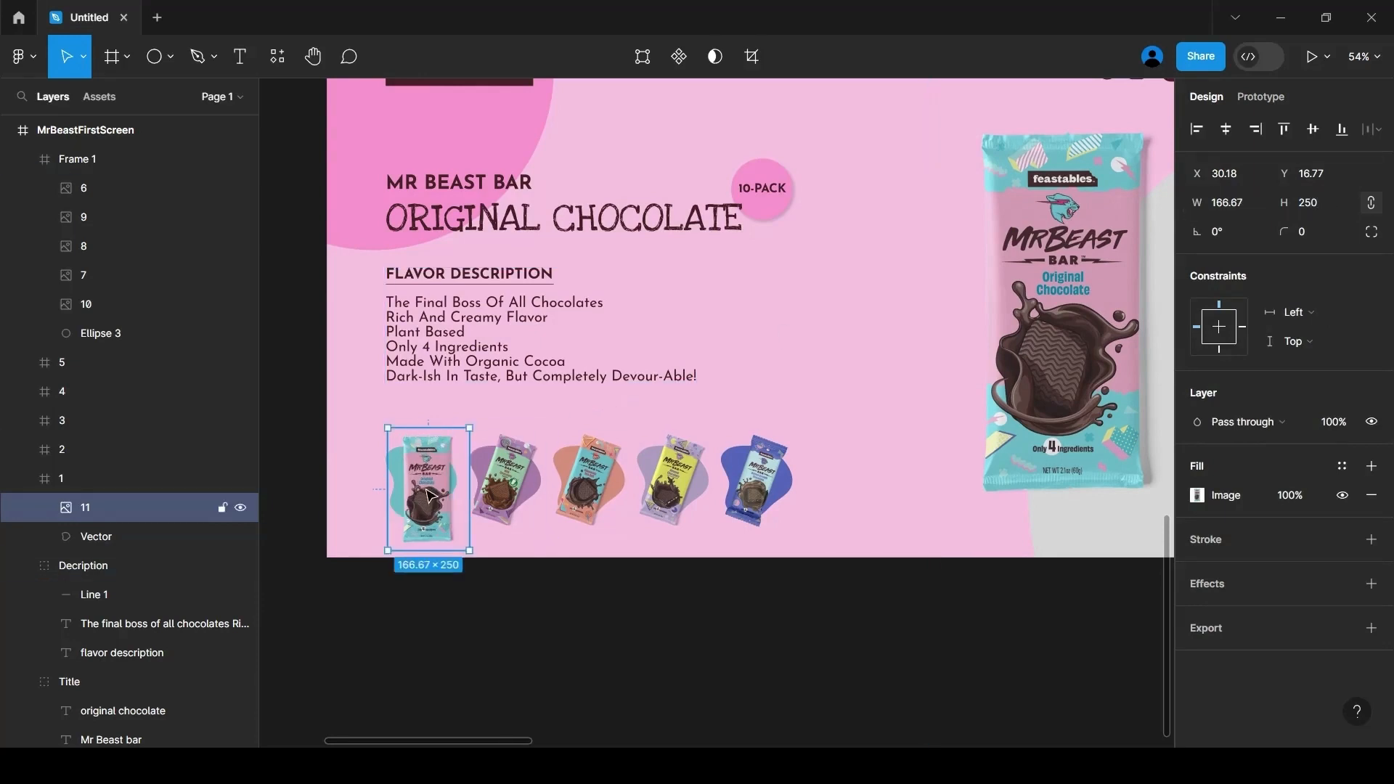
Center the enlarged first thumbnail bar over its teal shape at X 14, Y -16
{"action": "left_click_drag", "start_coordinate": [431, 497], "coordinate": [422, 472]}
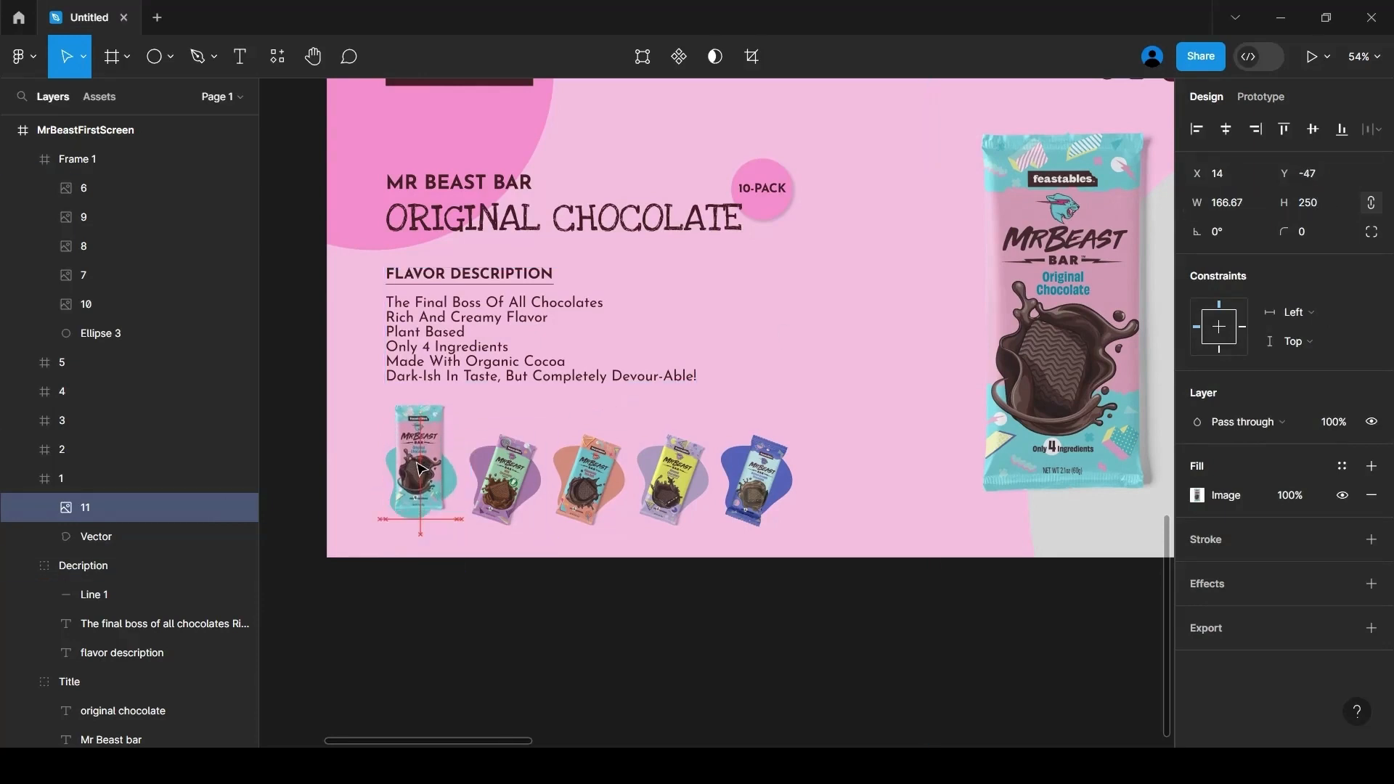
{"action": "left_click", "coordinate": [424, 592]}
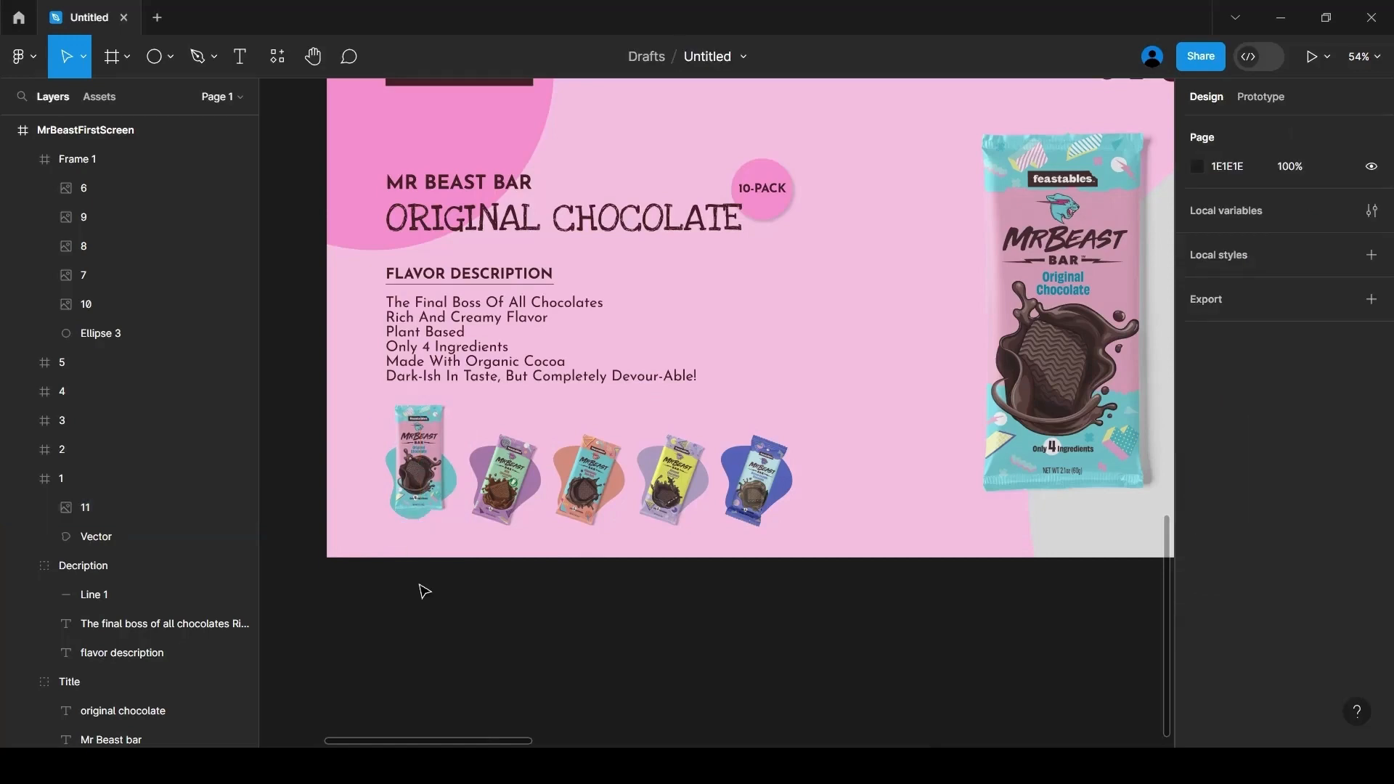
{"action": "left_click", "coordinate": [427, 454]}
{"action": "left_click", "coordinate": [424, 432]}
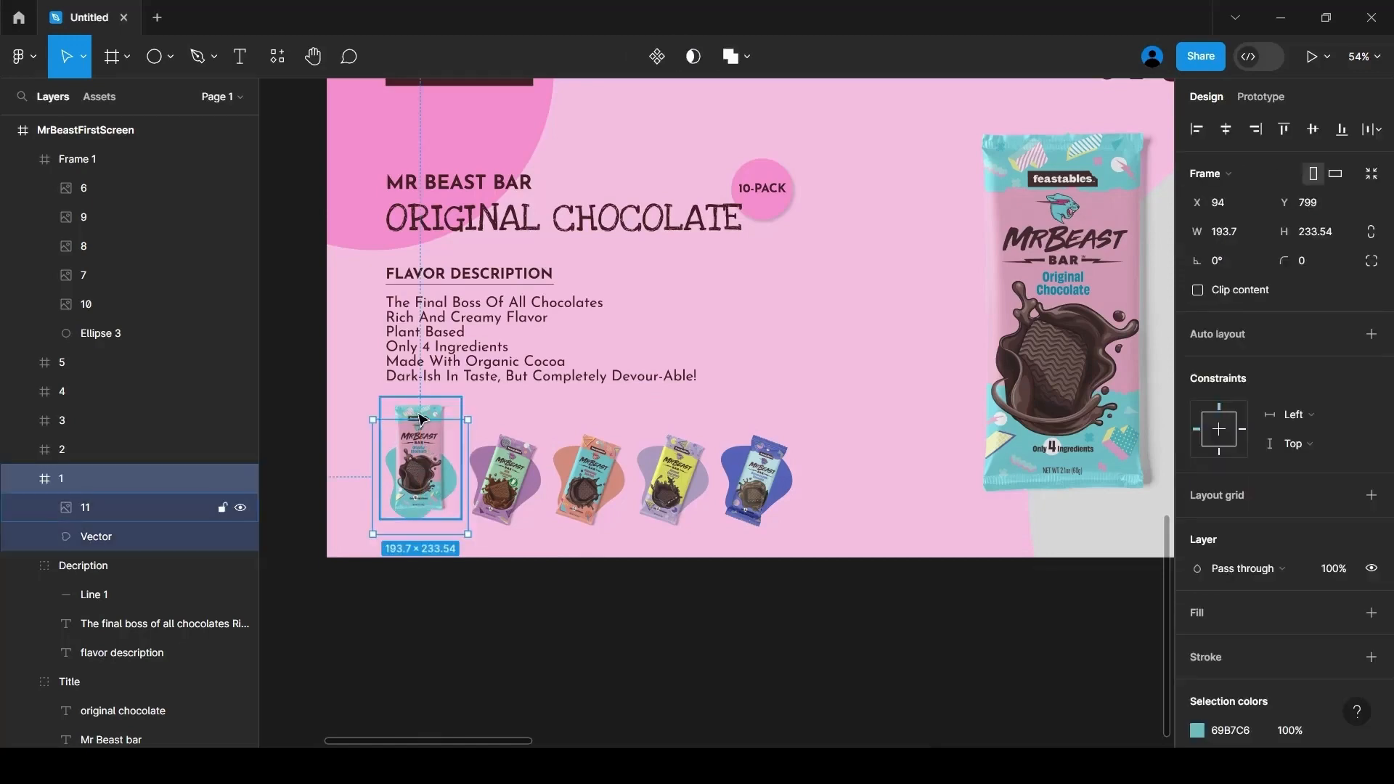
{"action": "left_click_drag", "start_coordinate": [421, 446], "coordinate": [421, 451]}
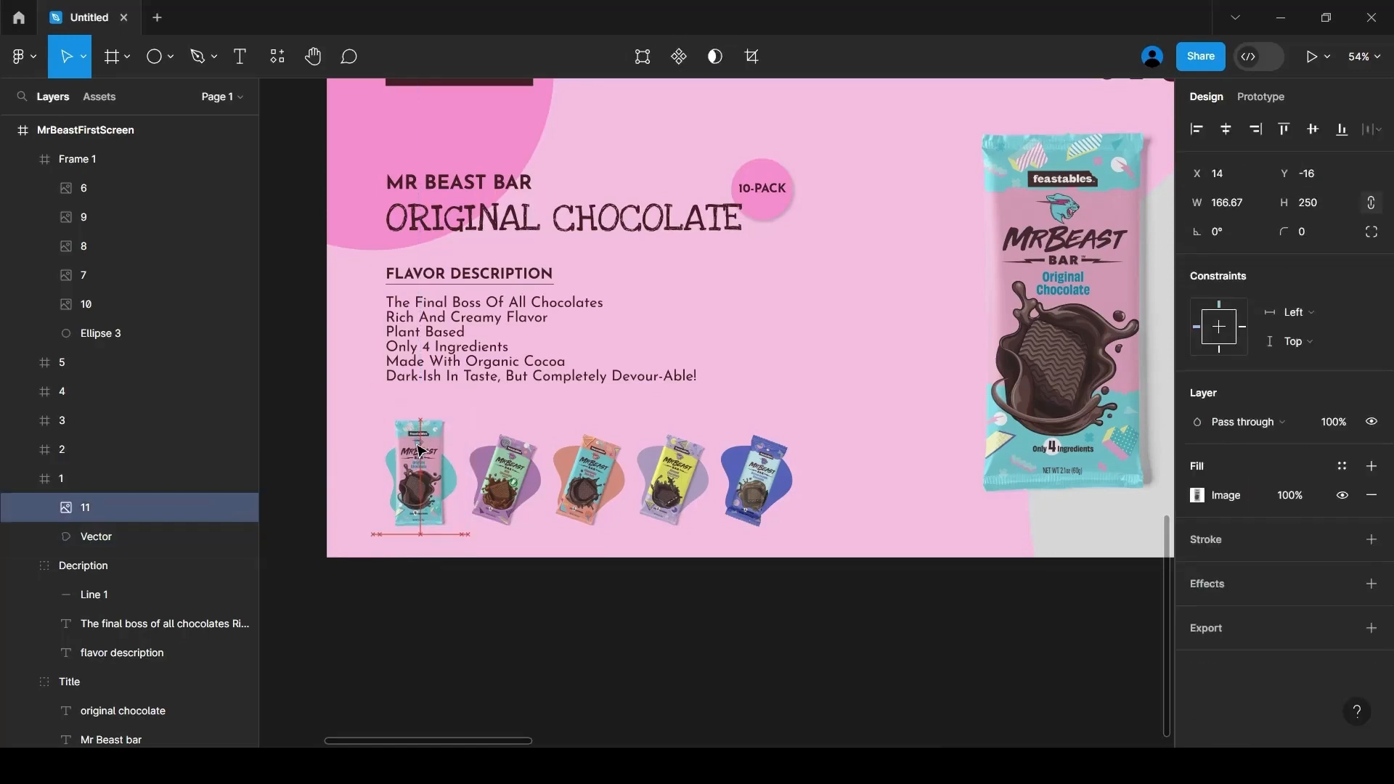
{"action": "left_click", "coordinate": [307, 489]}
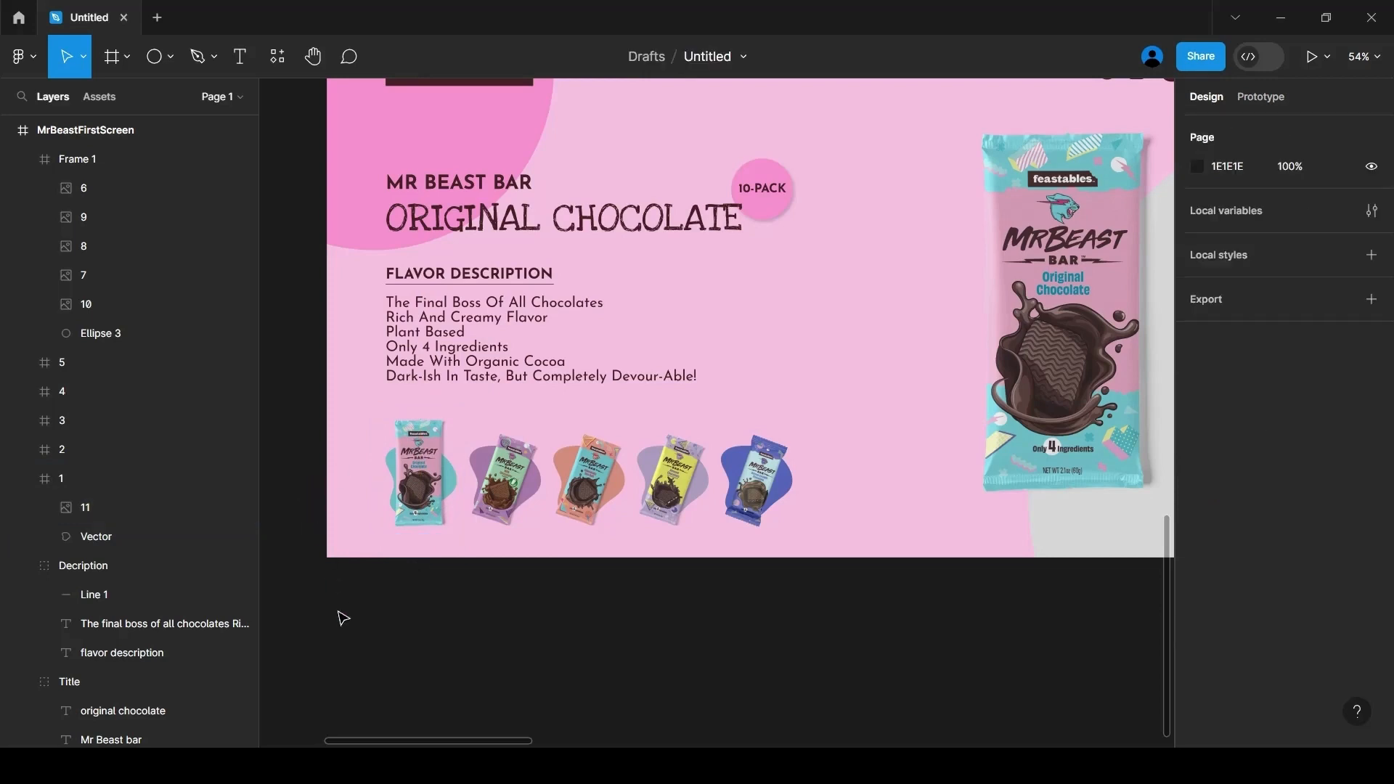
Fill the large circle behind the Original bar with the document's pink FF9CD1
{"action": "scroll", "coordinate": [337, 610], "scroll_direction": "down", "scroll_amount": 5, "text": "ctrl"}
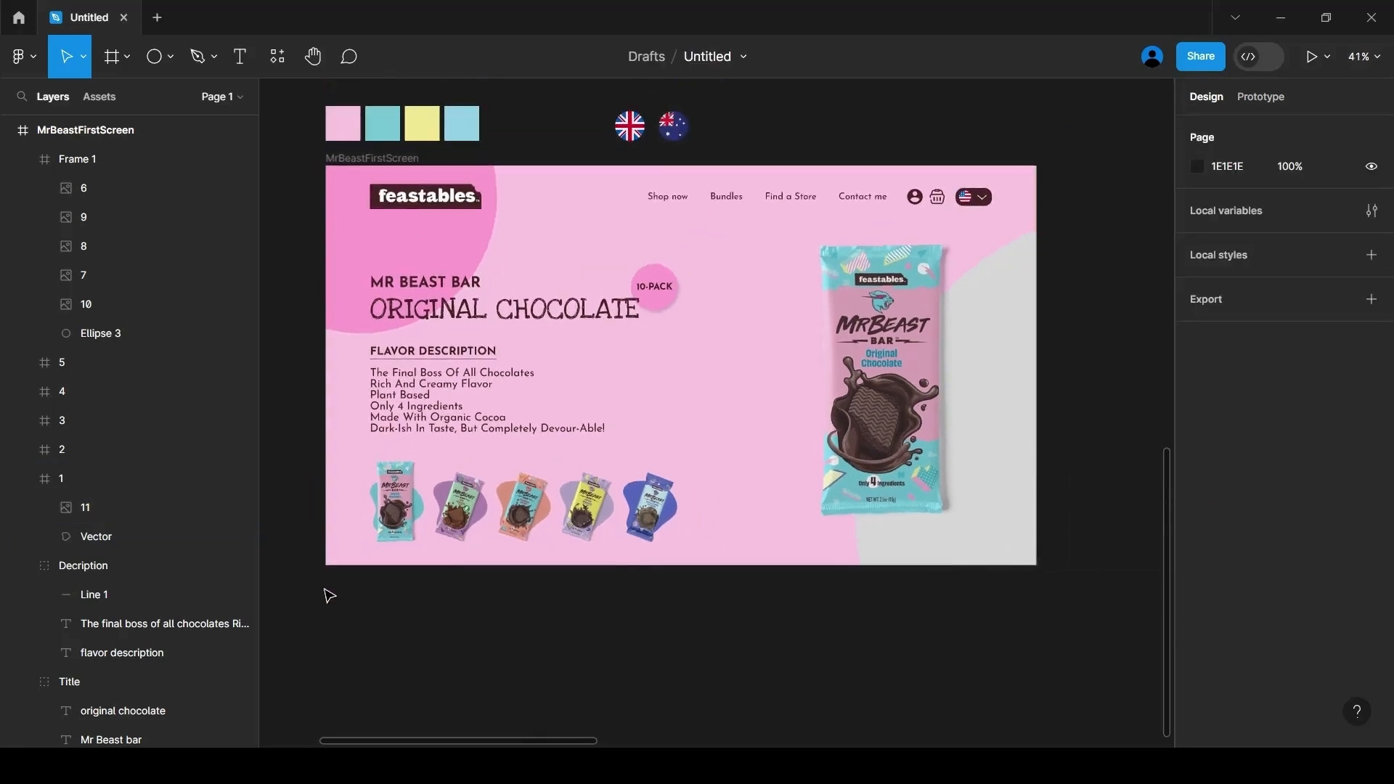
{"action": "scroll", "coordinate": [329, 595], "scroll_direction": "down", "scroll_amount": 1, "text": "ctrl"}
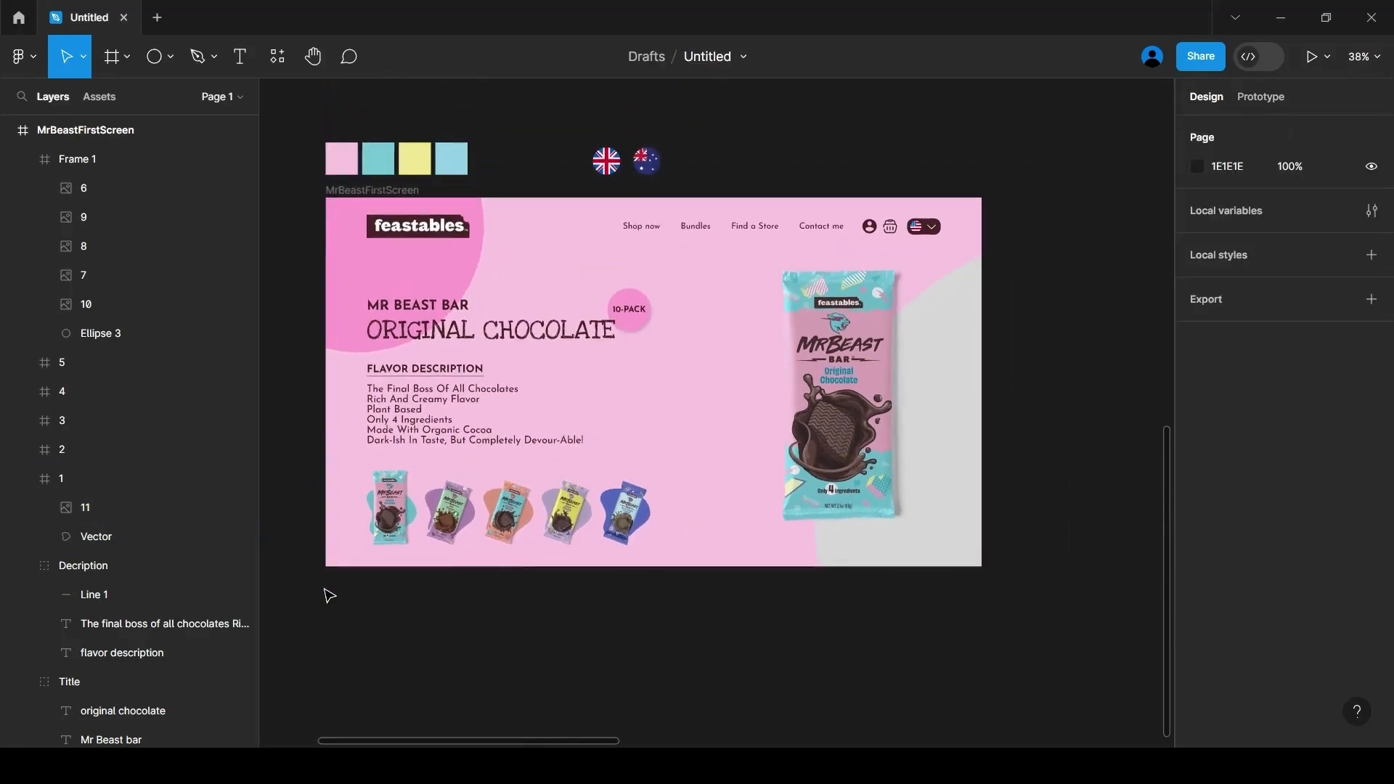
{"action": "left_click", "coordinate": [947, 409]}
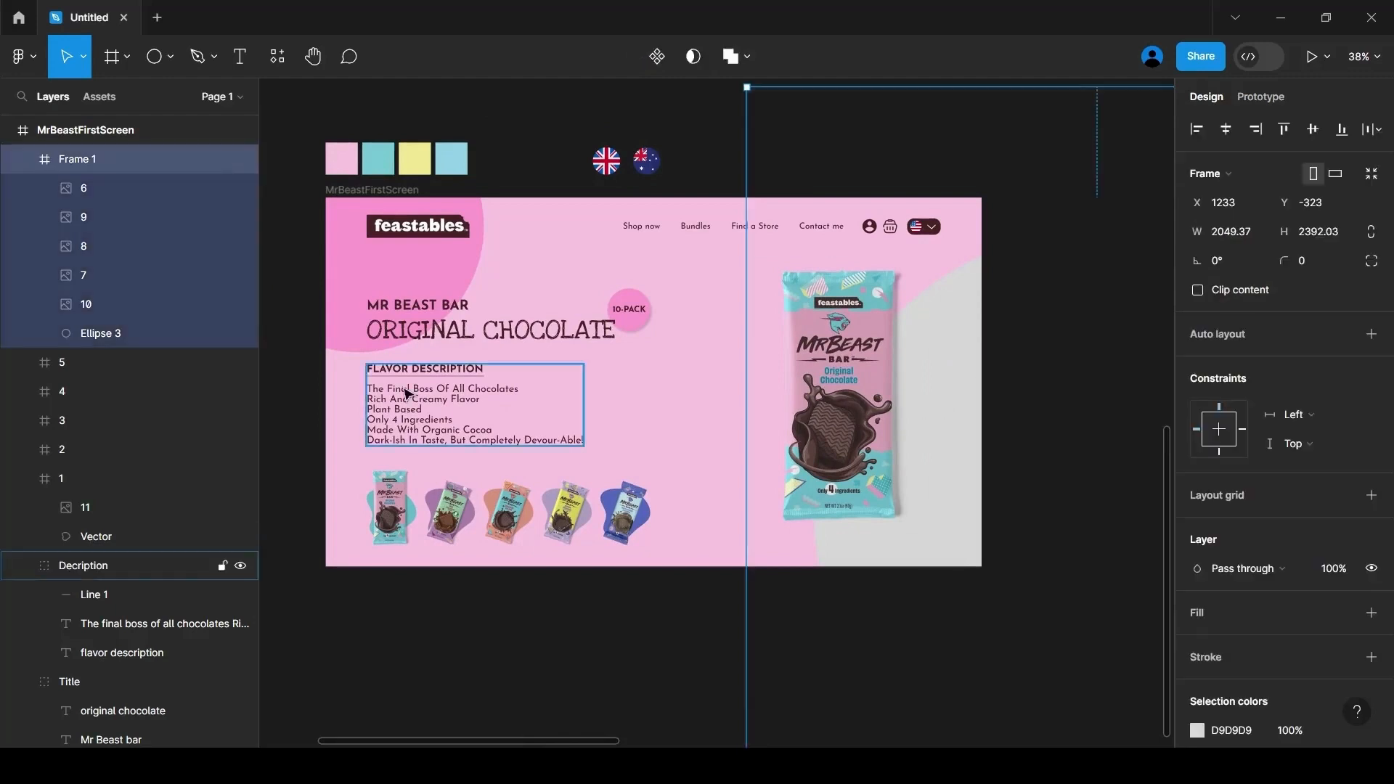
{"action": "left_click", "coordinate": [129, 335]}
{"action": "left_click", "coordinate": [1199, 497]}
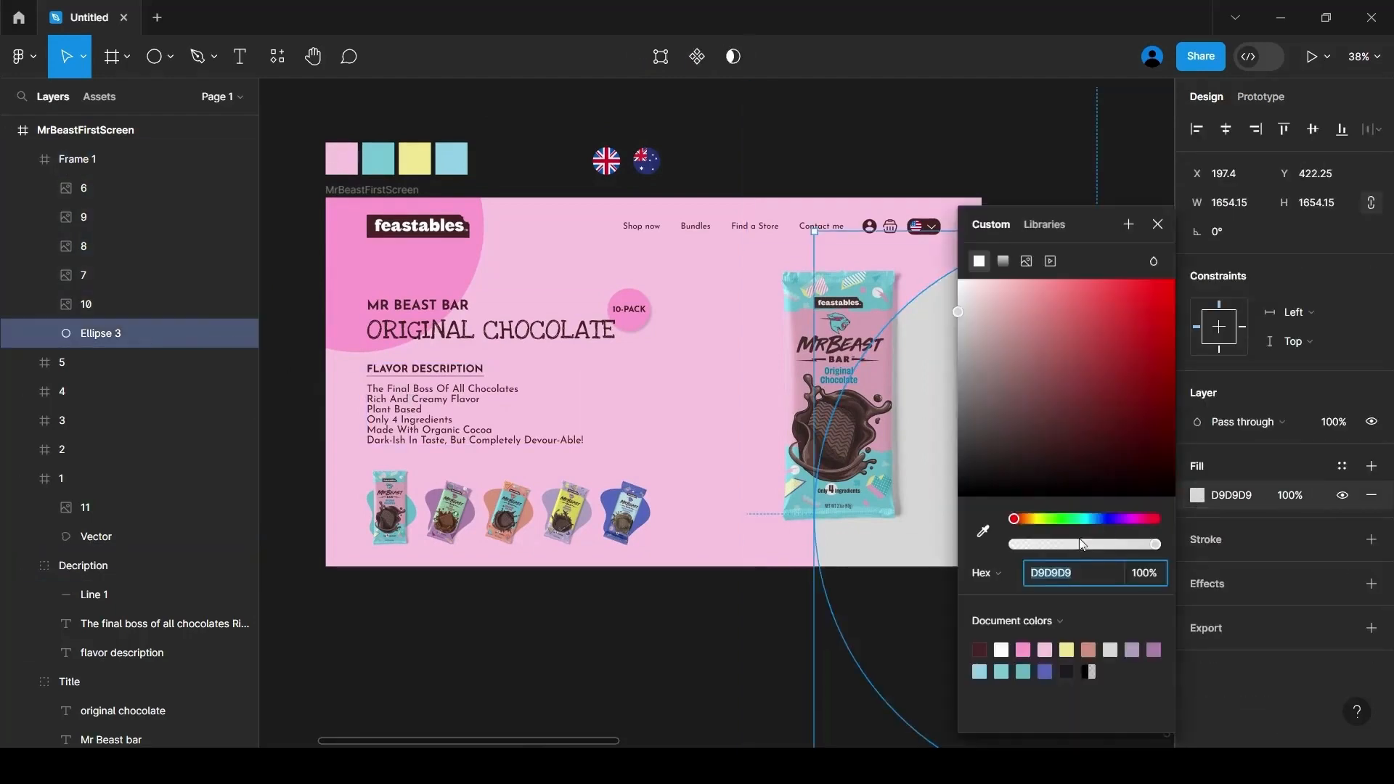
{"action": "left_click", "coordinate": [1025, 649]}
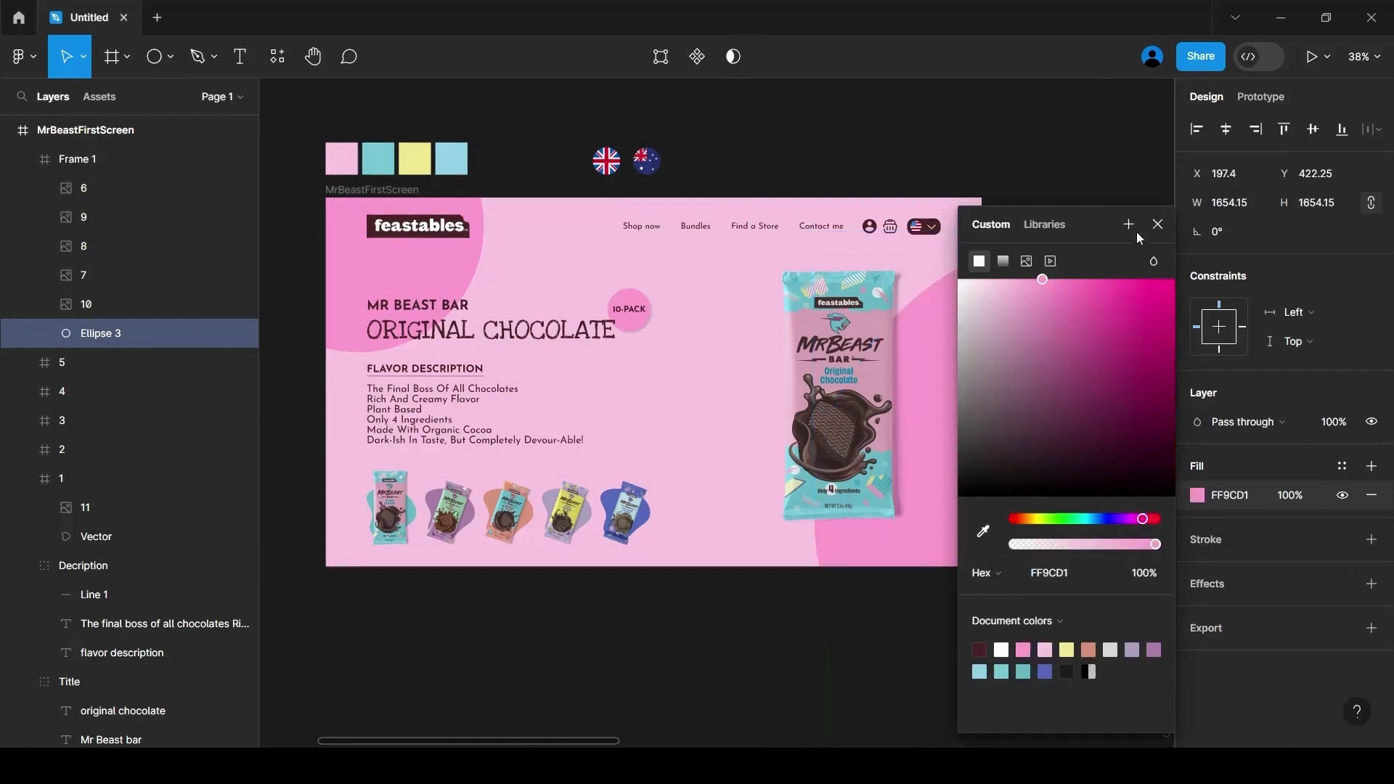
{"action": "left_click", "coordinate": [1158, 227]}
{"action": "left_click", "coordinate": [660, 621]}
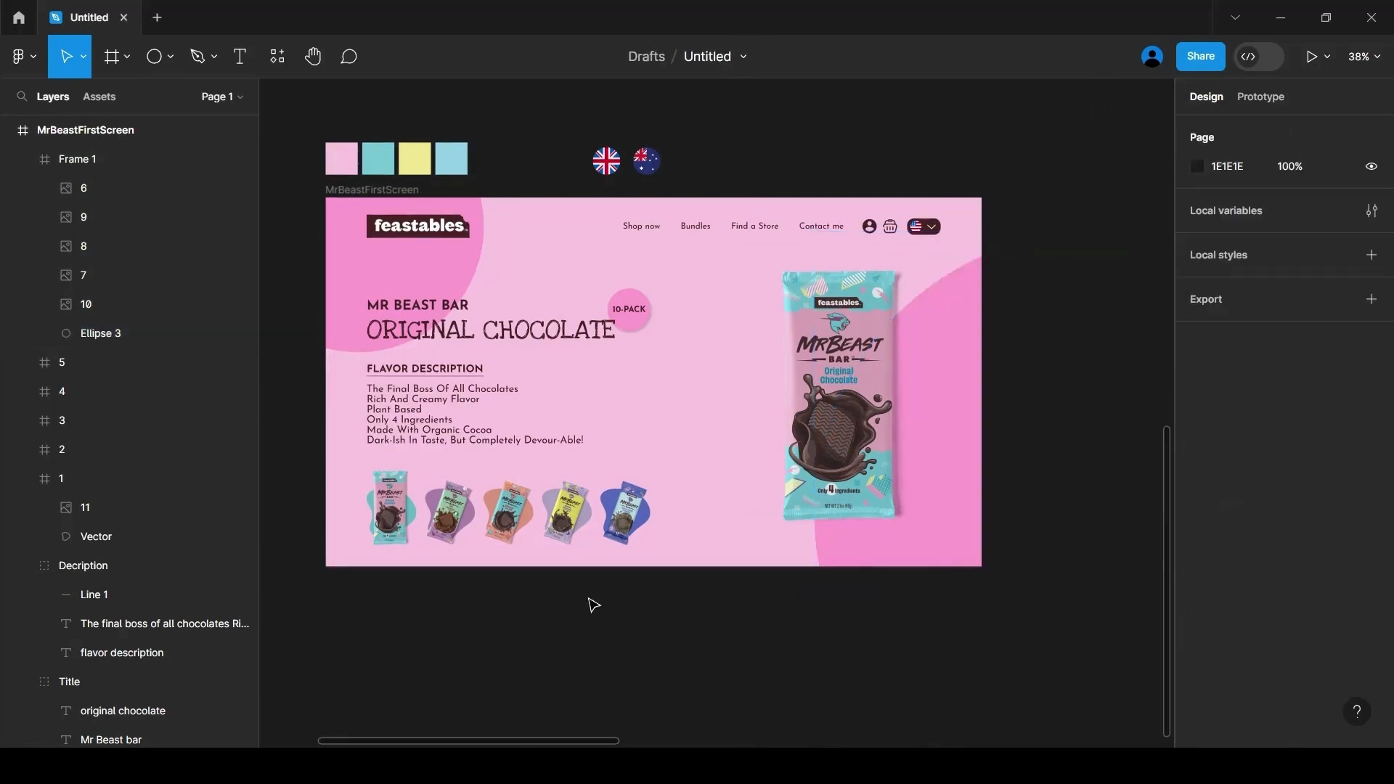
Duplicate the whole MrBeastFirstScreen frame
{"action": "scroll", "coordinate": [560, 581], "scroll_direction": "down", "scroll_amount": 3}
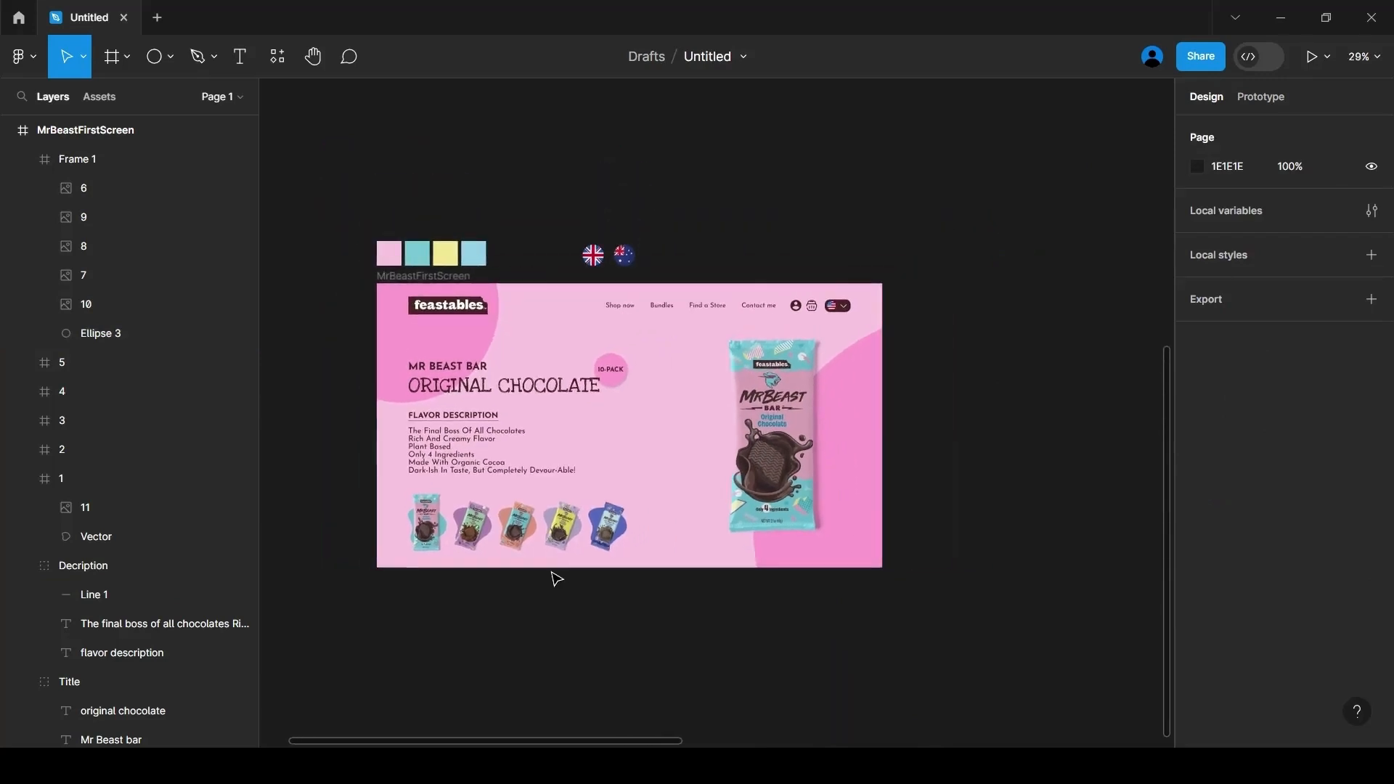
{"action": "left_click", "coordinate": [438, 277]}
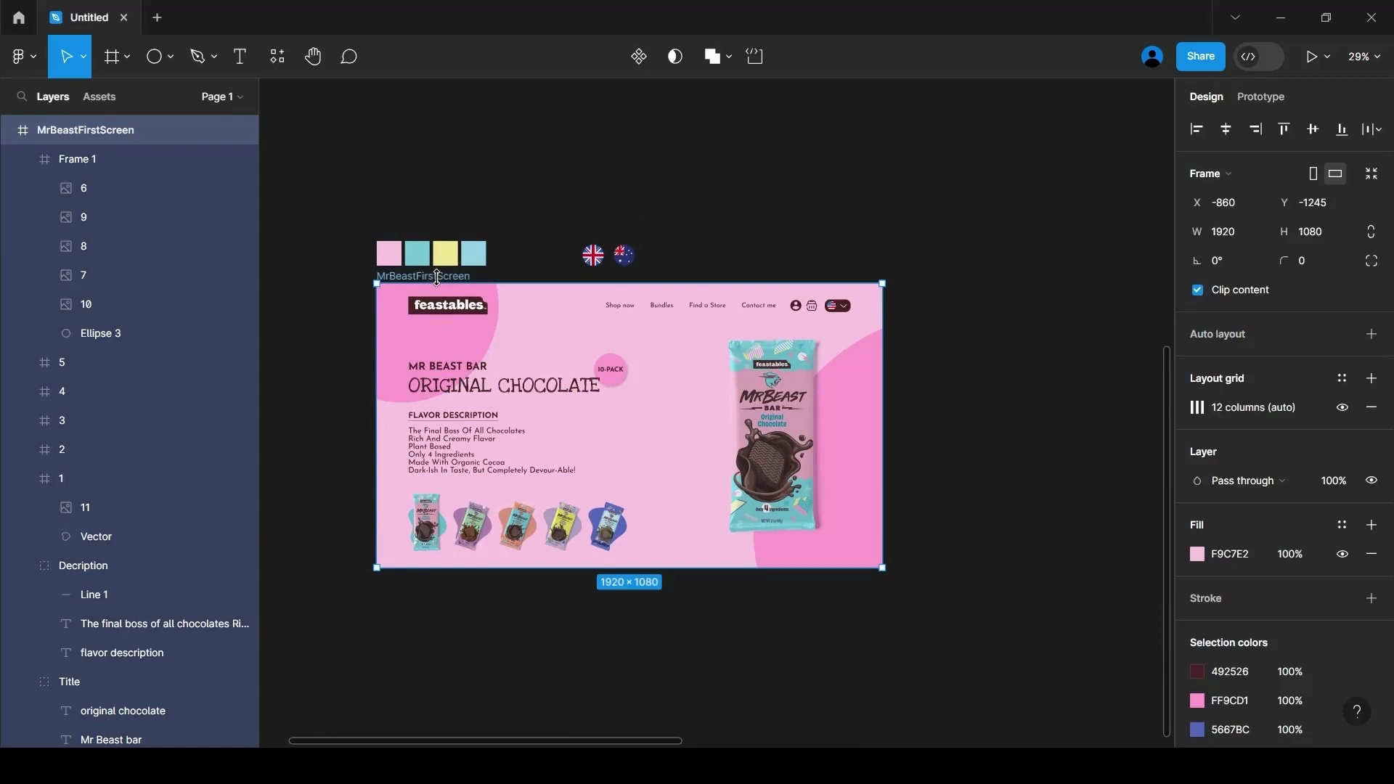
{"action": "key", "text": "ctrl+d"}
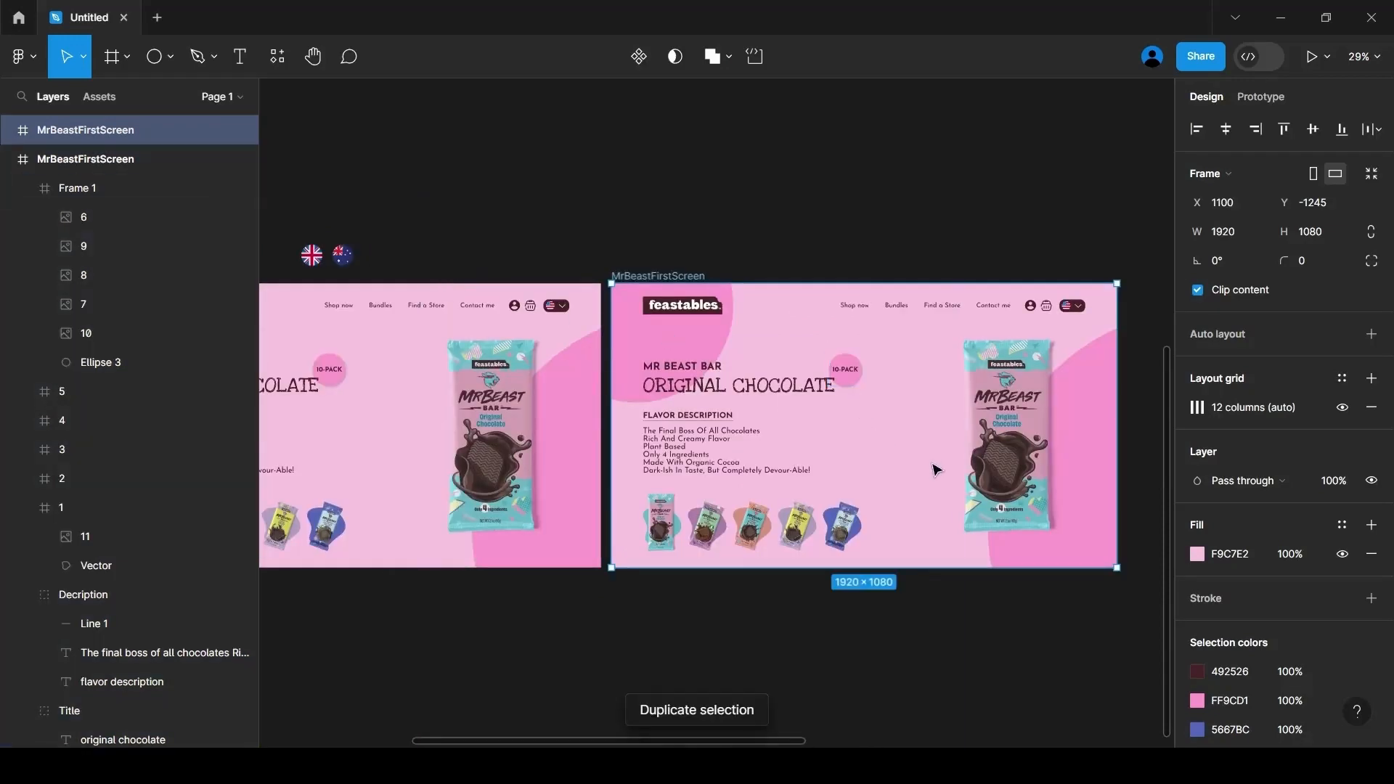
Rotate the wheel of bars in the duplicated screen to bring the Milk Chocolate bar upright into view
{"action": "scroll", "coordinate": [727, 519], "scroll_direction": "up", "scroll_amount": 3}
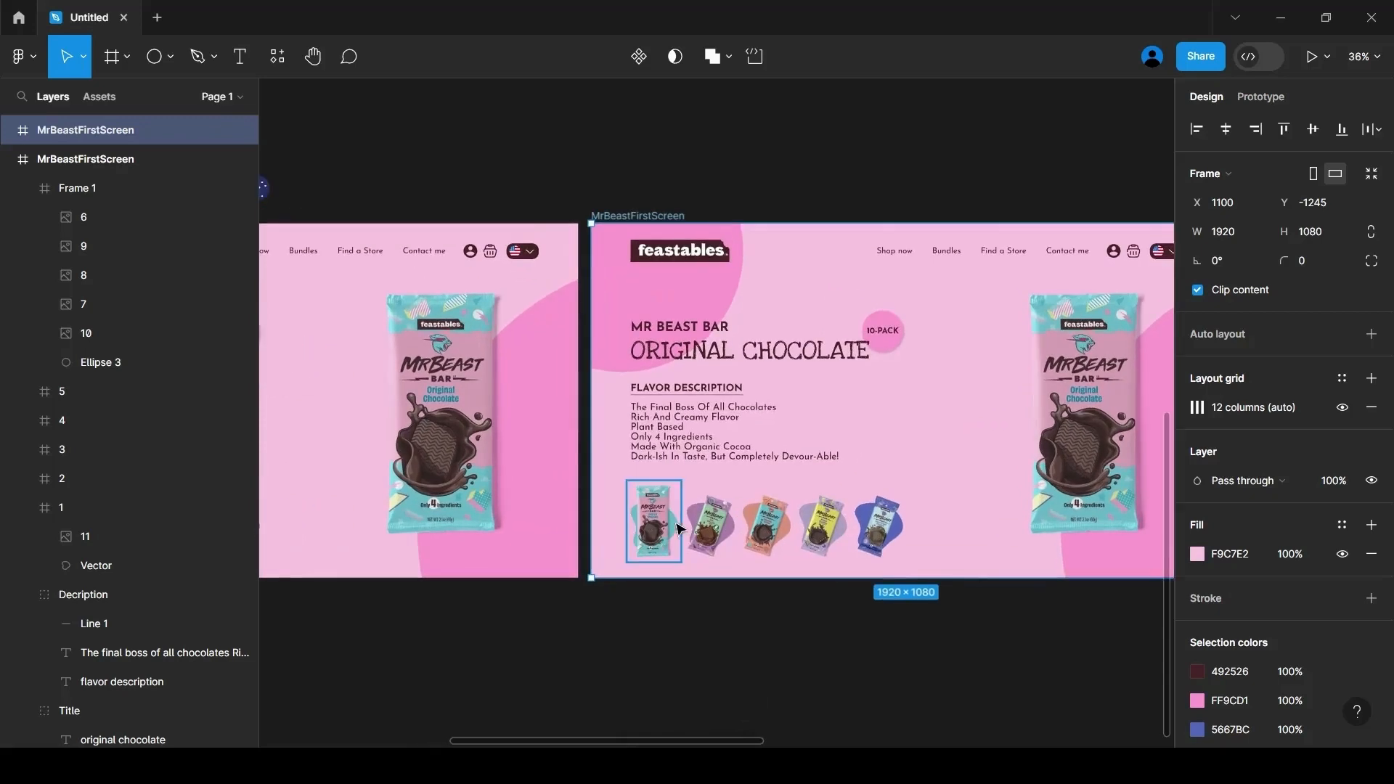
{"action": "scroll", "coordinate": [663, 520], "scroll_direction": "up", "scroll_amount": 2}
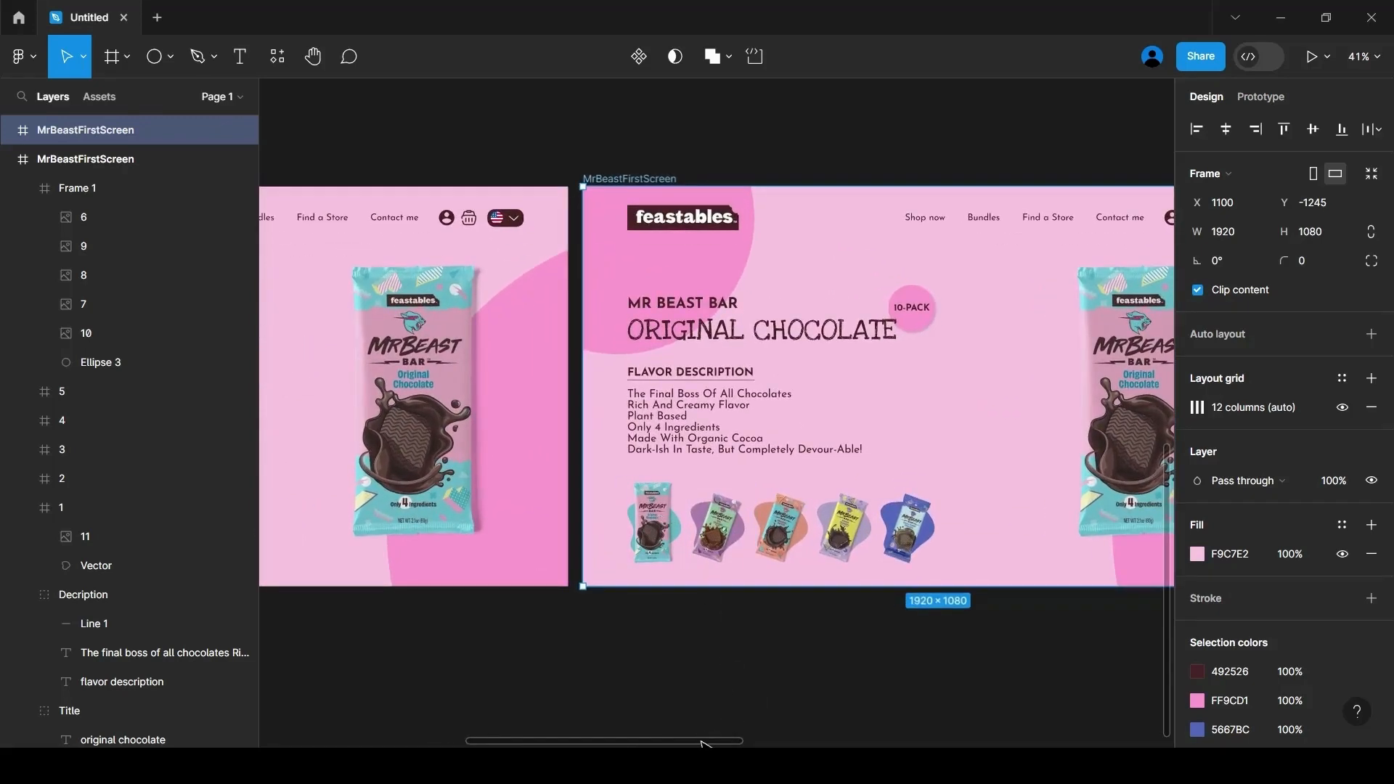
{"action": "left_click_drag", "start_coordinate": [701, 741], "coordinate": [793, 738]}
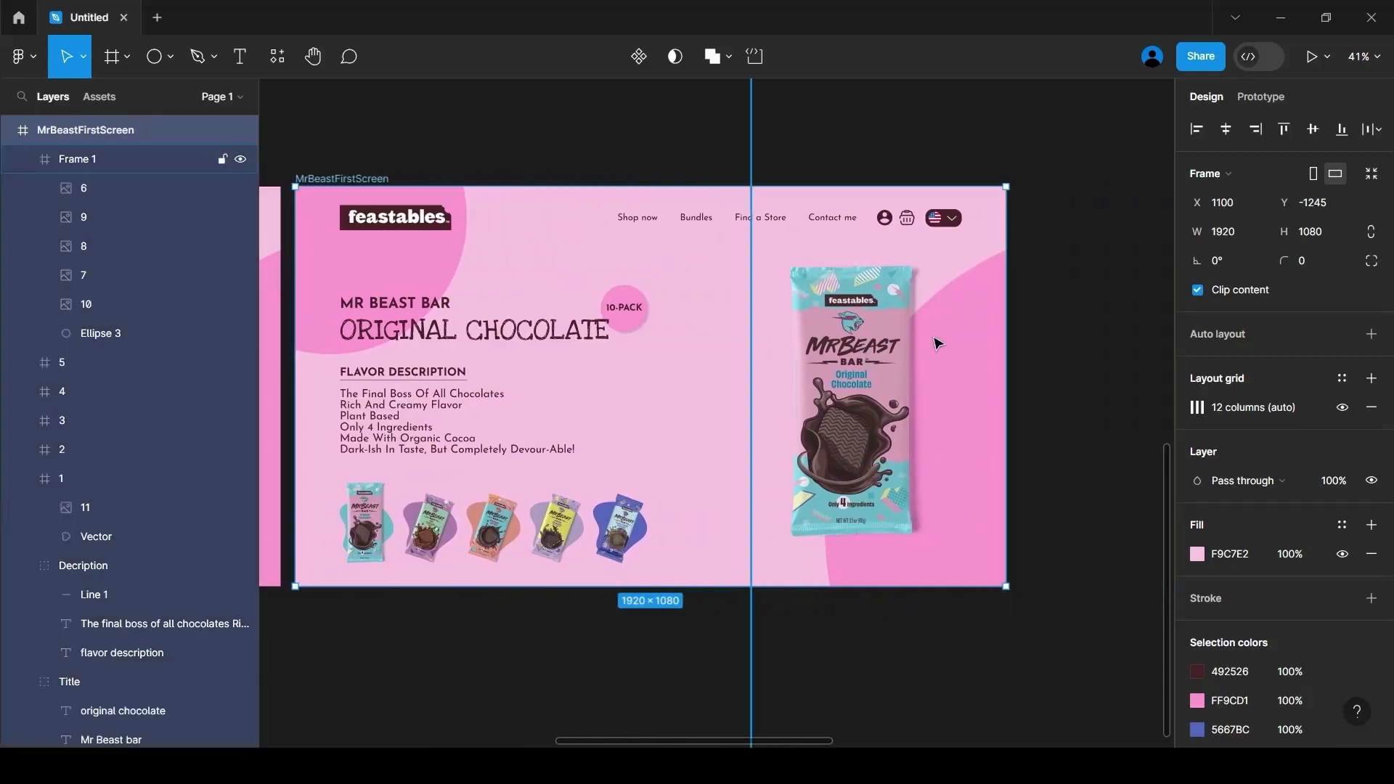
{"action": "left_click", "coordinate": [930, 343]}
{"action": "scroll", "coordinate": [758, 343], "scroll_direction": "down", "scroll_amount": 4}
{"action": "scroll", "coordinate": [758, 342], "scroll_direction": "down", "scroll_amount": 1}
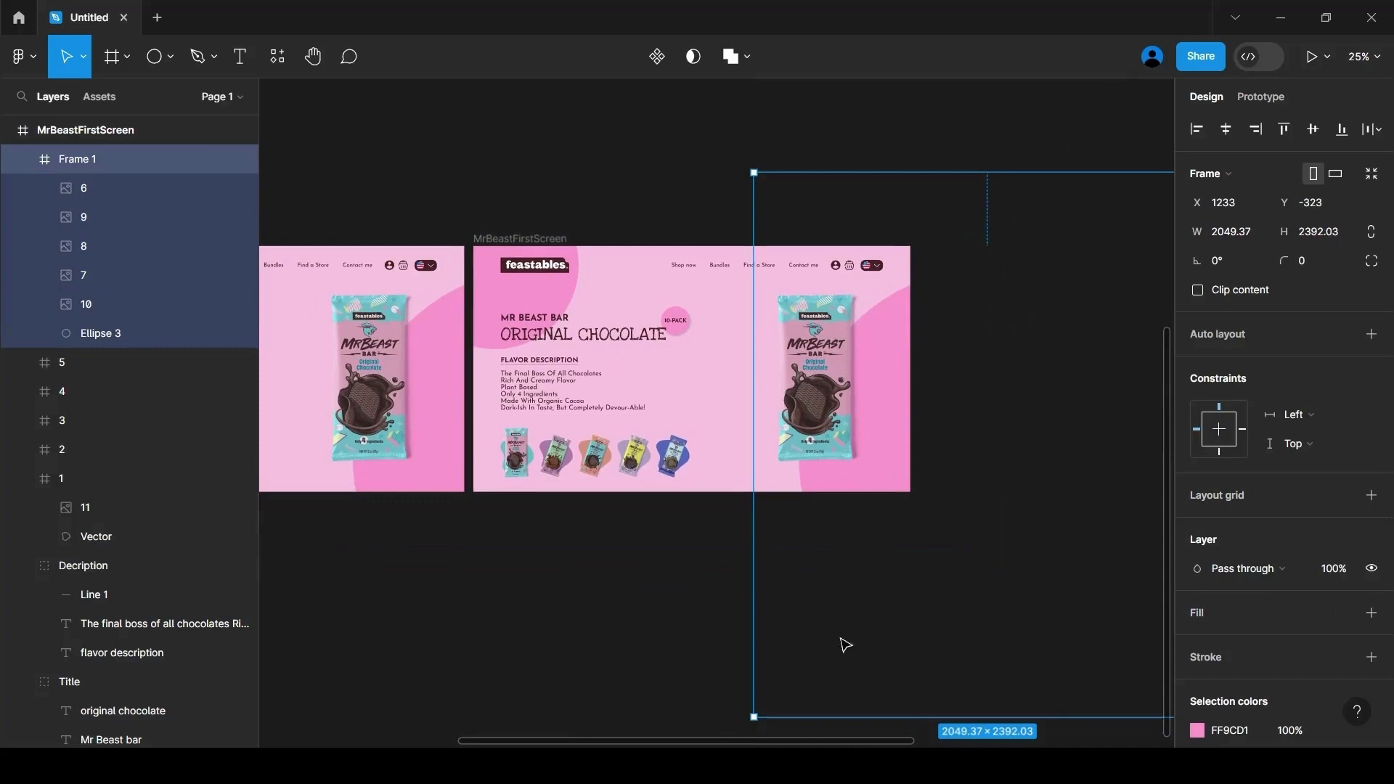
{"action": "left_click_drag", "start_coordinate": [848, 742], "coordinate": [945, 745]}
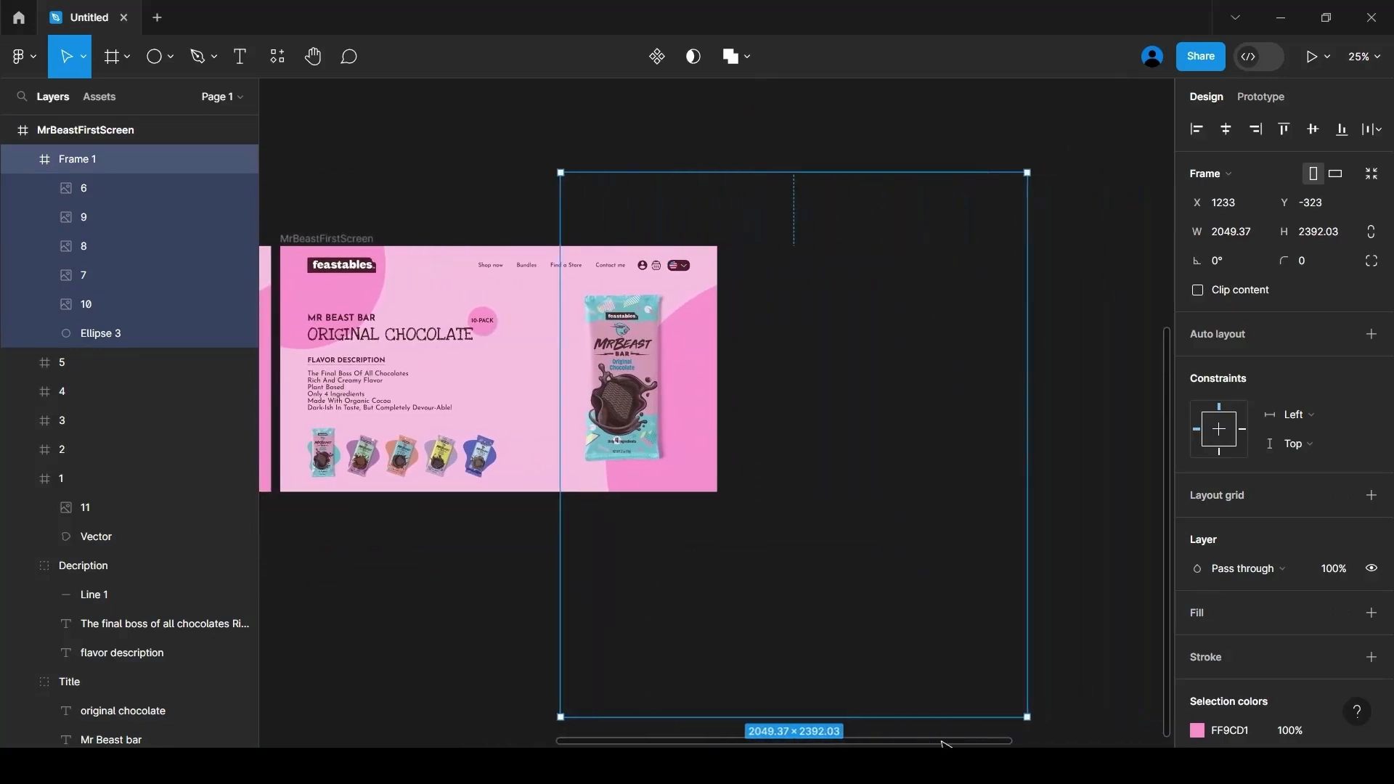
{"action": "left_click_drag", "start_coordinate": [1040, 168], "coordinate": [629, 109]}
{"action": "double_click", "coordinate": [651, 372]}
{"action": "left_click_drag", "start_coordinate": [765, 358], "coordinate": [678, 462]}
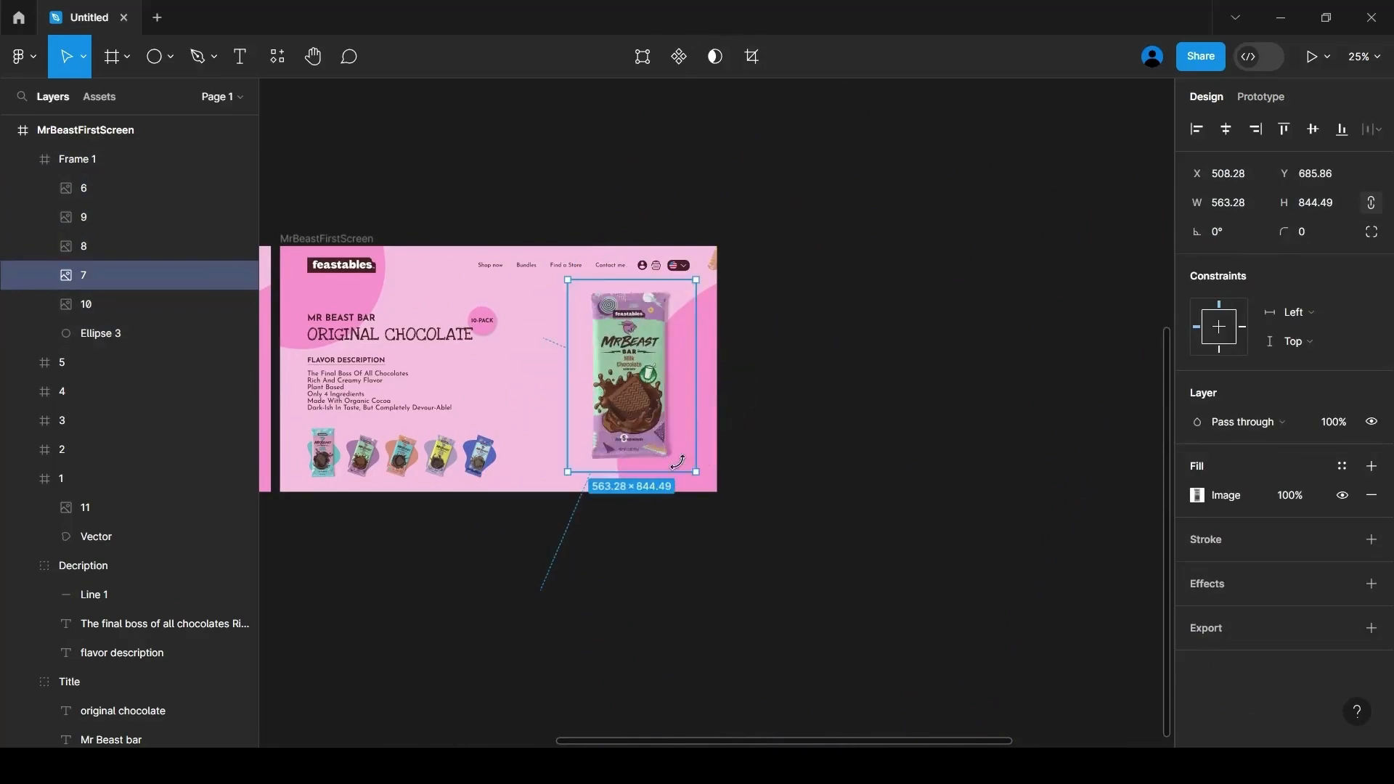
Set the first thumbnail's bar image in the duplicated screen to height 200 and rotation -20°, at X 70.4, Y 0
{"action": "left_click", "coordinate": [666, 579]}
{"action": "scroll", "coordinate": [301, 450], "scroll_direction": "up", "scroll_amount": 4}
{"action": "double_click", "coordinate": [354, 446]}
{"action": "left_click", "coordinate": [1328, 206]}
{"action": "type", "text": "200"}
{"action": "key", "text": "Return"}
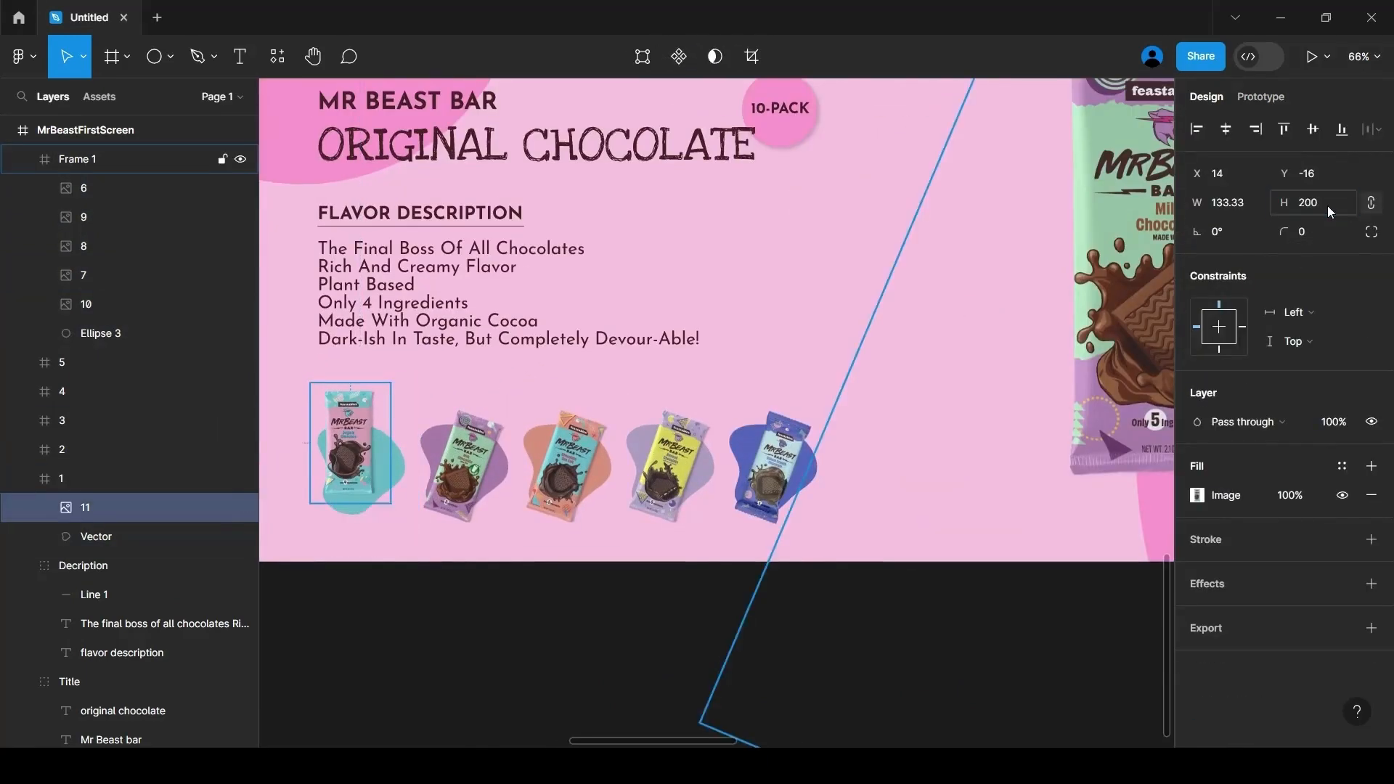
{"action": "left_click", "coordinate": [1217, 232]}
{"action": "type", "text": "-20"}
{"action": "key", "text": "Return"}
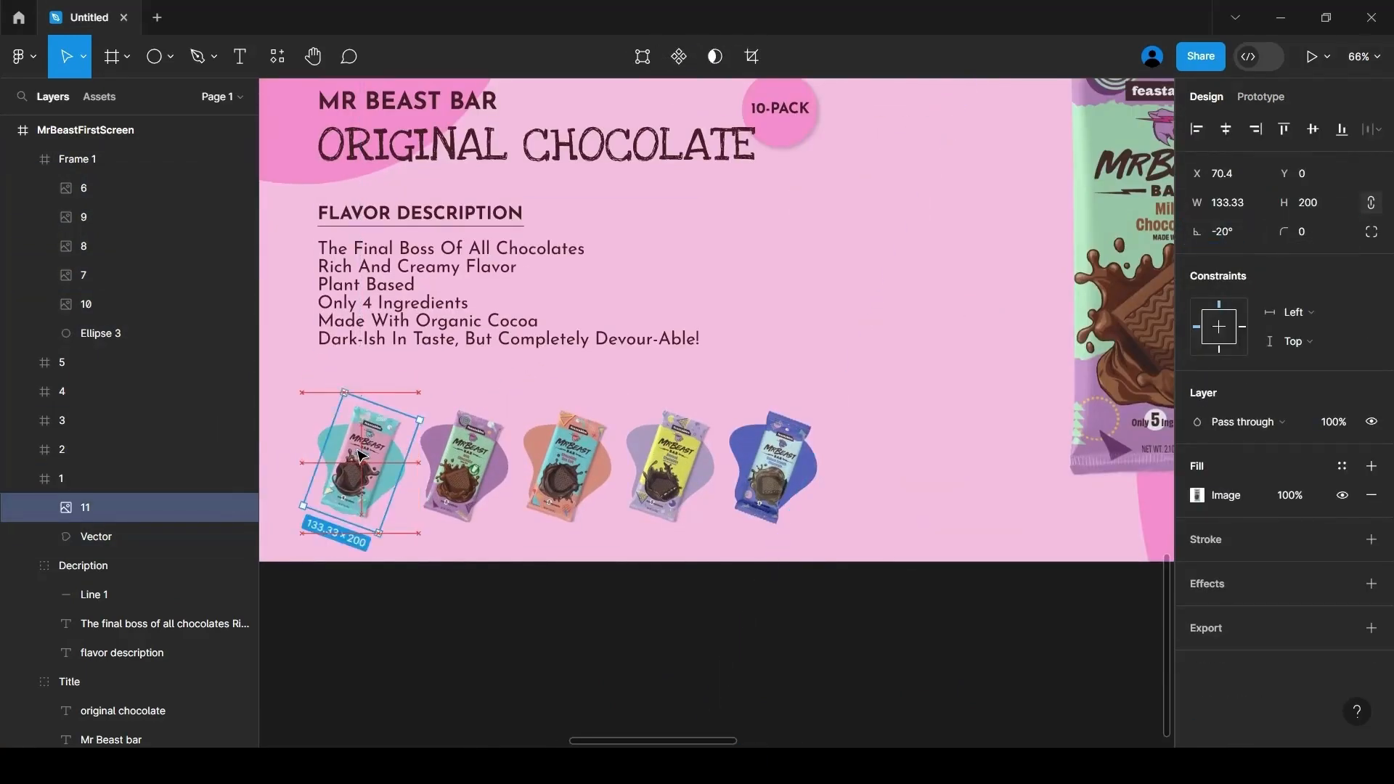
{"action": "left_click_drag", "start_coordinate": [357, 450], "coordinate": [359, 453]}
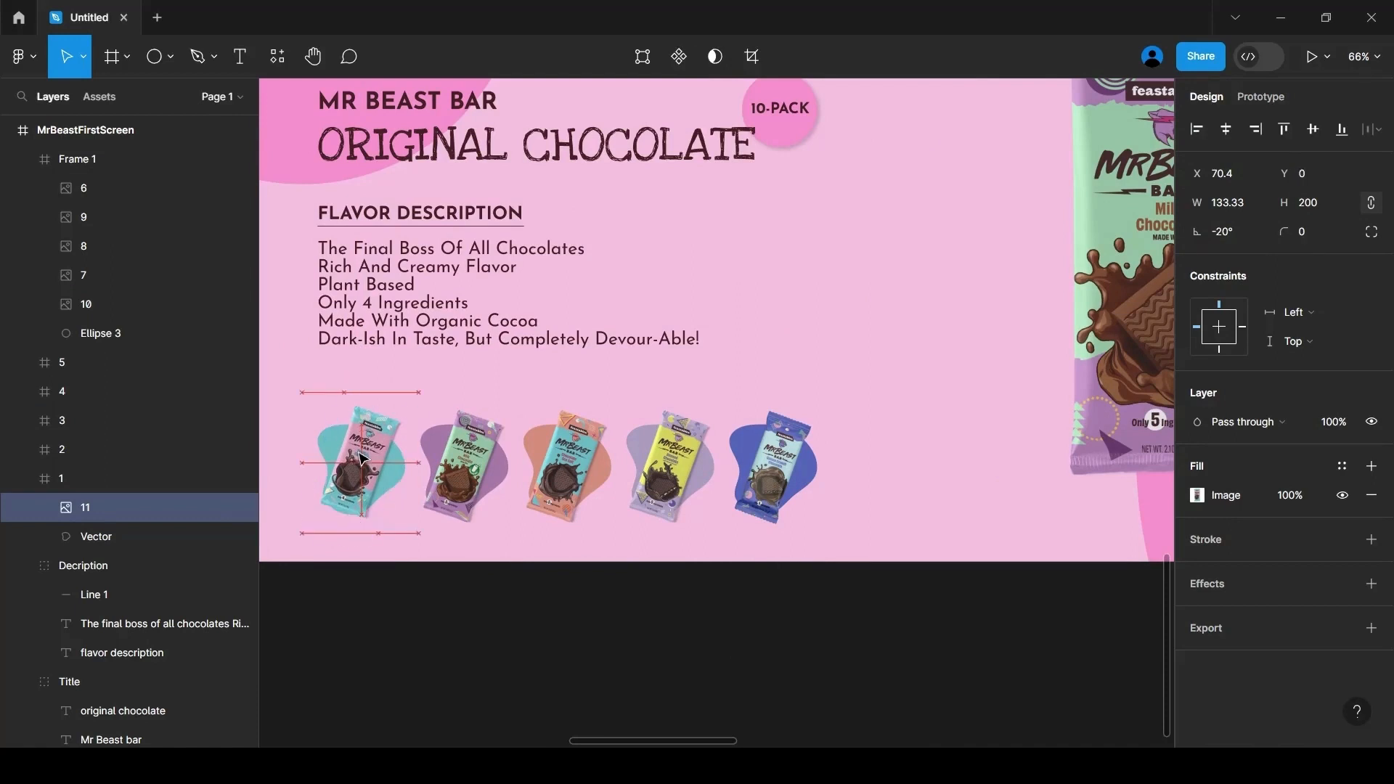
Nudge the first thumbnail's bar to Y 3 so that it lines up with the neighbouring thumbnails
{"action": "left_click", "coordinate": [127, 480]}
{"action": "left_click", "coordinate": [130, 507]}
{"action": "double_click", "coordinate": [459, 469]}
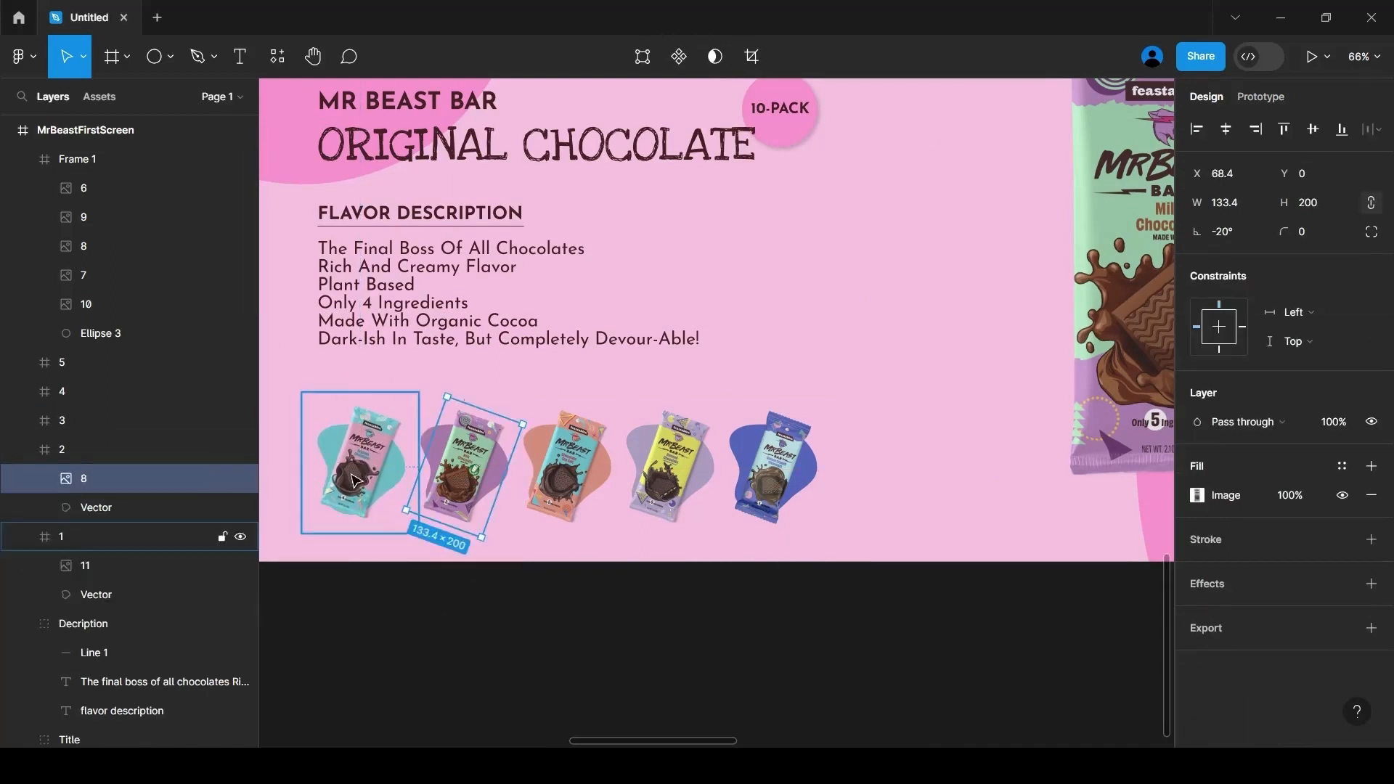
{"action": "double_click", "coordinate": [379, 466]}
{"action": "key", "text": "alt+Down"}
{"action": "key", "text": "alt+Down"}
{"action": "key", "text": "alt+Down"}
{"action": "key", "text": "alt+Down"}
{"action": "key", "text": "alt+Down"}
{"action": "key", "text": "Down"}
{"action": "key", "text": "Down"}
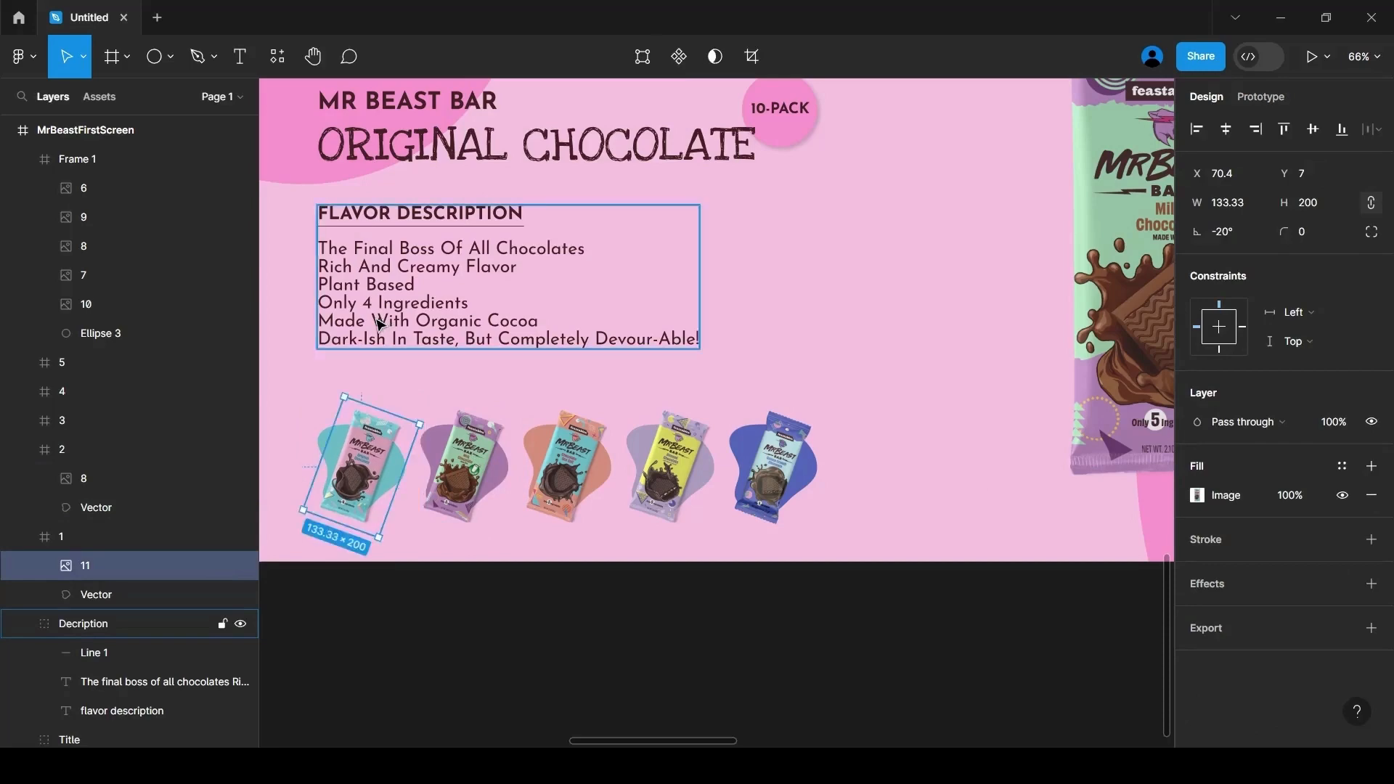
{"action": "left_click", "coordinate": [400, 626]}
{"action": "scroll", "coordinate": [400, 626], "scroll_direction": "down", "scroll_amount": 2, "text": "ctrl"}
{"action": "double_click", "coordinate": [370, 514]}
{"action": "double_click", "coordinate": [442, 512]}
{"action": "double_click", "coordinate": [381, 501]}
{"action": "key", "text": "alt+Up"}
{"action": "key", "text": "alt+Up"}
{"action": "key", "text": "alt+Up"}
{"action": "key", "text": "alt+Up"}
{"action": "key", "text": "alt+Up"}
{"action": "key", "text": "alt+Up"}
{"action": "key", "text": "alt+Up"}
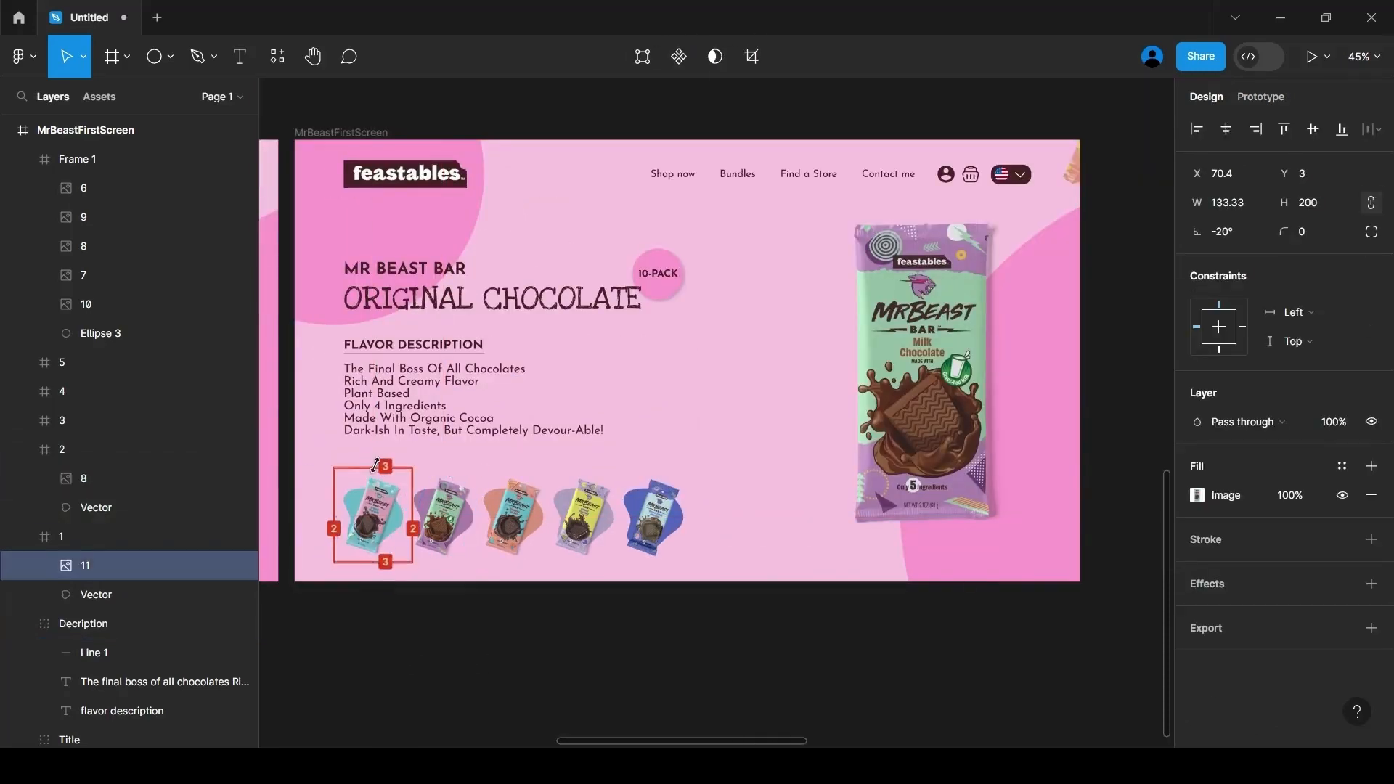
Enlarge the second thumbnail's bar to height 250, rotate it to 0° and place it at X 14, Y -16
{"action": "left_click", "coordinate": [545, 632]}
{"action": "double_click", "coordinate": [434, 512]}
{"action": "key", "text": "Return"}
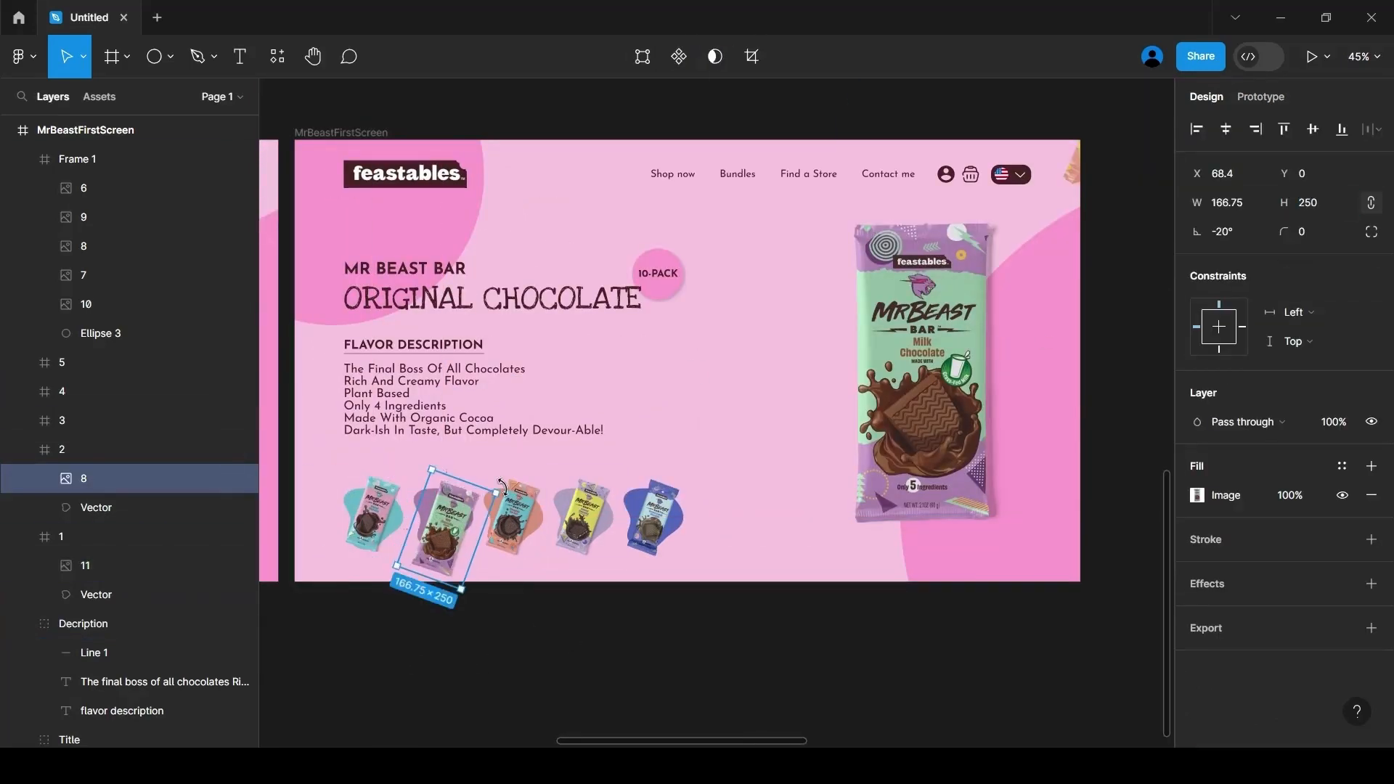
{"action": "left_click_drag", "start_coordinate": [463, 592], "coordinate": [449, 529]}
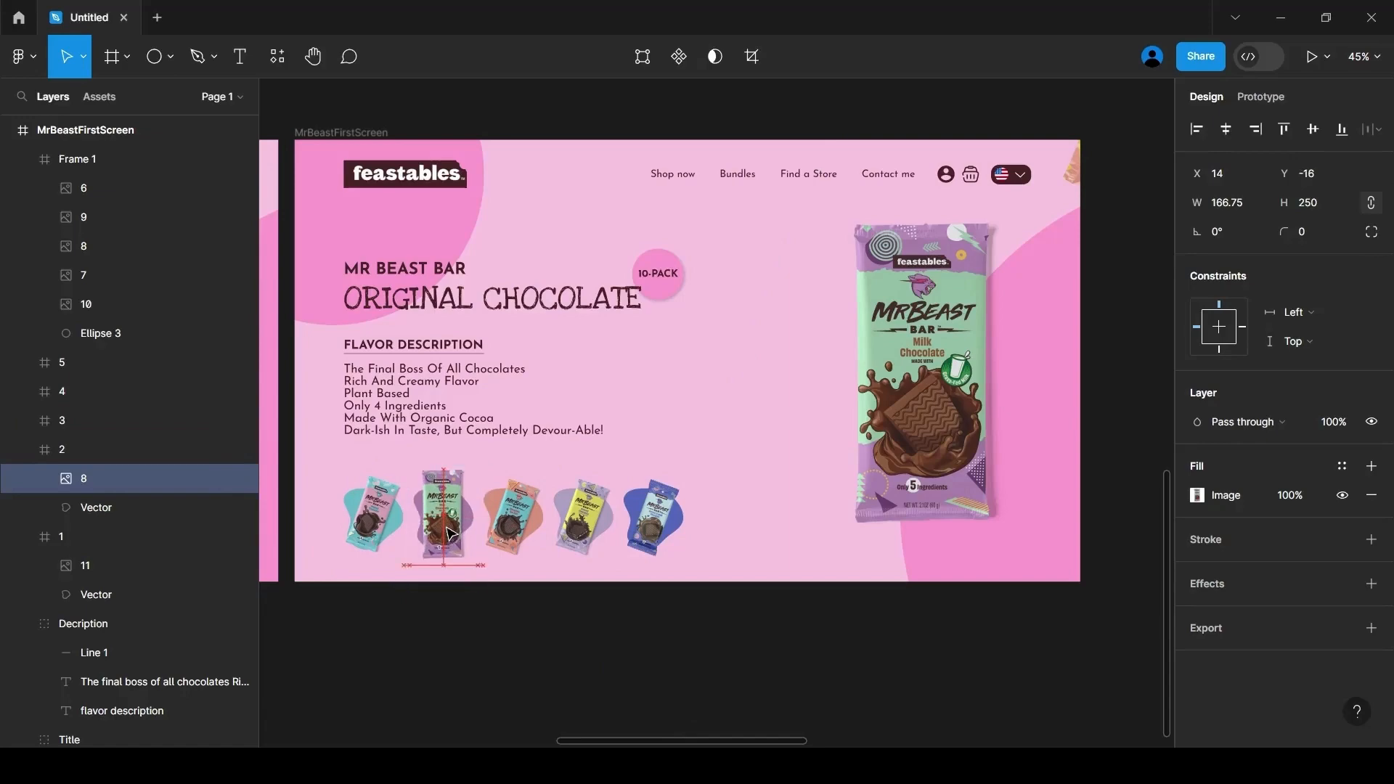
{"action": "left_click", "coordinate": [564, 668]}
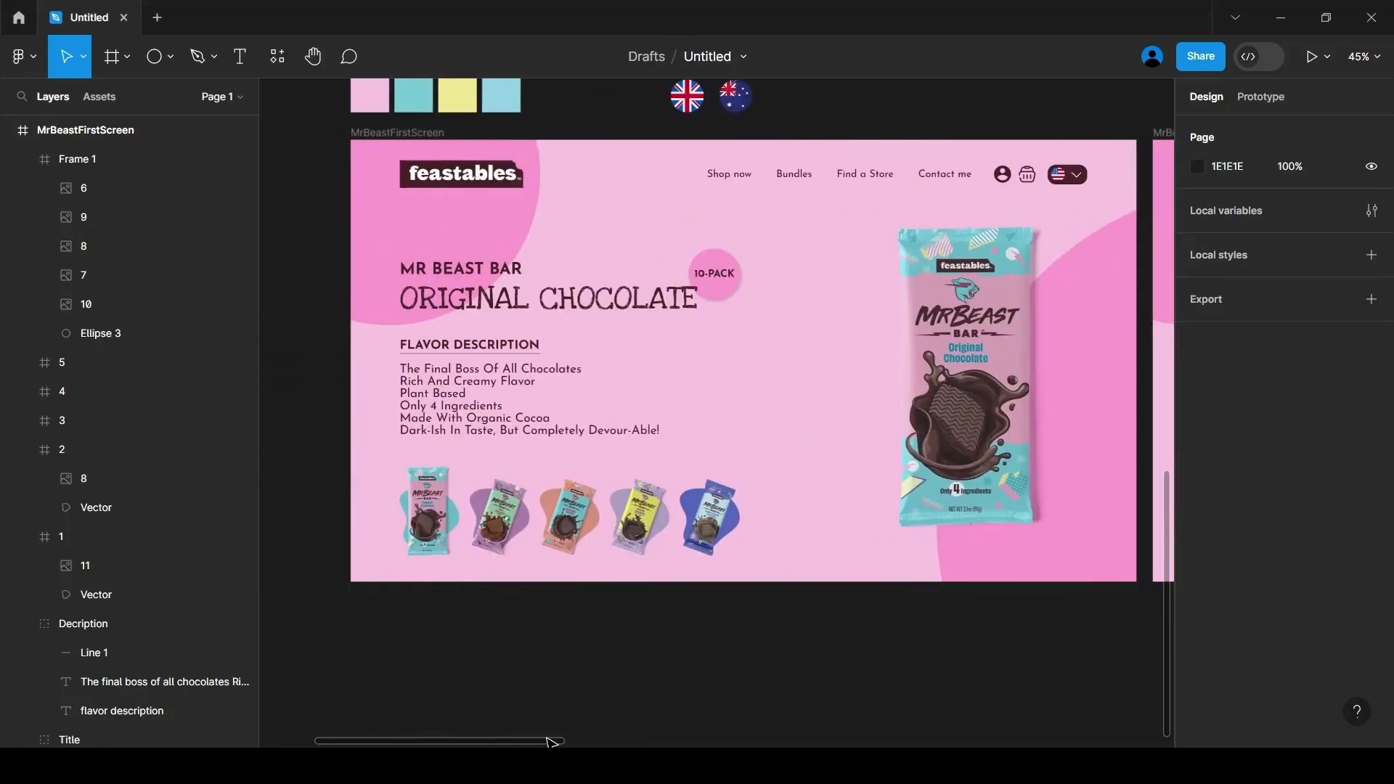
{"action": "left_click", "coordinate": [428, 514]}
{"action": "left_click", "coordinate": [548, 699]}
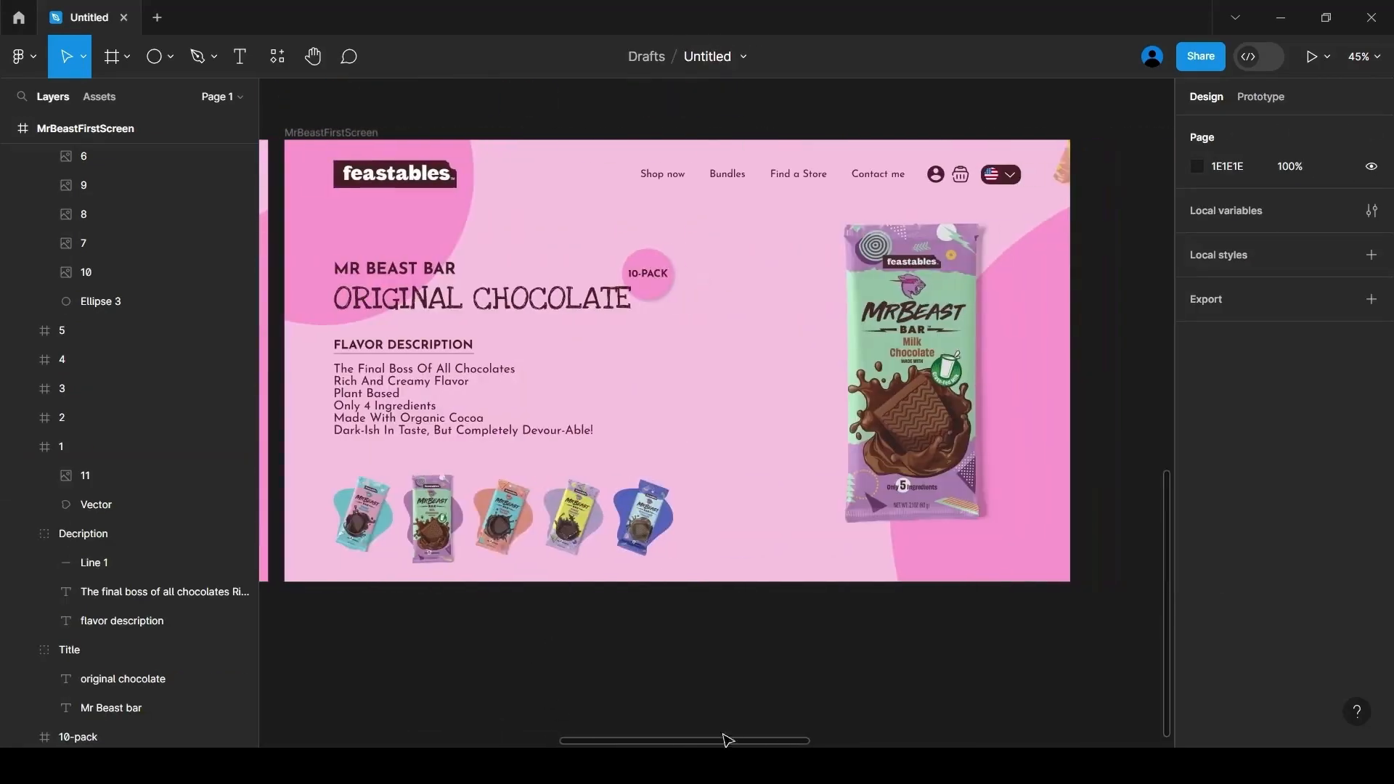
Fill the duplicated screen's background with green 94C0A5 sampled from the Milk Chocolate bar
{"action": "scroll", "coordinate": [532, 257], "scroll_direction": "down", "scroll_amount": 2}
{"action": "left_click_drag", "start_coordinate": [792, 740], "coordinate": [663, 740]}
{"action": "scroll", "coordinate": [719, 453], "scroll_direction": "down", "scroll_amount": 2}
{"action": "scroll", "coordinate": [846, 324], "scroll_direction": "up", "scroll_amount": 2}
{"action": "left_click", "coordinate": [680, 215]}
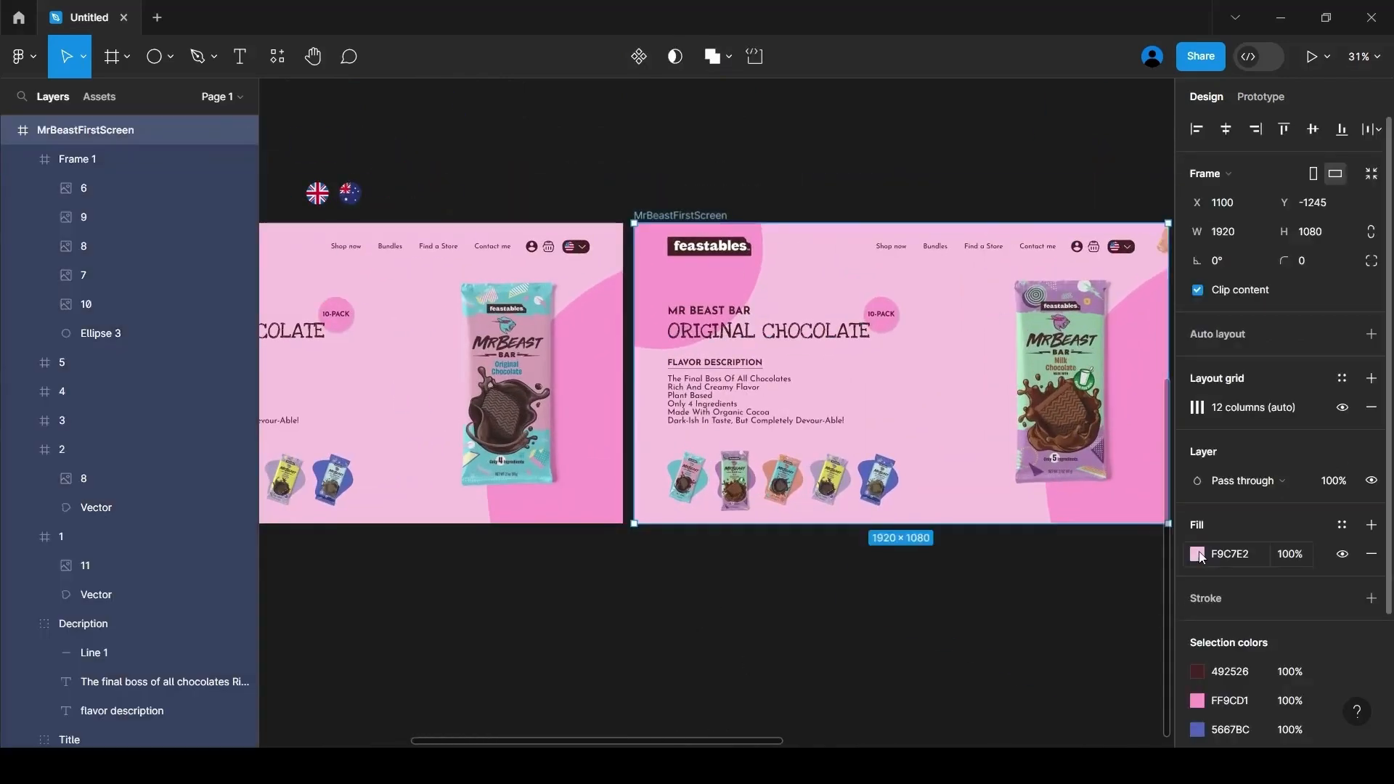
{"action": "left_click", "coordinate": [1198, 554]}
{"action": "left_click", "coordinate": [984, 528]}
{"action": "left_click", "coordinate": [824, 327]}
{"action": "left_click", "coordinate": [1157, 224]}
Fill the corner circle behind the logo and the large circle behind the Milk Chocolate bar with purple AA80AC
{"action": "left_click", "coordinate": [535, 291]}
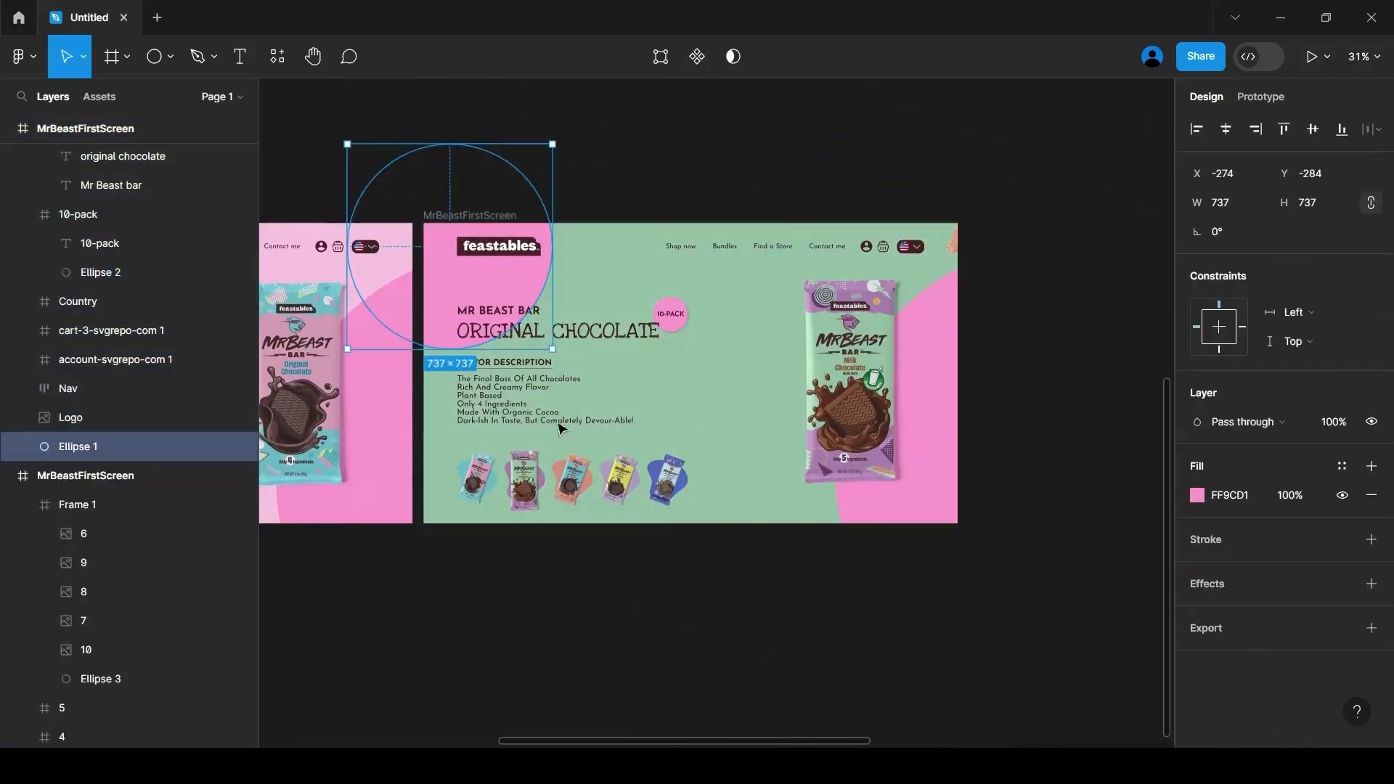
{"action": "left_click", "coordinate": [1196, 497]}
{"action": "left_click", "coordinate": [985, 532]}
{"action": "left_click", "coordinate": [887, 474]}
{"action": "double_click", "coordinate": [899, 504]}
{"action": "left_click", "coordinate": [1199, 497]}
{"action": "left_click", "coordinate": [1074, 647]}
{"action": "left_click", "coordinate": [1157, 226]}
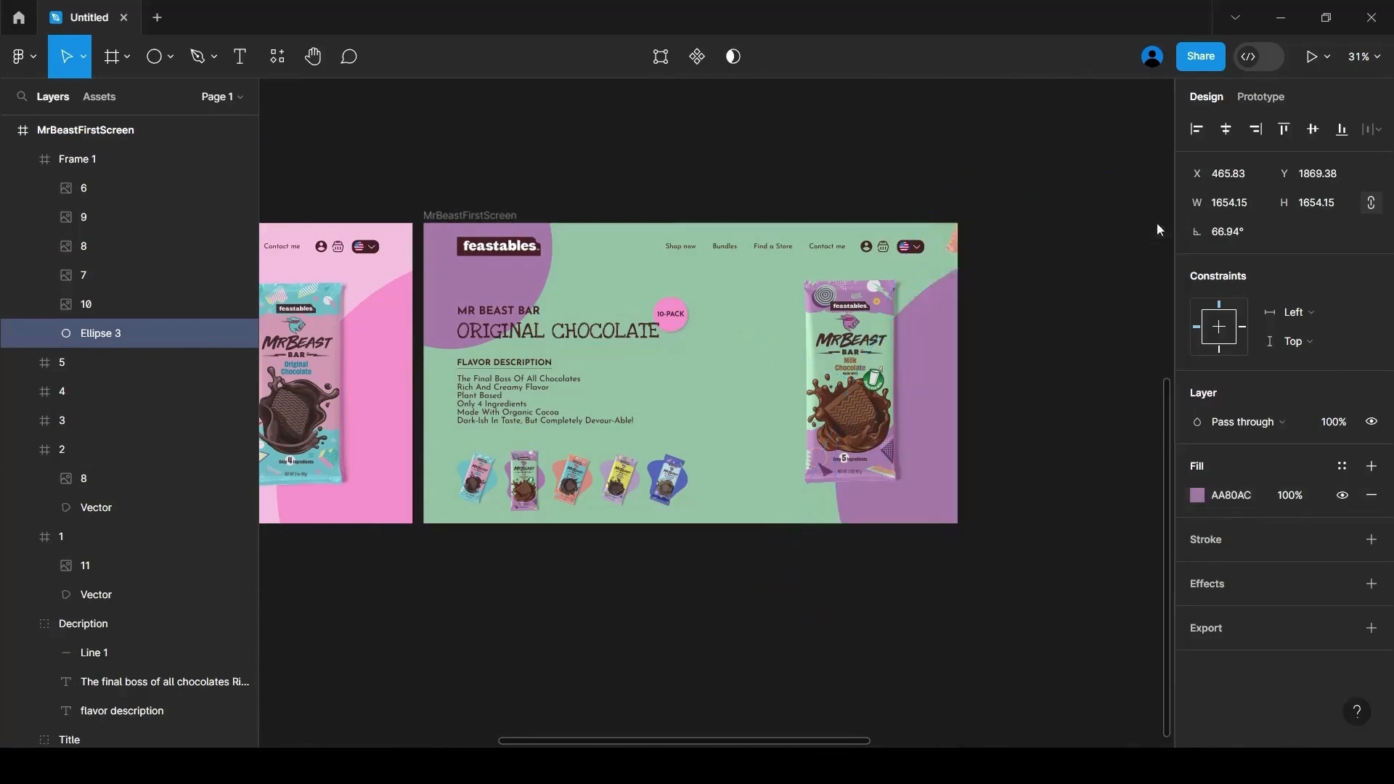
Fill the 10-pack badge circle on the green screen with the document's purple AA80AC
{"action": "left_click", "coordinate": [681, 610]}
{"action": "left_click", "coordinate": [670, 315]}
{"action": "left_click", "coordinate": [100, 504]}
{"action": "left_click", "coordinate": [1197, 497]}
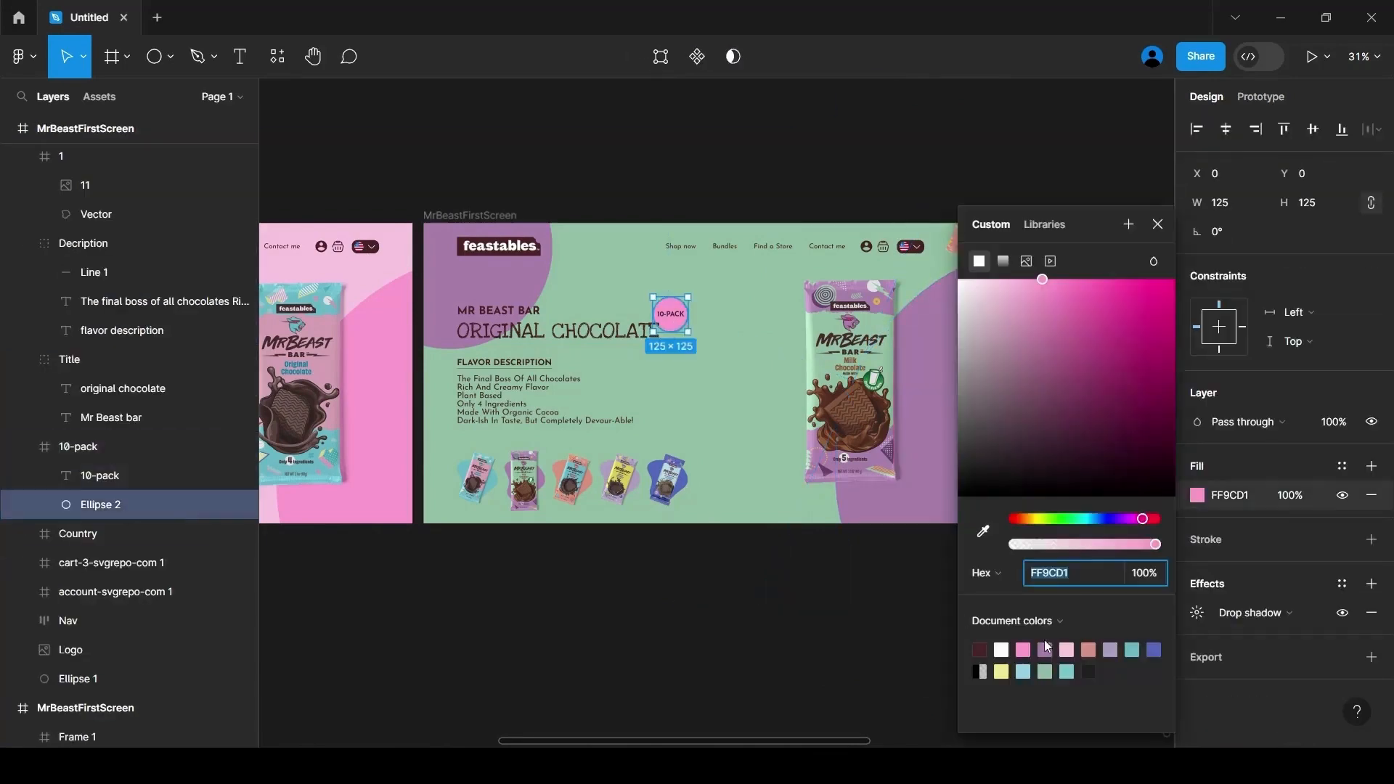
{"action": "left_click", "coordinate": [1046, 647]}
{"action": "left_click", "coordinate": [1157, 226]}
{"action": "left_click", "coordinate": [622, 584]}
Rename the green screen MrBeastFirstScreen-2, then duplicate it and name the copy MrBeastFirstScreen-3
{"action": "scroll", "coordinate": [536, 574], "scroll_direction": "down", "scroll_amount": 3}
{"action": "left_click", "coordinate": [555, 342]}
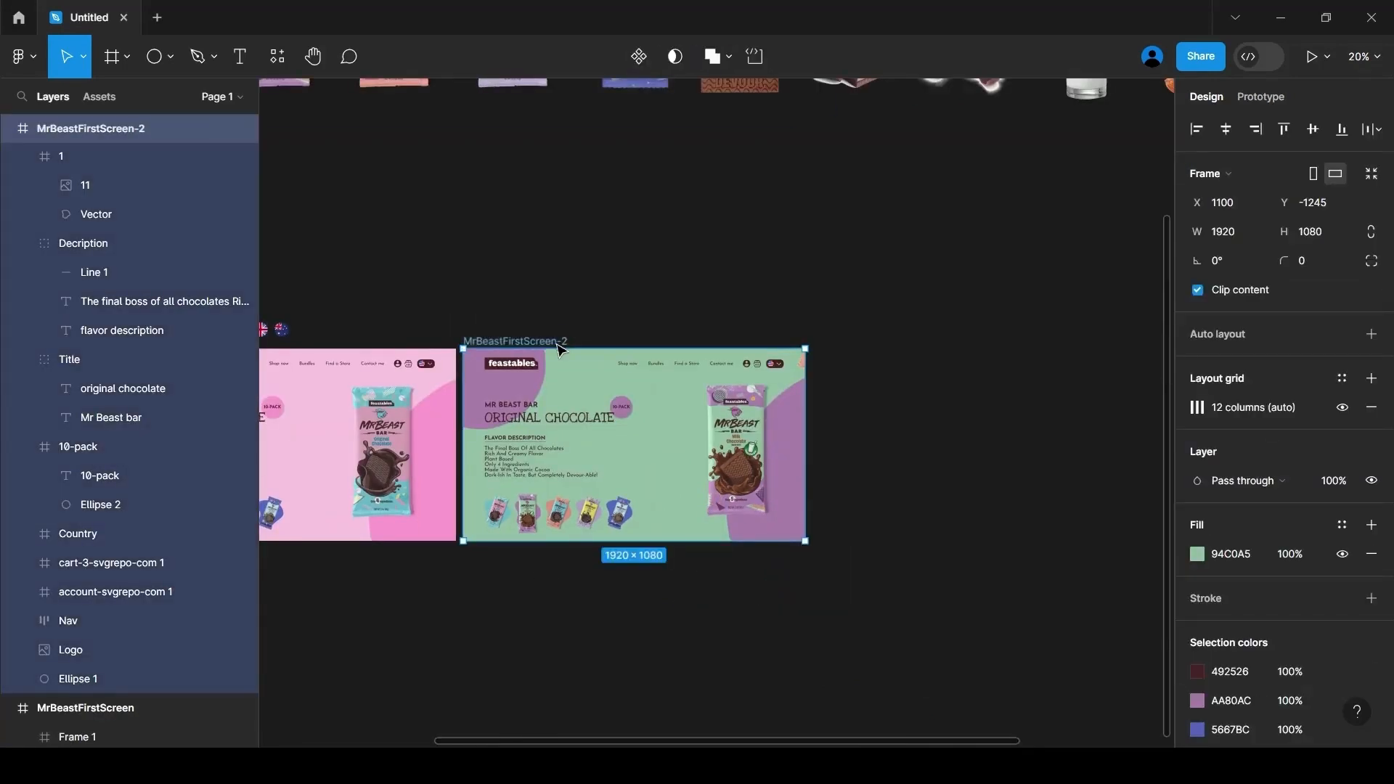
{"action": "key", "text": "ctrl+d"}
{"action": "scroll", "coordinate": [726, 603], "scroll_direction": "right", "scroll_amount": 4}
{"action": "left_click", "coordinate": [600, 535]}
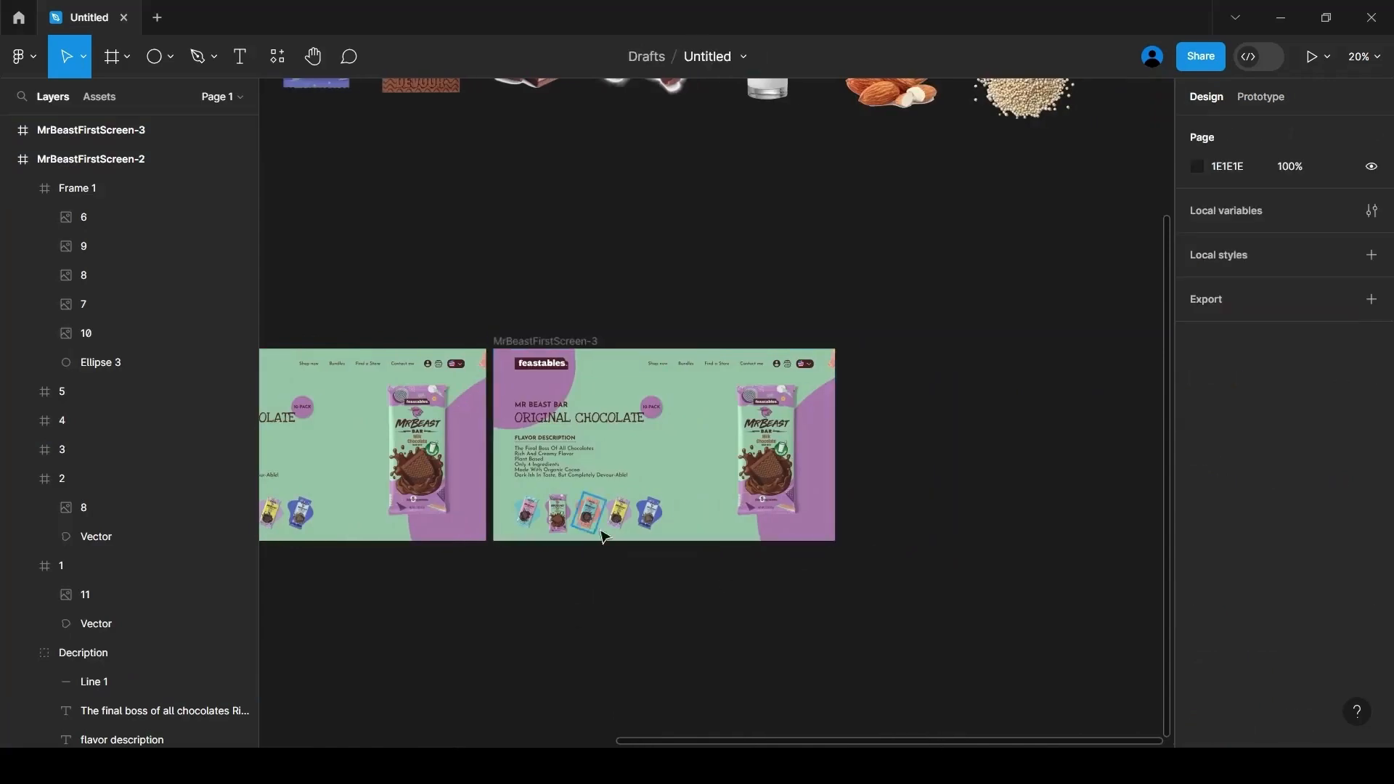
Return the second thumbnail's bar in MrBeastFirstScreen-3 to height 200 and rotation -20°
{"action": "scroll", "coordinate": [601, 535], "scroll_direction": "up", "scroll_amount": 5}
{"action": "left_click", "coordinate": [528, 512]}
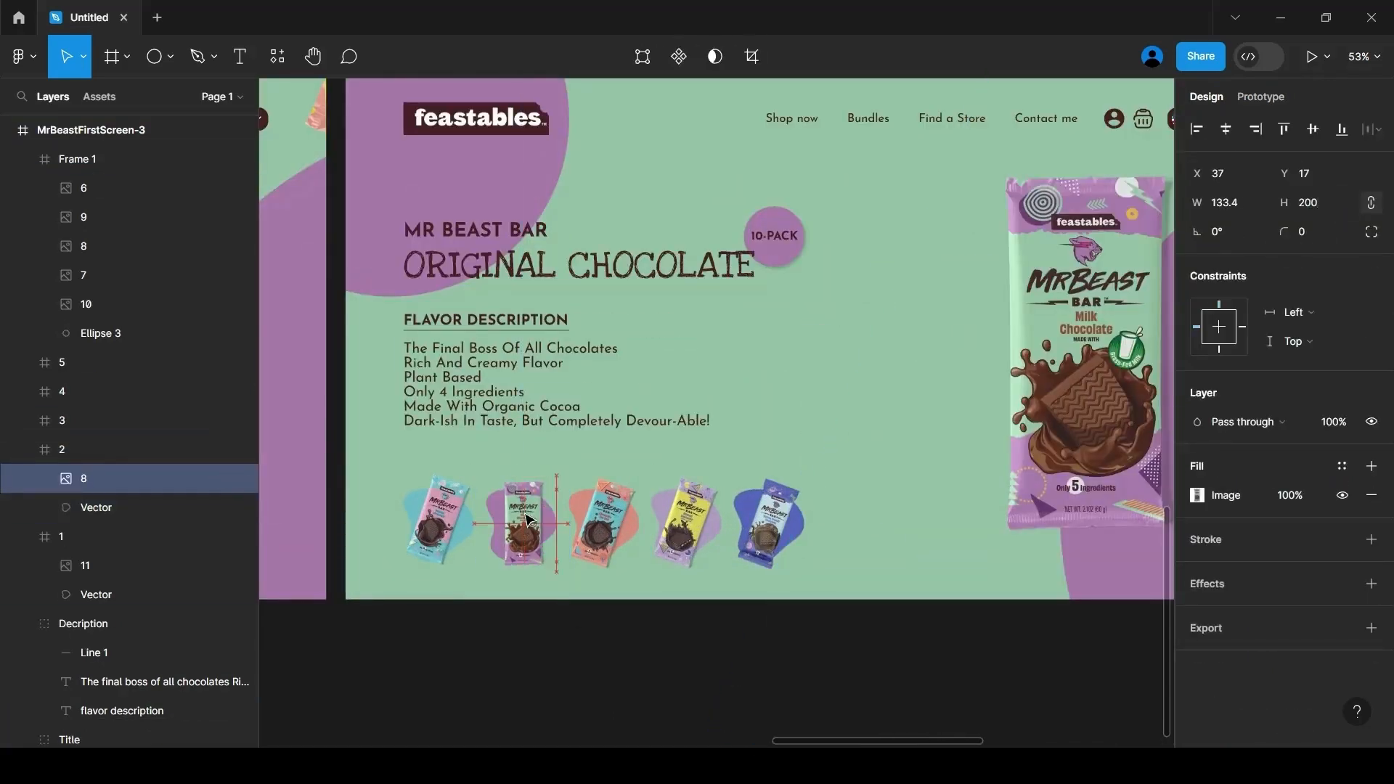
{"action": "left_click", "coordinate": [1232, 240]}
{"action": "type", "text": "-2"}
Enlarge the third thumbnail's bar to height 250, rotate it to 0° and center it over its shape at X 13.73, Y -8.03
{"action": "left_click", "coordinate": [513, 695]}
{"action": "double_click", "coordinate": [611, 529]}
{"action": "left_click", "coordinate": [1319, 204]}
{"action": "type", "text": "250"}
{"action": "key", "text": "Return"}
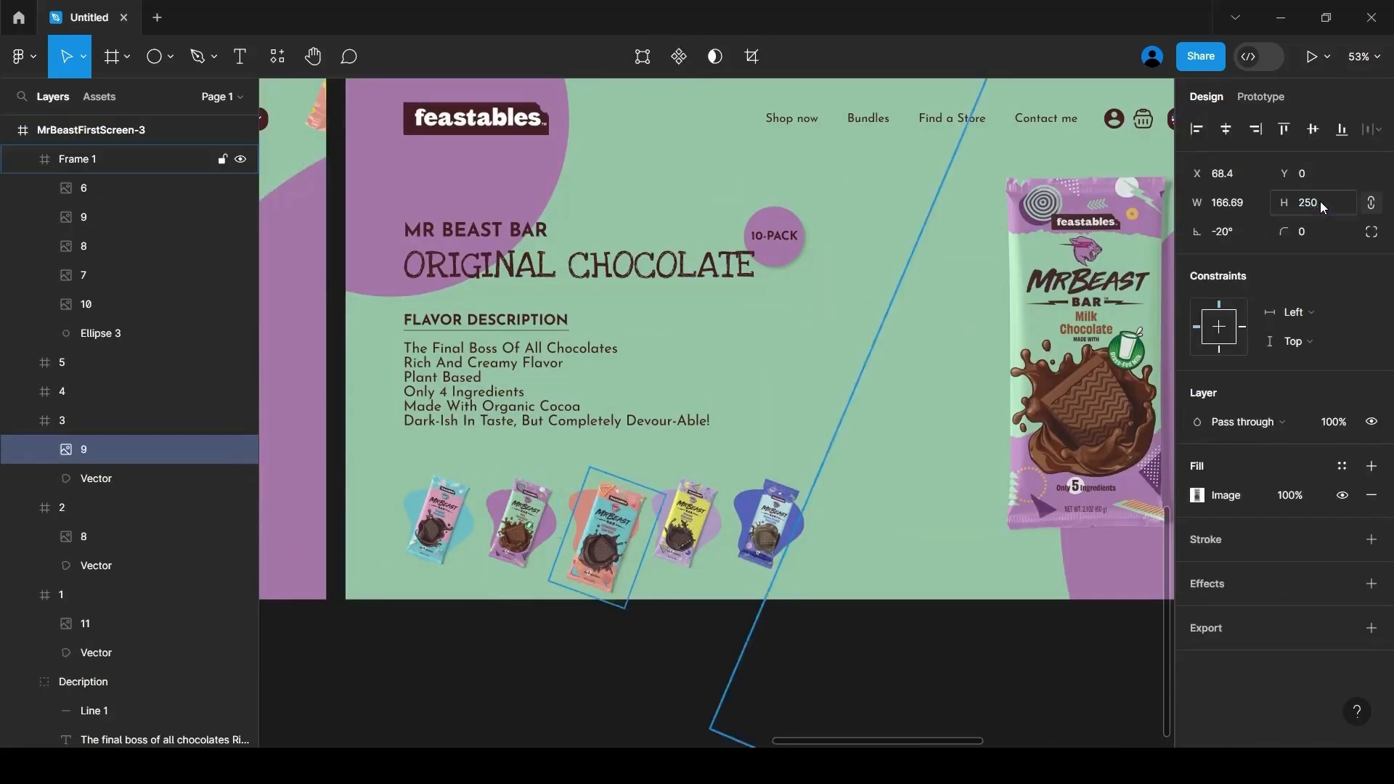
{"action": "left_click_drag", "start_coordinate": [610, 528], "coordinate": [607, 514]}
{"action": "left_click", "coordinate": [1237, 237]}
{"action": "type", "text": "0"}
{"action": "key", "text": "Return"}
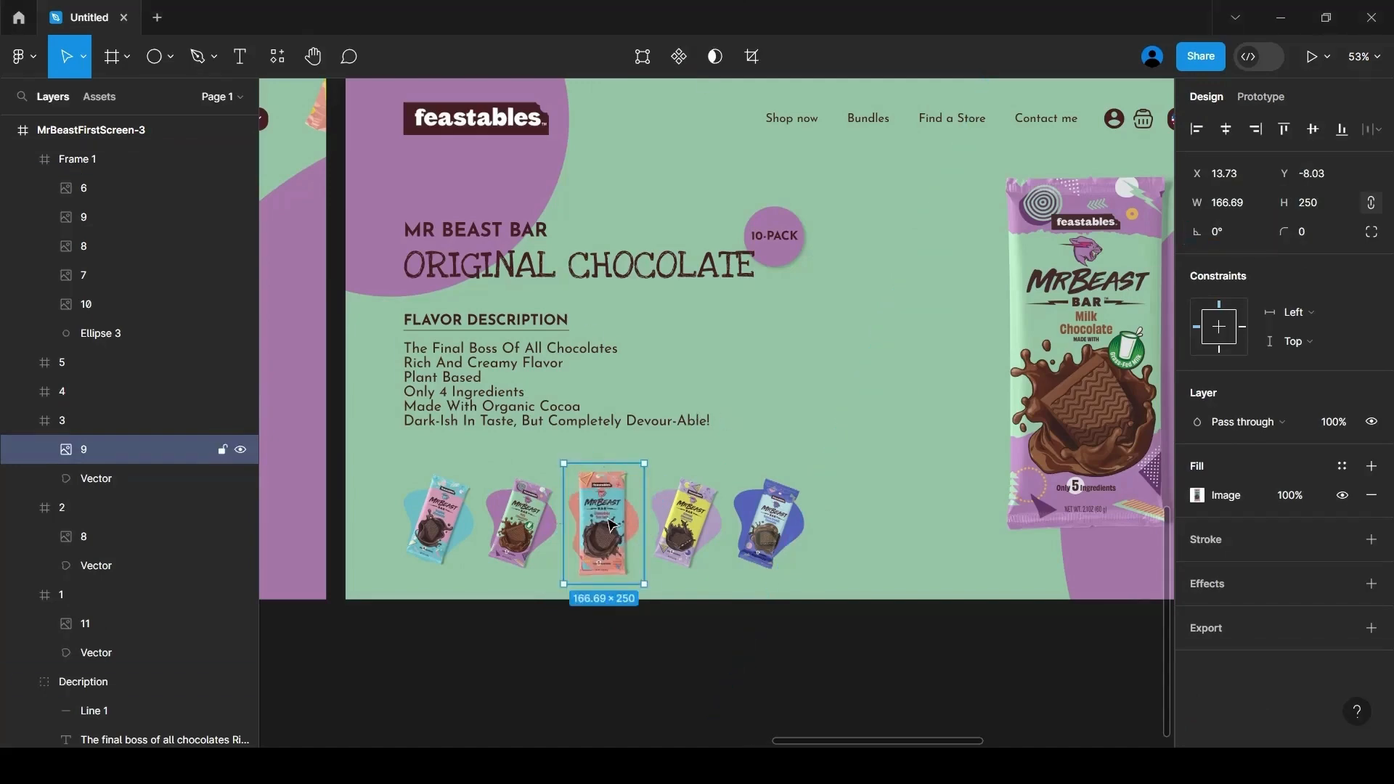
Rotate the wheel in MrBeastFirstScreen-3 to show the Chocolate Sea Salt bar upright and compare its placement with the second screen
{"action": "left_click_drag", "start_coordinate": [827, 738], "coordinate": [923, 741]}
{"action": "scroll", "coordinate": [872, 512], "scroll_direction": "down", "scroll_amount": 3}
{"action": "left_click", "coordinate": [825, 429]}
{"action": "left_click_drag", "start_coordinate": [747, 110], "coordinate": [561, 538]}
{"action": "double_click", "coordinate": [735, 416]}
{"action": "left_click_drag", "start_coordinate": [881, 398], "coordinate": [673, 526]}
{"action": "left_click", "coordinate": [615, 639]}
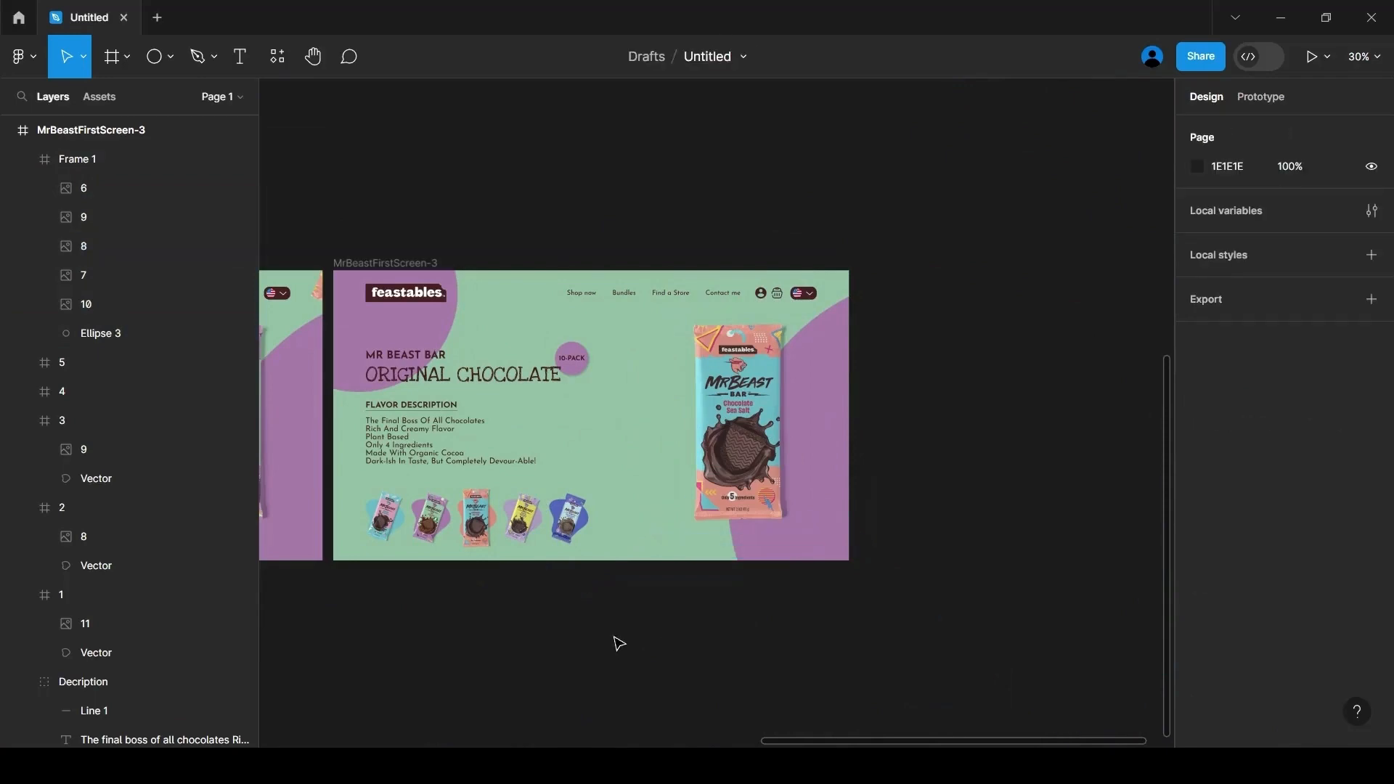
{"action": "left_click_drag", "start_coordinate": [791, 743], "coordinate": [760, 743]}
{"action": "double_click", "coordinate": [305, 429]}
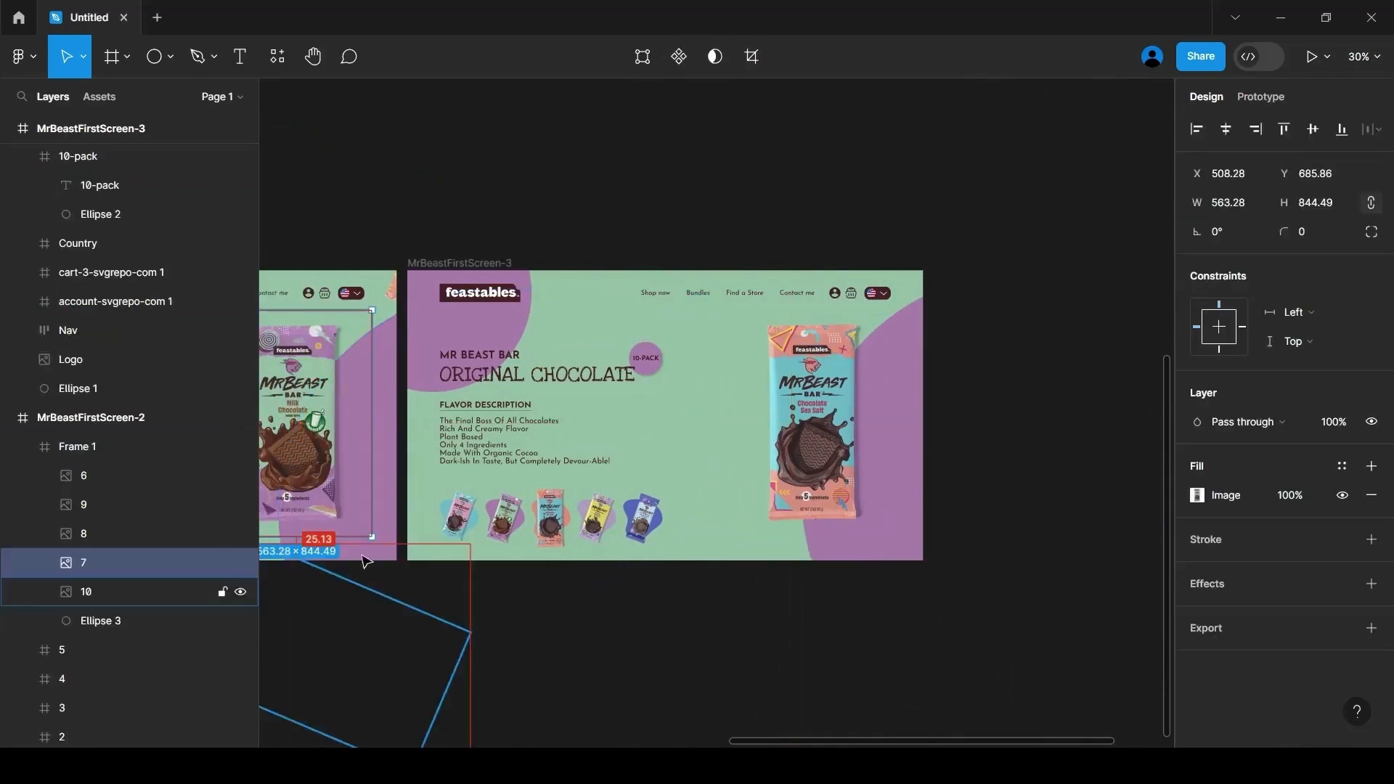
{"action": "double_click", "coordinate": [812, 505]}
{"action": "left_click", "coordinate": [596, 614]}
Fill the MrBeastFirstScreen-3 background with turquoise 7AC8D6 sampled from the color swatches above the first screen
{"action": "scroll", "coordinate": [659, 395], "scroll_direction": "down", "scroll_amount": 3}
{"action": "left_click_drag", "start_coordinate": [764, 740], "coordinate": [553, 740]}
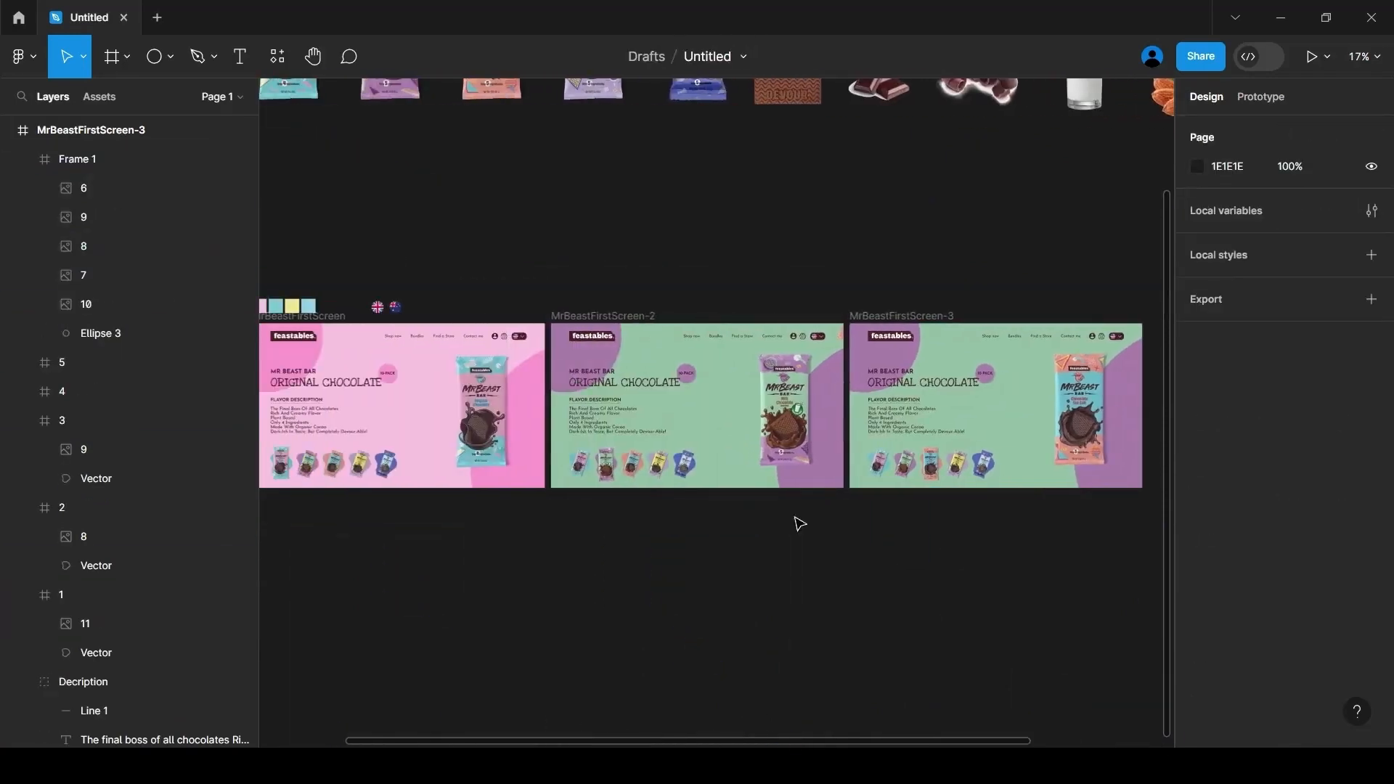
{"action": "left_click", "coordinate": [901, 316]}
{"action": "left_click", "coordinate": [1197, 553]}
{"action": "left_click", "coordinate": [983, 531]}
{"action": "left_click", "coordinate": [275, 304]}
Fill the corner circle and the 10-pack badge circle of MrBeastFirstScreen-3 with coral D8917E sampled from the bar
{"action": "left_click", "coordinate": [812, 720]}
{"action": "left_click_drag", "start_coordinate": [813, 740], "coordinate": [1006, 740]}
{"action": "scroll", "coordinate": [770, 493], "scroll_direction": "up", "scroll_amount": 3}
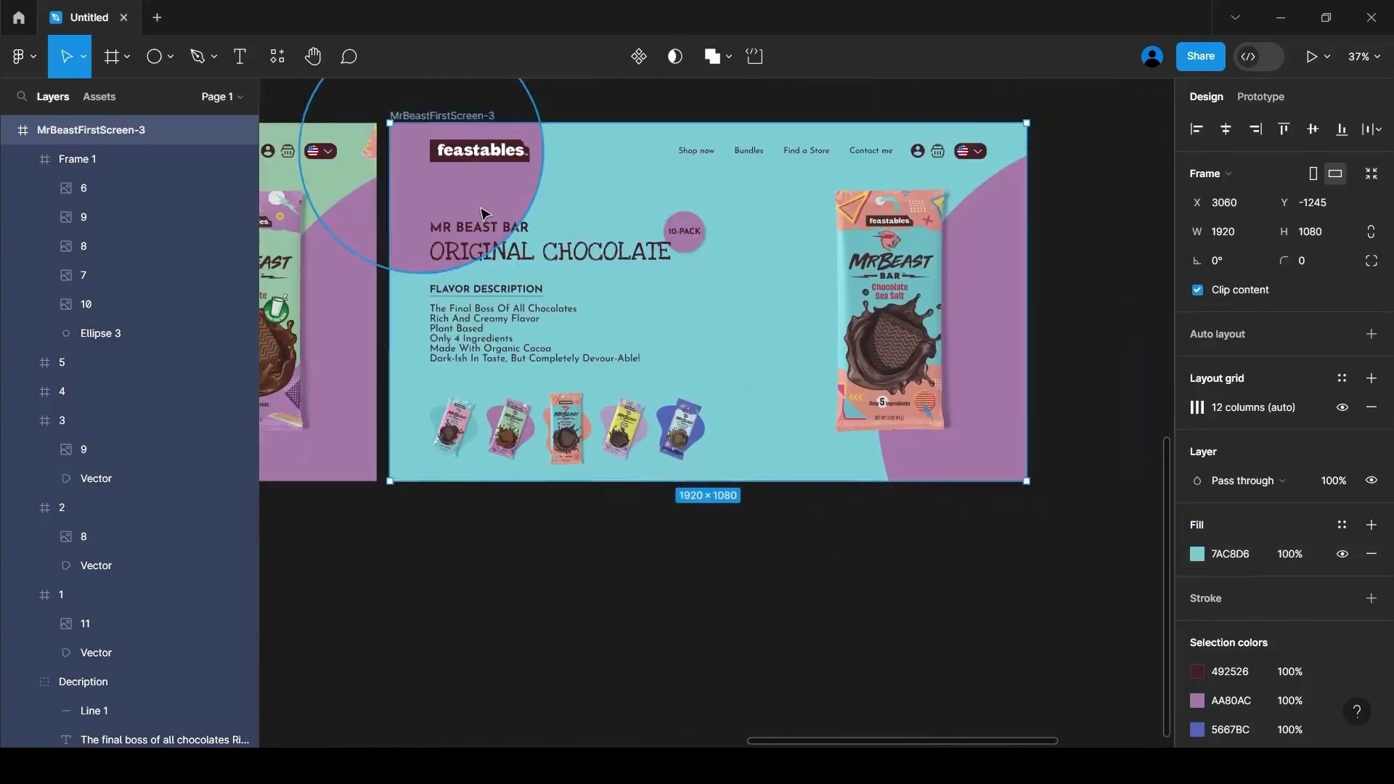
{"action": "left_click", "coordinate": [483, 213]}
{"action": "left_click", "coordinate": [120, 218], "text": "ctrl"}
{"action": "left_click", "coordinate": [120, 273], "text": "ctrl"}
{"action": "scroll", "coordinate": [119, 280], "scroll_direction": "up", "scroll_amount": 2}
{"action": "scroll", "coordinate": [118, 280], "scroll_direction": "down", "scroll_amount": 1}
{"action": "left_click", "coordinate": [1197, 538]}
{"action": "left_click", "coordinate": [982, 532]}
{"action": "left_click", "coordinate": [929, 205]}
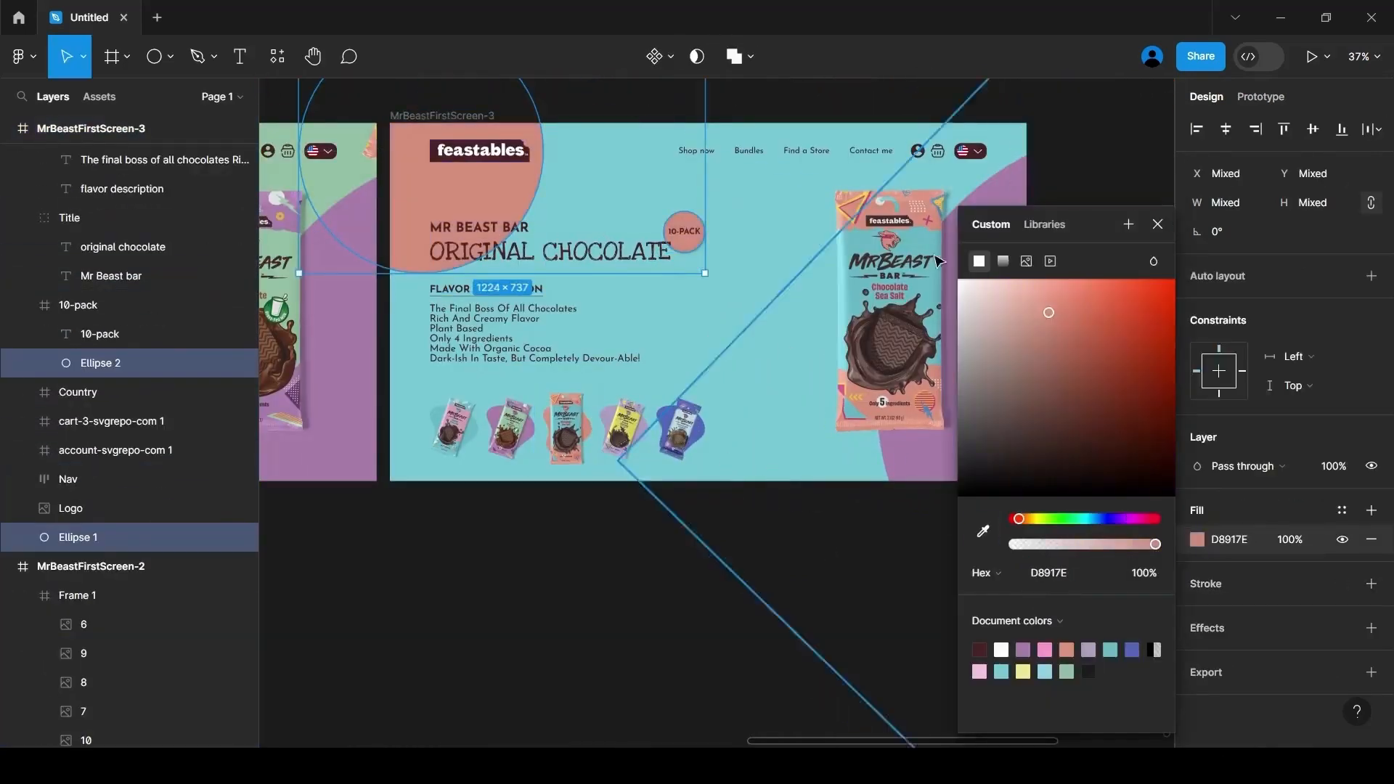
Fill the large circle behind the Chocolate Sea Salt bar with the coral sampled from the corner circle
{"action": "double_click", "coordinate": [914, 458]}
{"action": "left_click", "coordinate": [1198, 495]}
{"action": "left_click", "coordinate": [982, 531]}
{"action": "left_click", "coordinate": [521, 214]}
{"action": "left_click", "coordinate": [746, 547]}
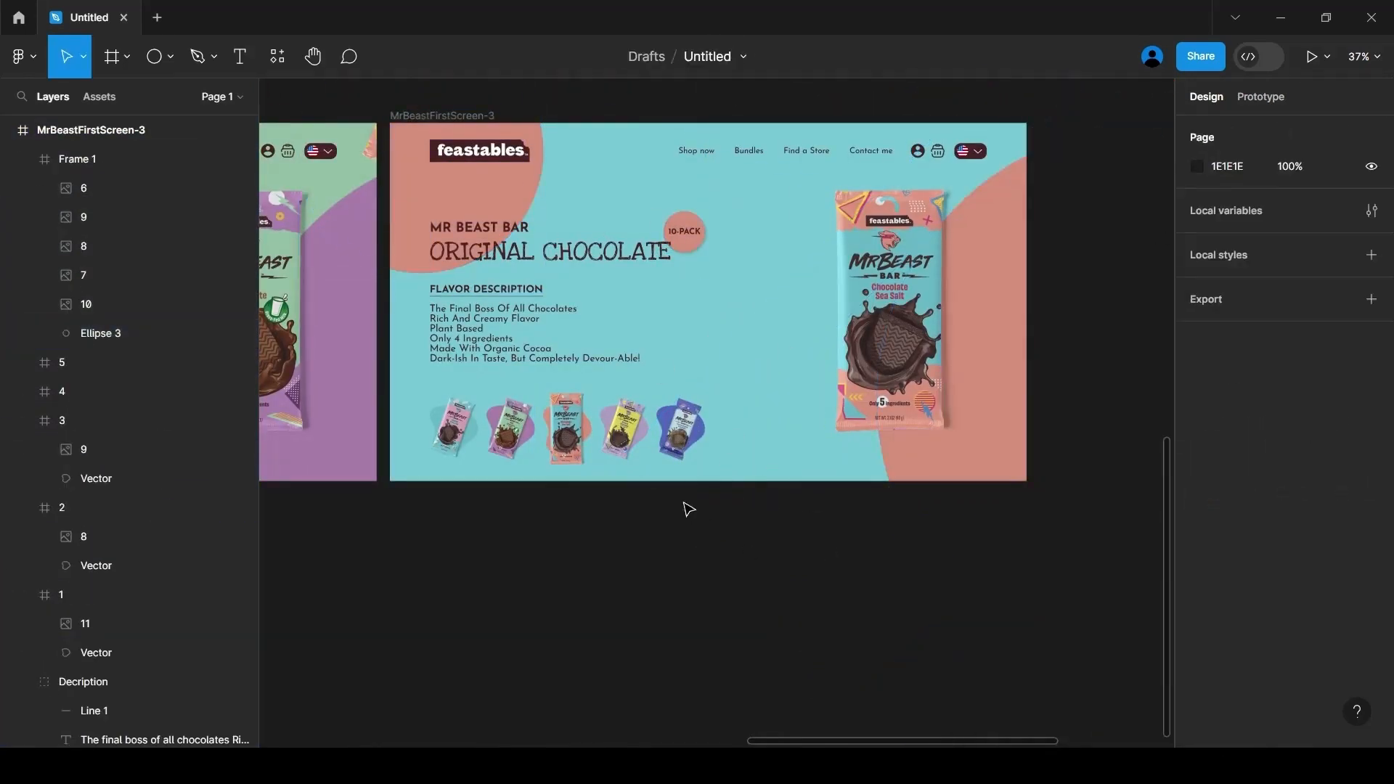
Duplicate the MrBeastFirstScreen-3 frame and rename the copy MrBeastFirstScreen-4
{"action": "scroll", "coordinate": [689, 510], "scroll_direction": "down", "scroll_amount": 2}
{"action": "left_click", "coordinate": [572, 304]}
{"action": "key", "text": "ctrl+d"}
{"action": "scroll", "coordinate": [769, 532], "scroll_direction": "down", "scroll_amount": 2}
{"action": "scroll", "coordinate": [916, 488], "scroll_direction": "up", "scroll_amount": 3}
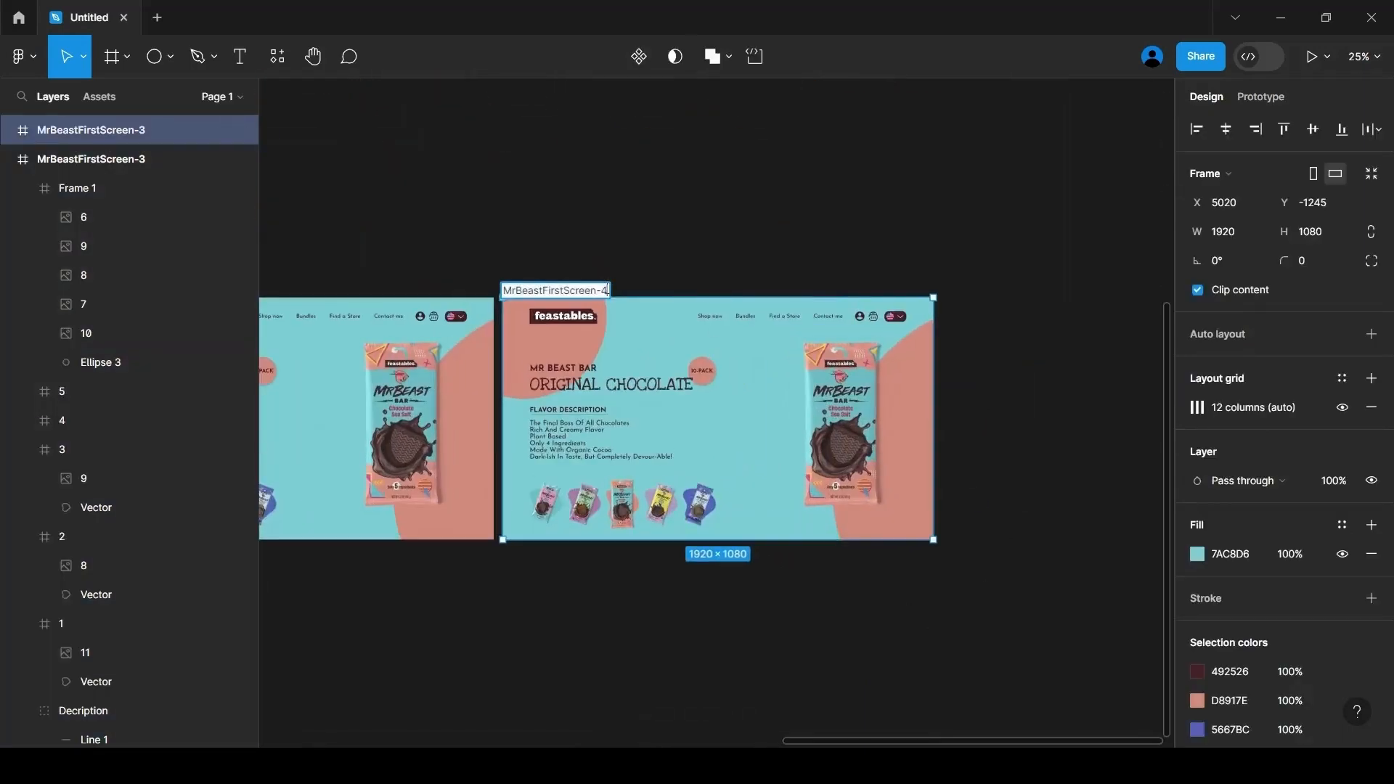
{"action": "left_click", "coordinate": [464, 259]}
{"action": "left_click", "coordinate": [10, 159]}
{"action": "left_click", "coordinate": [10, 130]}
{"action": "left_click", "coordinate": [616, 633]}
Return the third thumbnail's bar in MrBeastFirstScreen-4 to height 200 and rotation -20°, centered over its coral shape
{"action": "scroll", "coordinate": [621, 504], "scroll_direction": "up", "scroll_amount": 5}
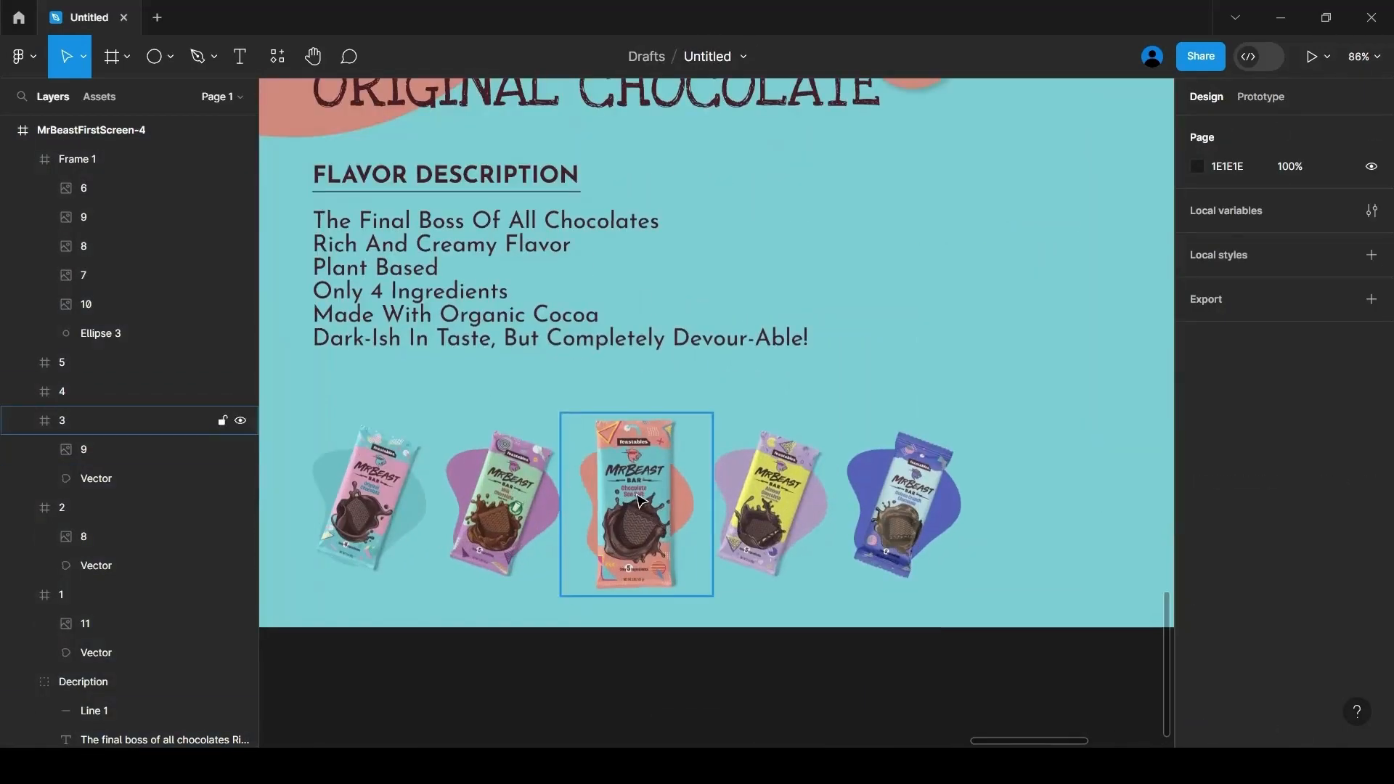
{"action": "double_click", "coordinate": [637, 501]}
{"action": "left_click", "coordinate": [1324, 206]}
{"action": "type", "text": "200"}
{"action": "key", "text": "Return"}
{"action": "left_click_drag", "start_coordinate": [620, 475], "coordinate": [630, 491]}
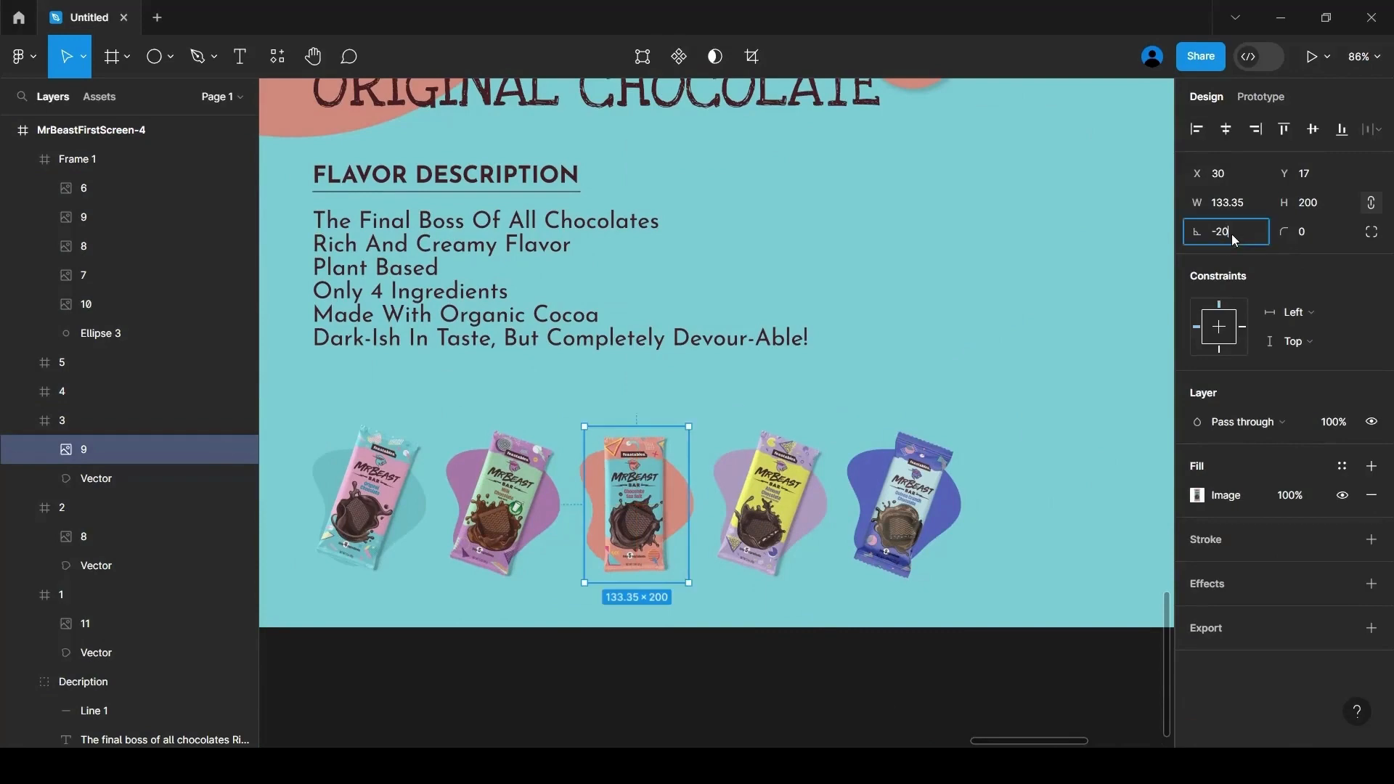
{"action": "key", "text": "Return"}
Enlarge the fourth thumbnail's bar in MrBeastFirstScreen-4 to height 250 with rotation 0°, centered over its lilac shape
{"action": "scroll", "coordinate": [774, 452], "scroll_direction": "down", "scroll_amount": 4}
{"action": "scroll", "coordinate": [767, 454], "scroll_direction": "up", "scroll_amount": 3}
{"action": "scroll", "coordinate": [752, 459], "scroll_direction": "down", "scroll_amount": 1}
{"action": "double_click", "coordinate": [753, 465]}
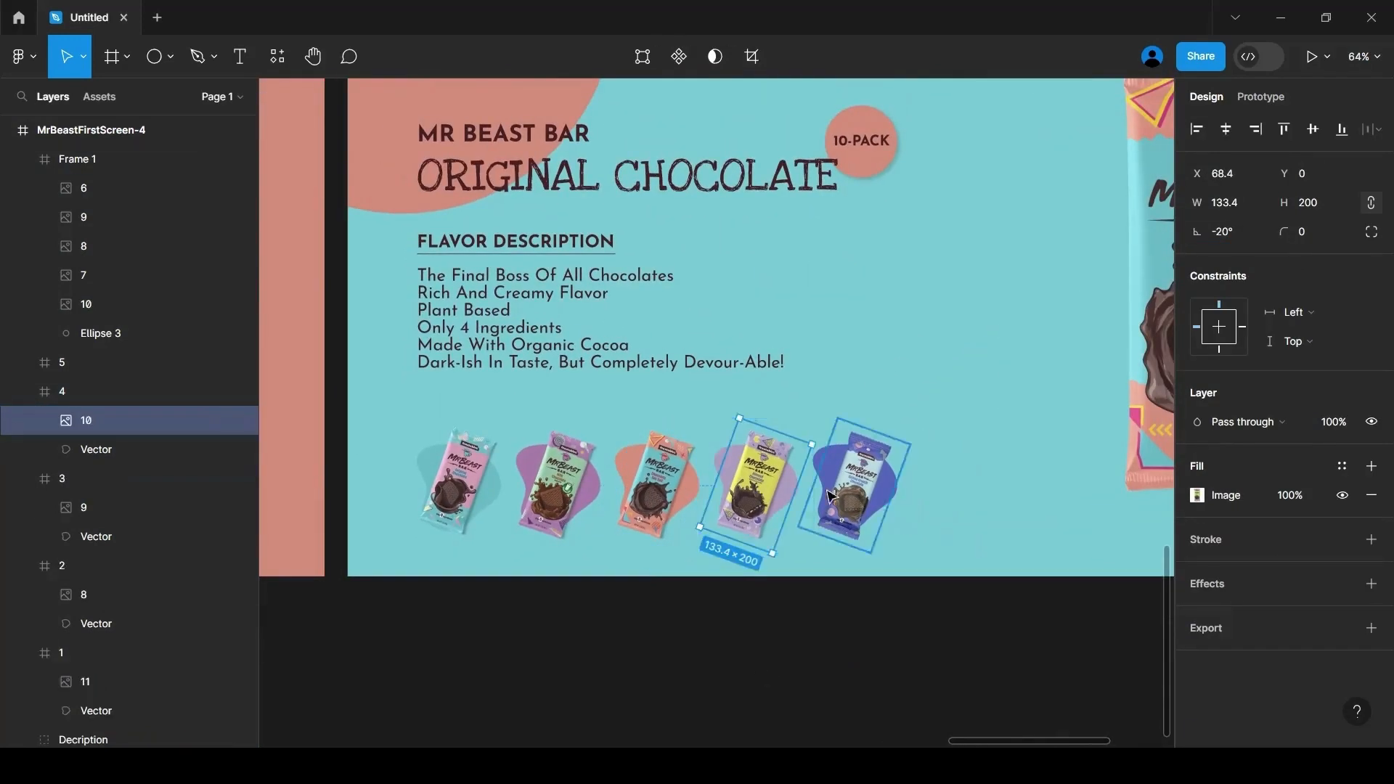
{"action": "scroll", "coordinate": [827, 494], "scroll_direction": "up", "scroll_amount": 4}
{"action": "left_click", "coordinate": [1326, 204]}
{"action": "type", "text": "250"}
{"action": "left_click", "coordinate": [1235, 233]}
{"action": "type", "text": "0"}
{"action": "left_click_drag", "start_coordinate": [725, 511], "coordinate": [719, 482]}
{"action": "left_click", "coordinate": [632, 682]}
{"action": "scroll", "coordinate": [501, 657], "scroll_direction": "down", "scroll_amount": 5}
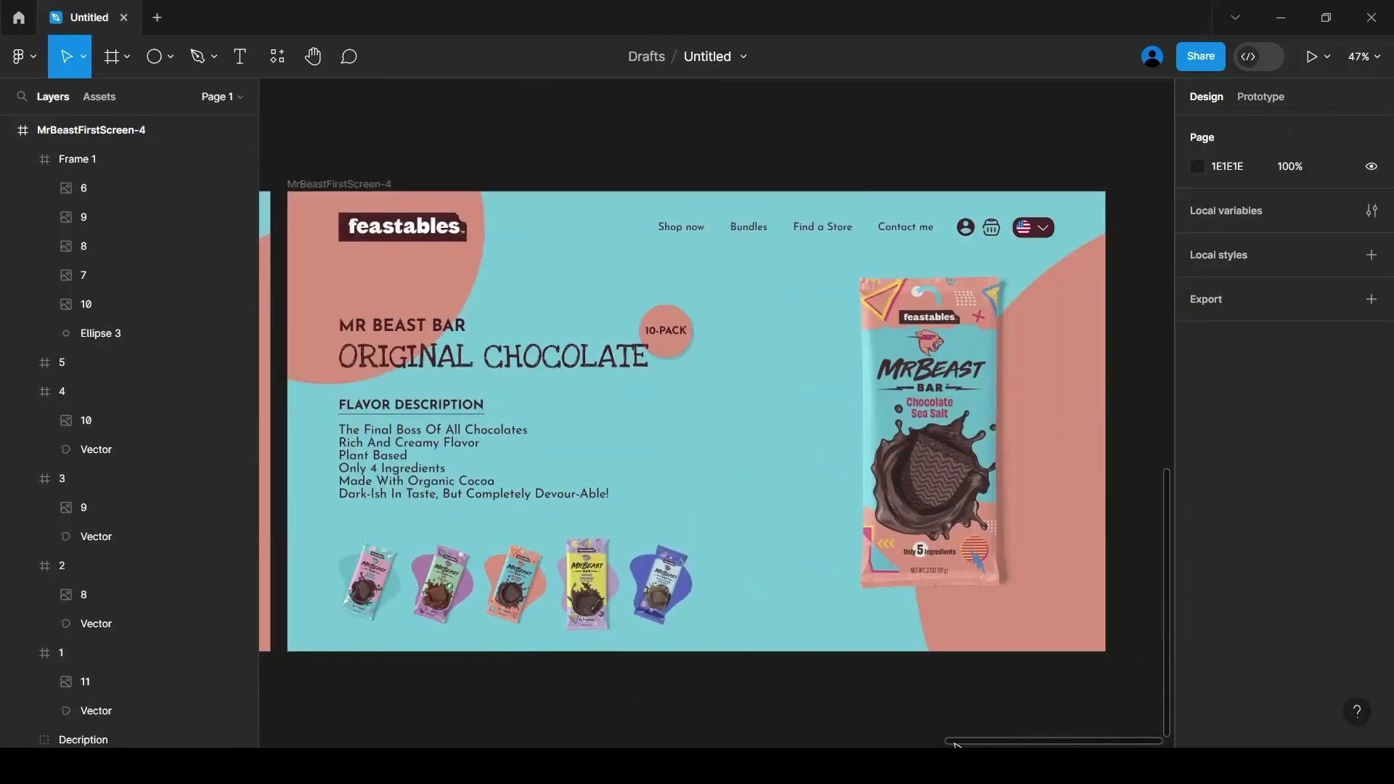
Rotate the wheel in MrBeastFirstScreen-4 to bring the Almond Chocolate bar into view, straighten it and reposition it beside the text
{"action": "scroll", "coordinate": [454, 551], "scroll_direction": "down", "scroll_amount": 4}
{"action": "left_click", "coordinate": [746, 479]}
{"action": "left_click_drag", "start_coordinate": [972, 126], "coordinate": [538, 479]}
{"action": "double_click", "coordinate": [719, 472]}
{"action": "left_click_drag", "start_coordinate": [590, 428], "coordinate": [629, 322]}
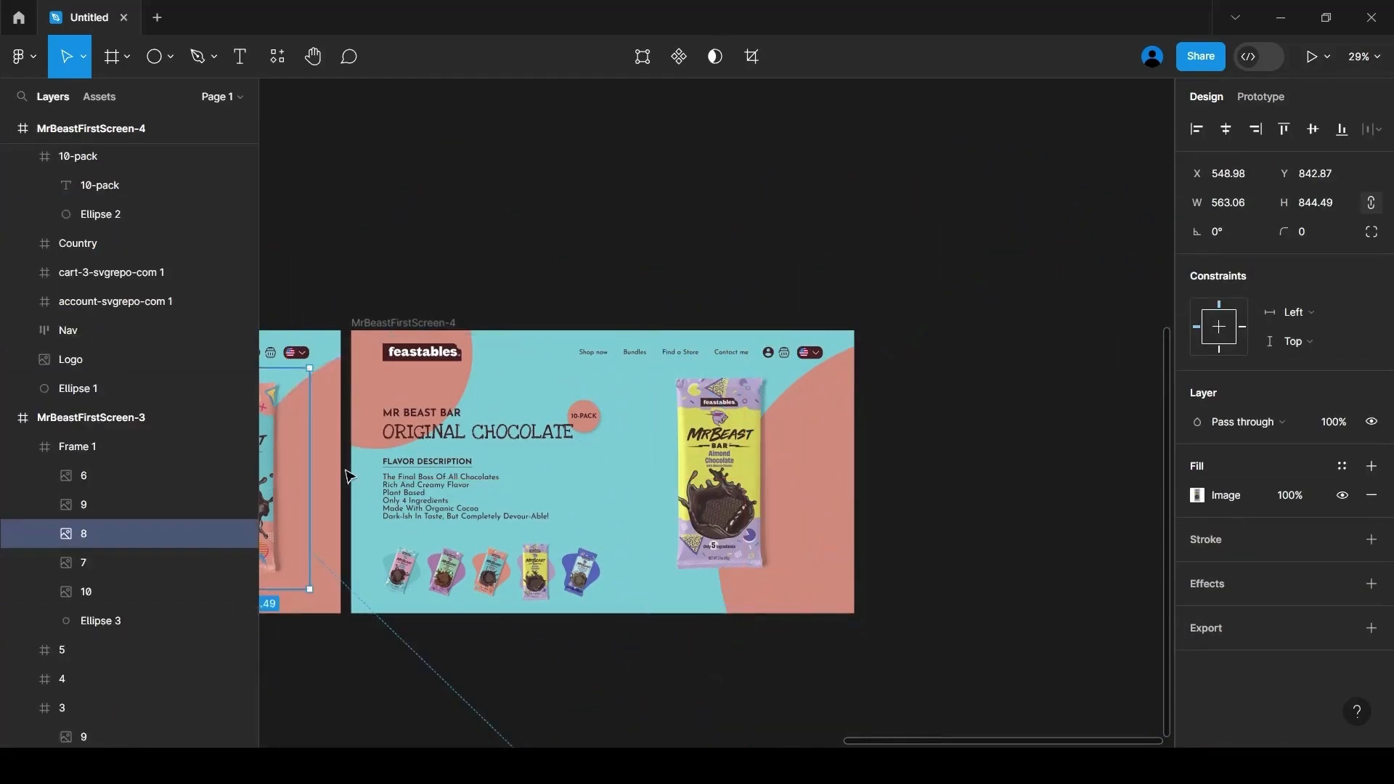
{"action": "left_click_drag", "start_coordinate": [733, 486], "coordinate": [742, 491]}
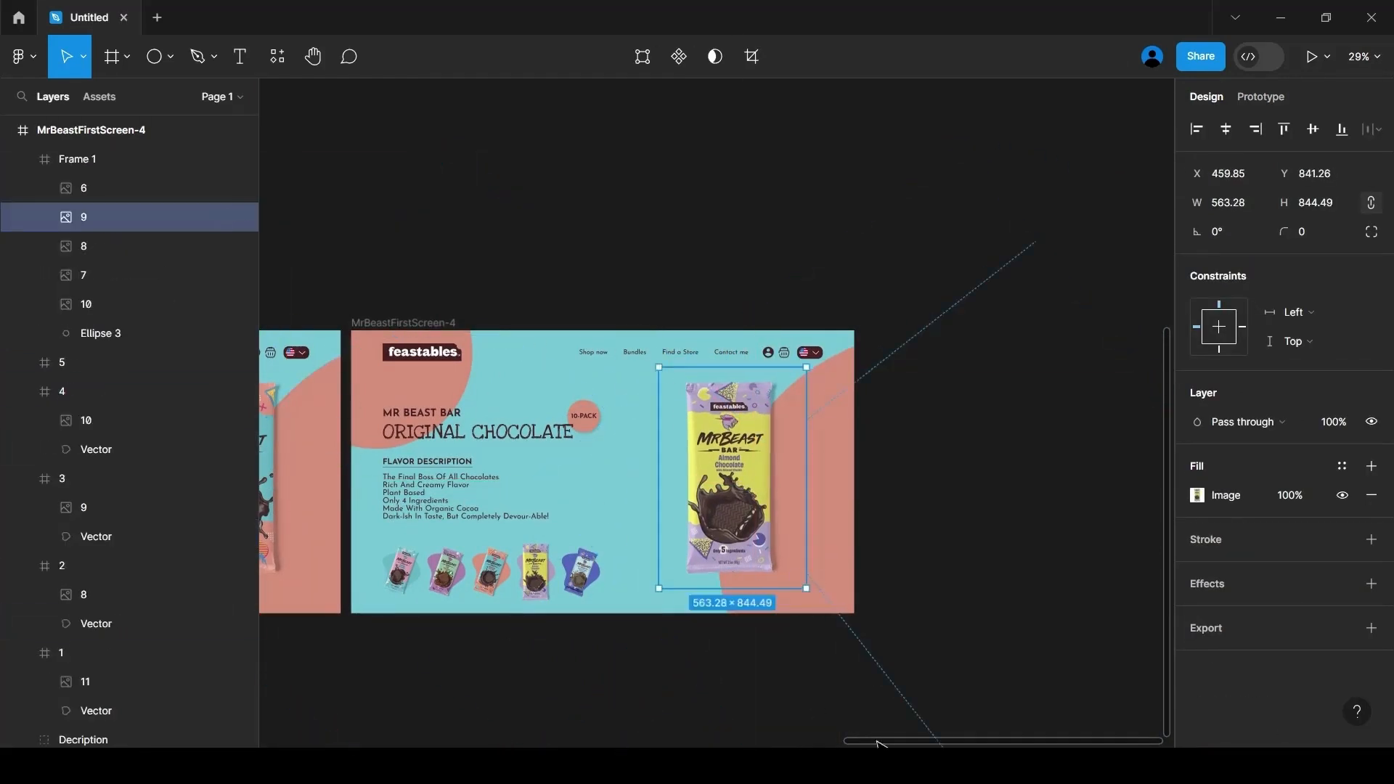
Nudge the Almond Chocolate bar down 2 px and measure the gap between bar and navigation in the earlier screens
{"action": "left_click_drag", "start_coordinate": [878, 742], "coordinate": [775, 742]}
{"action": "key", "text": "alt"}
{"action": "key", "text": "Down"}
{"action": "key", "text": "Down"}
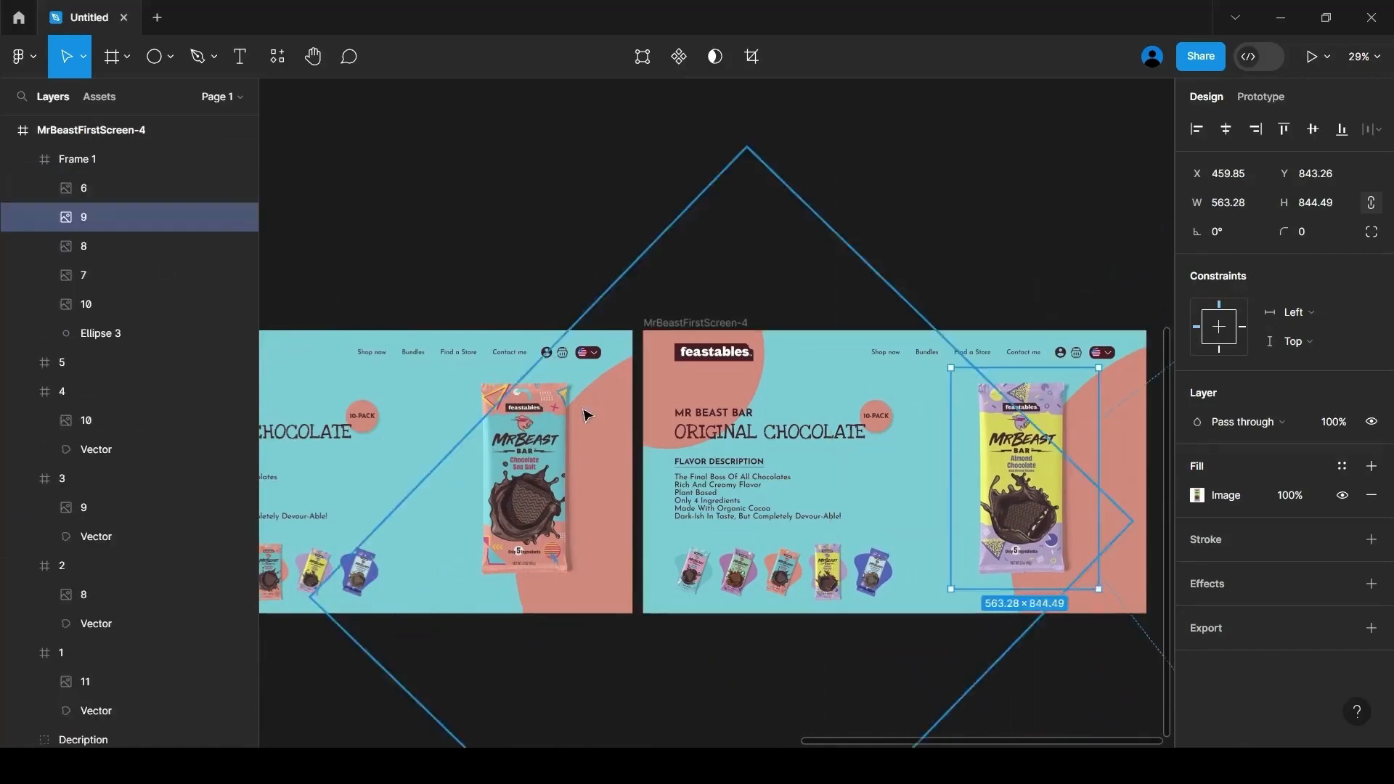
{"action": "left_click", "coordinate": [587, 415]}
{"action": "left_click_drag", "start_coordinate": [861, 742], "coordinate": [636, 742]}
{"action": "left_click", "coordinate": [592, 480]}
{"action": "key", "text": "alt"}
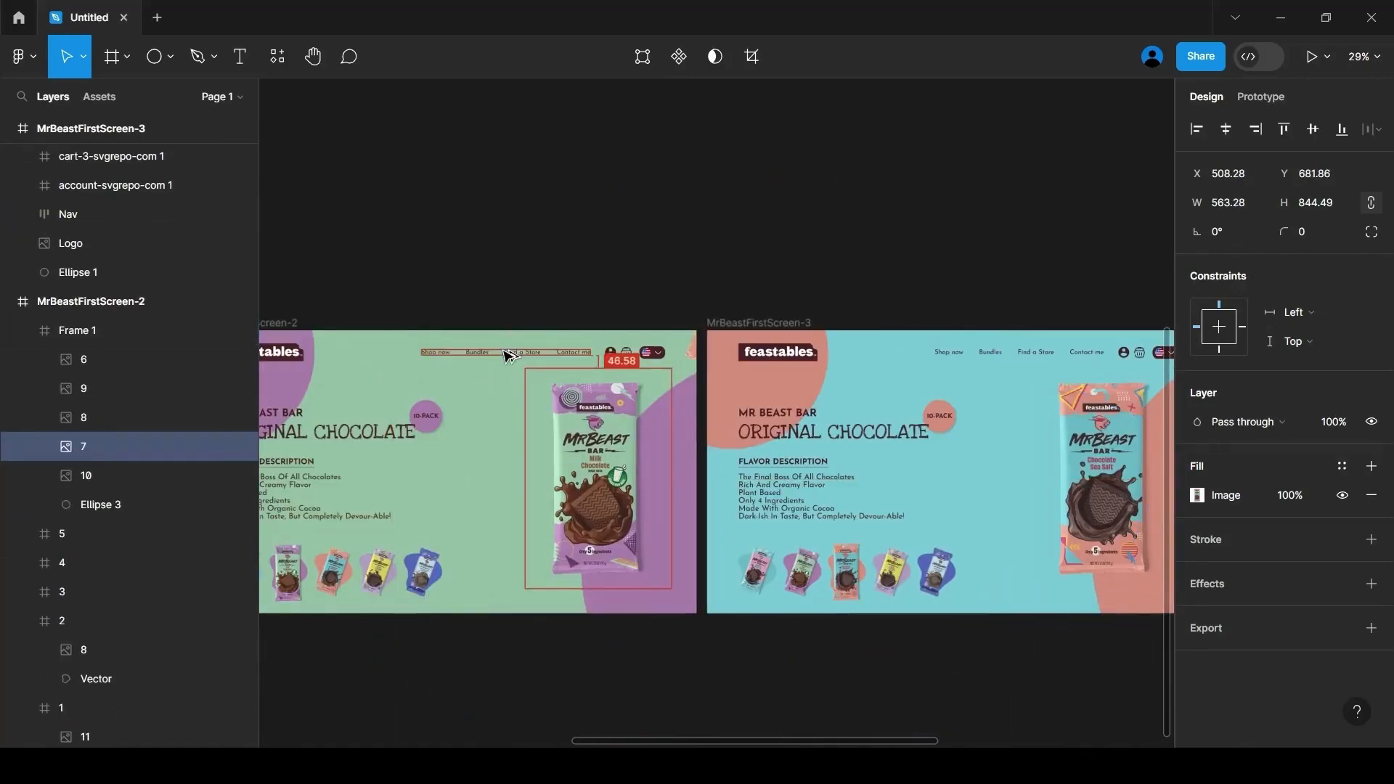
Nudge the first screen's large bar upward to adjust its gap below the navigation
{"action": "left_click_drag", "start_coordinate": [857, 742], "coordinate": [696, 741]}
{"action": "left_click", "coordinate": [588, 479]}
{"action": "key", "text": "alt"}
{"action": "key", "text": "shift+Up"}
{"action": "key", "text": "Up"}
{"action": "key", "text": "Up"}
{"action": "key", "text": "Up"}
{"action": "key", "text": "Down"}
{"action": "key", "text": "Up"}
Nudge the large bars of the middle screens down to even out their spacing below the navigation
{"action": "left_click", "coordinate": [680, 472]}
{"action": "left_click_drag", "start_coordinate": [552, 740], "coordinate": [1020, 741]}
{"action": "key", "text": "alt"}
{"action": "key", "text": "shift+Down"}
{"action": "key", "text": "Down"}
{"action": "key", "text": "Down"}
{"action": "key", "text": "Down"}
{"action": "left_click", "coordinate": [679, 472]}
{"action": "key", "text": "alt"}
{"action": "key", "text": "shift+Down"}
{"action": "key", "text": "Down"}
{"action": "key", "text": "Down"}
{"action": "key", "text": "Down"}
{"action": "key", "text": "Down"}
Nudge the large Almond Chocolate bar in MrBeastFirstScreen-4 down 14 px
{"action": "double_click", "coordinate": [733, 472]}
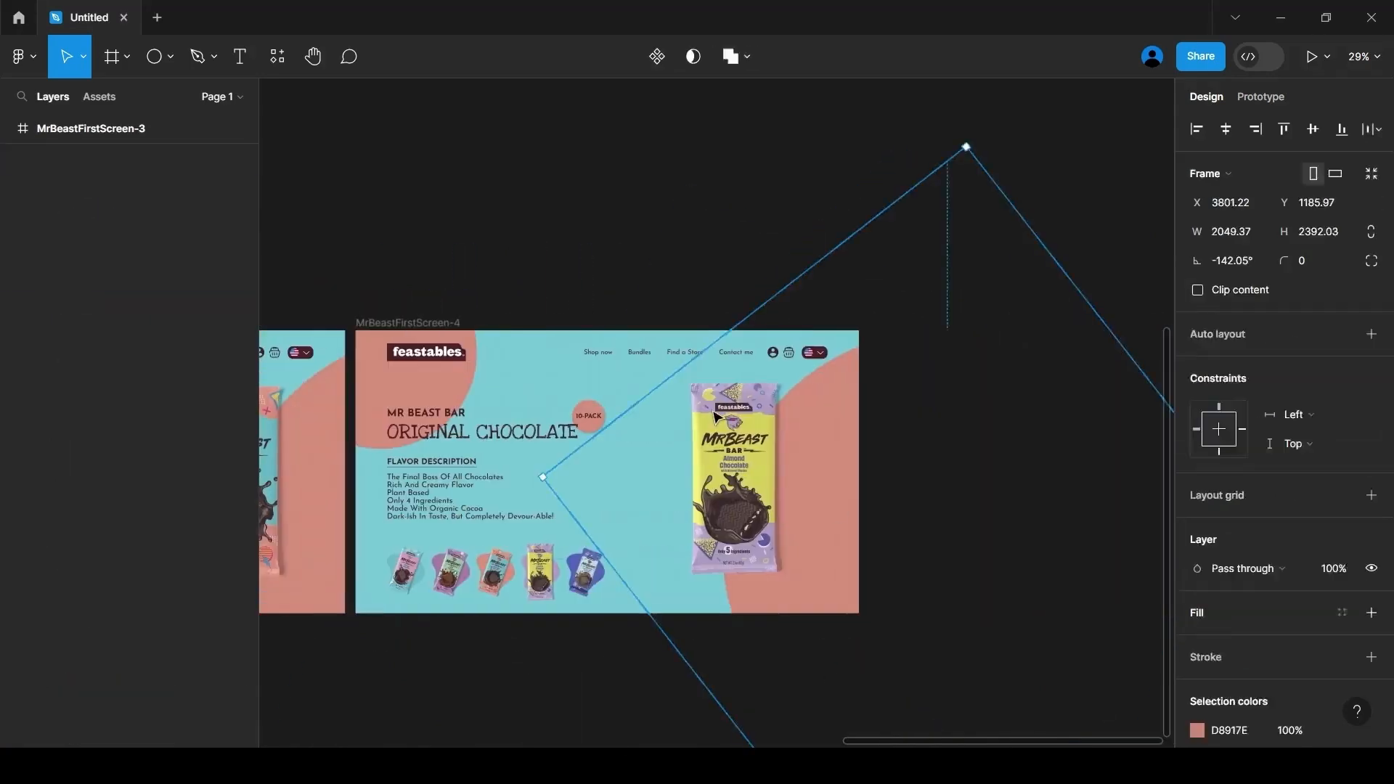
{"action": "key", "text": "alt"}
{"action": "key", "text": "shift+Down"}
{"action": "key", "text": "Down"}
{"action": "key", "text": "Down"}
{"action": "key", "text": "Down"}
{"action": "key", "text": "Down"}
{"action": "left_click", "coordinate": [570, 669]}
Fill the MrBeastFirstScreen-4 background with yellow F3E893 sampled from the Almond Chocolate bar
{"action": "scroll", "coordinate": [598, 392], "scroll_direction": "down", "scroll_amount": 3}
{"action": "left_click_drag", "start_coordinate": [785, 740], "coordinate": [450, 711]}
{"action": "left_click", "coordinate": [1111, 350]}
{"action": "left_click", "coordinate": [1197, 553]}
{"action": "left_click", "coordinate": [982, 531]}
{"action": "left_click", "coordinate": [285, 344]}
Fill the corner circle and the 10-pack badge circle of MrBeastFirstScreen-4 with lilac AEA0C1 sampled from the fourth thumbnail's shape
{"action": "left_click_drag", "start_coordinate": [691, 741], "coordinate": [995, 741]}
{"action": "scroll", "coordinate": [801, 415], "scroll_direction": "up", "scroll_amount": 3}
{"action": "left_click", "coordinate": [632, 360]}
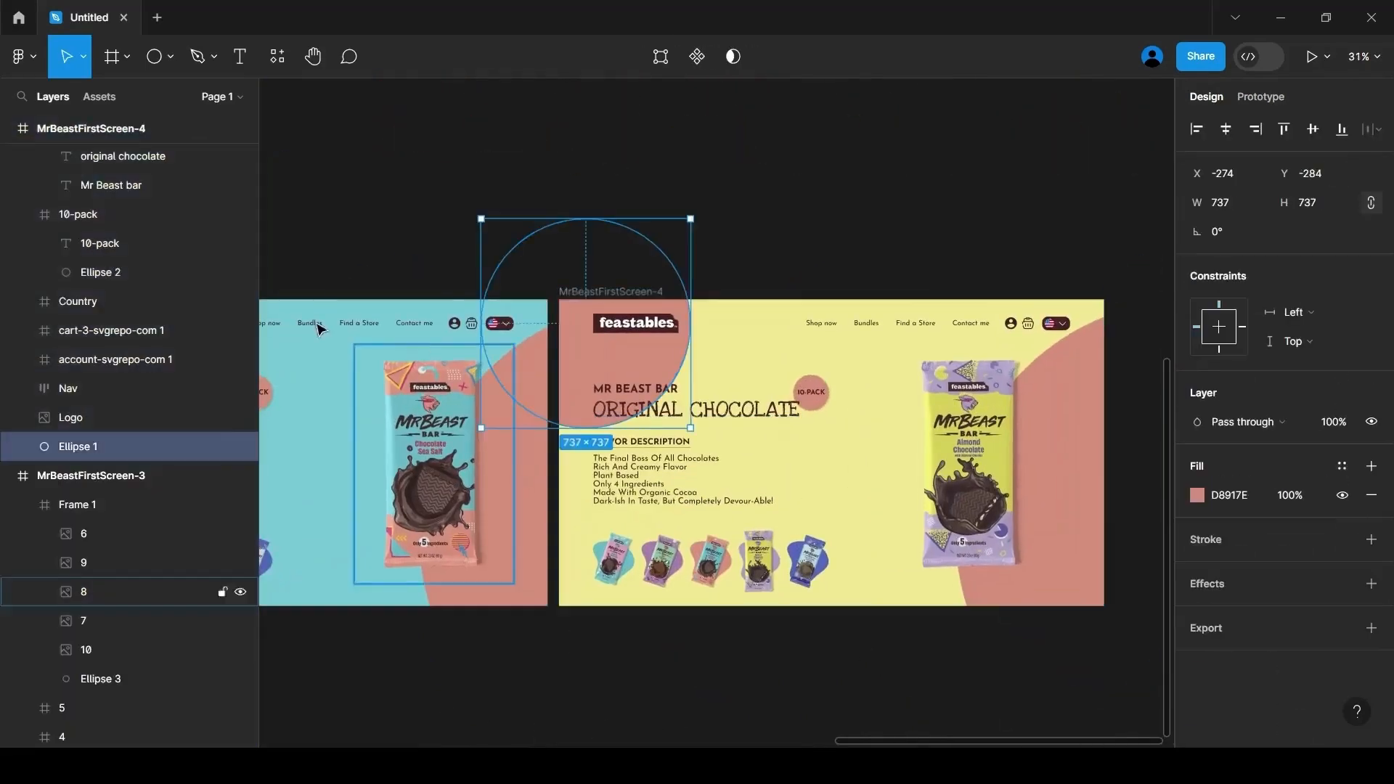
{"action": "left_click", "coordinate": [101, 272], "text": "ctrl"}
{"action": "left_click", "coordinate": [1197, 539]}
{"action": "left_click", "coordinate": [983, 531]}
{"action": "left_click", "coordinate": [777, 554]}
{"action": "left_click", "coordinate": [806, 654]}
Fill the large circle behind the Almond Chocolate bar with the lilac sampled from the fourth thumbnail's shape
{"action": "left_click_drag", "start_coordinate": [840, 741], "coordinate": [899, 740]}
{"action": "double_click", "coordinate": [900, 501]}
{"action": "left_click", "coordinate": [1197, 495]}
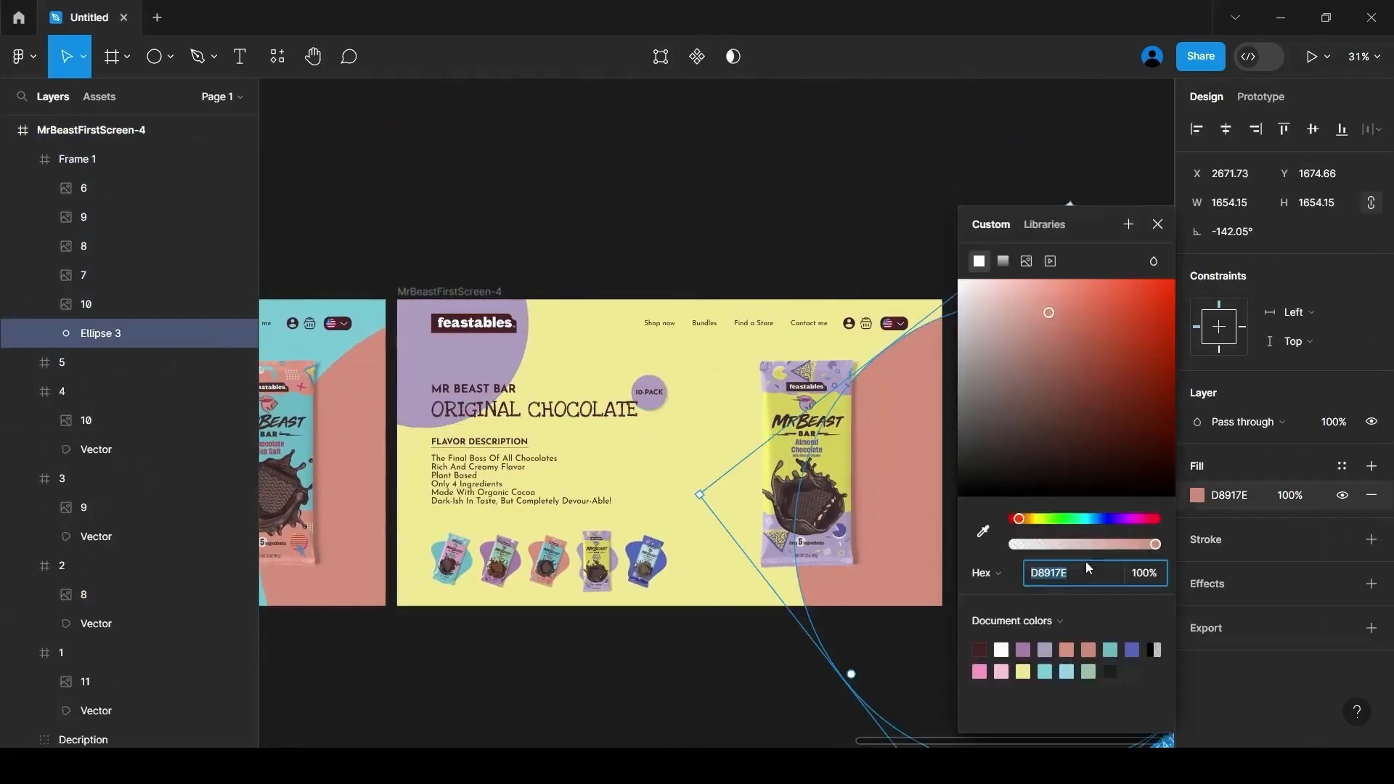
{"action": "left_click", "coordinate": [982, 531]}
{"action": "left_click", "coordinate": [616, 559]}
{"action": "left_click", "coordinate": [723, 650]}
Duplicate the MrBeastFirstScreen-4 frame and rename the copy MrBeastFirstScreen-5
{"action": "scroll", "coordinate": [667, 622], "scroll_direction": "down", "scroll_amount": 3}
{"action": "left_click", "coordinate": [568, 446]}
{"action": "key", "text": "ctrl+d"}
{"action": "scroll", "coordinate": [1083, 547], "scroll_direction": "up", "scroll_amount": 3}
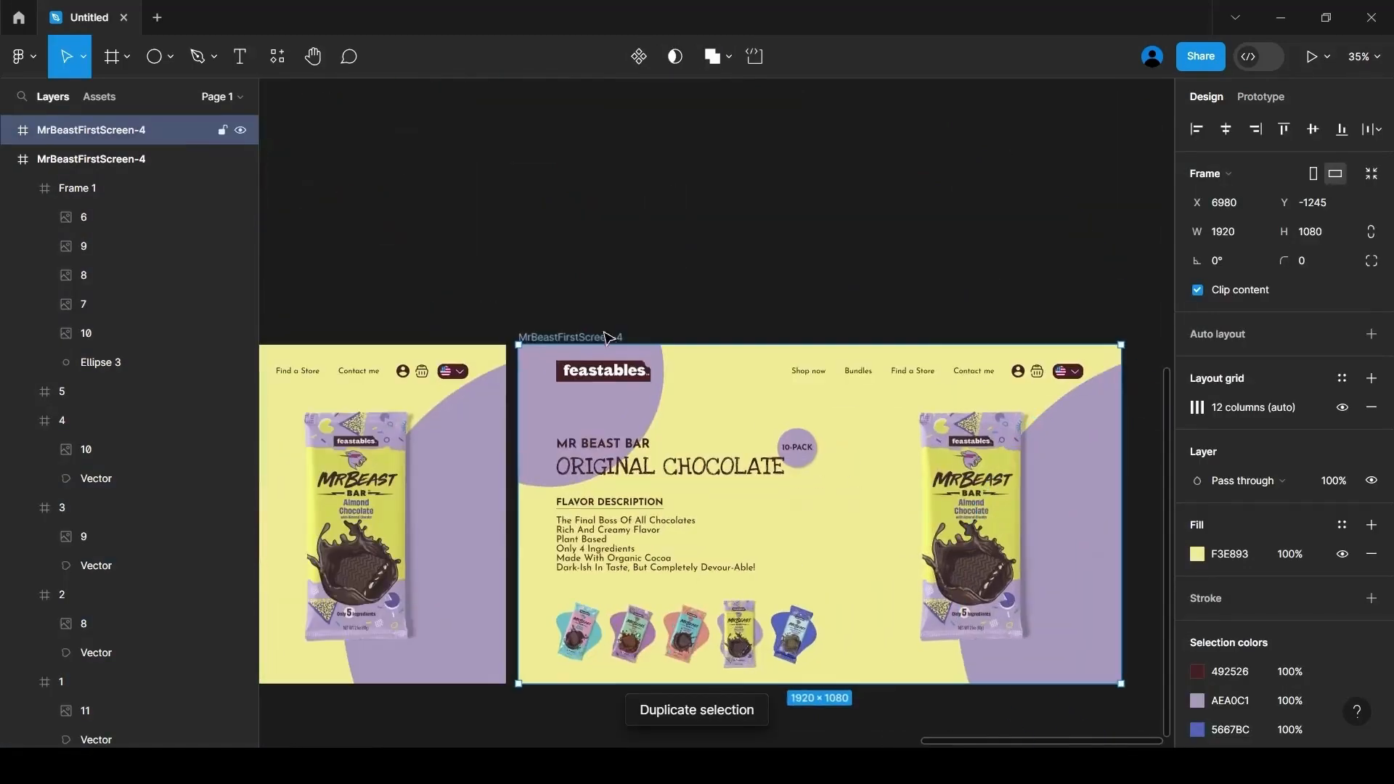
{"action": "left_click", "coordinate": [637, 329]}
Return the fourth thumbnail's bar in MrBeastFirstScreen-5 to height 200 and rotation -20°, centered over its lilac shape
{"action": "scroll", "coordinate": [785, 672], "scroll_direction": "down", "scroll_amount": 1}
{"action": "scroll", "coordinate": [769, 649], "scroll_direction": "up", "scroll_amount": 3}
{"action": "left_click", "coordinate": [715, 530]}
{"action": "double_click", "coordinate": [702, 536]}
{"action": "left_click", "coordinate": [1319, 211]}
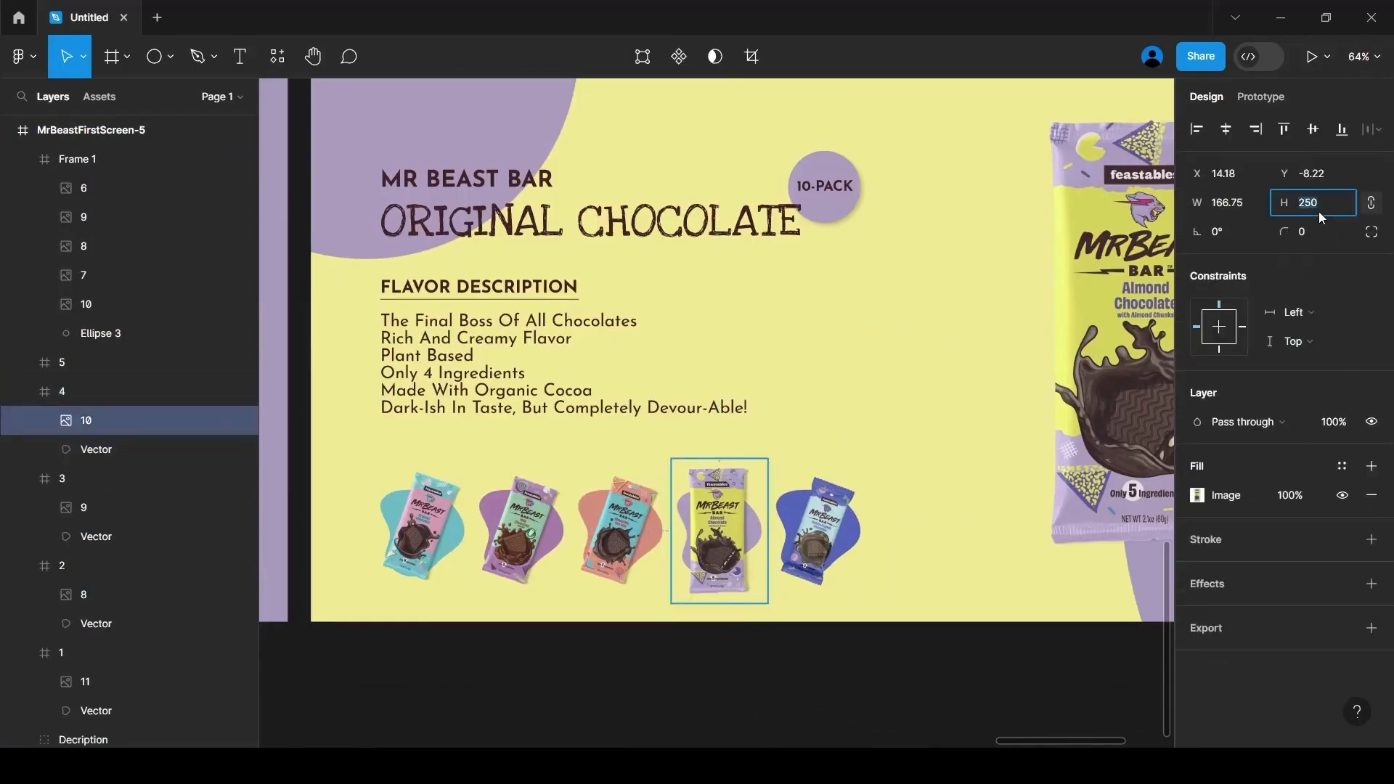
{"action": "type", "text": "200"}
{"action": "key", "text": "Return"}
{"action": "left_click_drag", "start_coordinate": [710, 492], "coordinate": [721, 505]}
{"action": "left_click", "coordinate": [1236, 237]}
{"action": "type", "text": "-20"}
{"action": "key", "text": "Return"}
Enlarge the fifth thumbnail's bar in MrBeastFirstScreen-5 to height 250 with rotation 0°, centered over its blue shape
{"action": "double_click", "coordinate": [825, 529]}
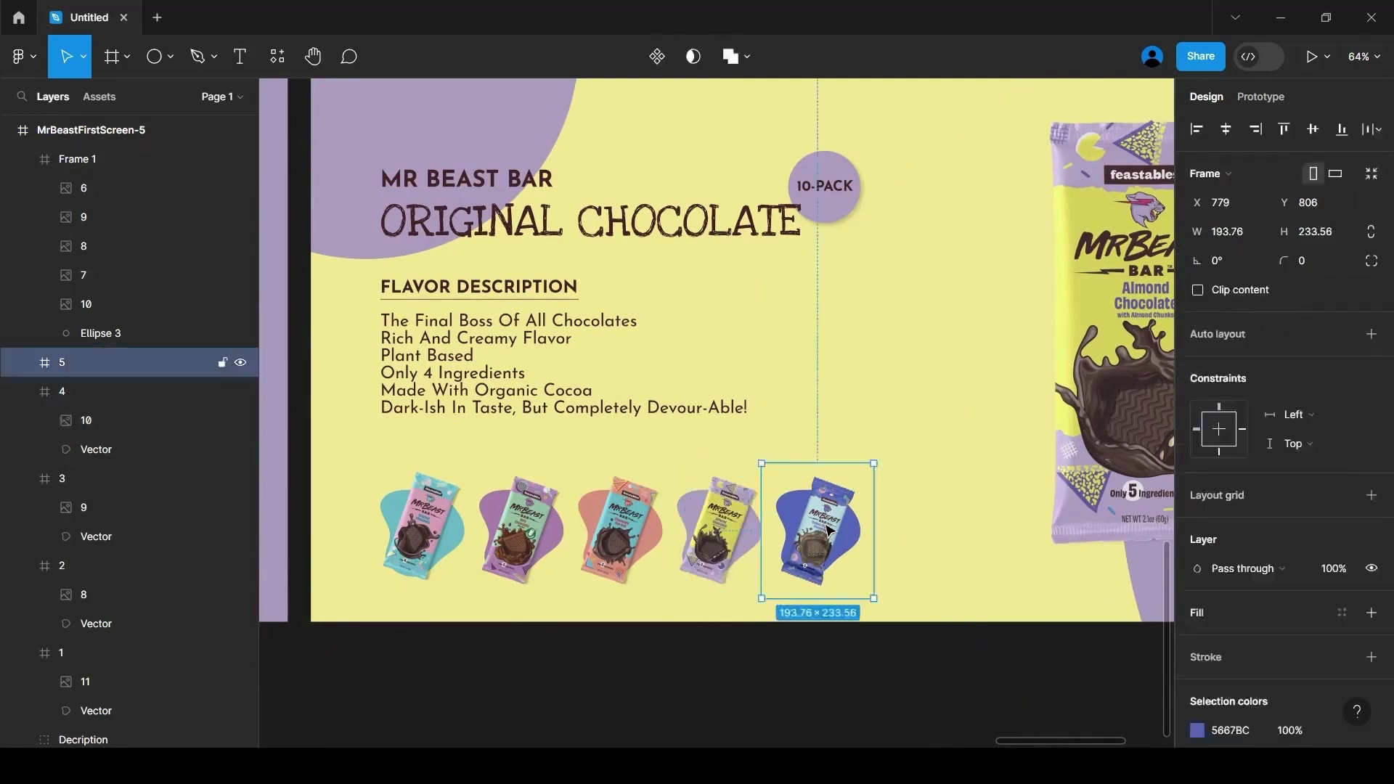
{"action": "left_click", "coordinate": [1324, 200]}
{"action": "type", "text": "250"}
{"action": "key", "text": "Return"}
{"action": "left_click", "coordinate": [1239, 231]}
{"action": "left_click_drag", "start_coordinate": [825, 547], "coordinate": [820, 532]}
{"action": "type", "text": "0"}
{"action": "key", "text": "Return"}
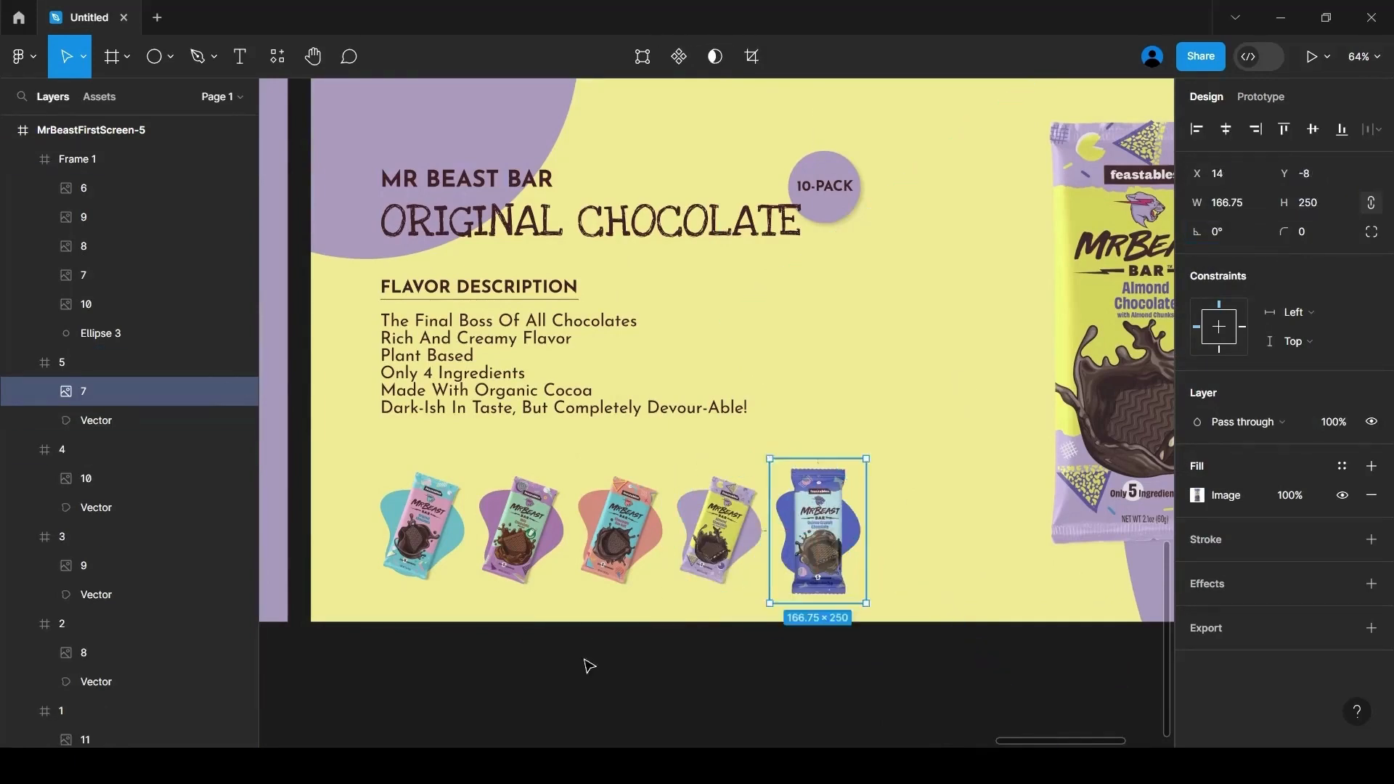
{"action": "left_click", "coordinate": [585, 664]}
Rotate the wheel in MrBeastFirstScreen-5 to bring the Quinoa Crunch Chocolate bar into view and straighten the bar upright
{"action": "scroll", "coordinate": [567, 664], "scroll_direction": "down", "scroll_amount": 3}
{"action": "scroll", "coordinate": [570, 669], "scroll_direction": "down", "scroll_amount": 2}
{"action": "left_click_drag", "start_coordinate": [980, 541], "coordinate": [785, 529]}
{"action": "left_click", "coordinate": [785, 530]}
{"action": "left_click_drag", "start_coordinate": [909, 119], "coordinate": [555, 385]}
{"action": "double_click", "coordinate": [658, 491]}
{"action": "left_click_drag", "start_coordinate": [755, 372], "coordinate": [550, 349]}
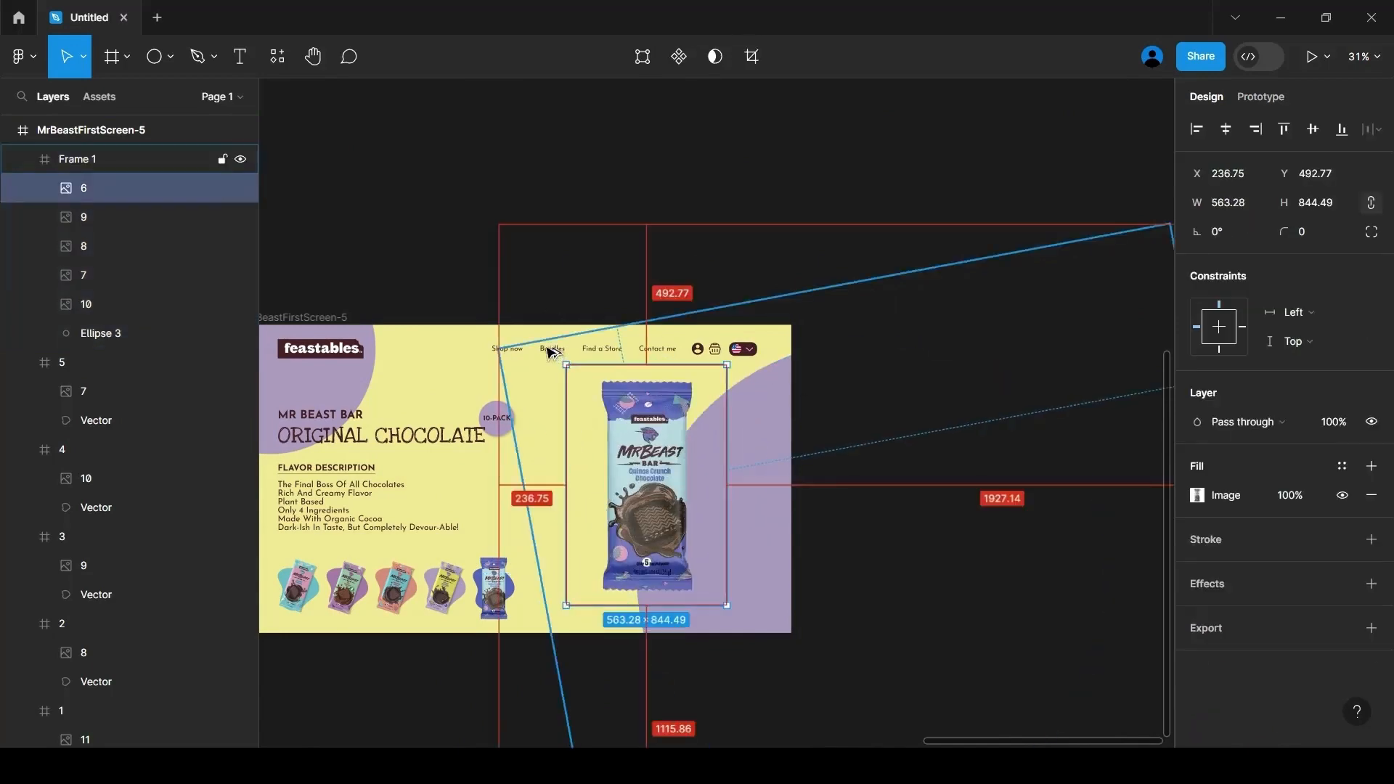
Nudge the large Quinoa Crunch Chocolate bar down and to the right to match the bar placement of the other screens
{"action": "key", "text": "alt+Down"}
{"action": "key", "text": "alt+Down"}
{"action": "key", "text": "alt+Down"}
{"action": "key", "text": "alt+Down"}
{"action": "key", "text": "alt+Down"}
{"action": "key", "text": "alt+Down"}
{"action": "key", "text": "alt+Down"}
{"action": "key", "text": "alt+Down"}
{"action": "key", "text": "alt+Down"}
{"action": "key", "text": "alt+Down"}
{"action": "key", "text": "alt+Down"}
{"action": "key", "text": "alt+Down"}
{"action": "key", "text": "alt+Down"}
{"action": "key", "text": "alt+Down"}
{"action": "key", "text": "alt+Down"}
{"action": "key", "text": "alt+Down"}
{"action": "key", "text": "alt+Down"}
{"action": "key", "text": "alt+Down"}
{"action": "key", "text": "alt+Right"}
{"action": "key", "text": "alt+Right"}
{"action": "key", "text": "alt+Right"}
{"action": "key", "text": "alt+Right"}
{"action": "key", "text": "alt+Right"}
{"action": "key", "text": "alt+Right"}
{"action": "key", "text": "alt+Right"}
{"action": "key", "text": "alt+Right"}
{"action": "key", "text": "alt+Right"}
{"action": "key", "text": "alt+Right"}
{"action": "key", "text": "alt+Right"}
{"action": "key", "text": "alt+Right"}
{"action": "key", "text": "alt+Right"}
{"action": "key", "text": "alt+Right"}
{"action": "key", "text": "alt+Right"}
{"action": "key", "text": "alt+Right"}
{"action": "key", "text": "alt+Right"}
{"action": "key", "text": "alt+Right"}
{"action": "key", "text": "alt+Right"}
{"action": "key", "text": "alt+Right"}
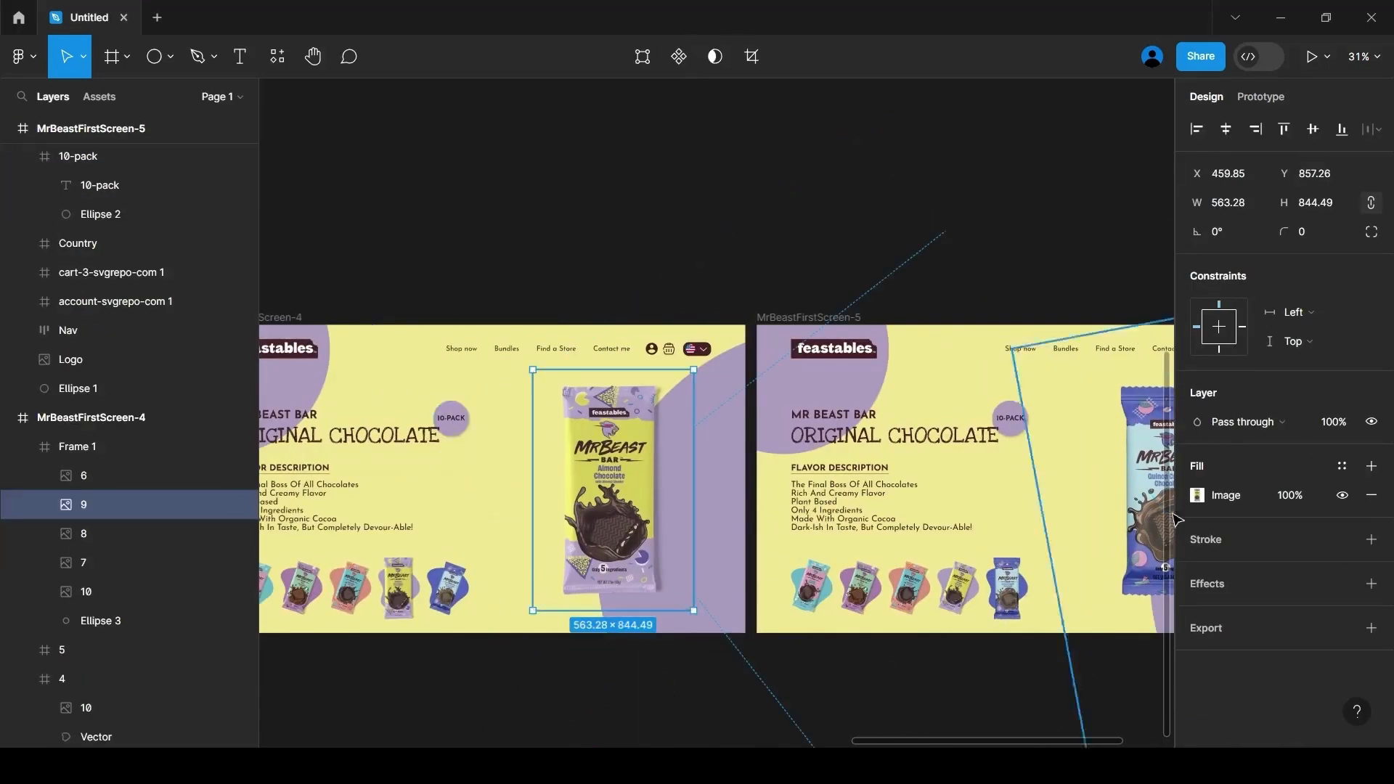
Shift the large Quinoa Crunch Chocolate bar in MrBeastFirstScreen-5 further right to match the bar placement of the other screens
{"action": "double_click", "coordinate": [1156, 508]}
{"action": "key", "text": "alt+Right"}
{"action": "key", "text": "alt+Right"}
{"action": "key", "text": "alt+Right"}
{"action": "key", "text": "alt+Right"}
{"action": "key", "text": "alt+Right"}
{"action": "key", "text": "alt+Right"}
{"action": "key", "text": "alt+Right"}
{"action": "key", "text": "alt+Right"}
{"action": "key", "text": "alt+Right"}
{"action": "key", "text": "alt+Right"}
{"action": "key", "text": "alt+Right"}
{"action": "key", "text": "alt+Right"}
{"action": "key", "text": "alt+Right"}
{"action": "key", "text": "alt+Right"}
{"action": "key", "text": "alt+Right"}
{"action": "key", "text": "alt+Right"}
{"action": "key", "text": "alt+Right"}
{"action": "key", "text": "alt+Right"}
{"action": "key", "text": "alt+Right"}
{"action": "key", "text": "alt+Right"}
{"action": "left_click", "coordinate": [974, 712]}
Duplicate the Country selector of MrBeastFirstScreen and place the copy near the screen's bottom edge, between the thumbnails and the large bar
{"action": "scroll", "coordinate": [945, 655], "scroll_direction": "down", "scroll_amount": 3}
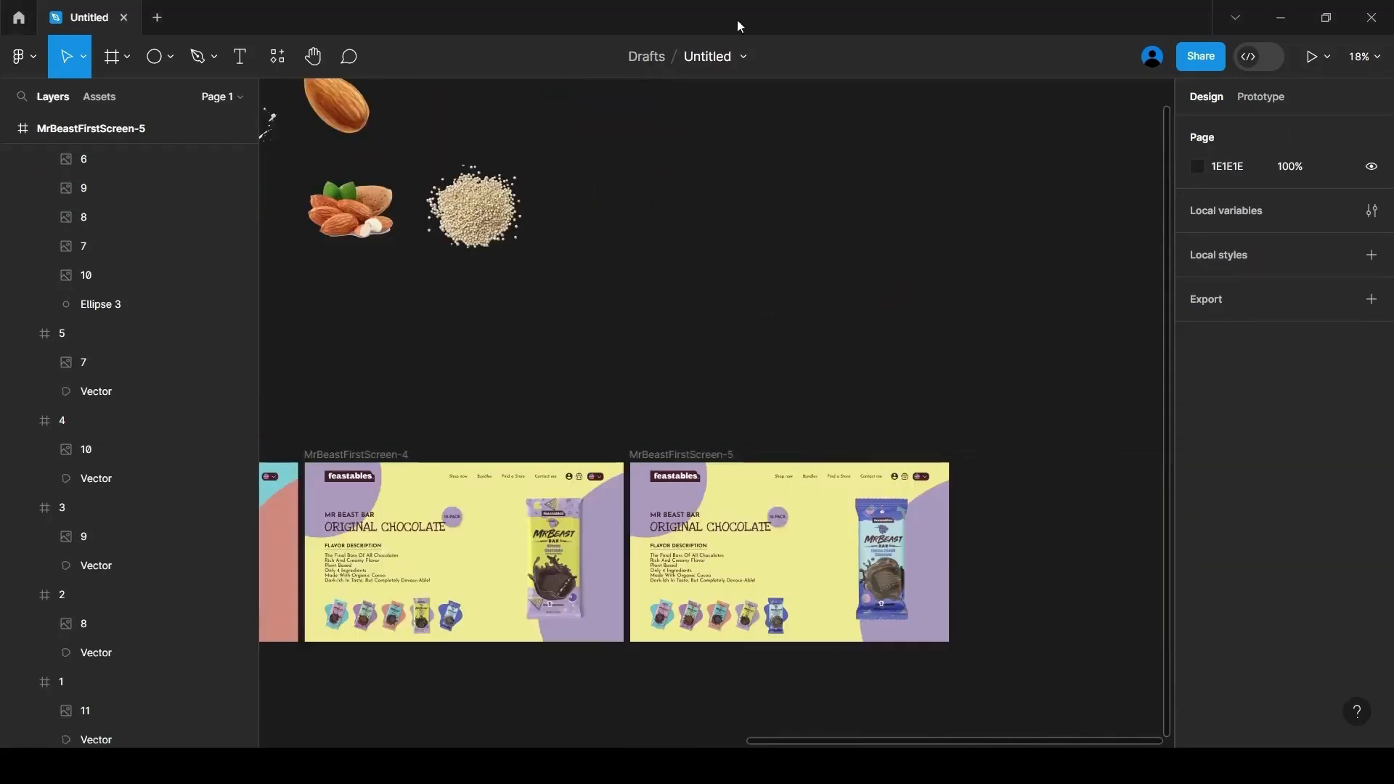
{"action": "scroll", "coordinate": [791, 508], "scroll_direction": "down", "scroll_amount": 2}
{"action": "left_click_drag", "start_coordinate": [842, 741], "coordinate": [382, 726]}
{"action": "scroll", "coordinate": [808, 451], "scroll_direction": "up", "scroll_amount": 1}
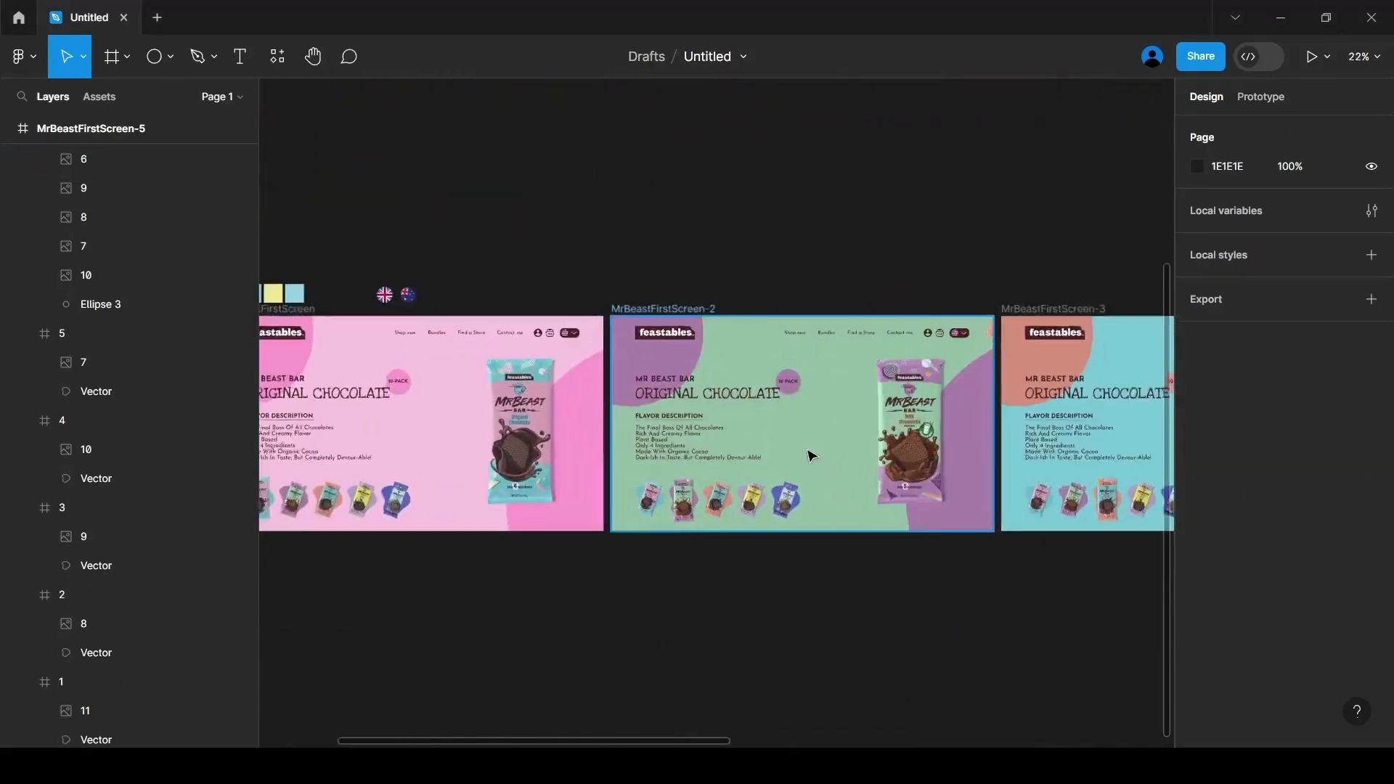
{"action": "scroll", "coordinate": [812, 456], "scroll_direction": "up", "scroll_amount": 3}
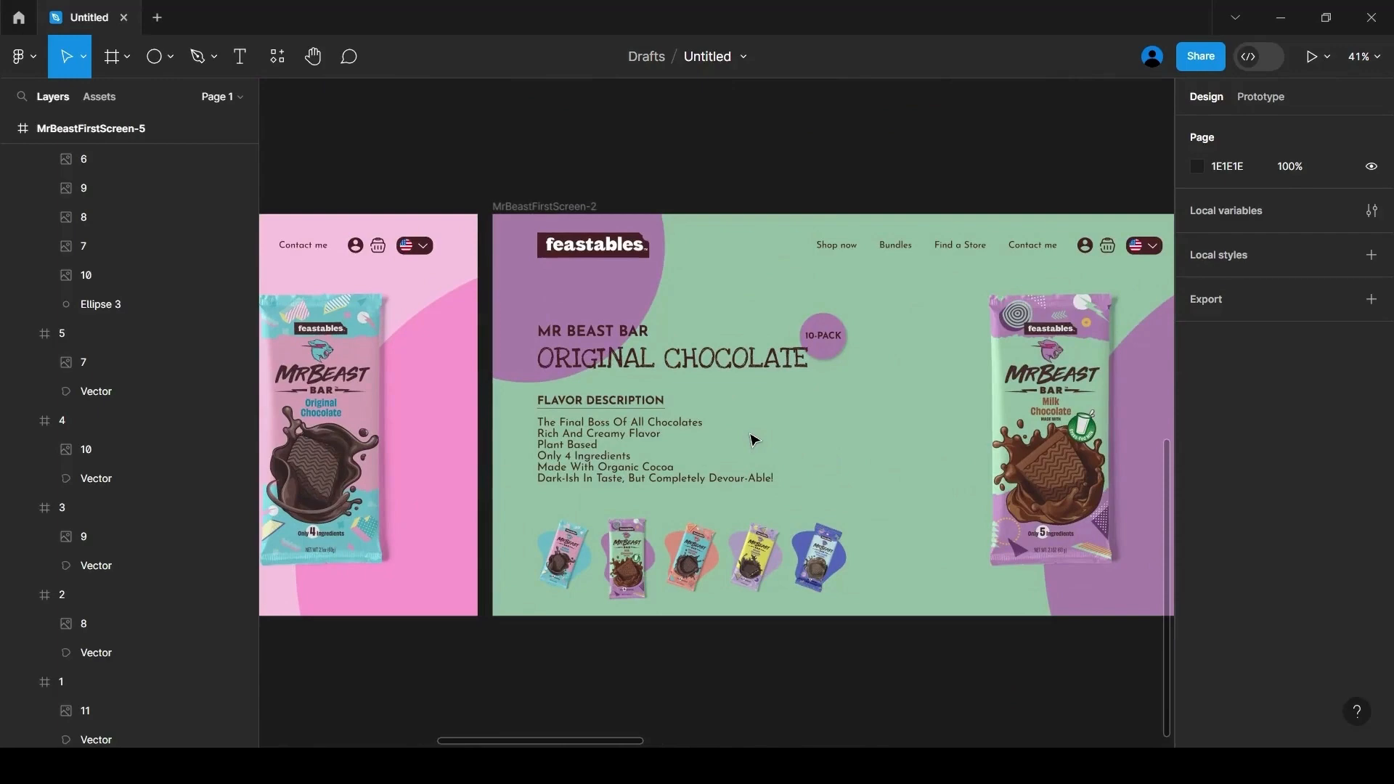
{"action": "scroll", "coordinate": [756, 440], "scroll_direction": "left", "scroll_amount": 5}
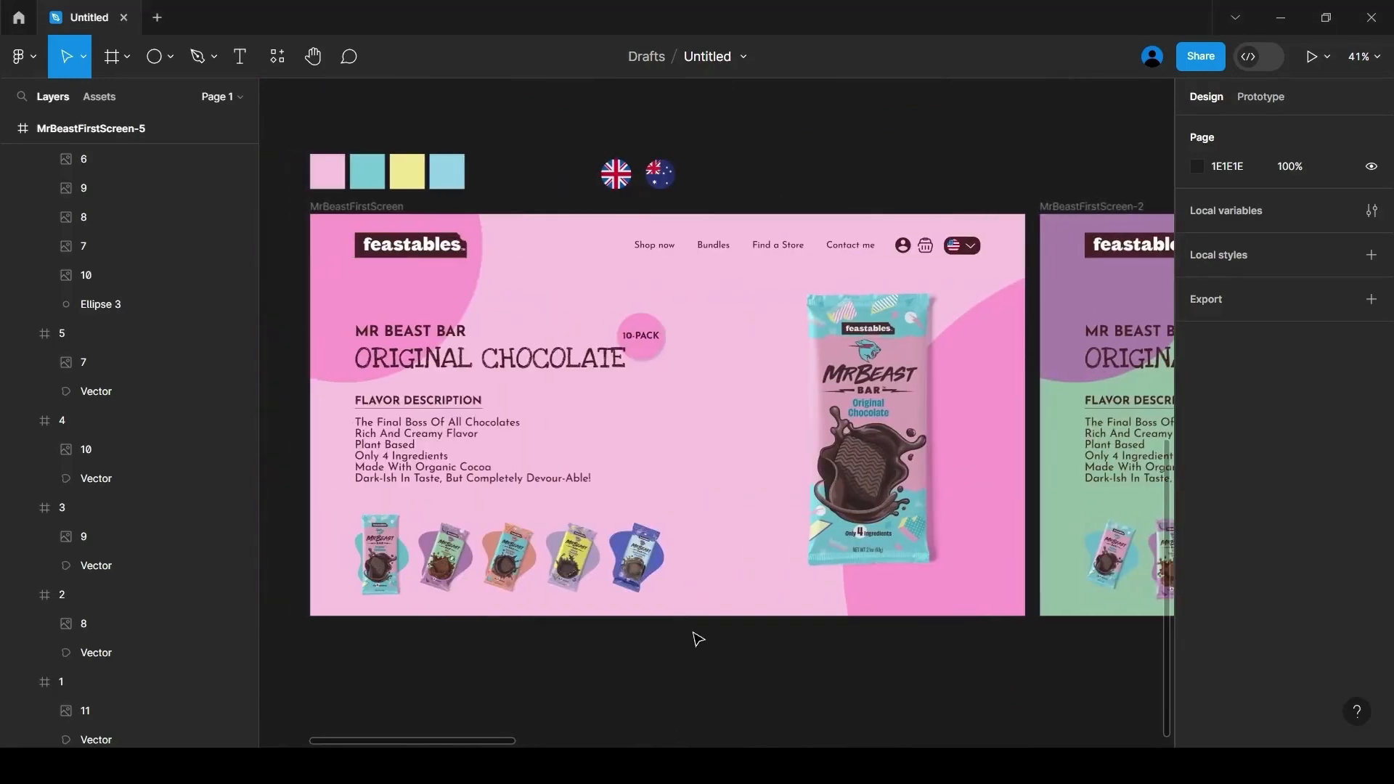
{"action": "left_click", "coordinate": [963, 246]}
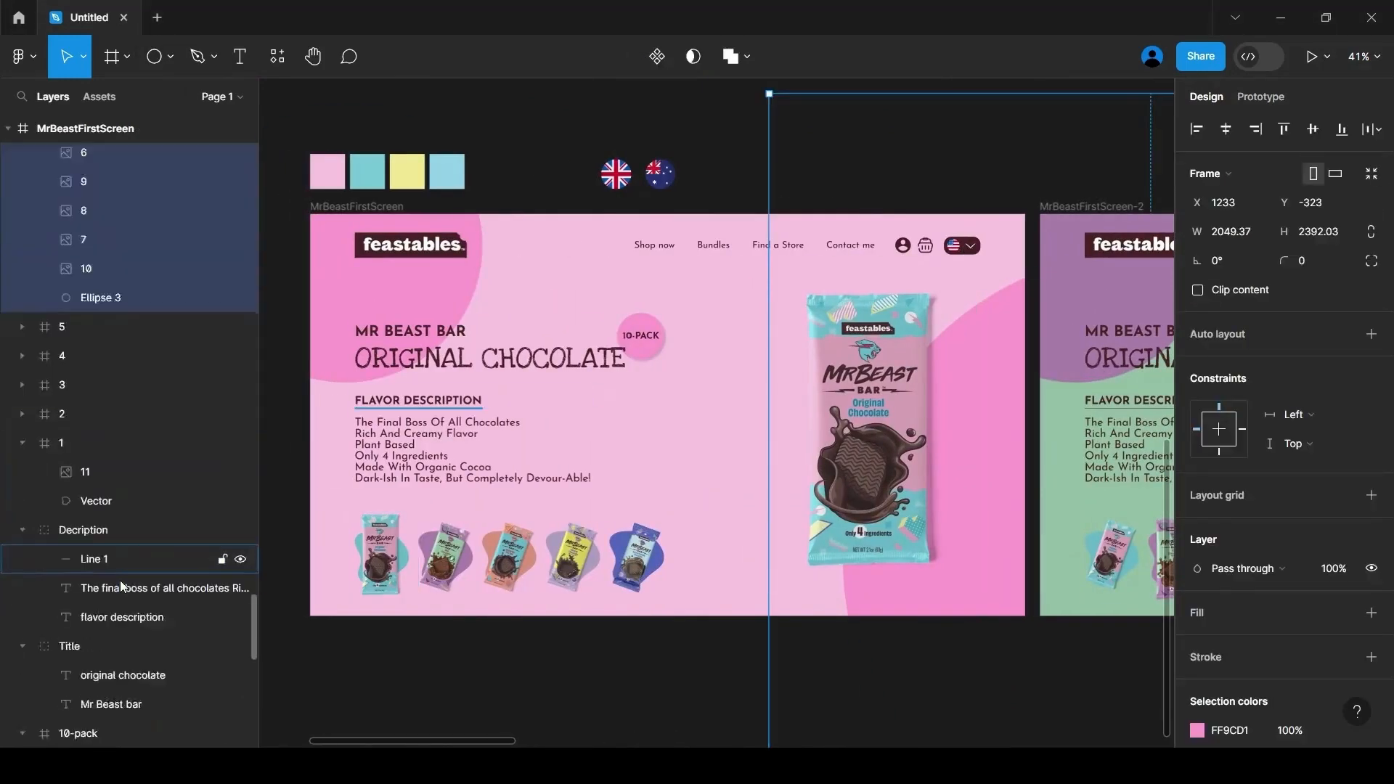
{"action": "left_click_drag", "start_coordinate": [959, 247], "coordinate": [759, 599]}
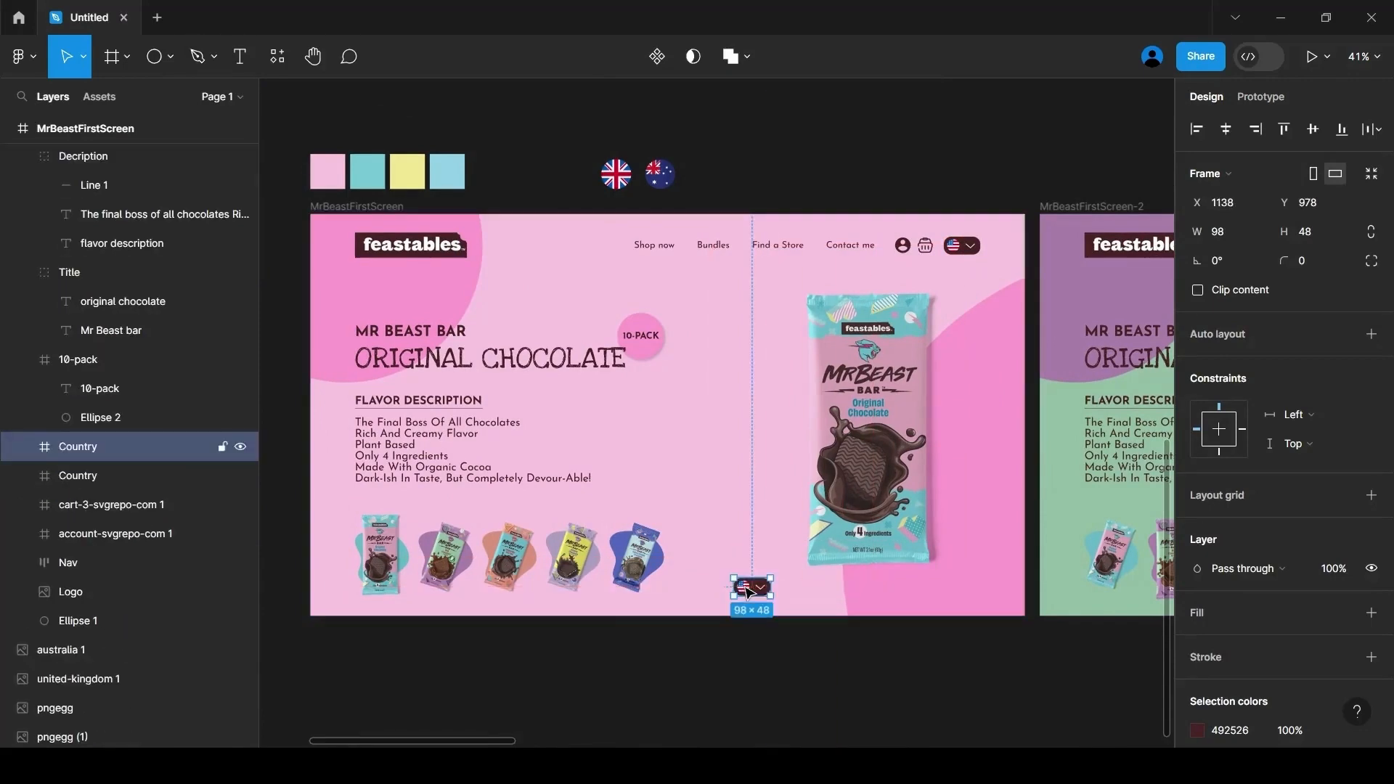
Delete the arrow and the United States flag from the copied Country selector, leaving only its rounded rectangle
{"action": "scroll", "coordinate": [763, 602], "scroll_direction": "up", "scroll_amount": 2}
{"action": "double_click", "coordinate": [758, 584]}
{"action": "key", "text": "Delete"}
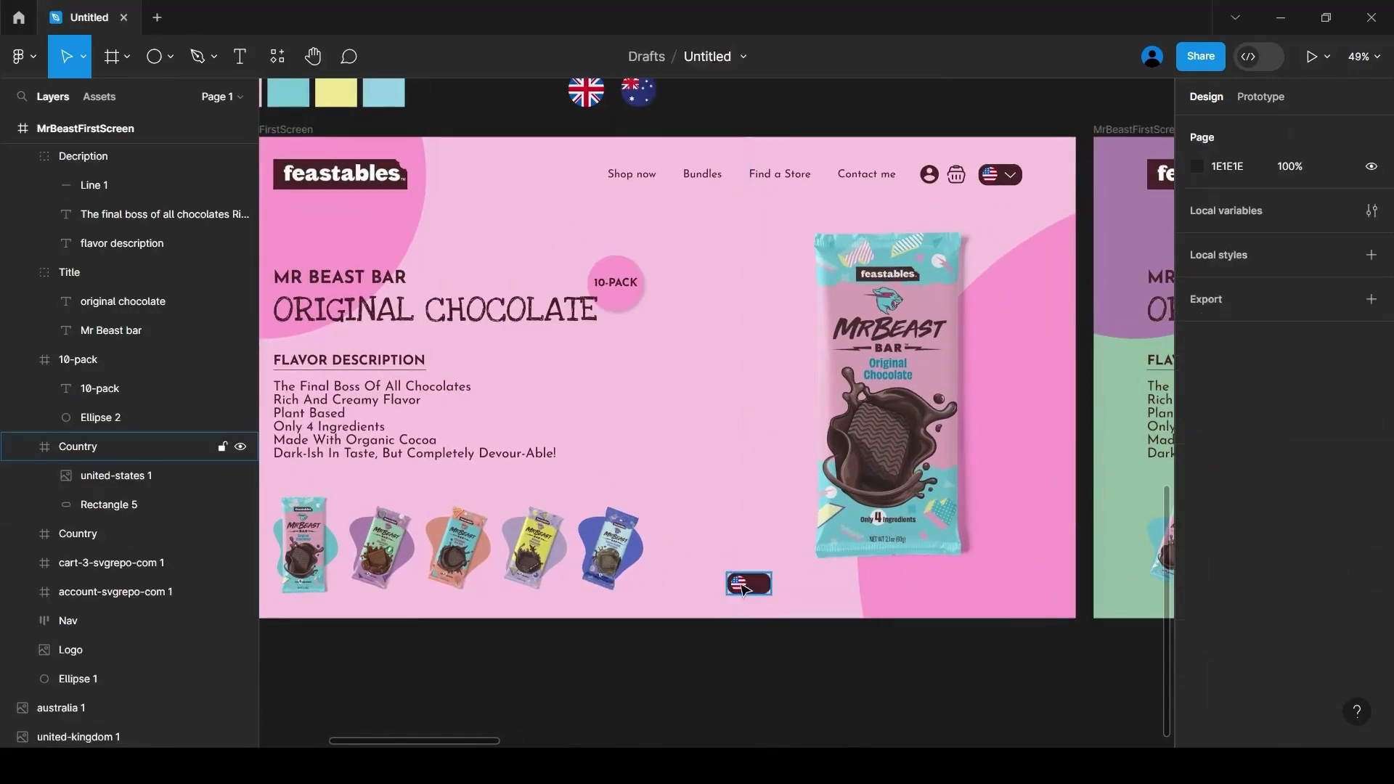
{"action": "double_click", "coordinate": [739, 584]}
{"action": "key", "text": "Delete"}
Enlarge the emptied Country copy to 161 × 66
{"action": "left_click", "coordinate": [740, 584]}
{"action": "left_click_drag", "start_coordinate": [727, 587], "coordinate": [782, 579]}
{"action": "key", "text": "ctrl+z"}
{"action": "left_click", "coordinate": [145, 476]}
{"action": "left_click", "coordinate": [145, 447]}
{"action": "double_click", "coordinate": [741, 584]}
{"action": "left_click", "coordinate": [154, 446]}
{"action": "scroll", "coordinate": [1278, 436], "scroll_direction": "down", "scroll_amount": 2}
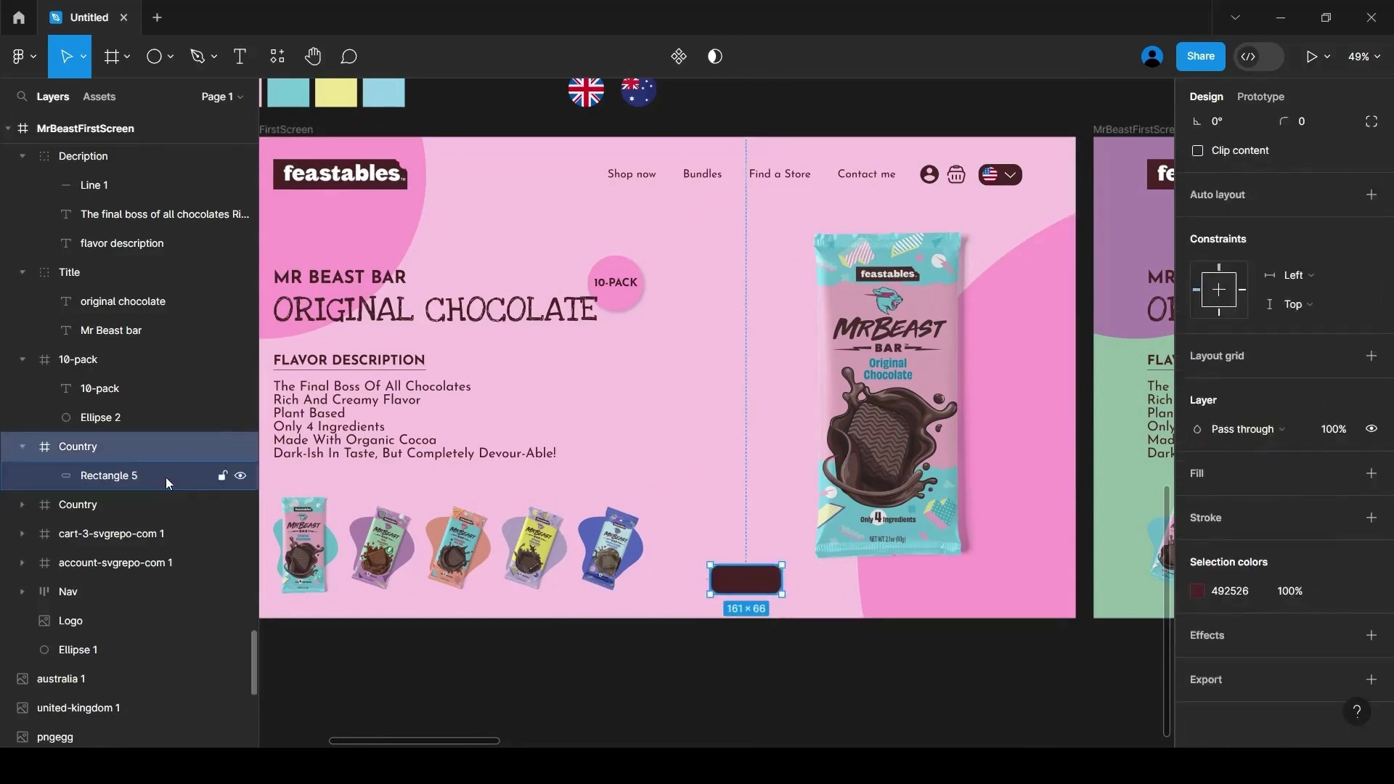
Fill Rectangle 5 of the emptied copy with white and give it an inside 492526 stroke with weight 2
{"action": "left_click", "coordinate": [166, 477]}
{"action": "left_click", "coordinate": [1198, 495]}
{"action": "left_click", "coordinate": [1001, 650]}
{"action": "left_click", "coordinate": [1207, 538]}
{"action": "left_click", "coordinate": [1198, 568]}
{"action": "left_click", "coordinate": [981, 650]}
{"action": "left_click", "coordinate": [1305, 600]}
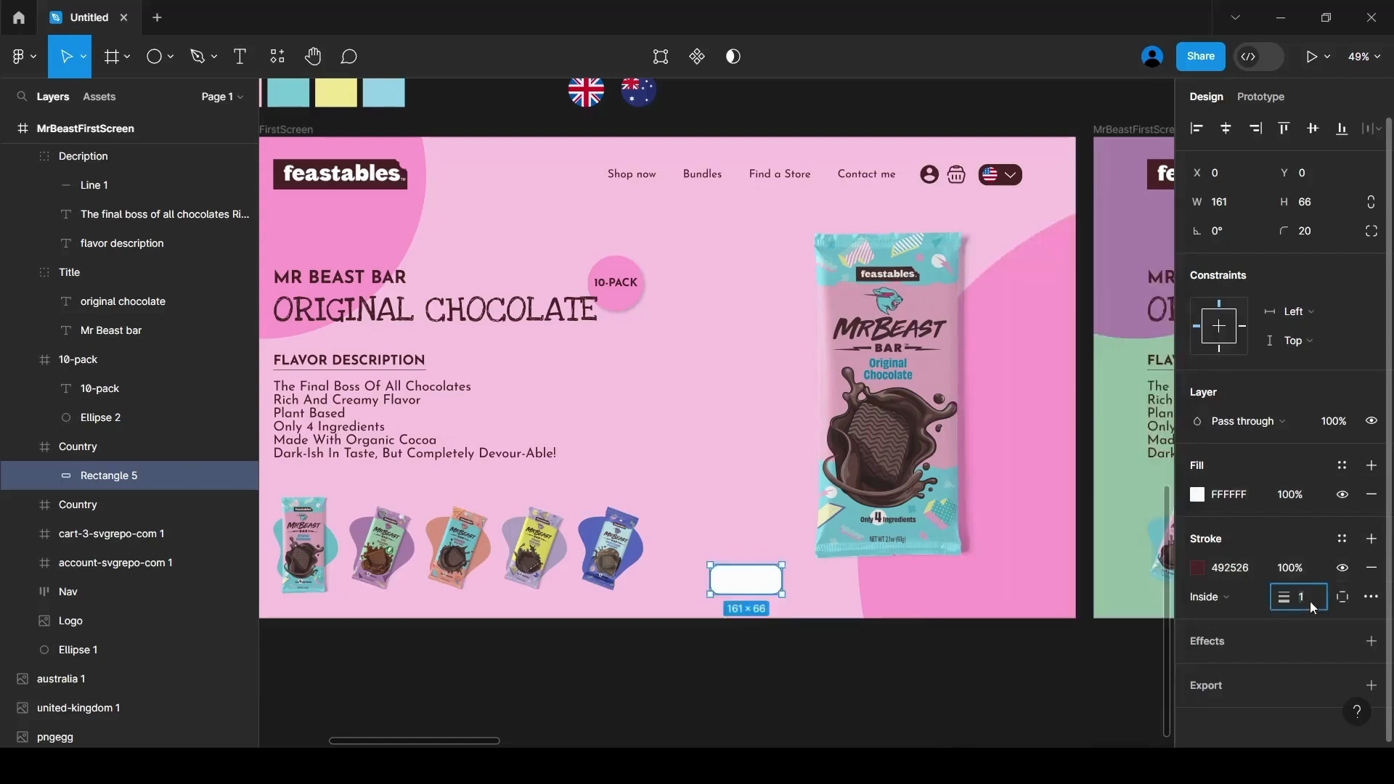
Rename the white button's frame "Add to cart" and move it just below the large Original Chocolate bar
{"action": "left_click", "coordinate": [142, 454]}
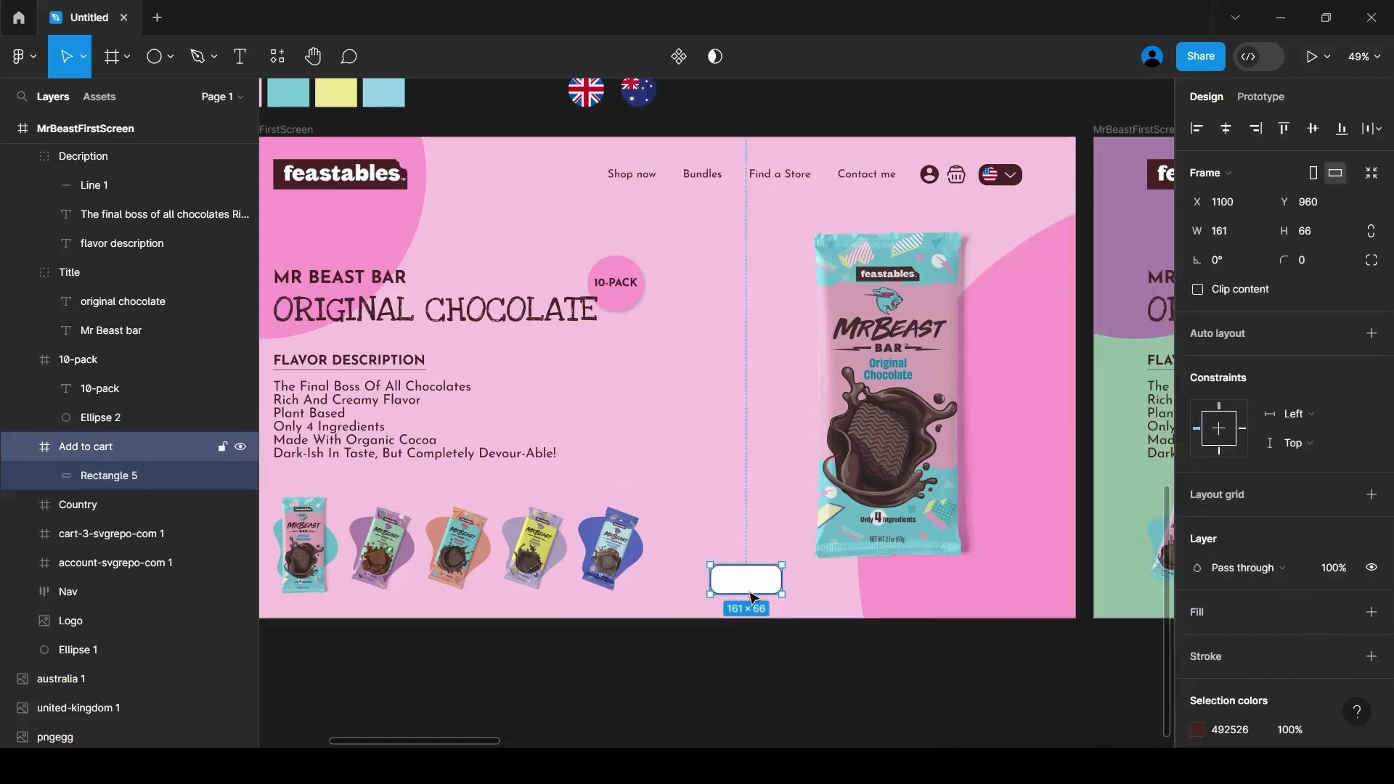
{"action": "left_click_drag", "start_coordinate": [750, 597], "coordinate": [881, 592]}
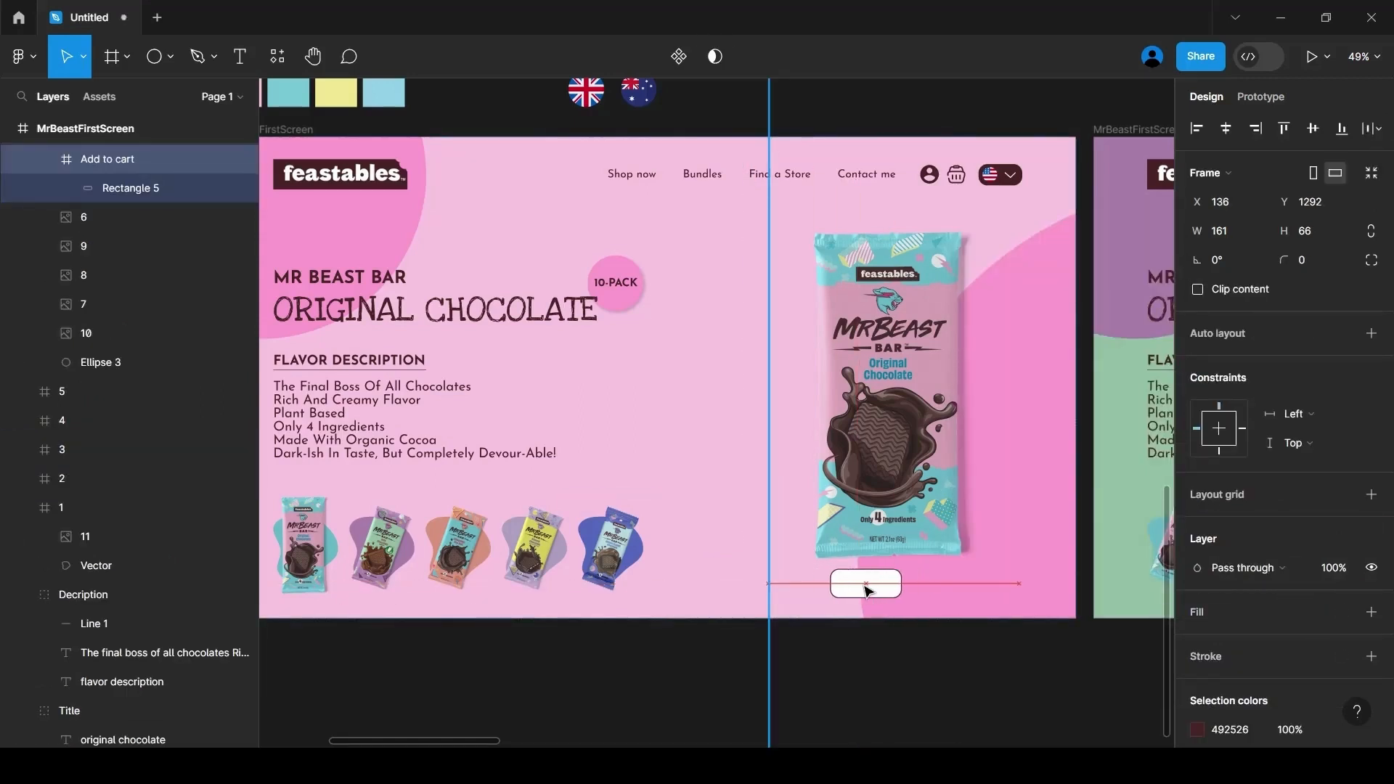
{"action": "left_click", "coordinate": [879, 622]}
Add a bold "-" text in the Inter font, size 25, at the left end of the white button
{"action": "scroll", "coordinate": [879, 621], "scroll_direction": "up", "scroll_amount": 3}
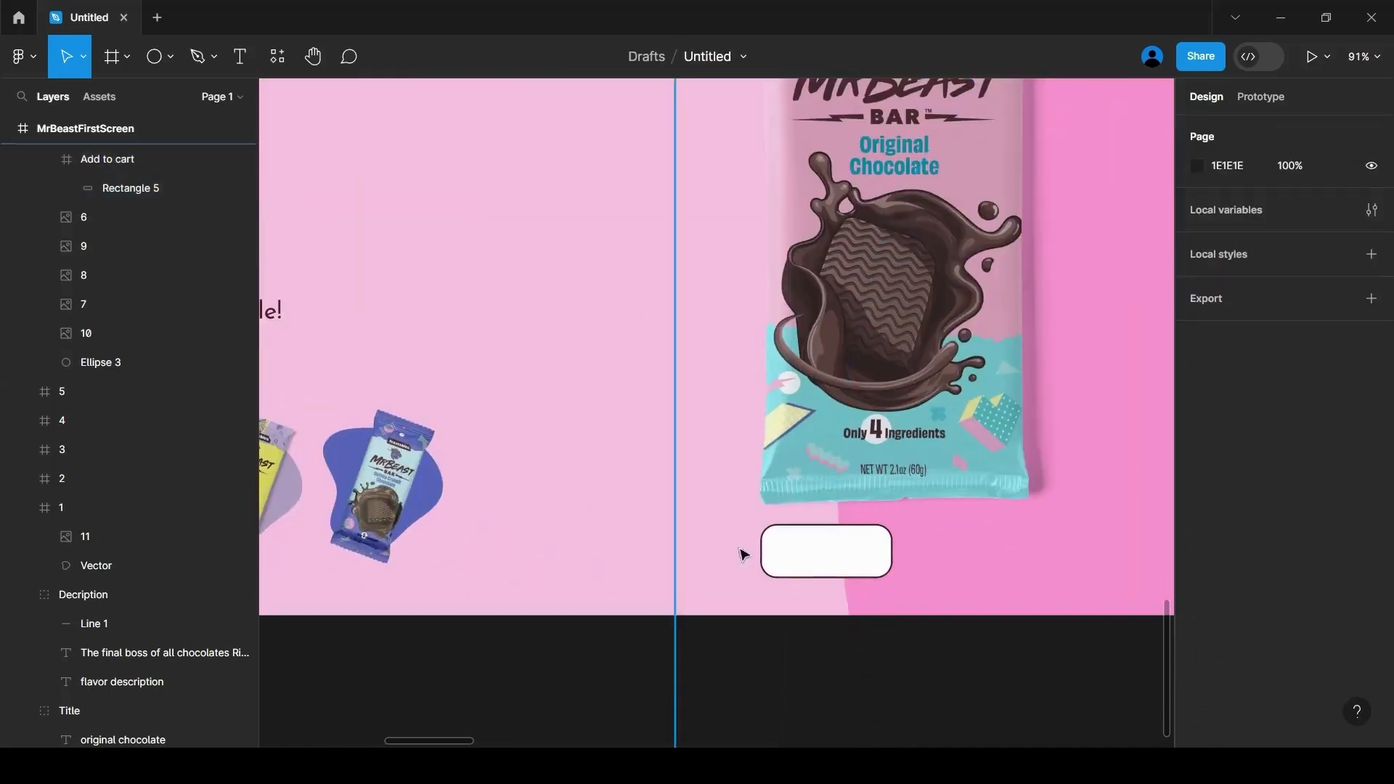
{"action": "left_click", "coordinate": [247, 64]}
{"action": "left_click", "coordinate": [810, 556]}
{"action": "type", "text": "-"}
{"action": "left_click", "coordinate": [1220, 497]}
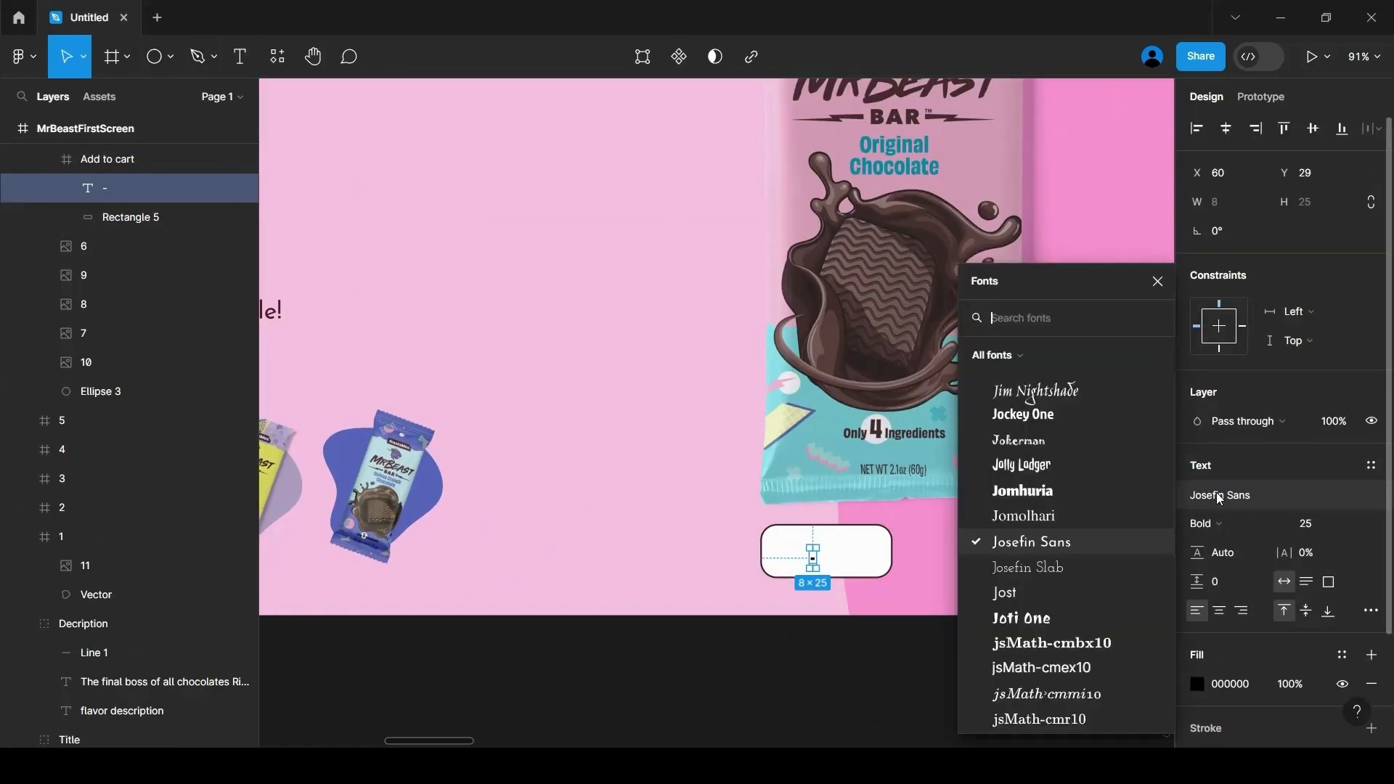
{"action": "type", "text": "int"}
{"action": "left_click", "coordinate": [1037, 356]}
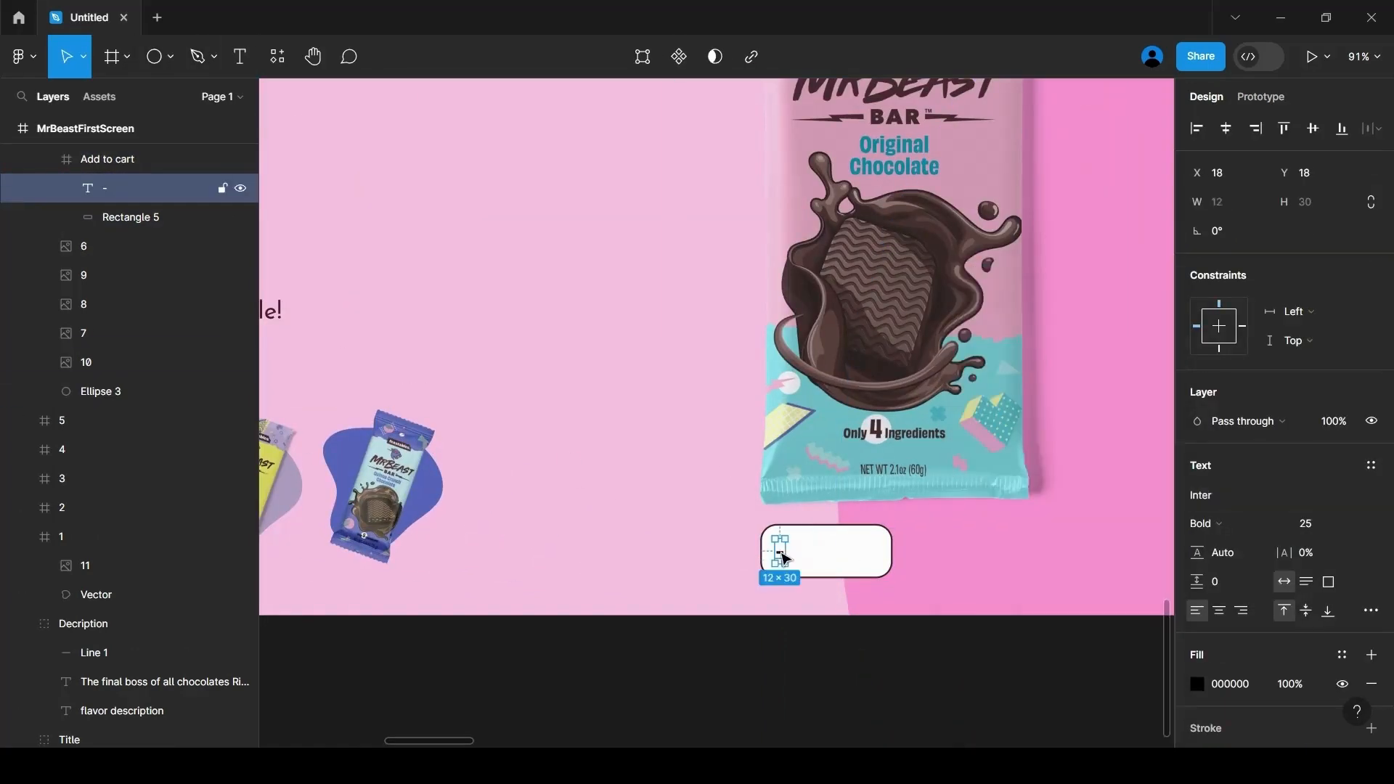
Duplicate the minus sign twice across the white button and change the copies to a centered "1" and a "+" at the right end
{"action": "left_click_drag", "start_coordinate": [784, 558], "coordinate": [832, 558], "text": "alt"}
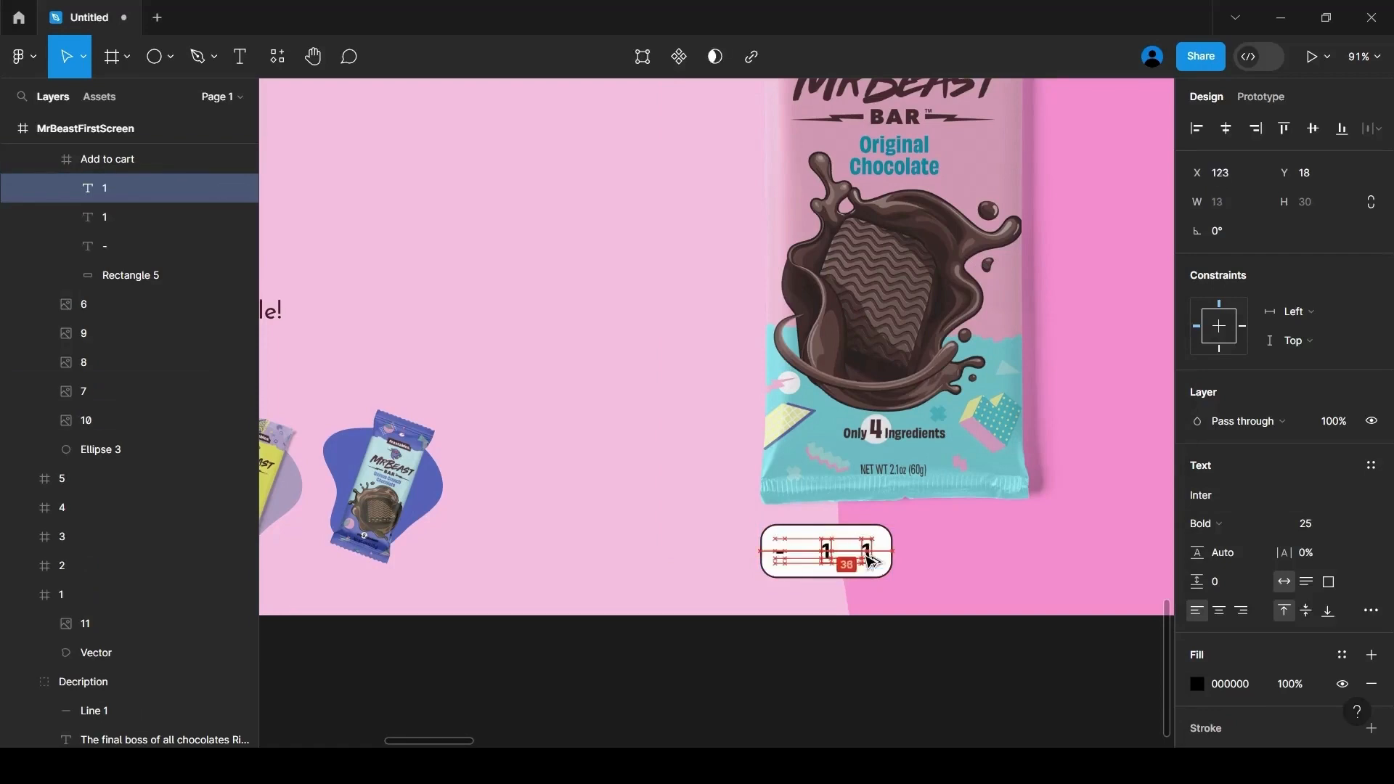
{"action": "key", "text": "Escape"}
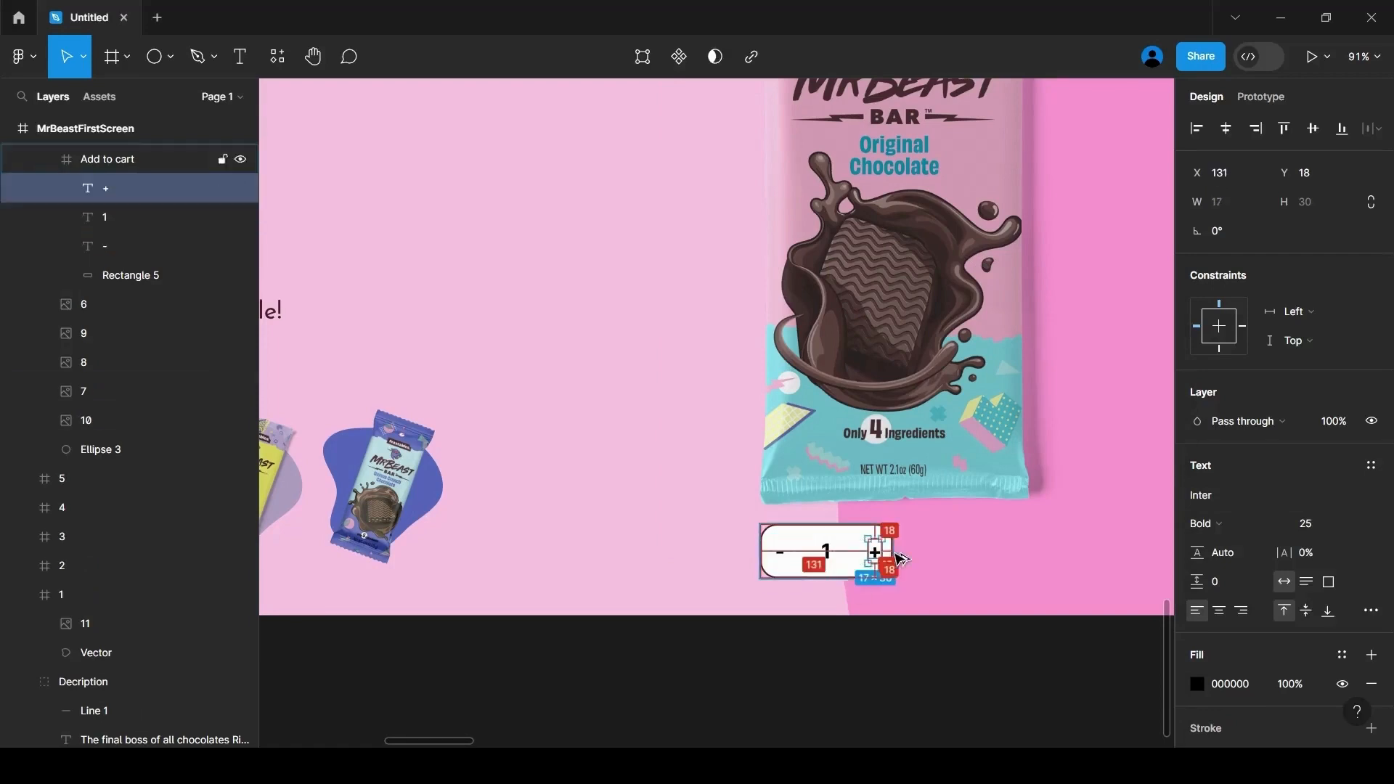
Set the minus sign's font size to 40 and recenter it vertically at the left end of the button
{"action": "scroll", "coordinate": [890, 551], "scroll_direction": "up", "scroll_amount": 5}
{"action": "double_click", "coordinate": [569, 561]}
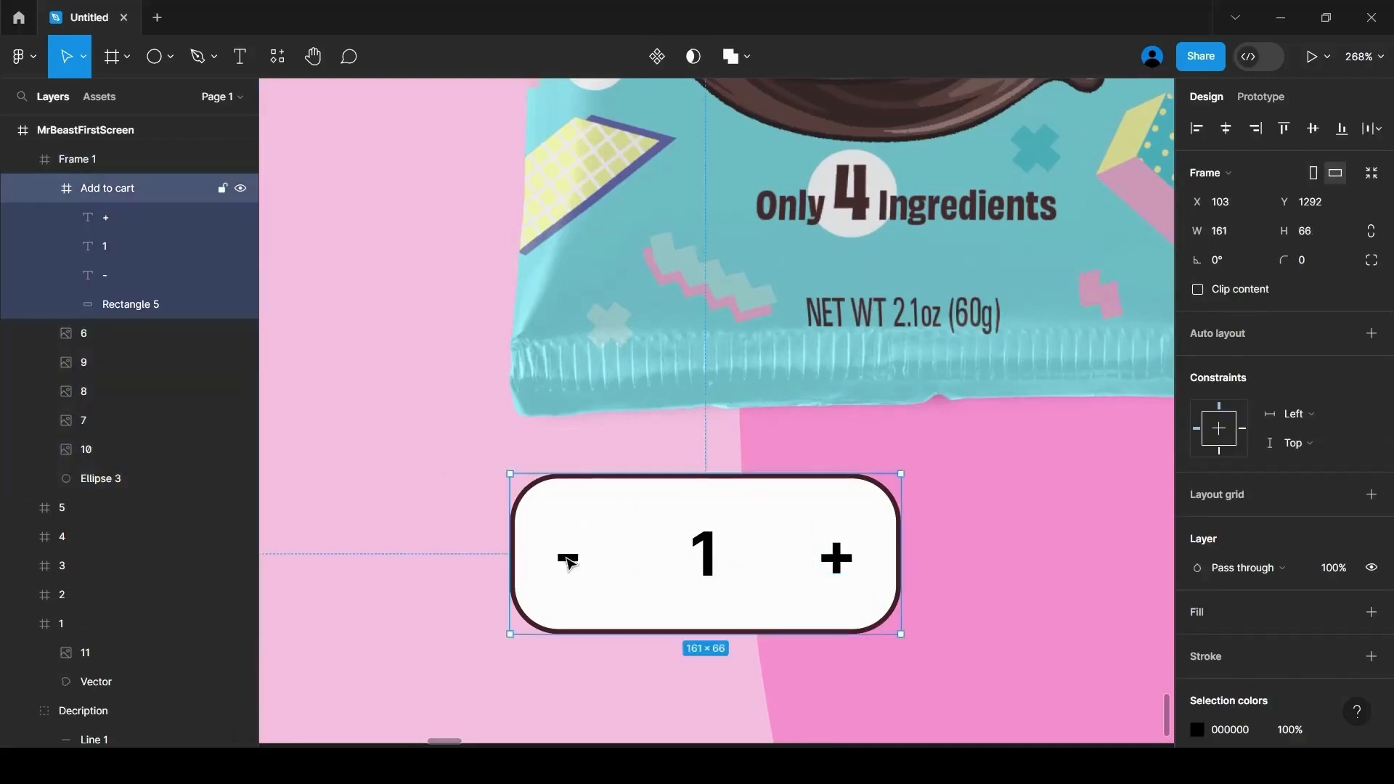
{"action": "double_click", "coordinate": [569, 560]}
{"action": "left_click", "coordinate": [1314, 526]}
{"action": "type", "text": "30"}
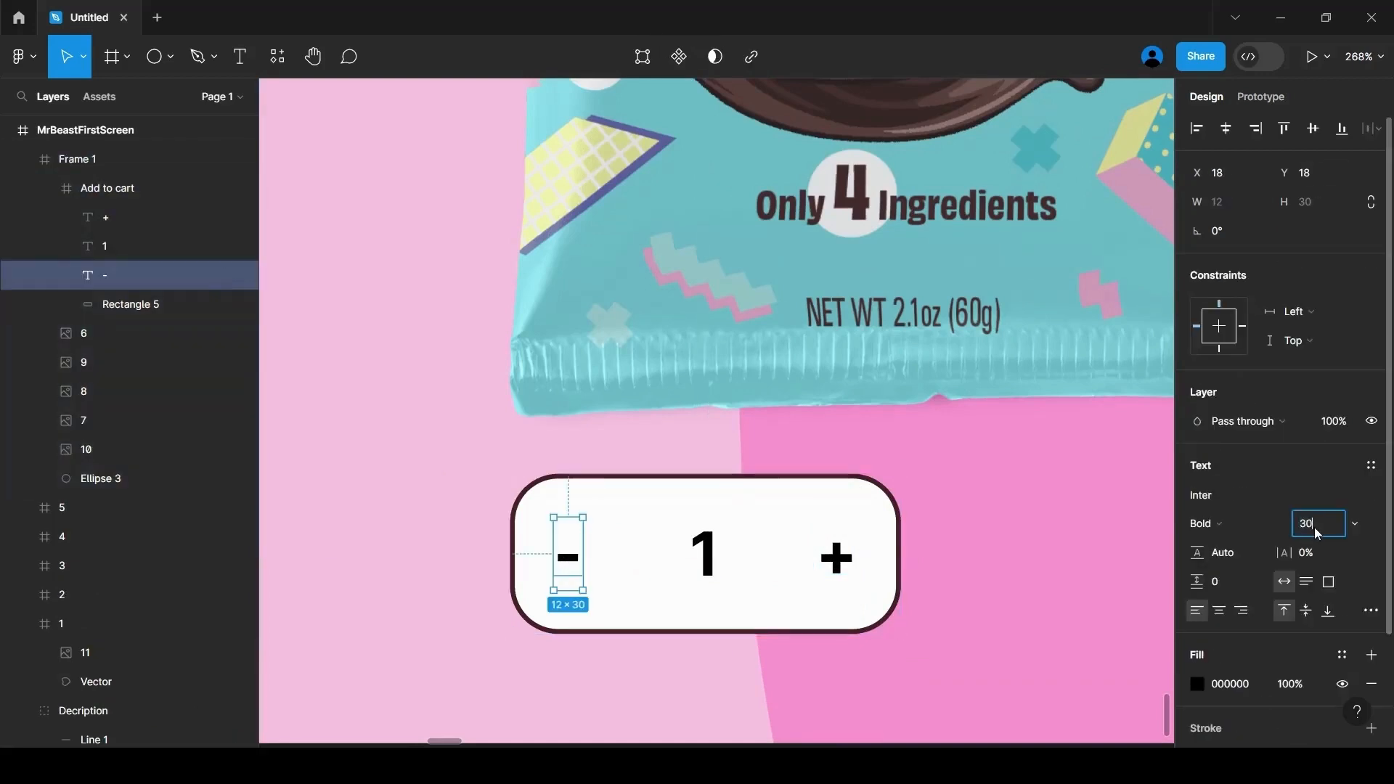
{"action": "key", "text": "BackSpace"}
{"action": "key", "text": "BackSpace"}
{"action": "type", "text": "40"}
{"action": "key", "text": "Return"}
{"action": "left_click_drag", "start_coordinate": [573, 583], "coordinate": [567, 556]}
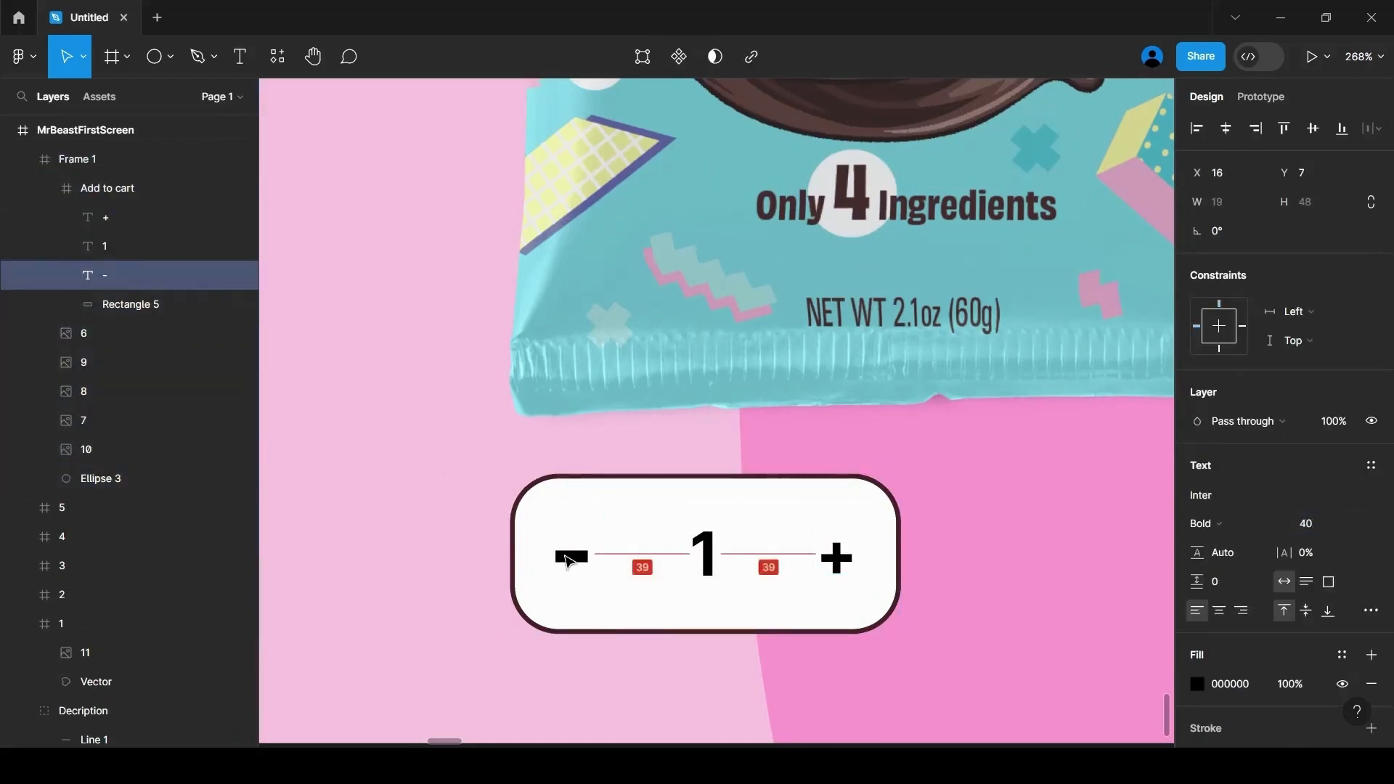
Set the plus sign's font size to 40 and move it up to the button's vertical center
{"action": "left_click", "coordinate": [836, 561]}
{"action": "left_click", "coordinate": [1319, 532]}
{"action": "type", "text": "40"}
{"action": "key", "text": "Return"}
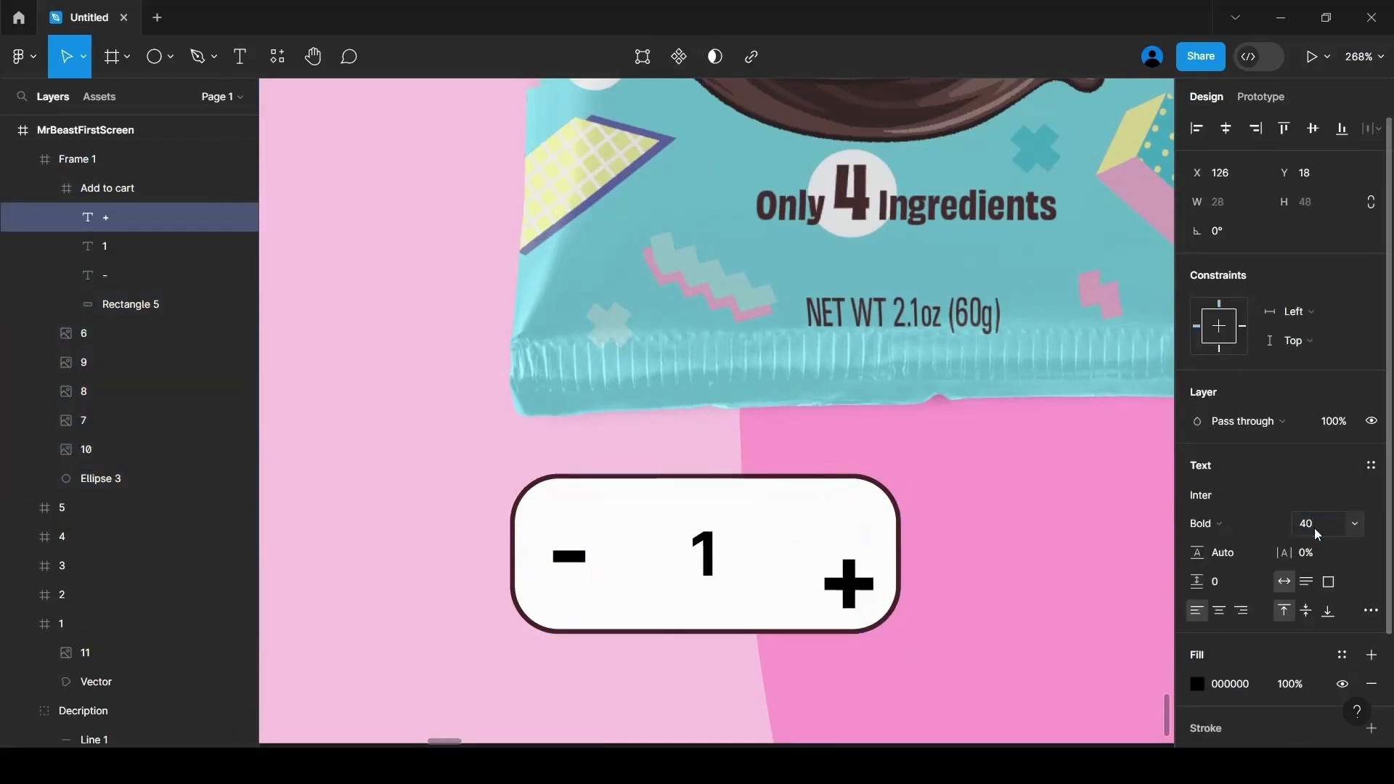
{"action": "left_click_drag", "start_coordinate": [865, 580], "coordinate": [893, 554]}
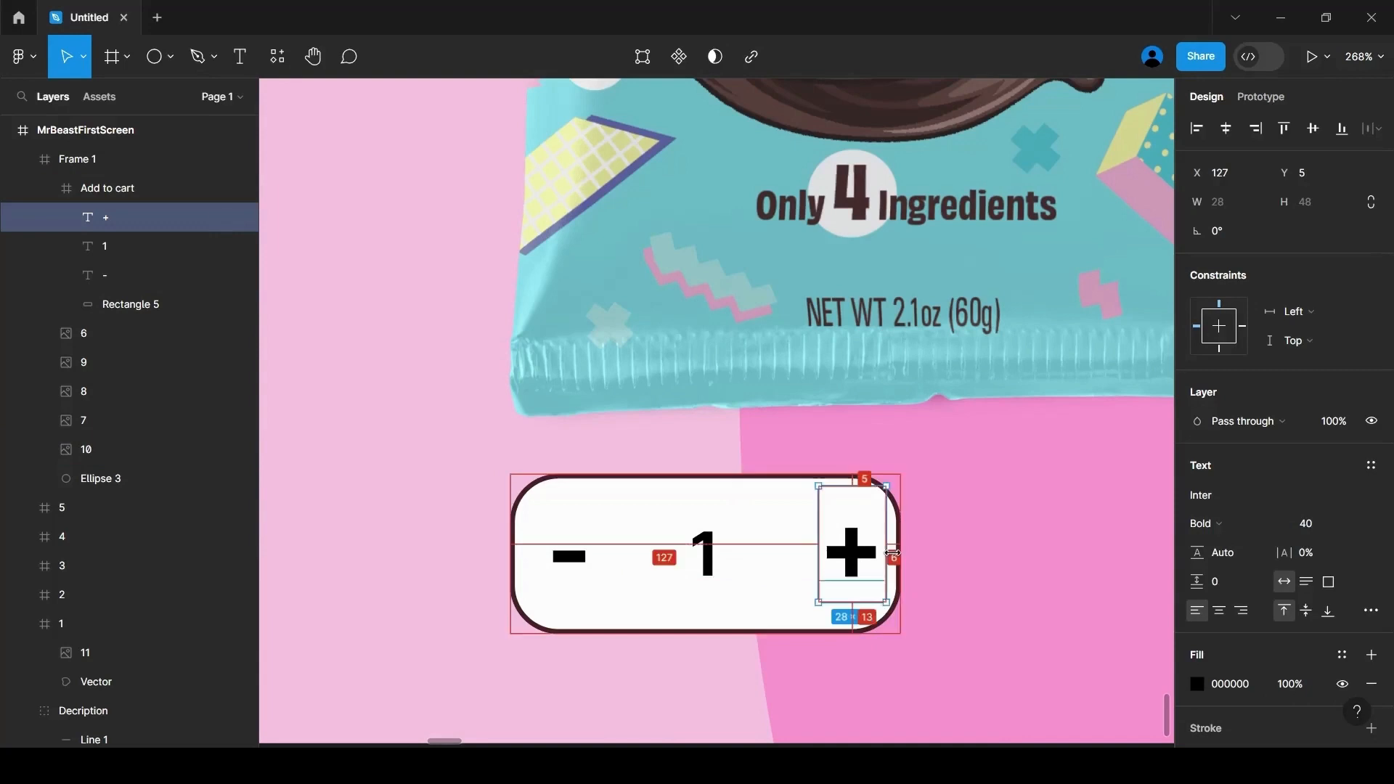
Set the "1" to font size 40, center it in the button, and realign the plus sign with it
{"action": "left_click", "coordinate": [708, 555]}
{"action": "left_click", "coordinate": [1320, 528]}
{"action": "type", "text": "40"}
{"action": "key", "text": "Return"}
{"action": "left_click_drag", "start_coordinate": [719, 586], "coordinate": [718, 575]}
{"action": "left_click_drag", "start_coordinate": [839, 555], "coordinate": [901, 563]}
Nudge the minus sign slightly left to balance its spacing with the plus sign
{"action": "left_click", "coordinate": [569, 558]}
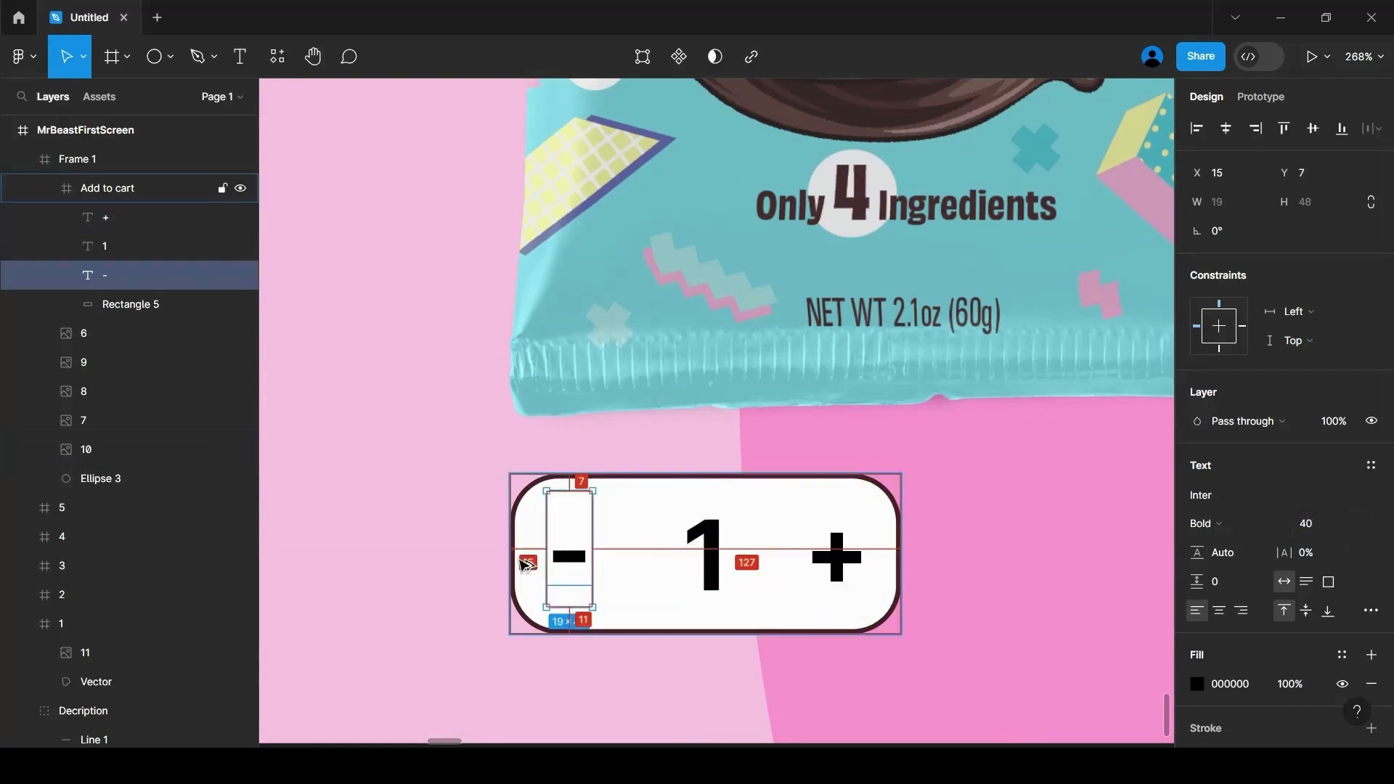
{"action": "key", "text": "Left"}
{"action": "key", "text": "Left"}
{"action": "key", "text": "Left"}
{"action": "key", "text": "Left"}
{"action": "left_click", "coordinate": [443, 579]}
Duplicate the quantity button directly to its right and delete the minus, 1 and plus texts from the copy
{"action": "scroll", "coordinate": [465, 568], "scroll_direction": "down", "scroll_amount": 8}
{"action": "scroll", "coordinate": [512, 648], "scroll_direction": "up", "scroll_amount": 2}
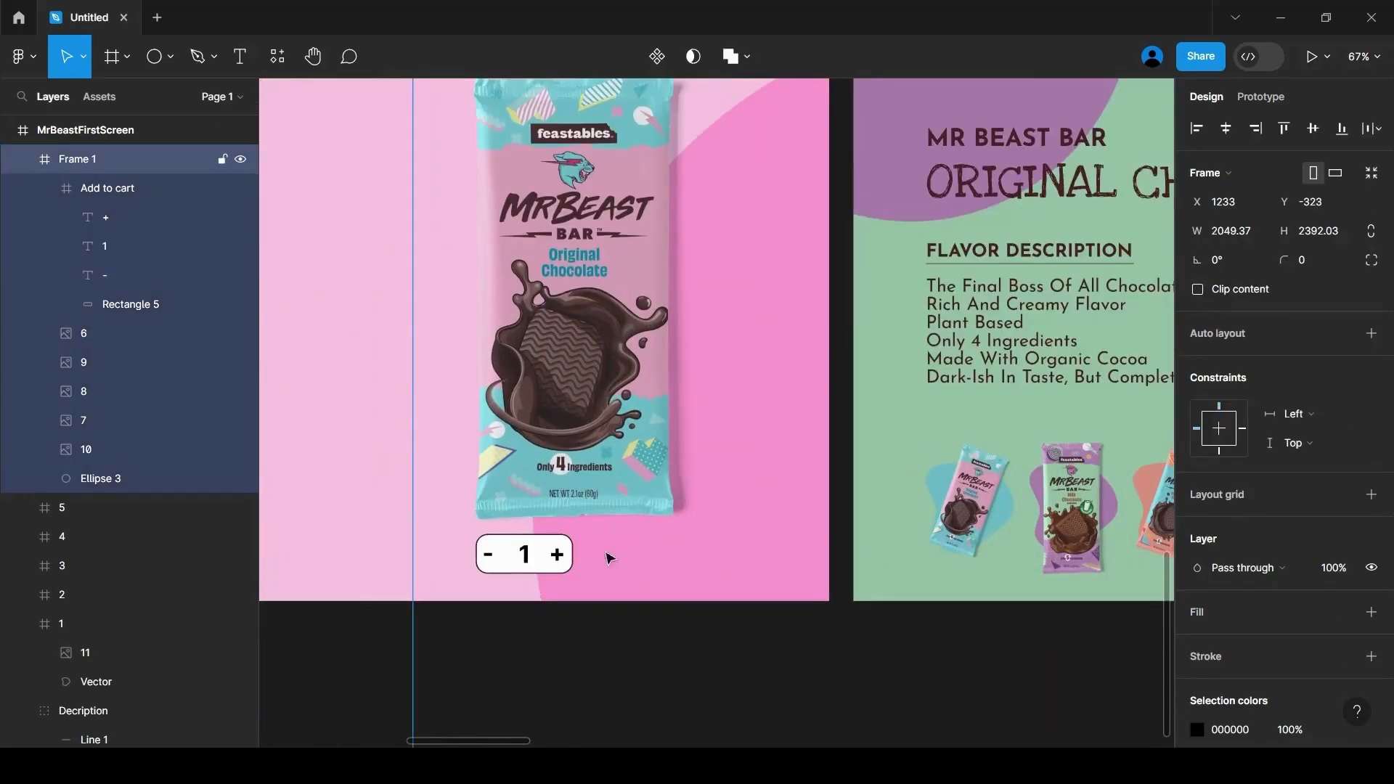
{"action": "left_click_drag", "start_coordinate": [540, 556], "coordinate": [630, 562]}
{"action": "key", "text": "Delete"}
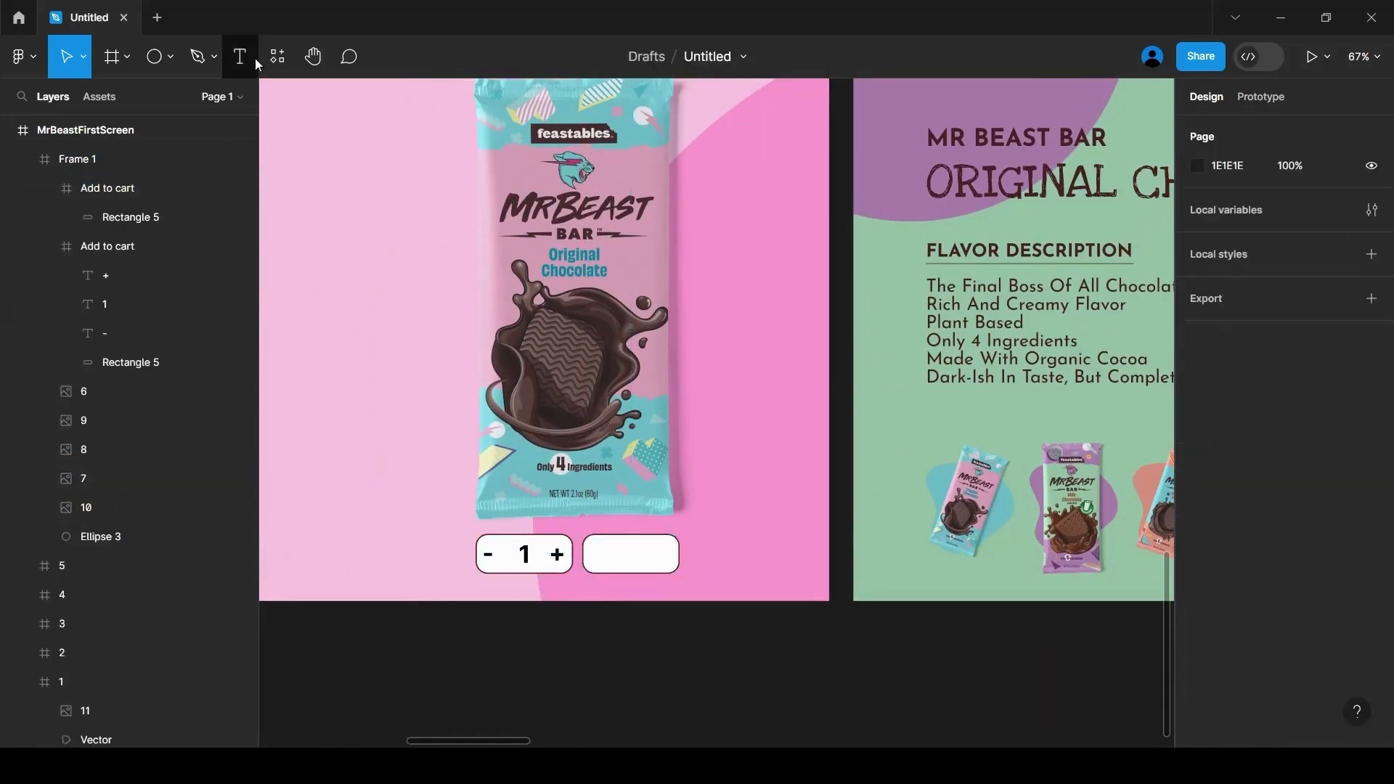
Search the IconScout plugin's icons for "cart" and insert the outlined shopping cart icon onto the canvas
{"action": "left_click", "coordinate": [277, 56]}
{"action": "type", "text": "icons"}
{"action": "left_click", "coordinate": [421, 267]}
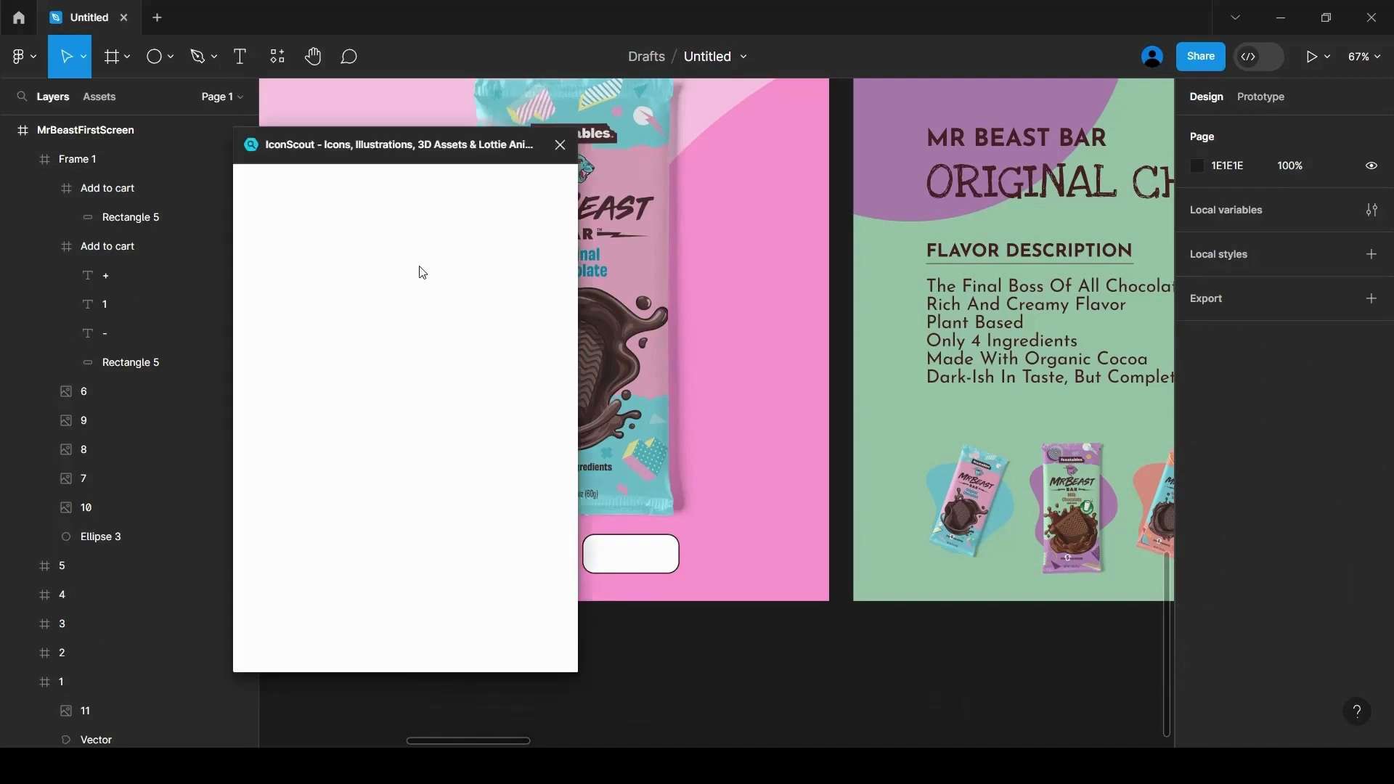
{"action": "left_click", "coordinate": [373, 189]}
{"action": "type", "text": "cart"}
{"action": "key", "text": "Return"}
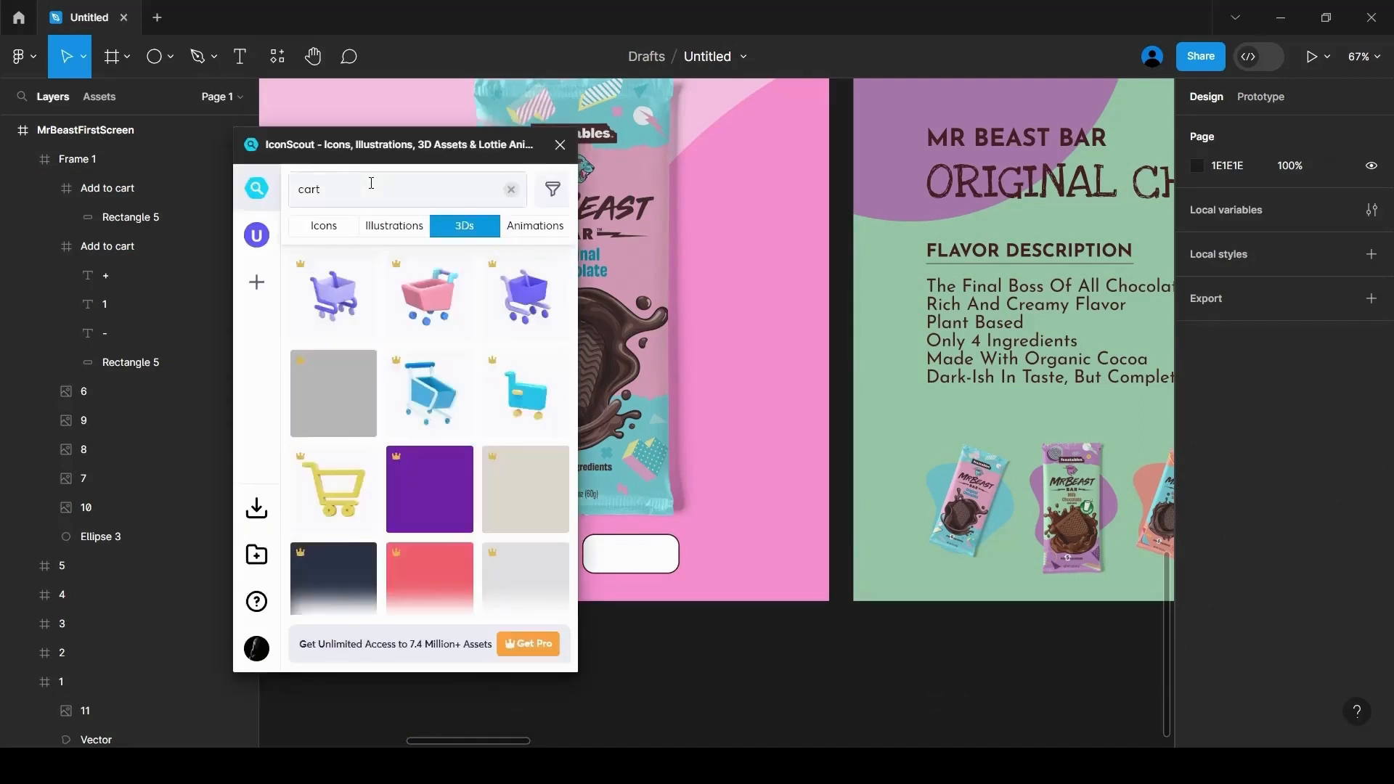
{"action": "left_click", "coordinate": [329, 231]}
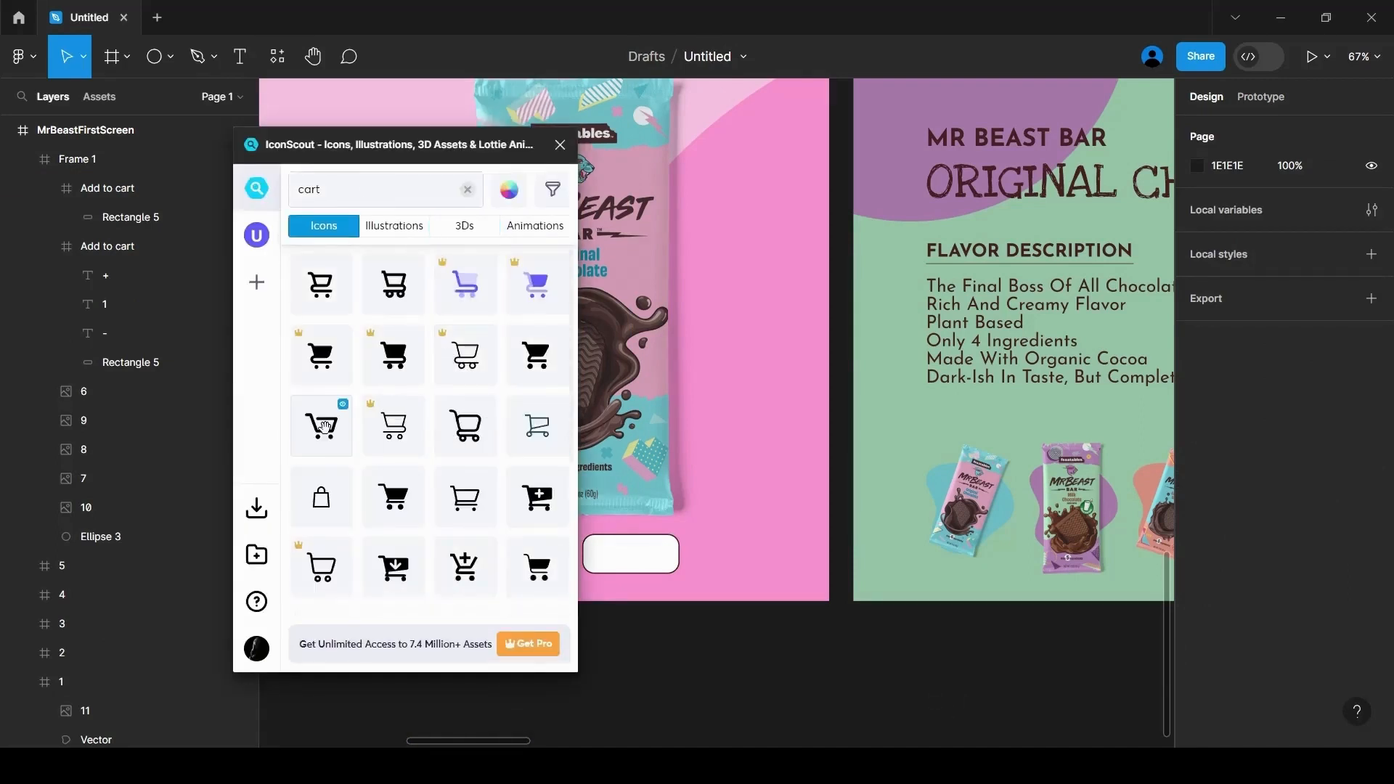
{"action": "left_click_drag", "start_coordinate": [324, 427], "coordinate": [692, 619]}
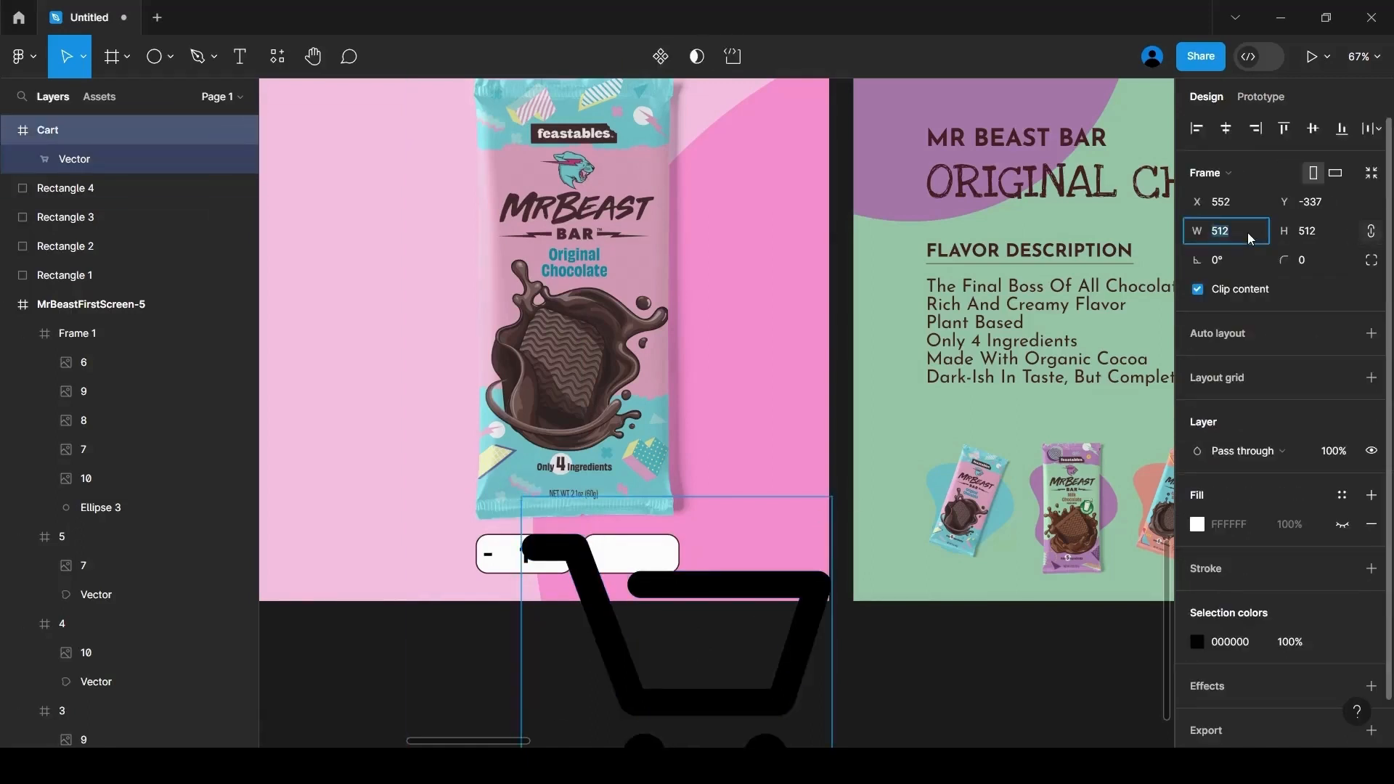
Resize the cart icon to a width of 50 and center it inside the blank second button
{"action": "type", "text": "50"}
{"action": "key", "text": "Return"}
{"action": "left_click_drag", "start_coordinate": [538, 513], "coordinate": [633, 558]}
{"action": "left_click_drag", "start_coordinate": [632, 557], "coordinate": [632, 555]}
{"action": "left_click", "coordinate": [670, 552]}
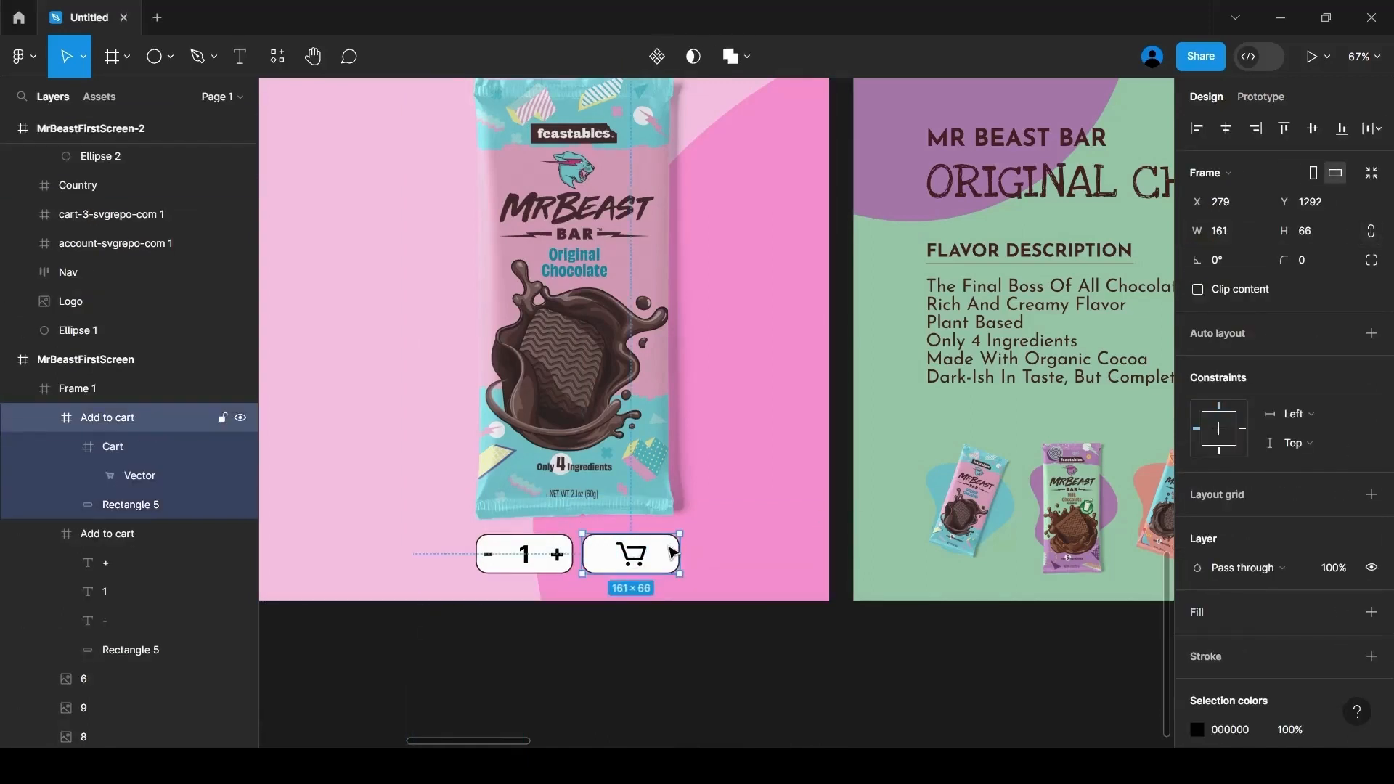
Fill the cart button's rectangle with the dark brown 492526
{"action": "scroll", "coordinate": [1370, 525], "scroll_direction": "down", "scroll_amount": 1}
{"action": "left_click", "coordinate": [151, 505]}
{"action": "left_click", "coordinate": [1197, 489]}
{"action": "left_click", "coordinate": [1027, 572]}
{"action": "left_click", "coordinate": [982, 670]}
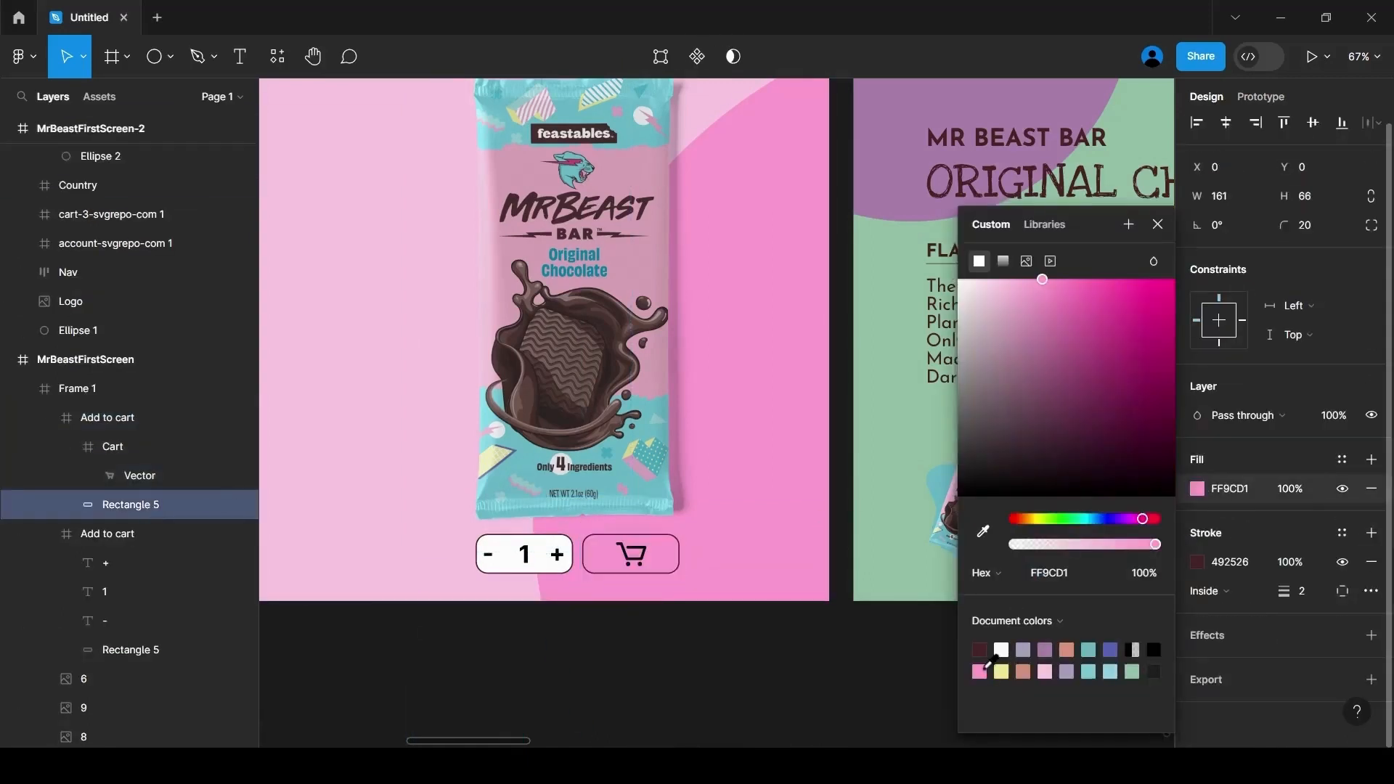
{"action": "left_click", "coordinate": [1045, 669]}
{"action": "left_click", "coordinate": [980, 650]}
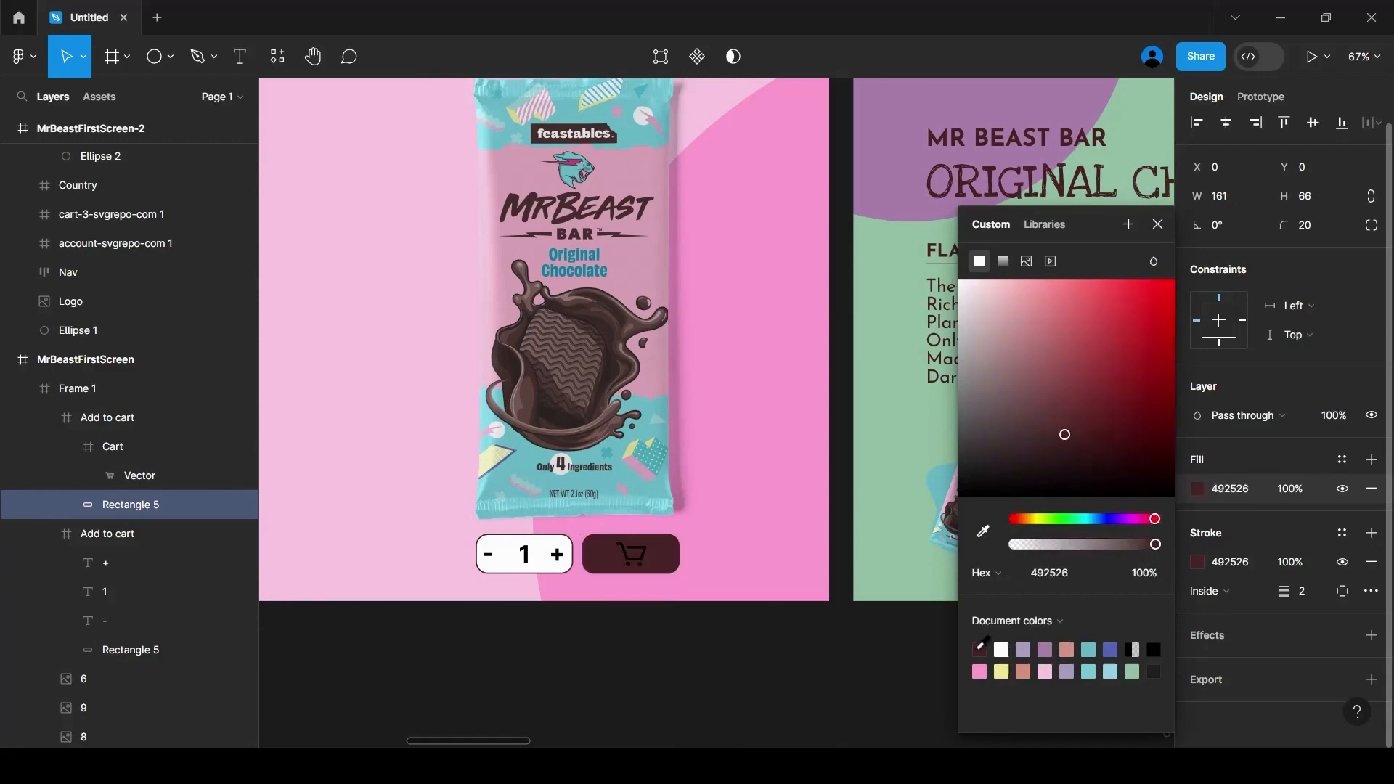
Recolor the cart icon's vector pink using the document colors
{"action": "left_click", "coordinate": [138, 476]}
{"action": "left_click", "coordinate": [1198, 494]}
{"action": "left_click", "coordinate": [1046, 671]}
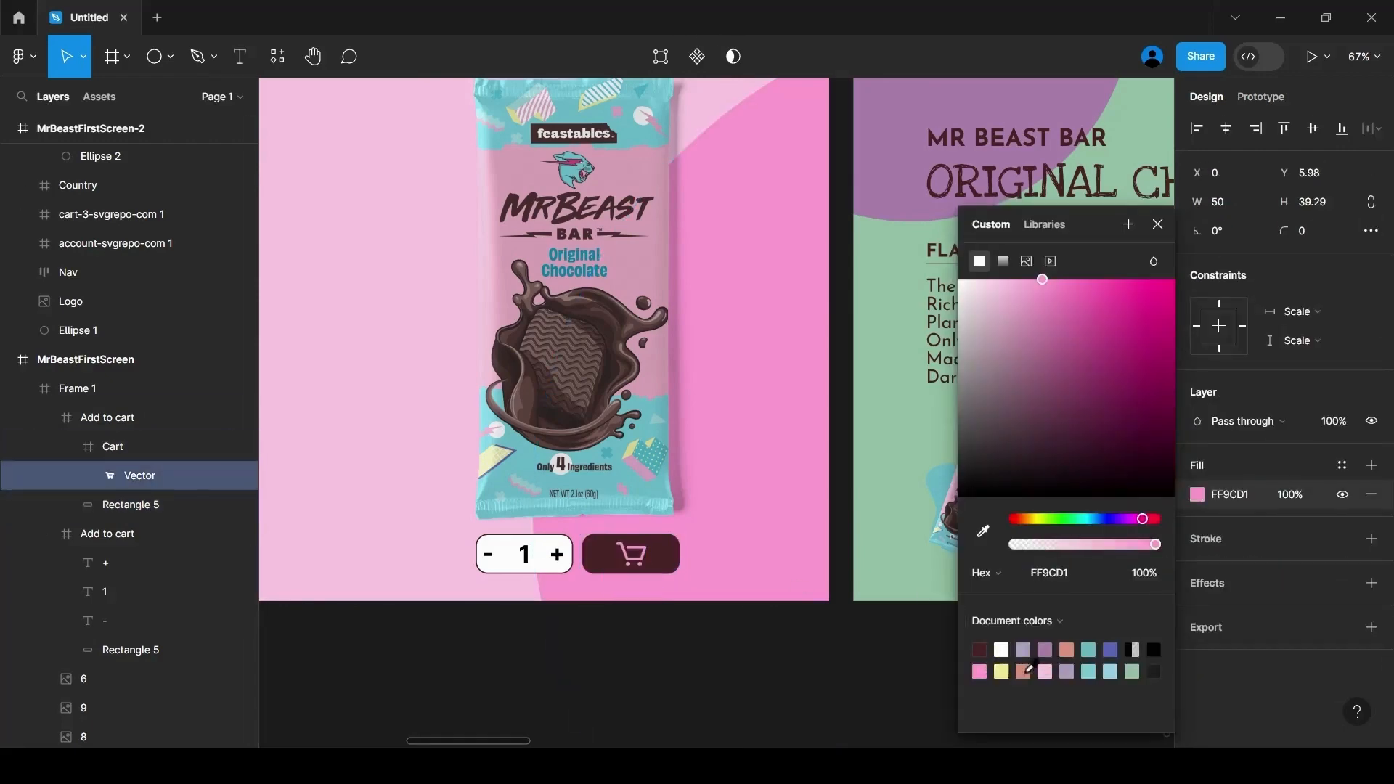
{"action": "left_click", "coordinate": [748, 636]}
{"action": "left_click", "coordinate": [753, 623]}
Group the quantity button and the cart button together in a new frame
{"action": "scroll", "coordinate": [754, 622], "scroll_direction": "down", "scroll_amount": 5}
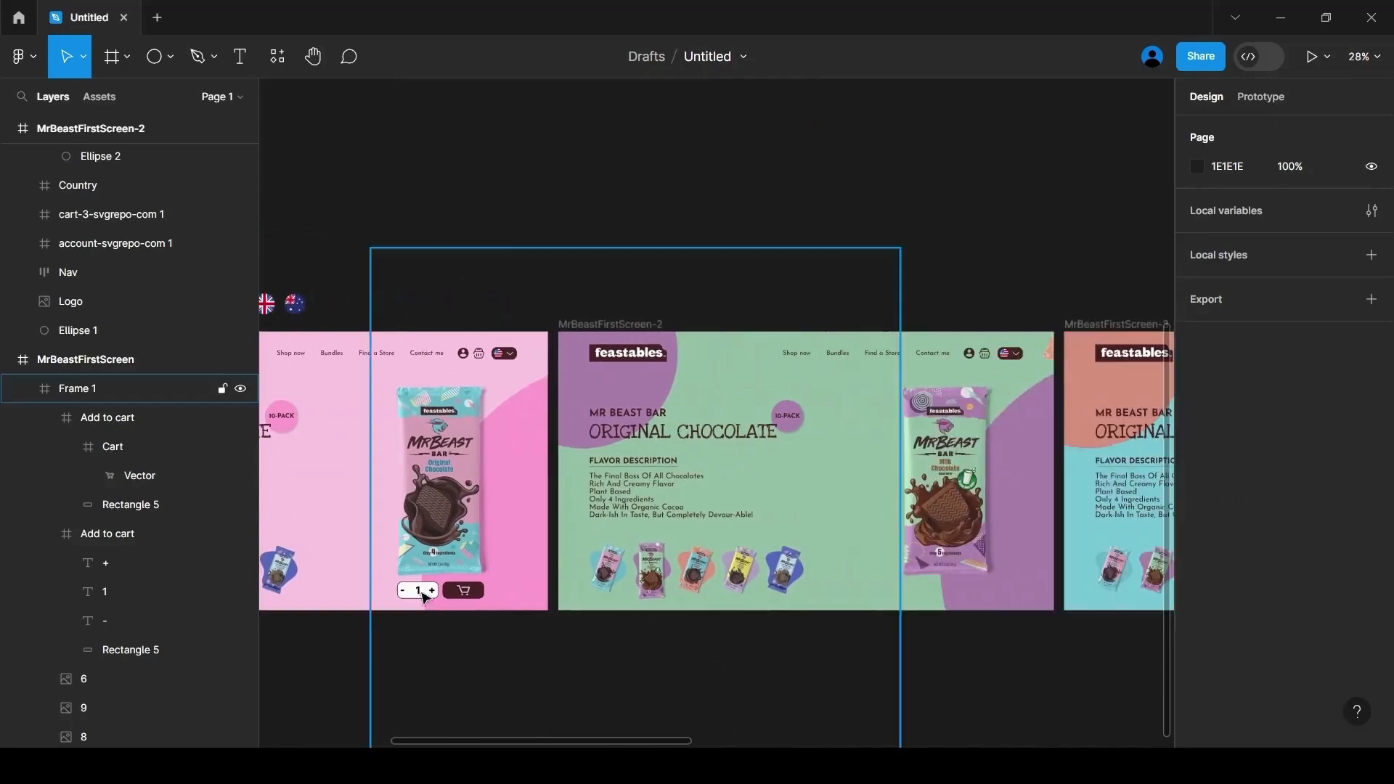
{"action": "left_click", "coordinate": [424, 598]}
{"action": "left_click", "coordinate": [462, 590], "text": "shift"}
{"action": "right_click", "coordinate": [460, 592]}
{"action": "left_click", "coordinate": [509, 414]}
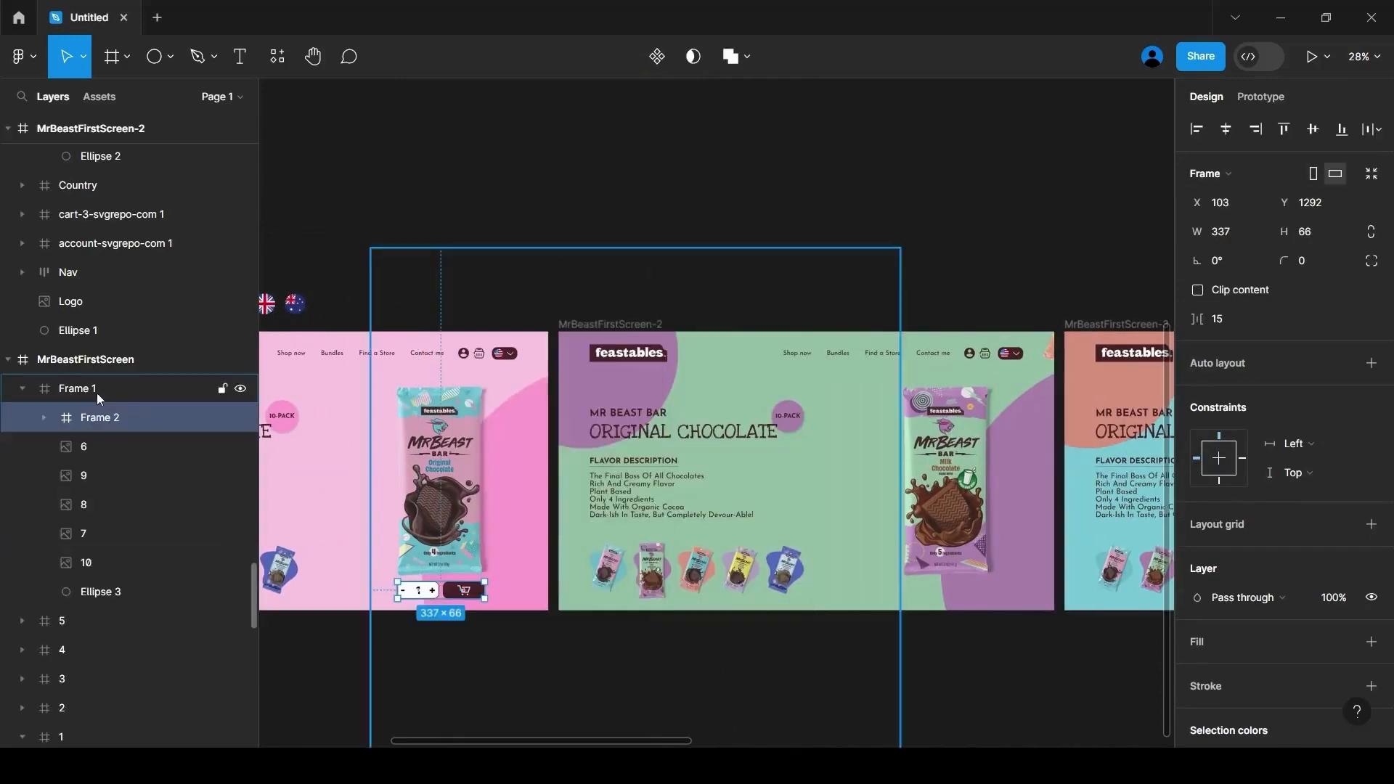
Move the grouped buttons' frame out of Frame 1 into MrBeastFirstScreen and rename it "add to cart"
{"action": "left_click_drag", "start_coordinate": [100, 418], "coordinate": [99, 387]}
{"action": "double_click", "coordinate": [75, 389]}
{"action": "type", "text": "add"}
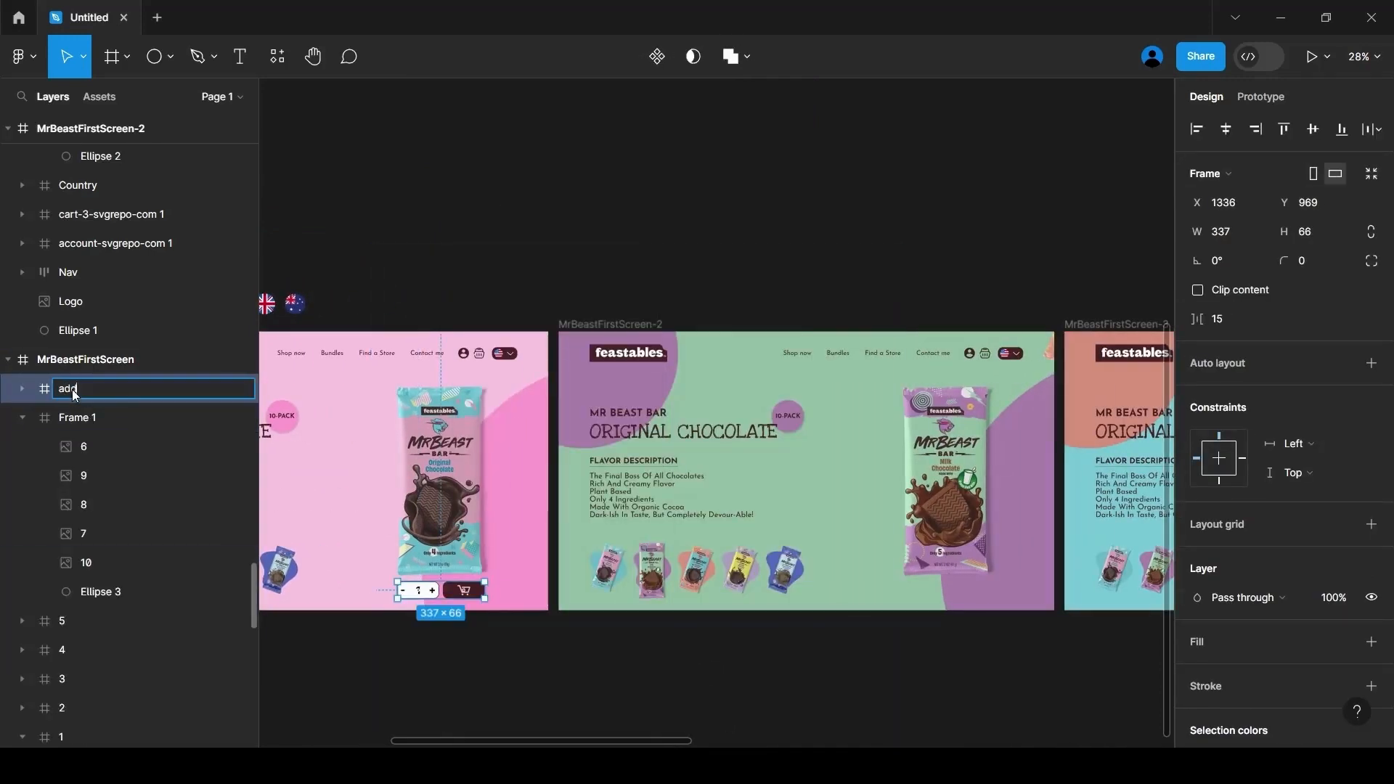
{"action": "type", "text": " to cart"}
{"action": "key", "text": "Return"}
Copy the "add to cart" frame into screens MrBeastFirstScreen-2, -3, -4 and -5 at the same position
{"action": "key", "text": "ctrl+c"}
{"action": "left_click", "coordinate": [610, 325]}
{"action": "key", "text": "ctrl+v"}
{"action": "scroll", "coordinate": [775, 722], "scroll_direction": "right", "scroll_amount": 5}
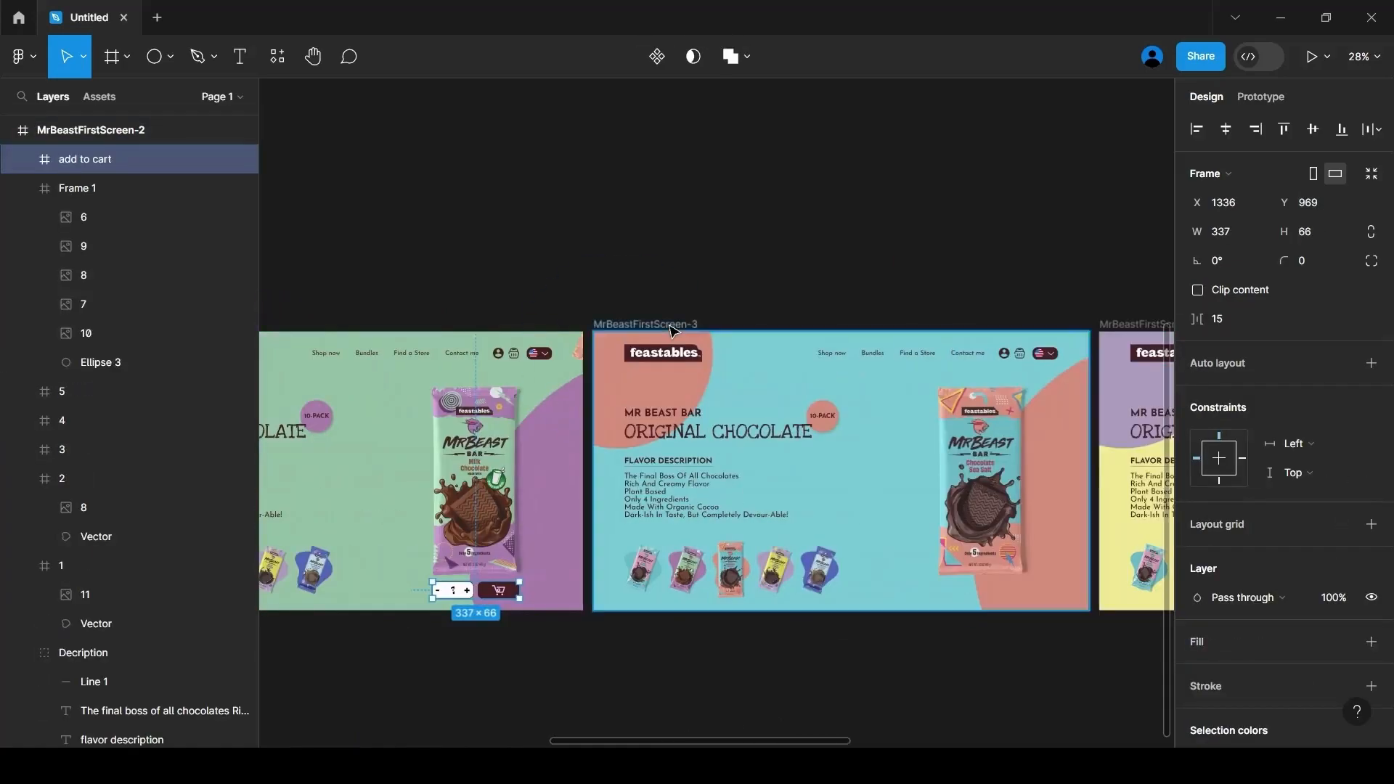
{"action": "left_click", "coordinate": [669, 327]}
{"action": "key", "text": "ctrl+v"}
{"action": "left_click_drag", "start_coordinate": [715, 741], "coordinate": [917, 741]}
{"action": "left_click", "coordinate": [592, 325]}
{"action": "key", "text": "ctrl+v"}
{"action": "left_click_drag", "start_coordinate": [820, 741], "coordinate": [940, 741]}
{"action": "left_click", "coordinate": [680, 325]}
{"action": "key", "text": "ctrl+v"}
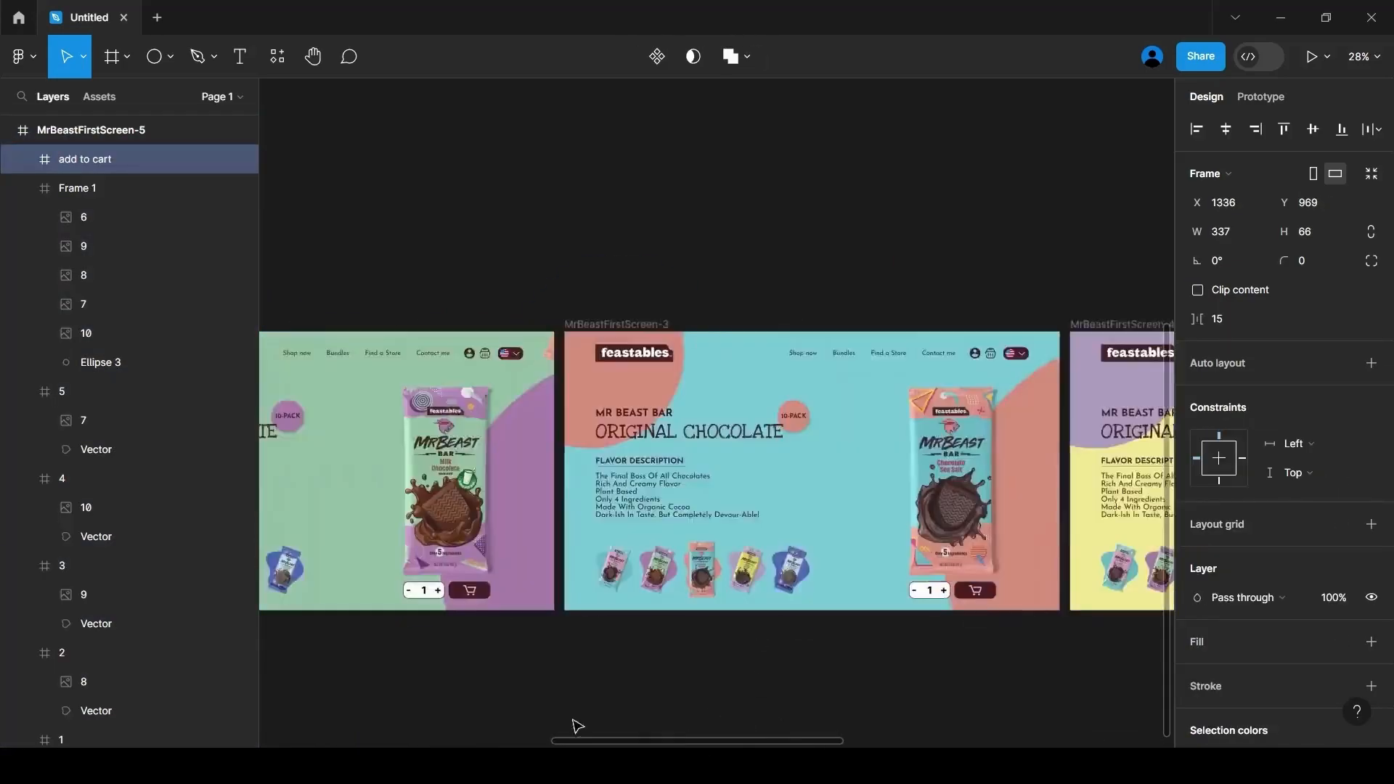
Recolor the cart icon's vector on MrBeastFirstScreen-2 green 94C0A5 from the document colors
{"action": "scroll", "coordinate": [573, 721], "scroll_direction": "left", "scroll_amount": 1}
{"action": "scroll", "coordinate": [511, 644], "scroll_direction": "up", "scroll_amount": 4}
{"action": "double_click", "coordinate": [561, 544]}
{"action": "left_click", "coordinate": [172, 534]}
{"action": "left_click", "coordinate": [1197, 495]}
{"action": "left_click", "coordinate": [1132, 672]}
Recolor the cart icon's vector on MrBeastFirstScreen-3 with the turquoise sampled from that screen's artwork
{"action": "scroll", "coordinate": [856, 730], "scroll_direction": "right", "scroll_amount": 5}
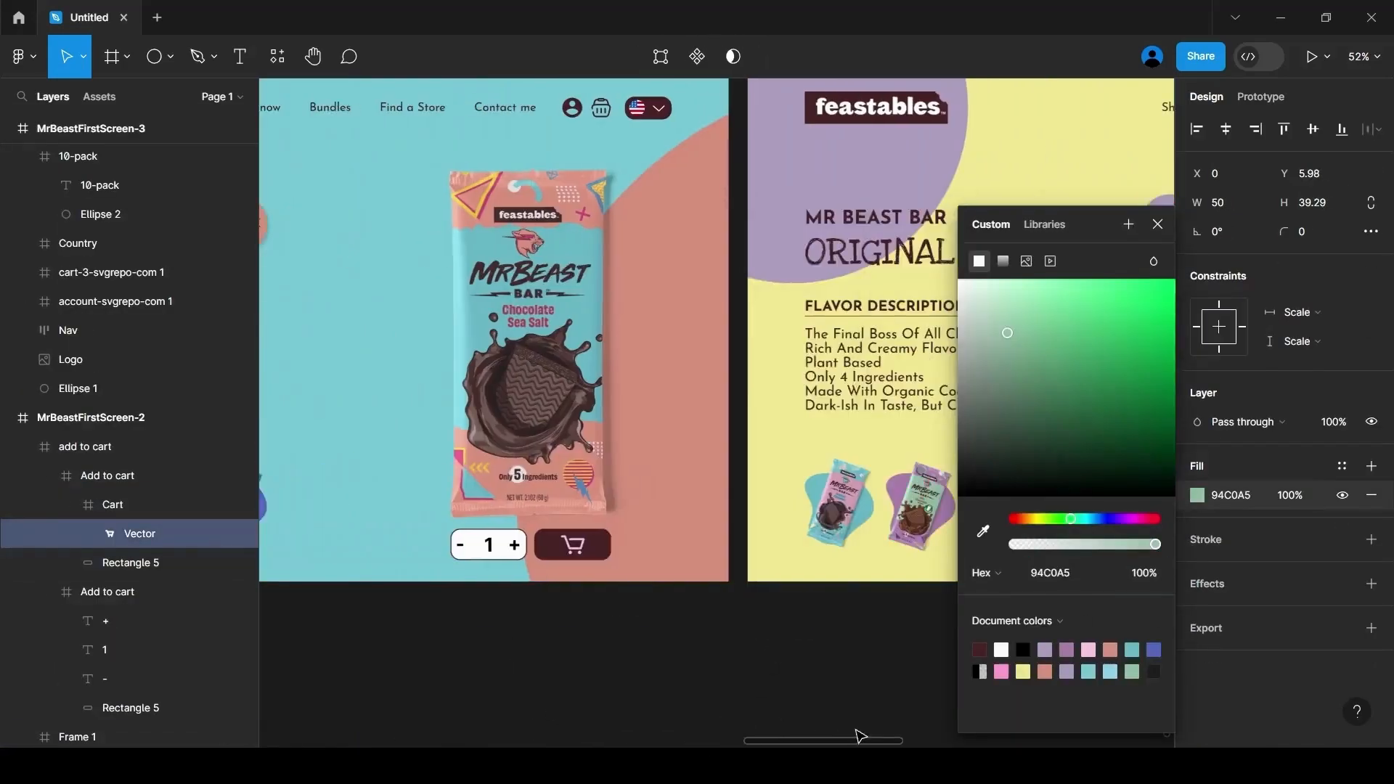
{"action": "double_click", "coordinate": [573, 544]}
{"action": "left_click", "coordinate": [171, 217]}
{"action": "left_click", "coordinate": [1197, 495]}
{"action": "left_click", "coordinate": [984, 531]}
{"action": "left_click", "coordinate": [597, 305]}
{"action": "left_click", "coordinate": [799, 672]}
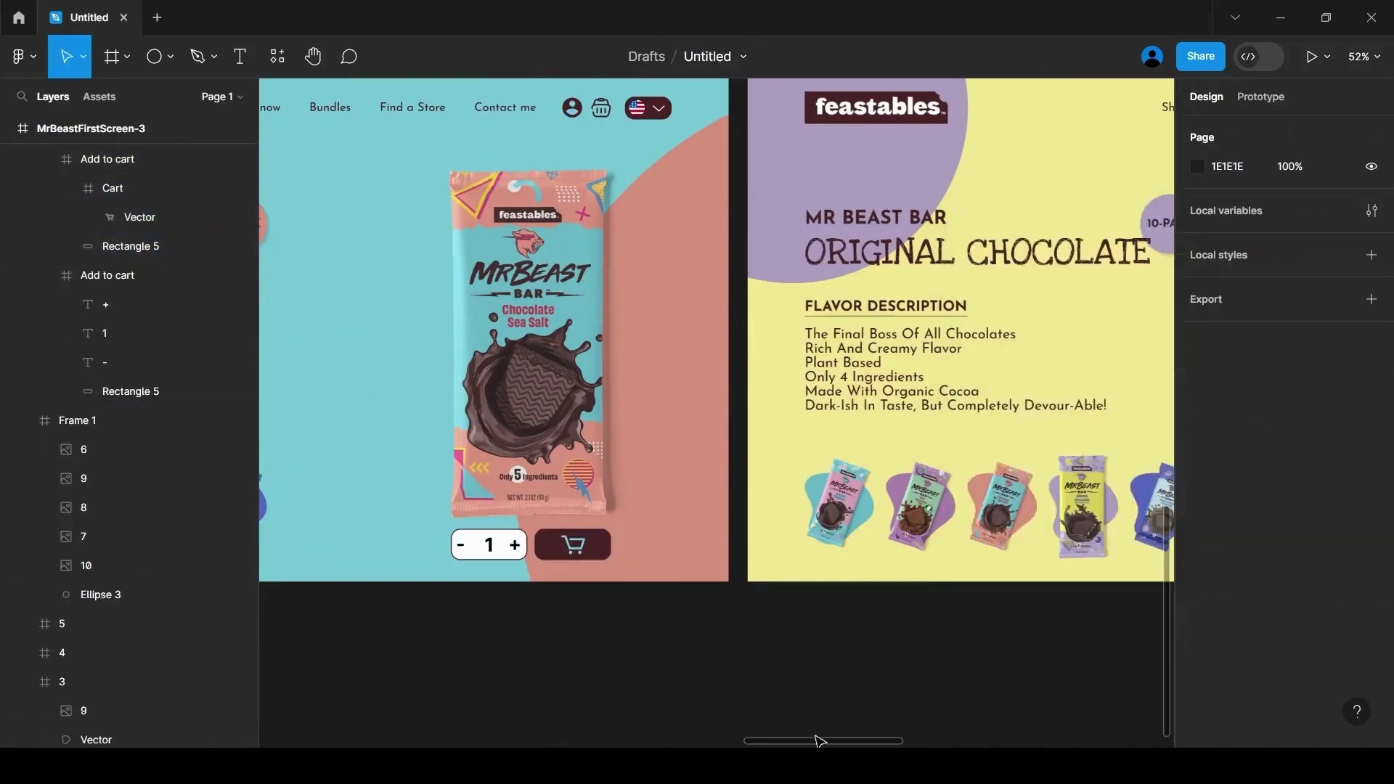
Recolor the cart icon's vector on MrBeastFirstScreen-4 with the yellow F3E893 sampled from the screen's background
{"action": "left_click_drag", "start_coordinate": [819, 740], "coordinate": [946, 740]}
{"action": "double_click", "coordinate": [815, 545]}
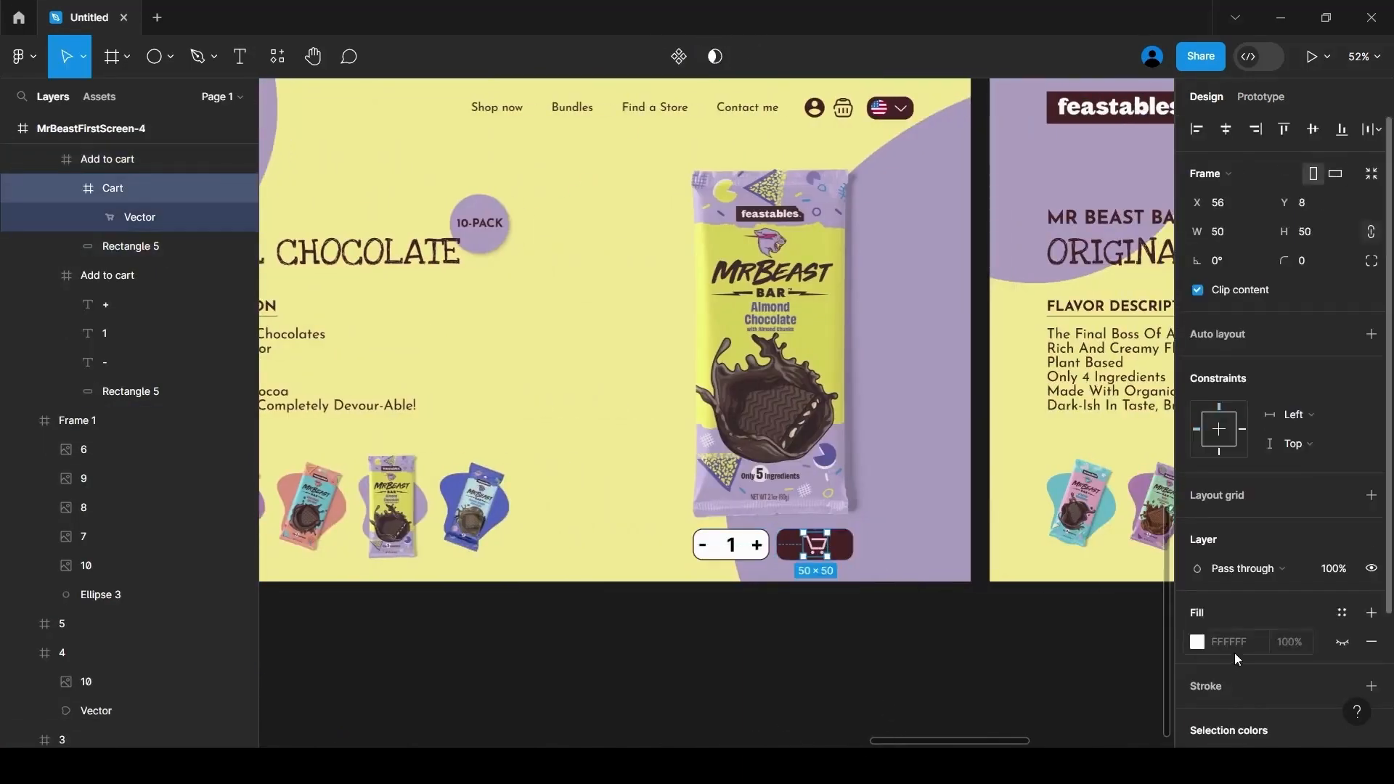
{"action": "left_click", "coordinate": [218, 217]}
{"action": "left_click", "coordinate": [1197, 494]}
{"action": "left_click", "coordinate": [985, 537]}
{"action": "left_click", "coordinate": [1003, 387]}
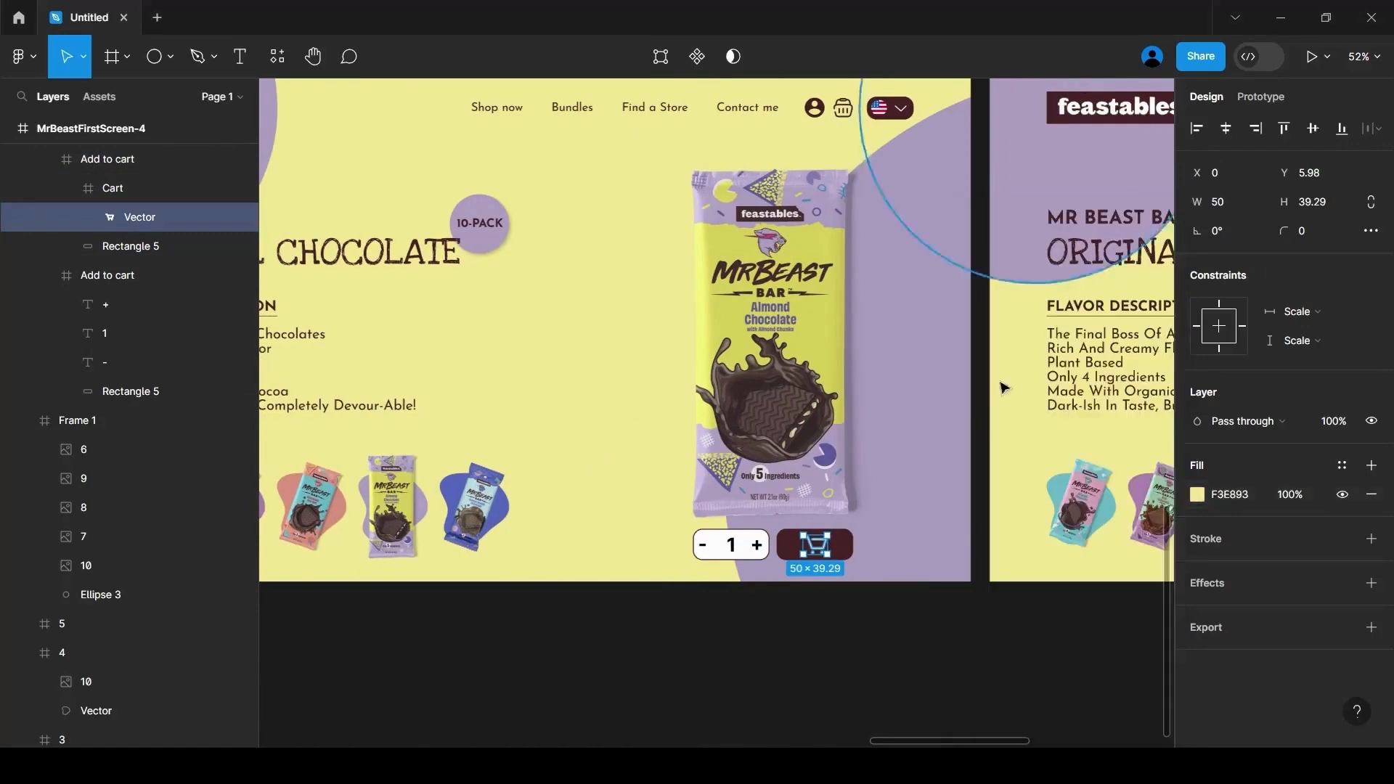
{"action": "left_click", "coordinate": [944, 654]}
Fill the MrBeastFirstScreen-5 frame with the light blue BBDCE5 sampled from its Quinoa Crunch bar wrapper
{"action": "left_click_drag", "start_coordinate": [916, 741], "coordinate": [1053, 740]}
{"action": "double_click", "coordinate": [960, 546]}
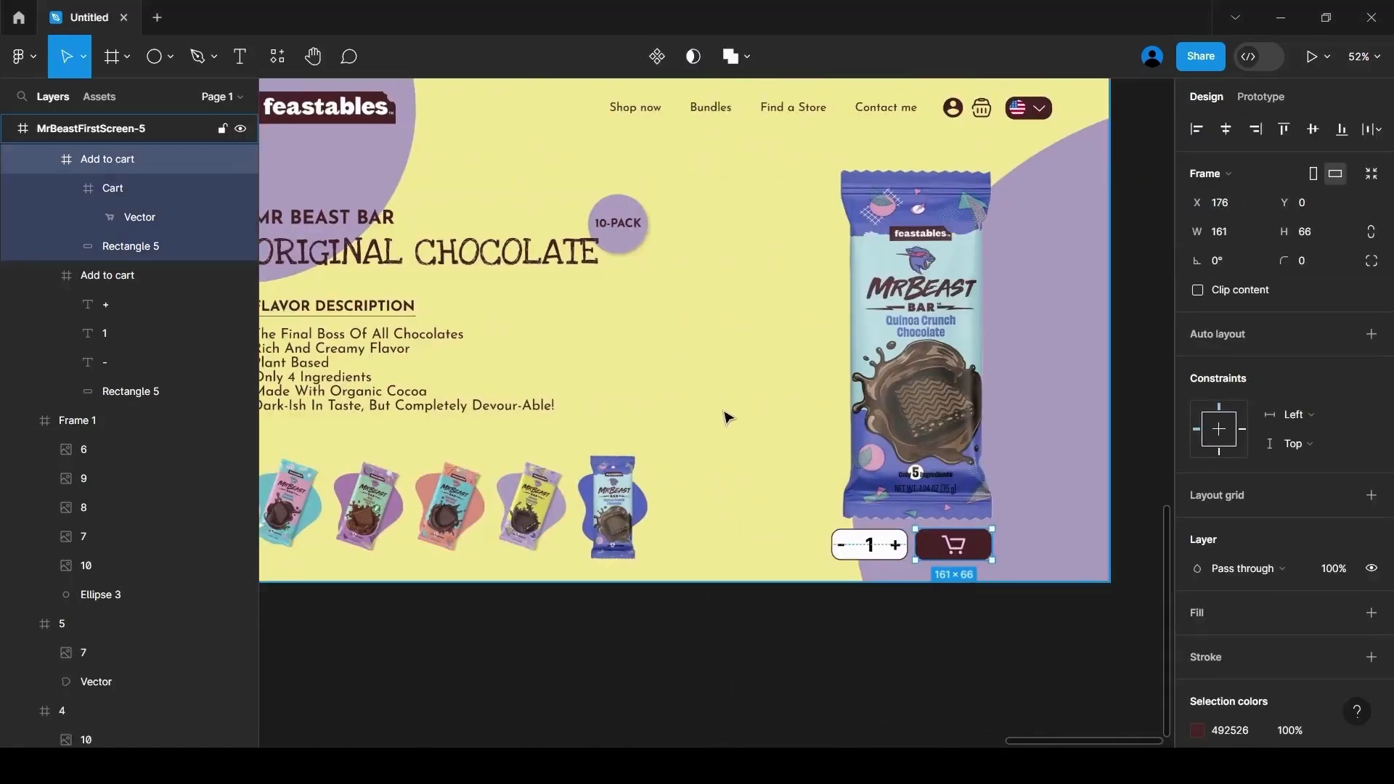
{"action": "scroll", "coordinate": [726, 417], "scroll_direction": "down", "scroll_amount": 2}
{"action": "left_click", "coordinate": [347, 116]}
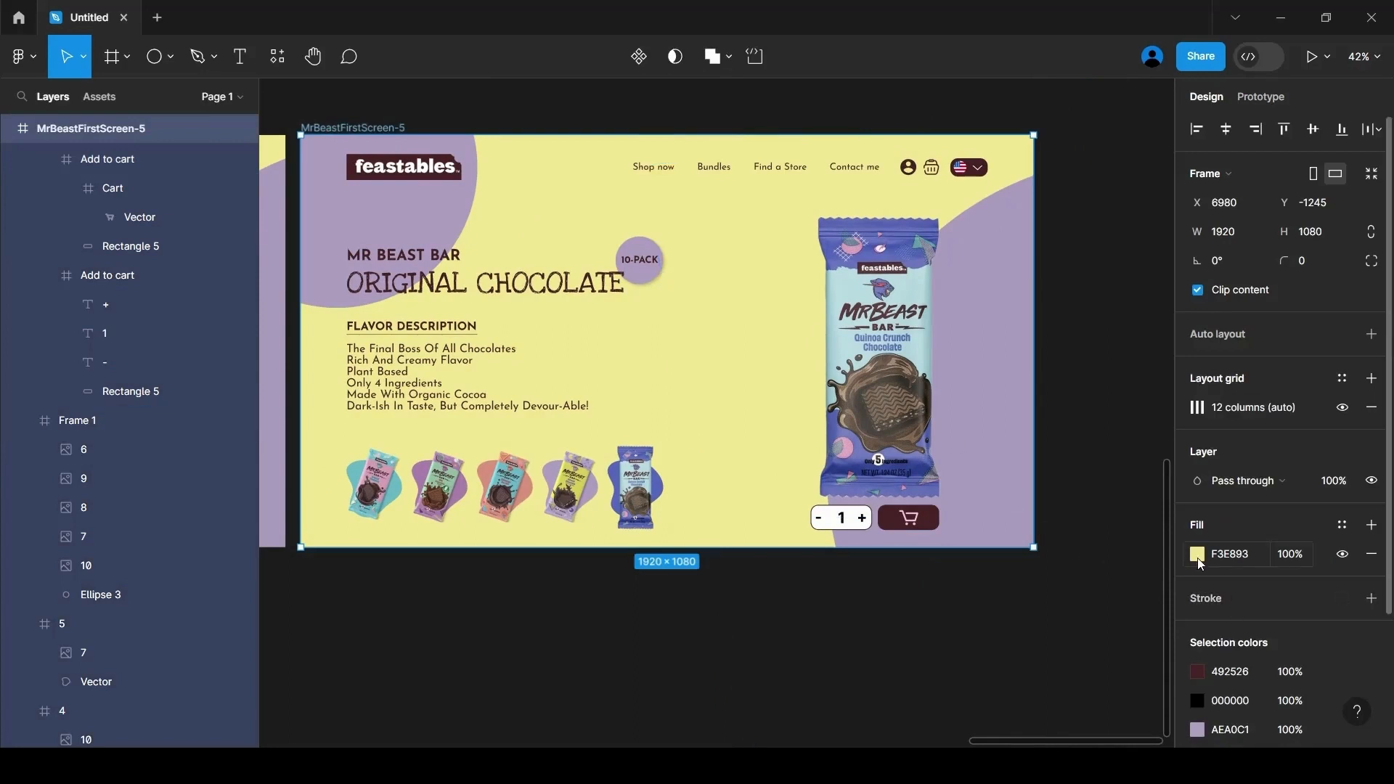
{"action": "left_click", "coordinate": [1198, 556]}
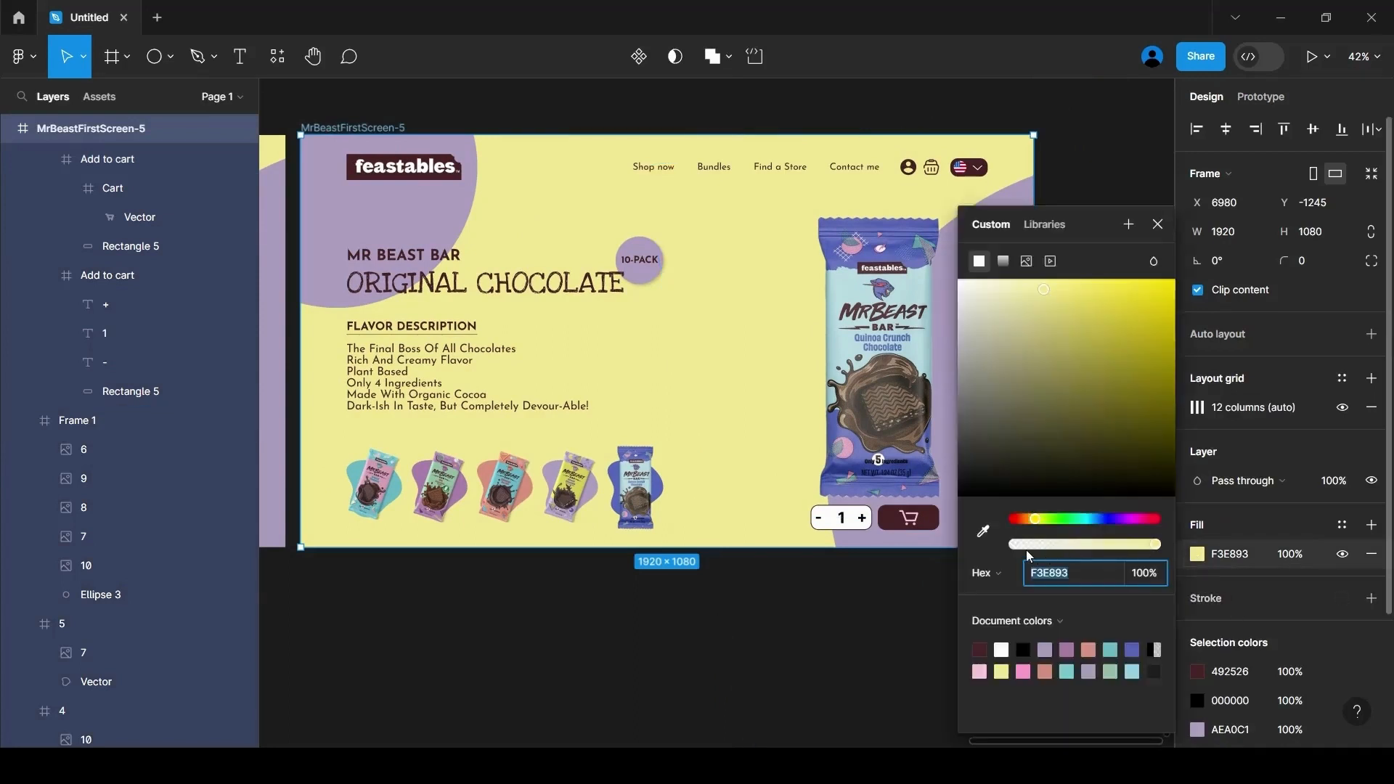
{"action": "left_click", "coordinate": [985, 534]}
{"action": "left_click", "coordinate": [849, 283]}
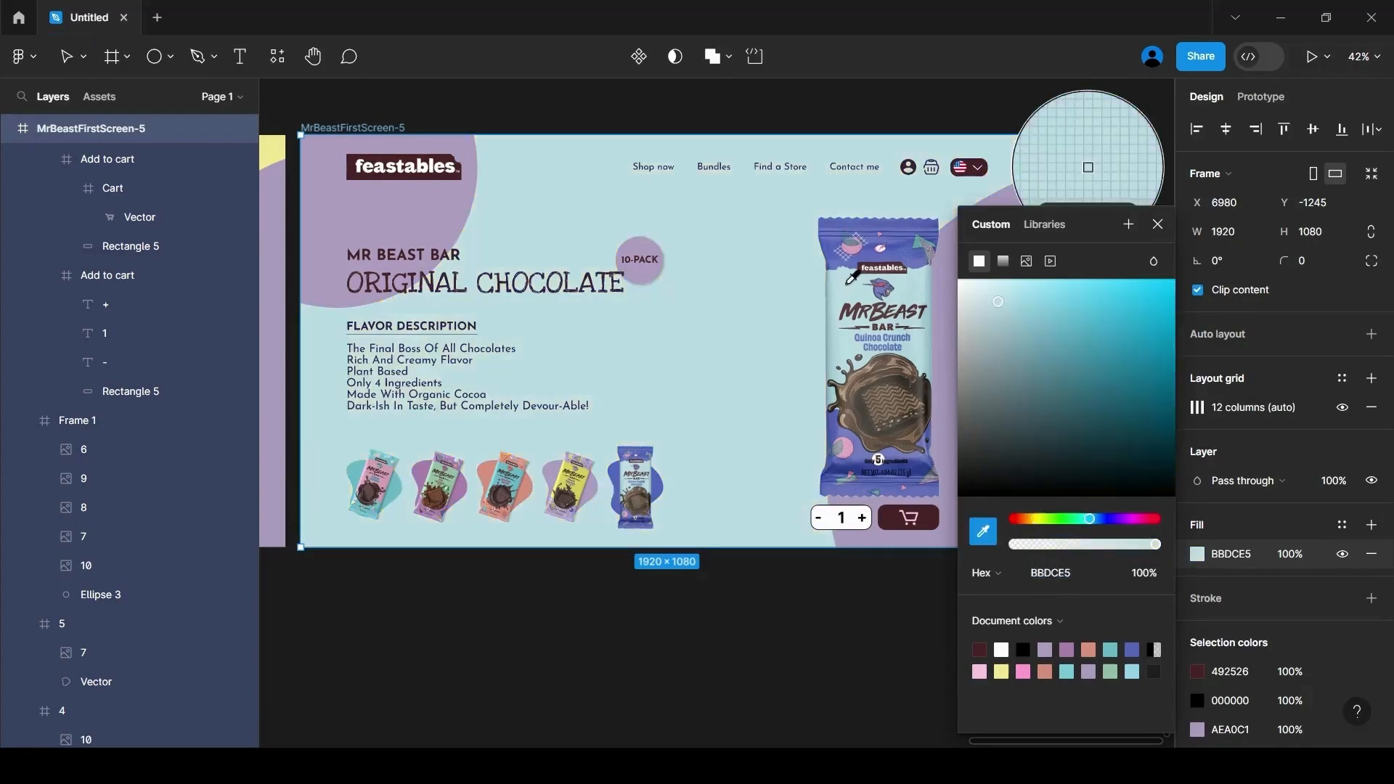
Fill the 10-pack badge's circle on MrBeastFirstScreen-5 with the blue 5666B5 sampled from the bar wrapper
{"action": "left_click", "coordinate": [459, 227]}
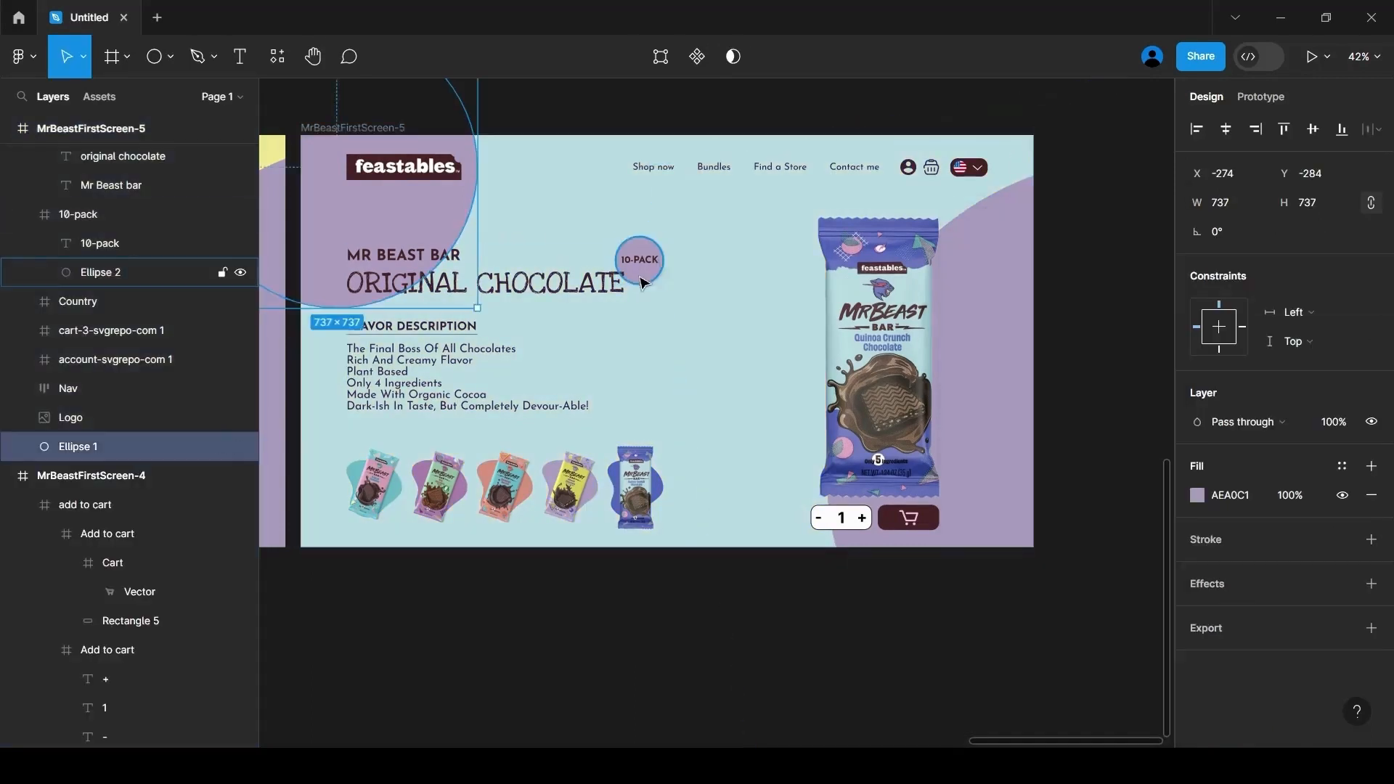
{"action": "left_click", "coordinate": [644, 283]}
{"action": "left_click", "coordinate": [1199, 496]}
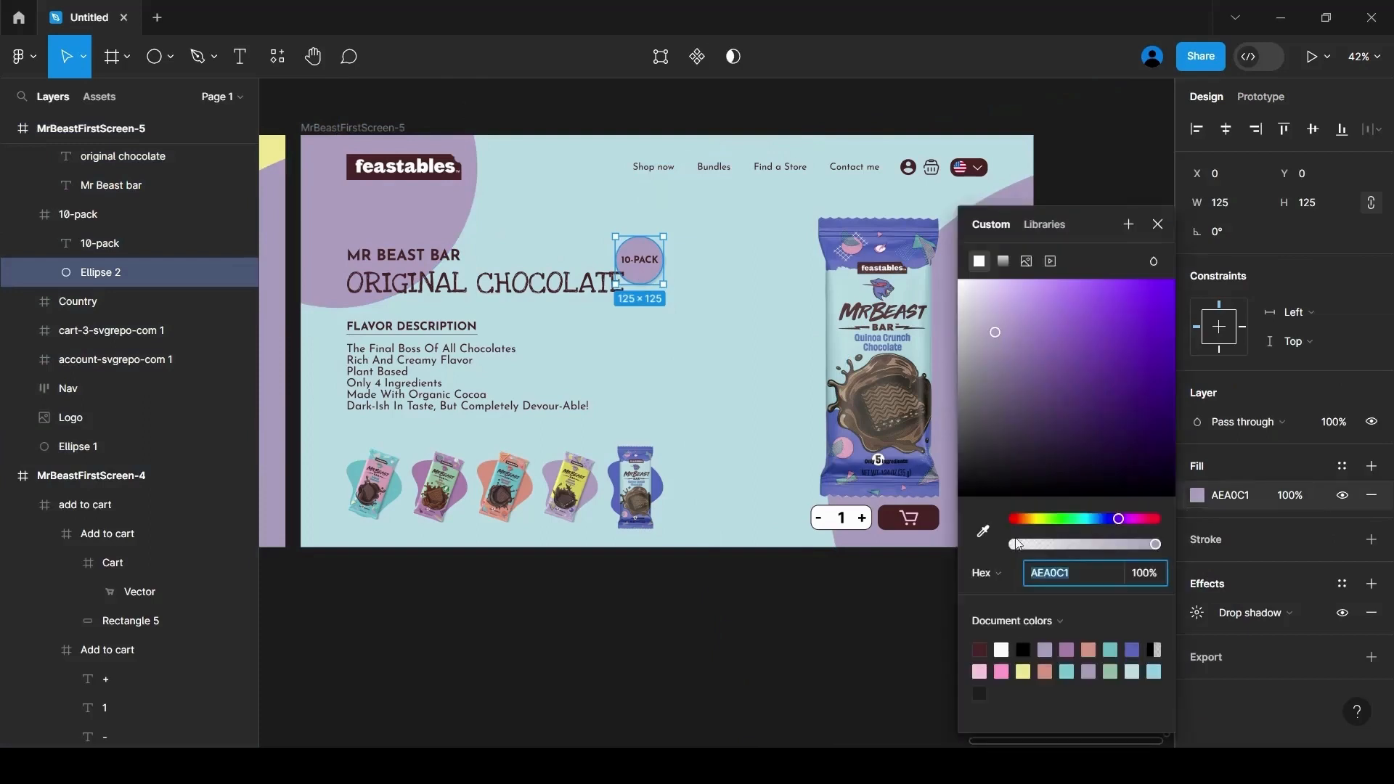
{"action": "left_click", "coordinate": [986, 541]}
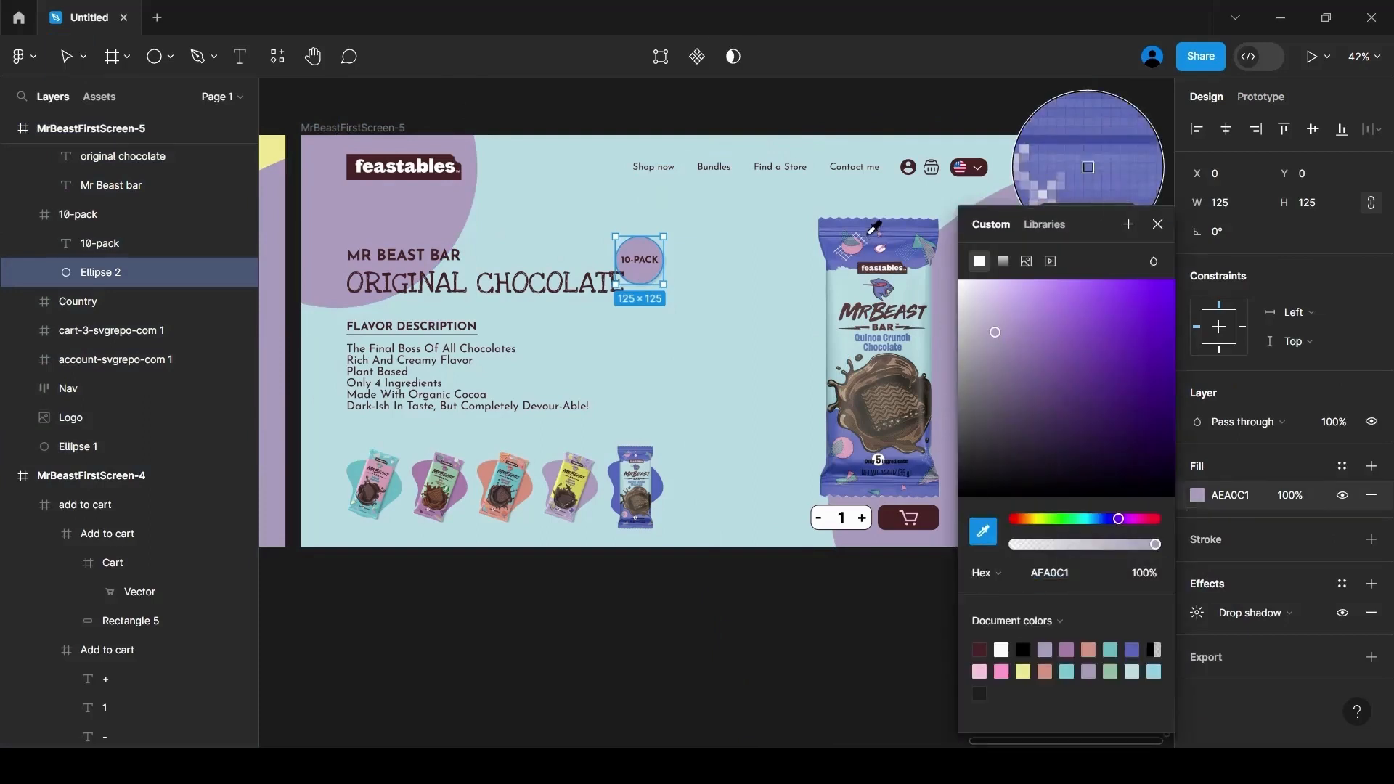
{"action": "left_click", "coordinate": [872, 216]}
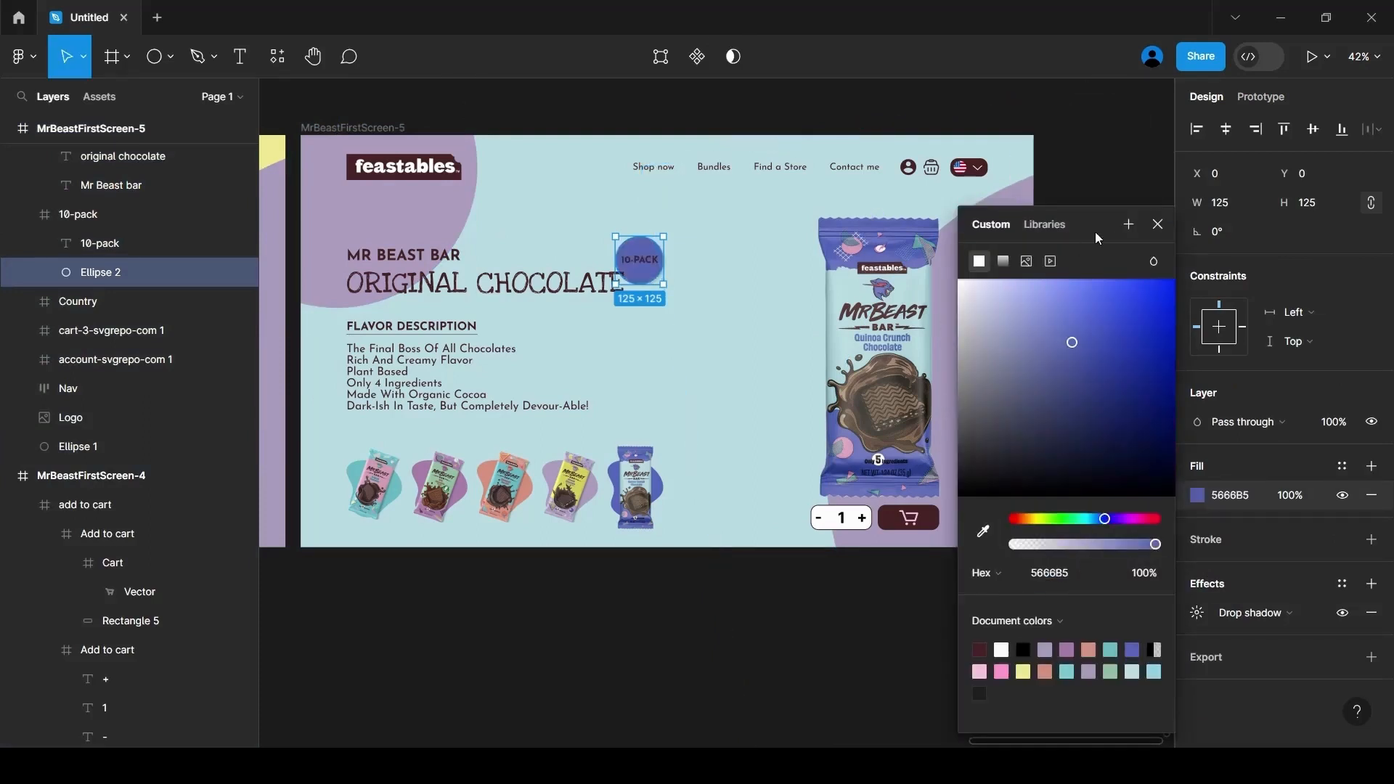
Fill the large circle behind the logo on MrBeastFirstScreen-5 with the blue sampled from the 10-pack badge
{"action": "left_click", "coordinate": [472, 220]}
{"action": "left_click", "coordinate": [1199, 497]}
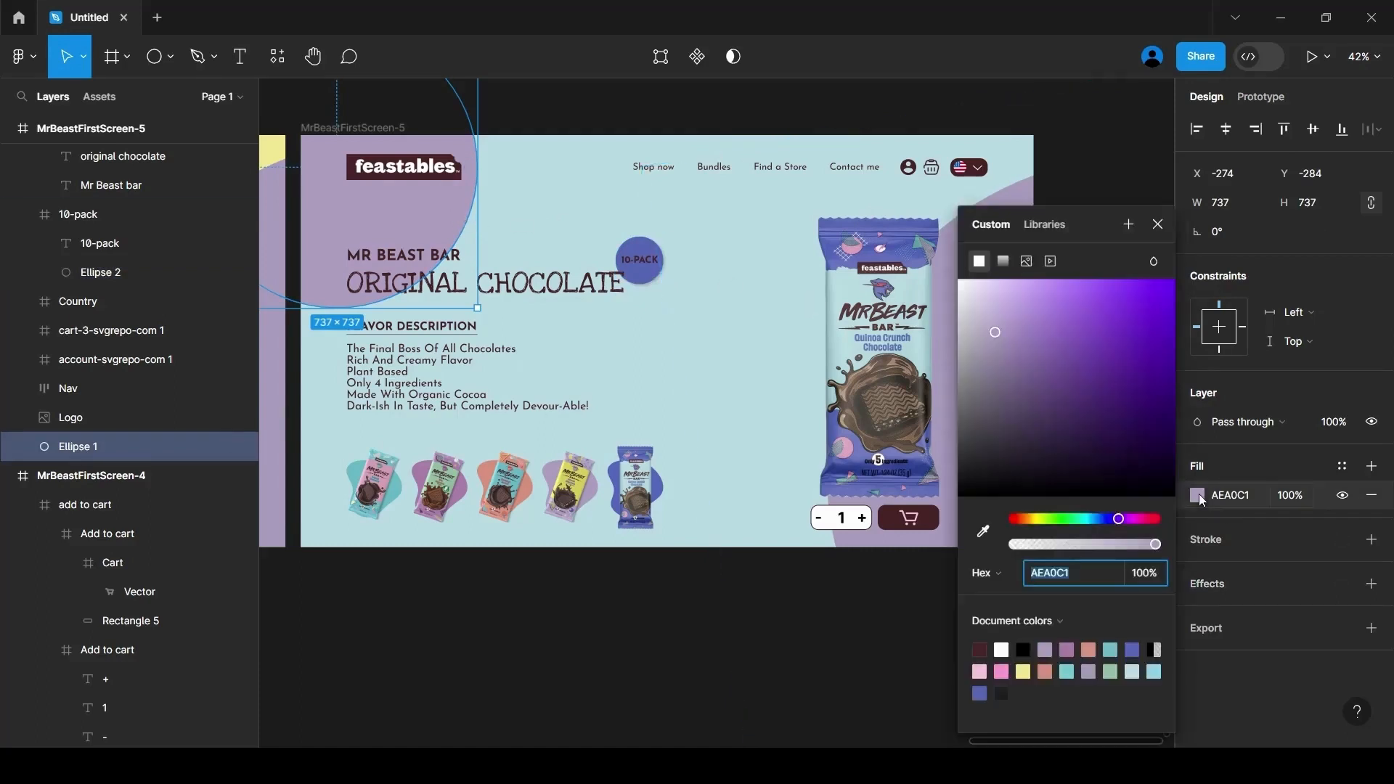
{"action": "left_click", "coordinate": [983, 534]}
{"action": "left_click", "coordinate": [457, 212]}
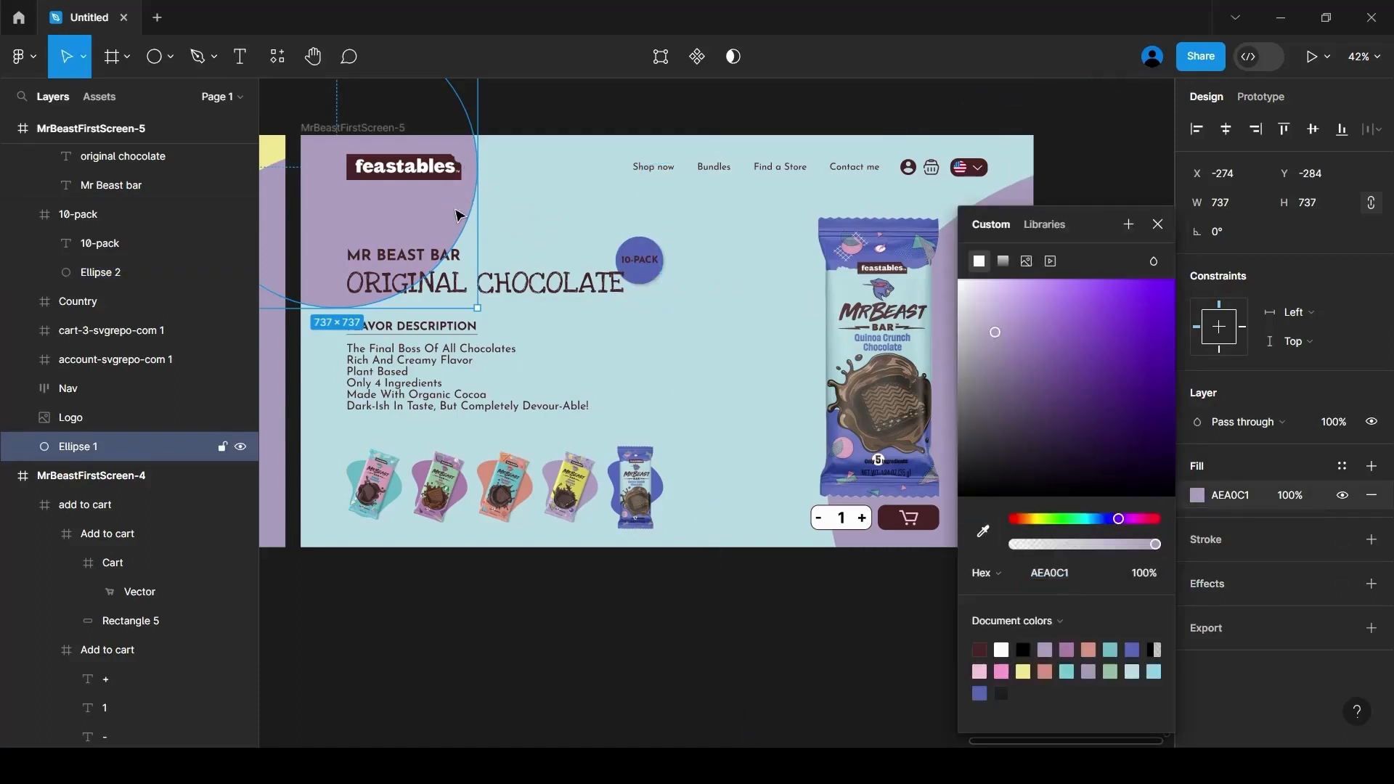
{"action": "left_click", "coordinate": [983, 532]}
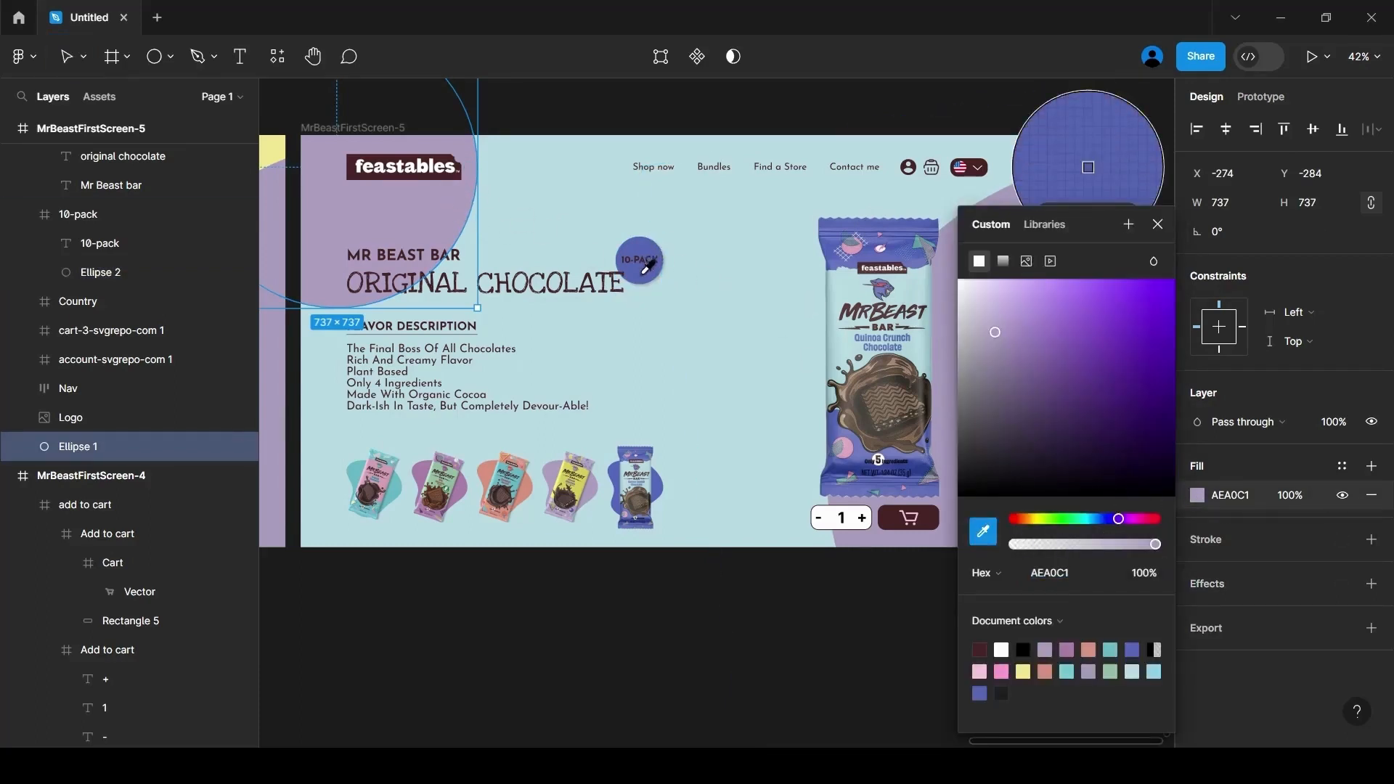
{"action": "left_click", "coordinate": [642, 263]}
Fill the wheel circle Ellipse 3 behind the bar on MrBeastFirstScreen-5 with the badge's blue 5666B5
{"action": "left_click", "coordinate": [959, 493]}
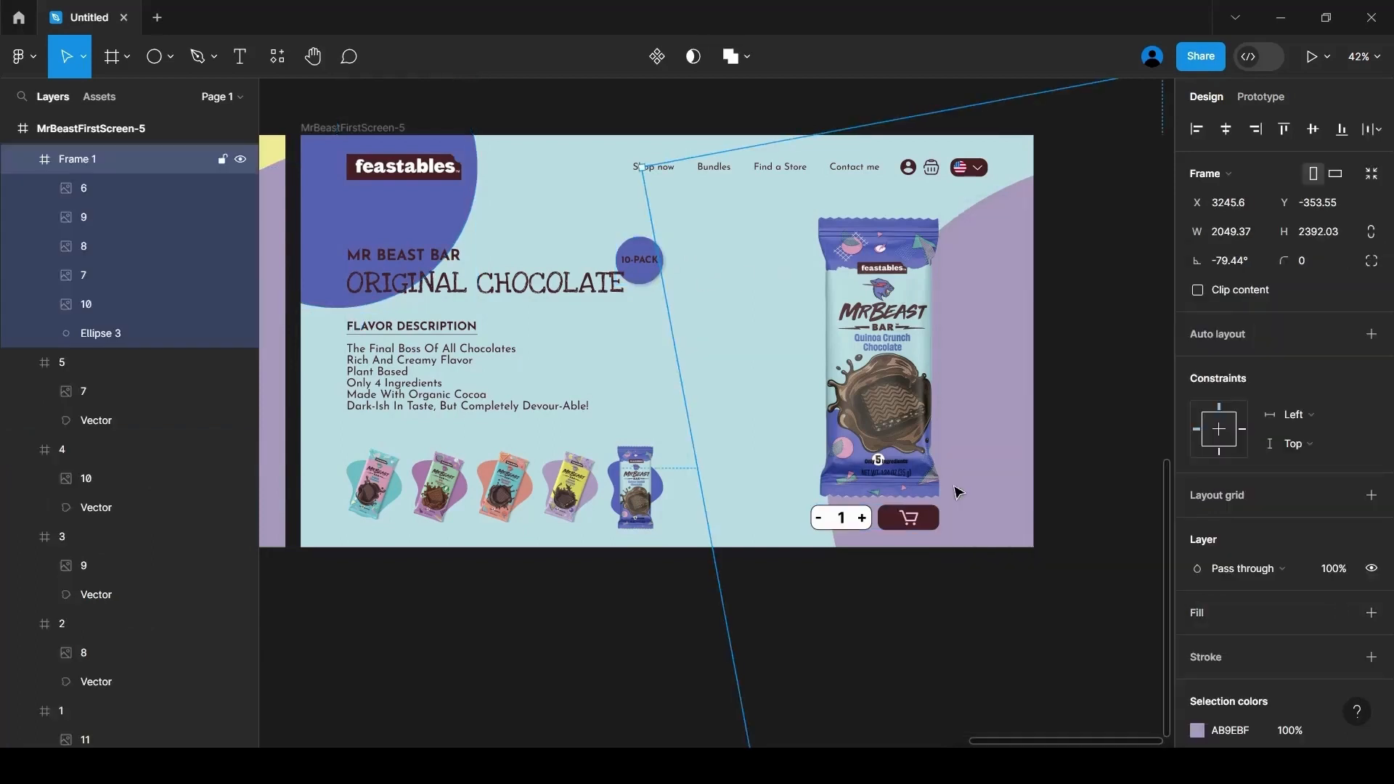
{"action": "left_click", "coordinate": [67, 334]}
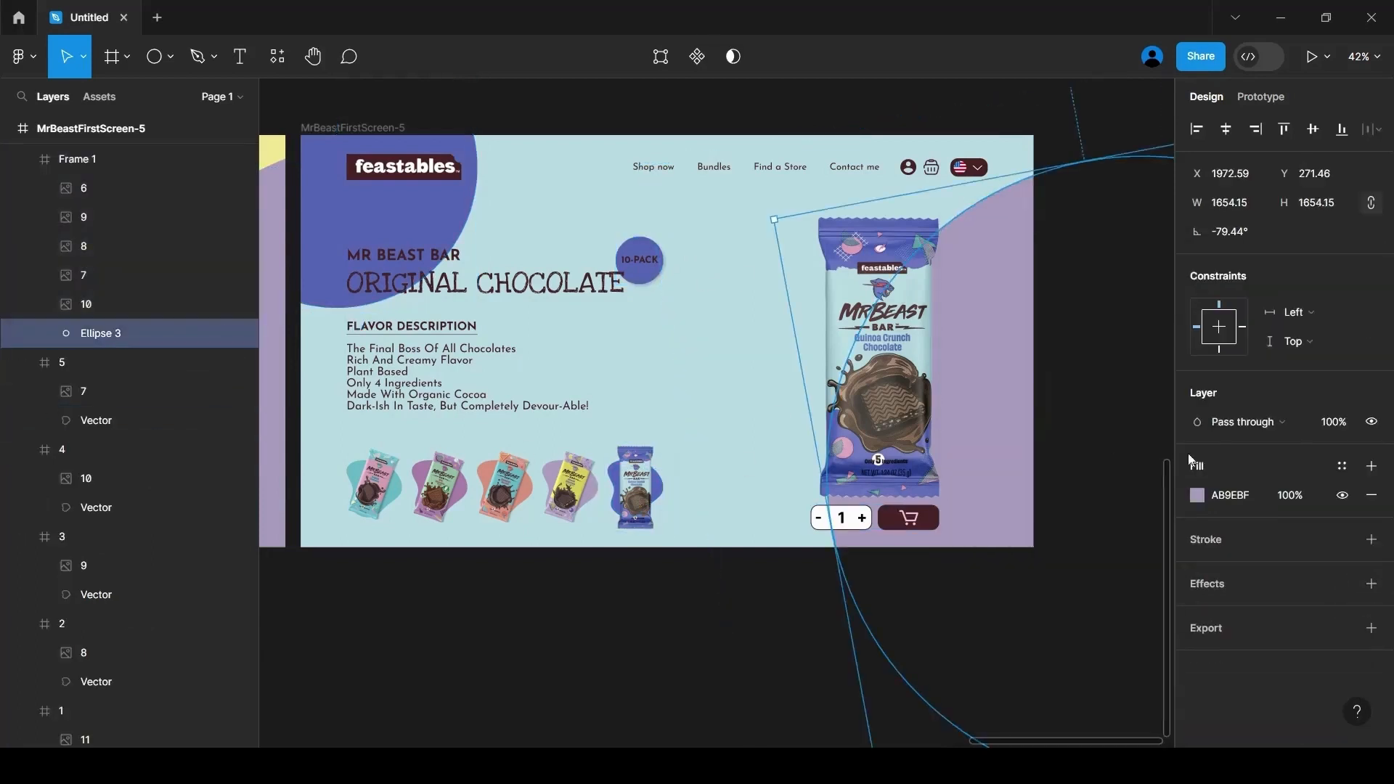
{"action": "left_click", "coordinate": [1197, 496]}
{"action": "left_click", "coordinate": [982, 532]}
{"action": "left_click", "coordinate": [643, 275]}
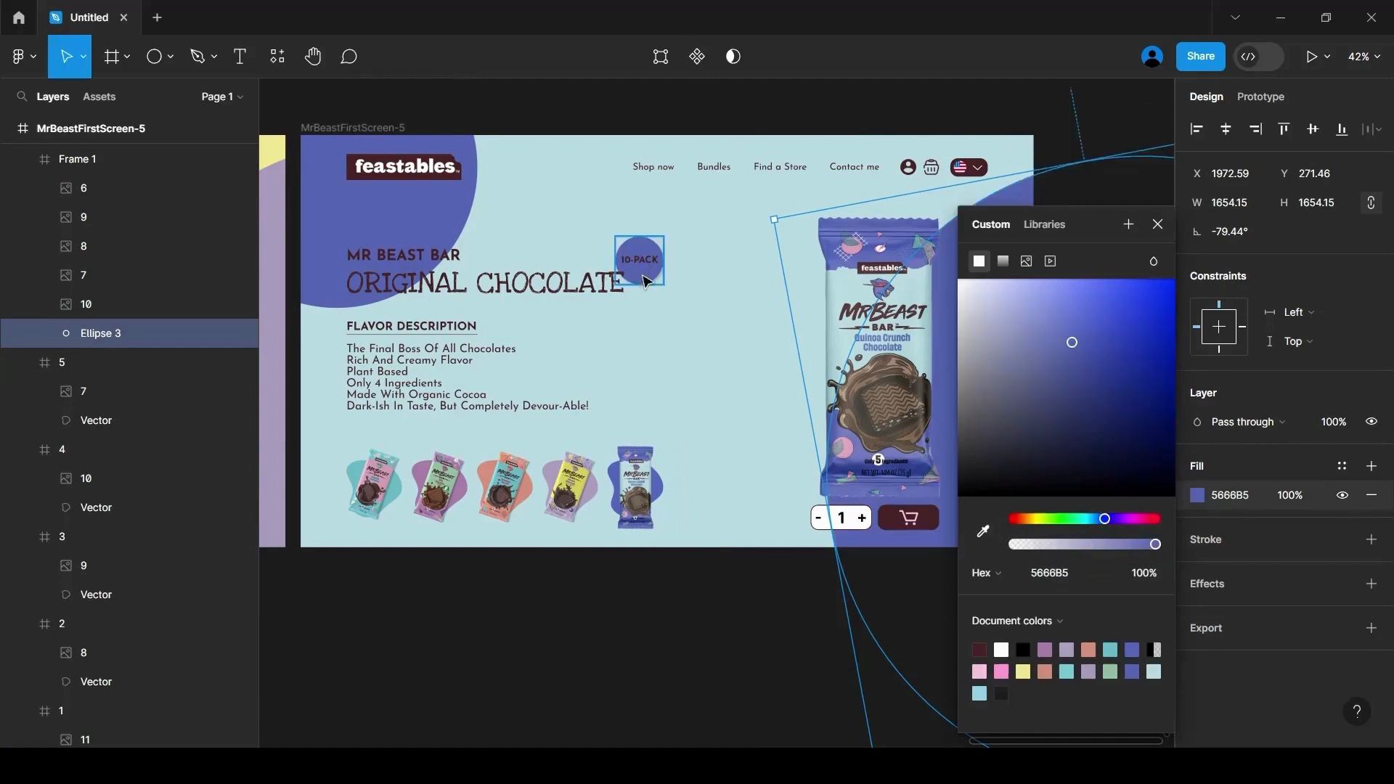
{"action": "left_click", "coordinate": [1158, 226]}
{"action": "left_click", "coordinate": [733, 595]}
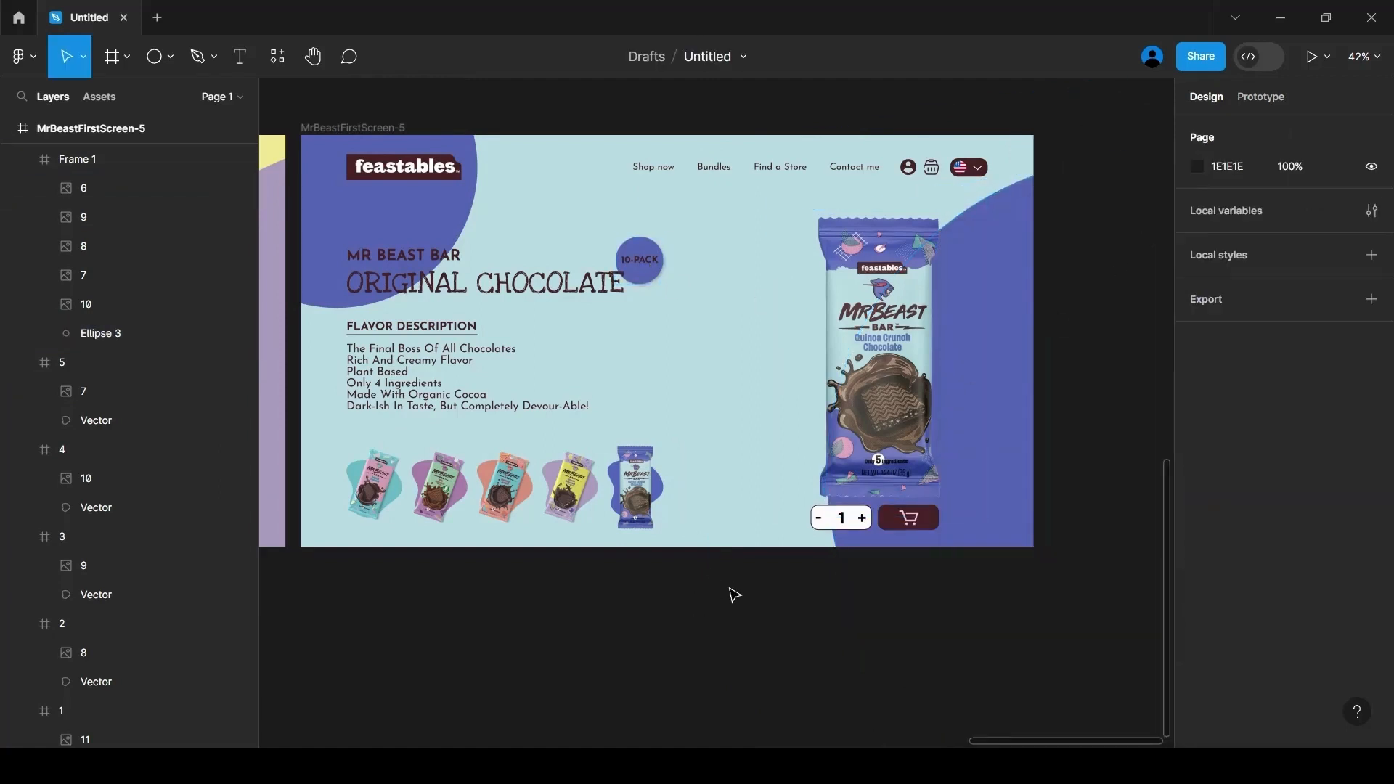
Recolor the cart icon's vector on MrBeastFirstScreen-5 with the light blue BBDCE5 sampled from the background
{"action": "left_click", "coordinate": [919, 522]}
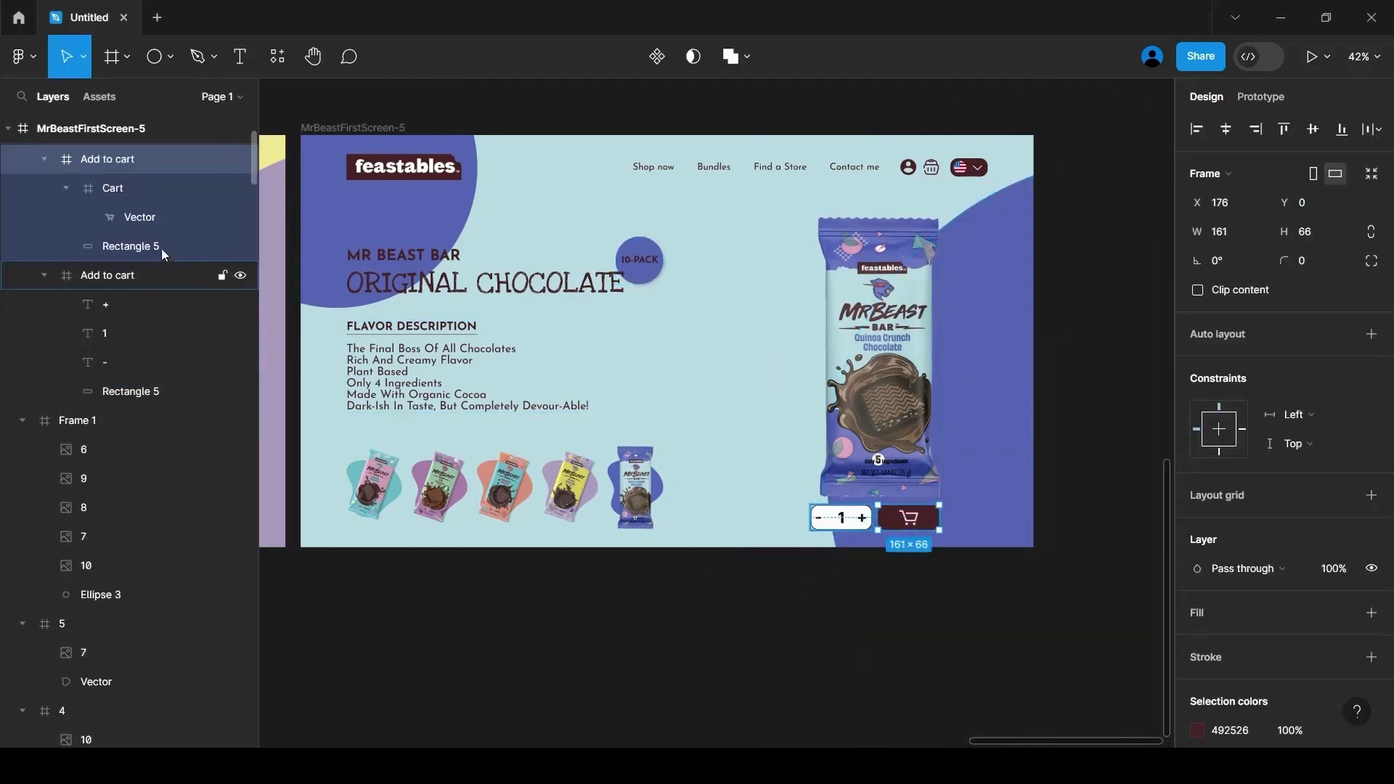
{"action": "left_click", "coordinate": [139, 217]}
{"action": "left_click", "coordinate": [1198, 496]}
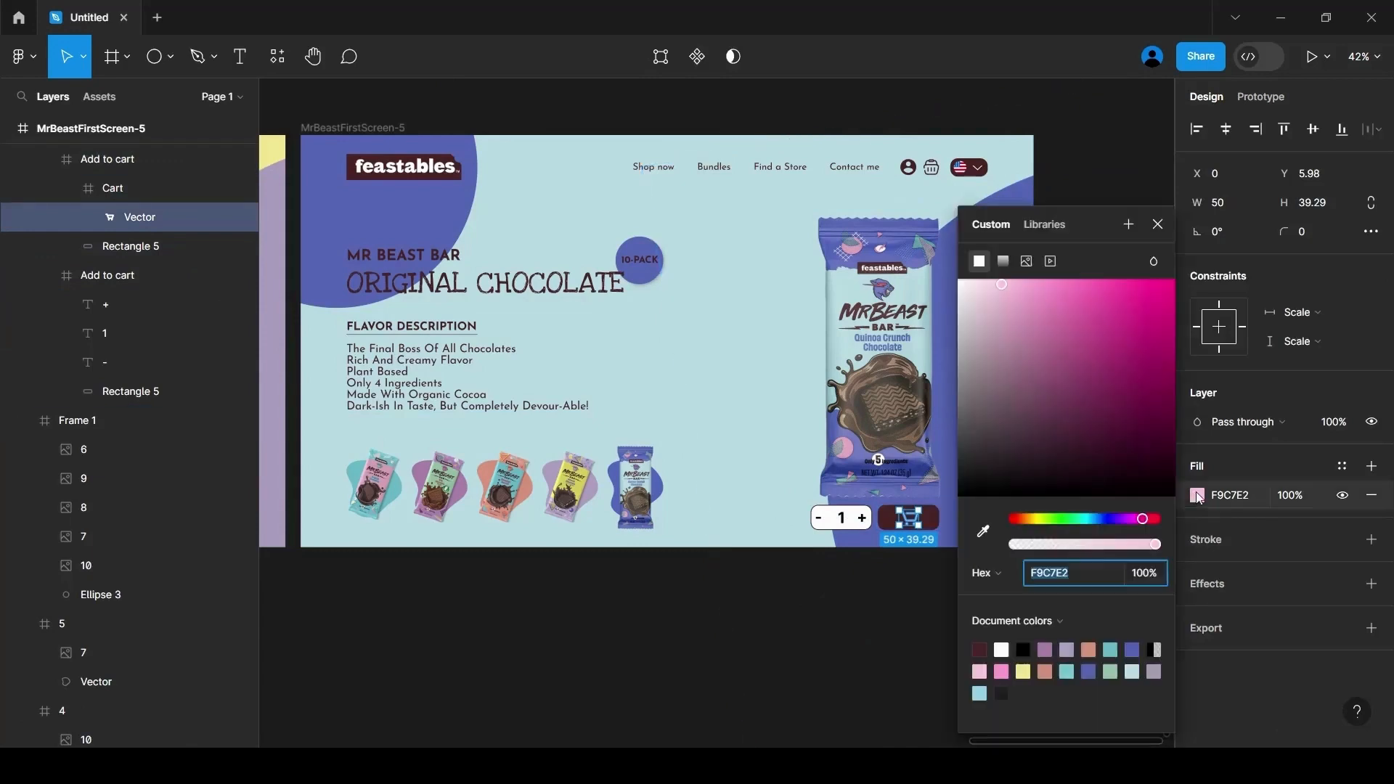
{"action": "left_click", "coordinate": [984, 531]}
{"action": "left_click", "coordinate": [748, 442]}
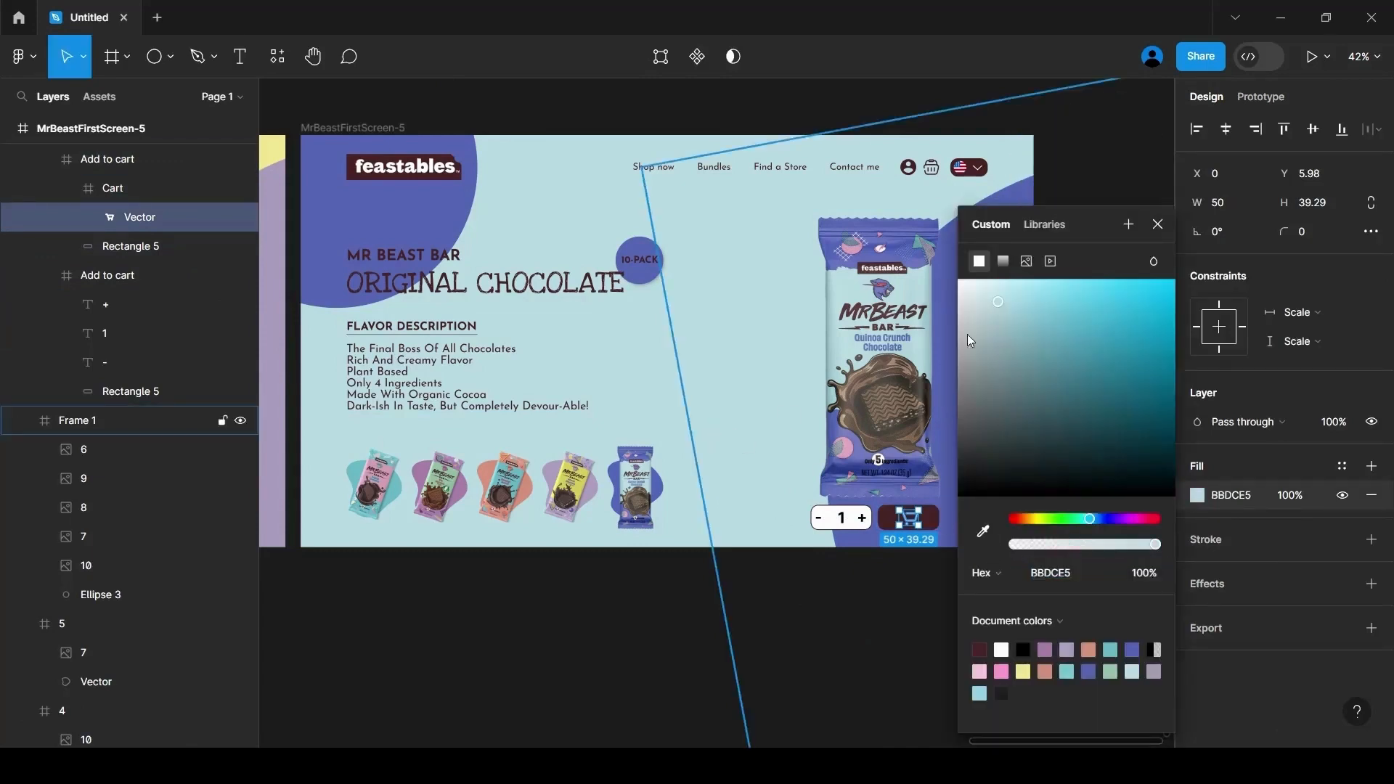
{"action": "left_click", "coordinate": [1157, 224]}
{"action": "left_click", "coordinate": [674, 581]}
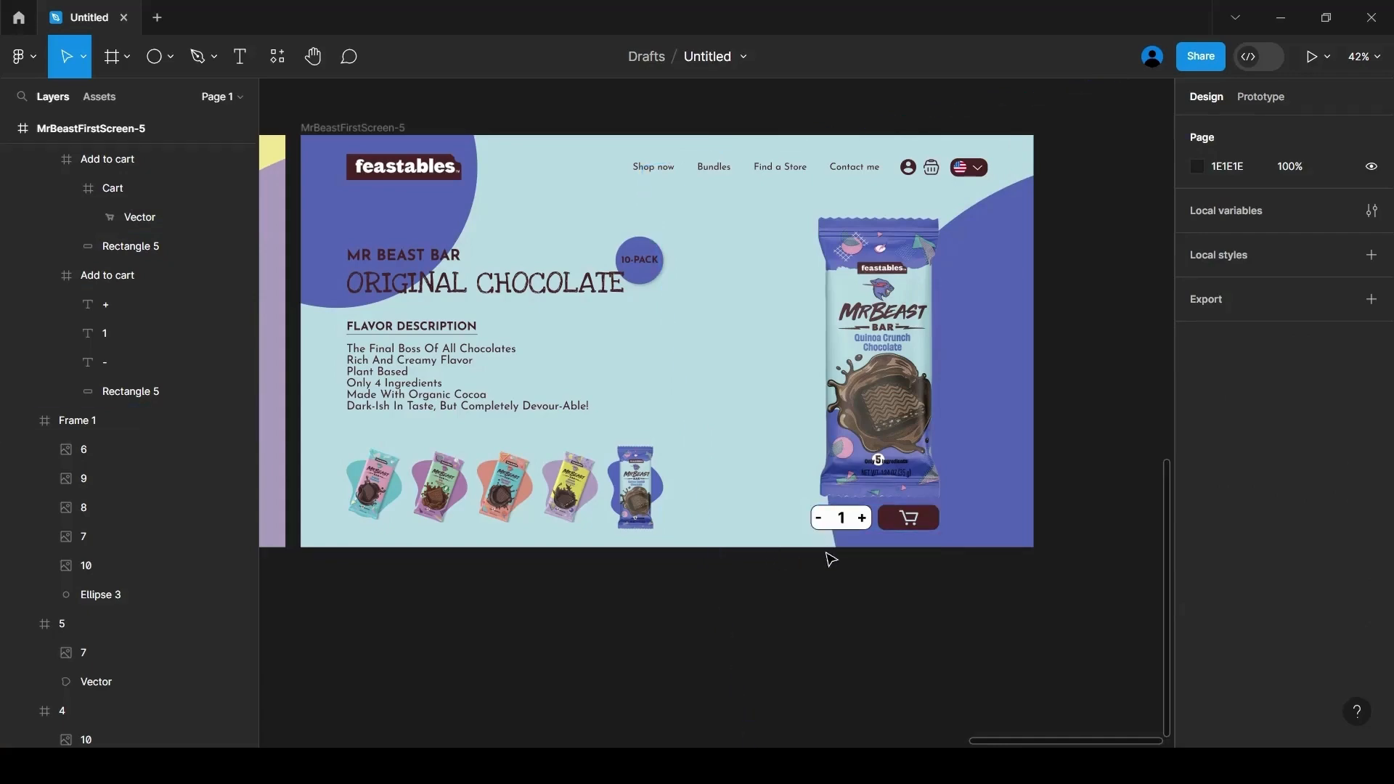
Change the flavor title on MrBeastFirstScreen-2 to "Milk chocolate"
{"action": "scroll", "coordinate": [831, 559], "scroll_direction": "down", "scroll_amount": 5}
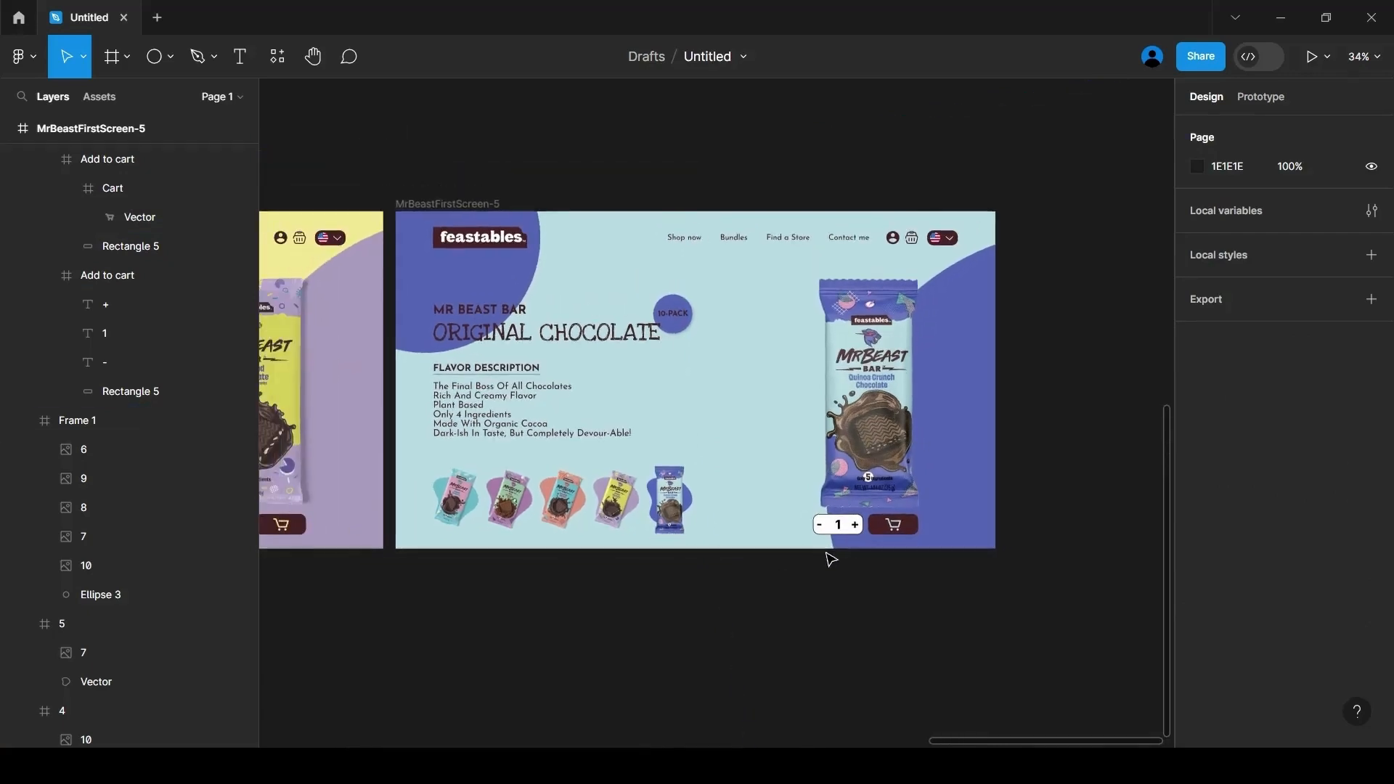
{"action": "left_click_drag", "start_coordinate": [1000, 742], "coordinate": [527, 727]}
{"action": "scroll", "coordinate": [824, 657], "scroll_direction": "down", "scroll_amount": 5}
{"action": "scroll", "coordinate": [770, 620], "scroll_direction": "up", "scroll_amount": 5}
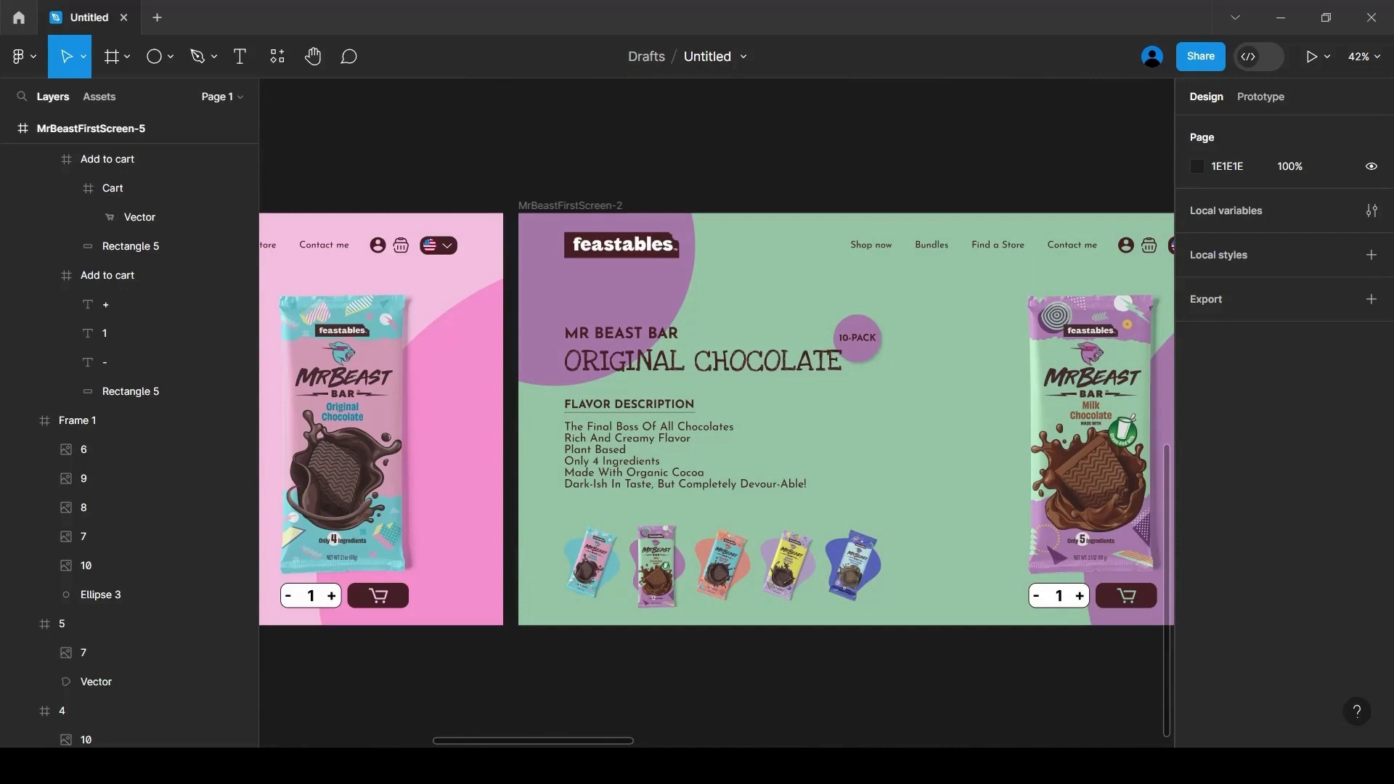
{"action": "double_click", "coordinate": [652, 369]}
{"action": "type", "text": "MILK"}
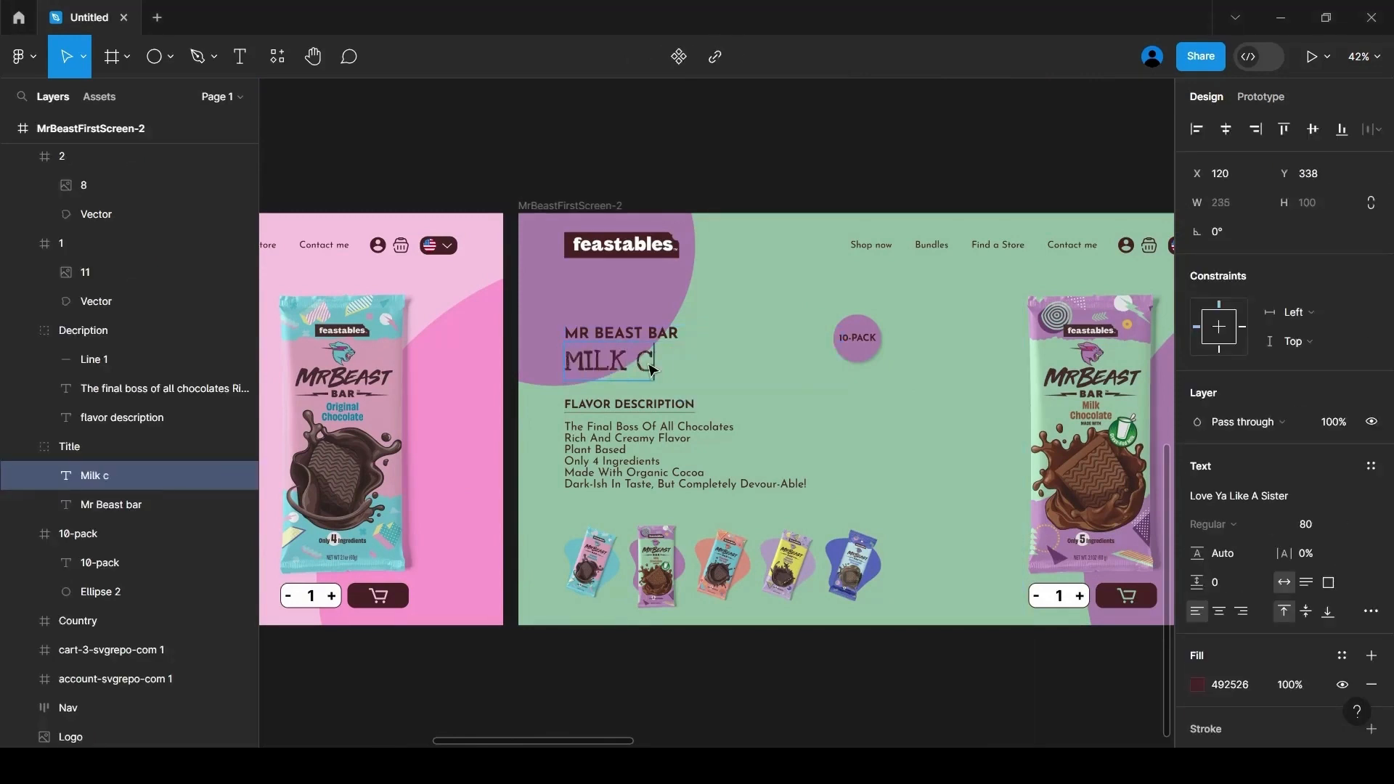
Replace the milk chocolate screen's flavor description with "Velvety smooth and deliciously creamy", "Milk from happy grass-fed cows", "Only 5 ingredients", "Made with organic cocoa", without bullets
{"action": "left_click", "coordinate": [766, 446]}
{"action": "double_click", "coordinate": [765, 446]}
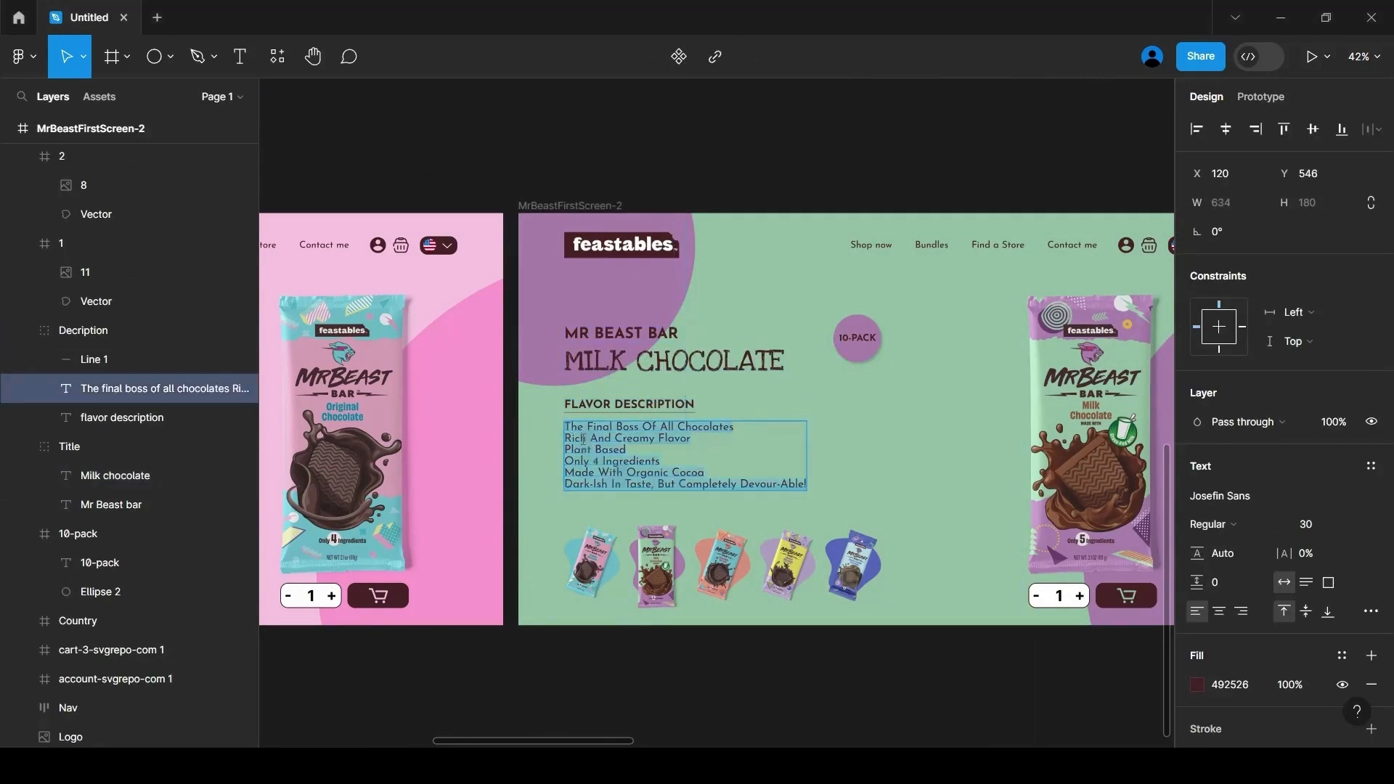
{"action": "type", "text": "Velvety Smooth And Deliciously Creamy Milk From Happy Grass-Fed Cows 🥛 Delicious Chocolate Only 5 Ingredients Made With Organic Cocoa"}
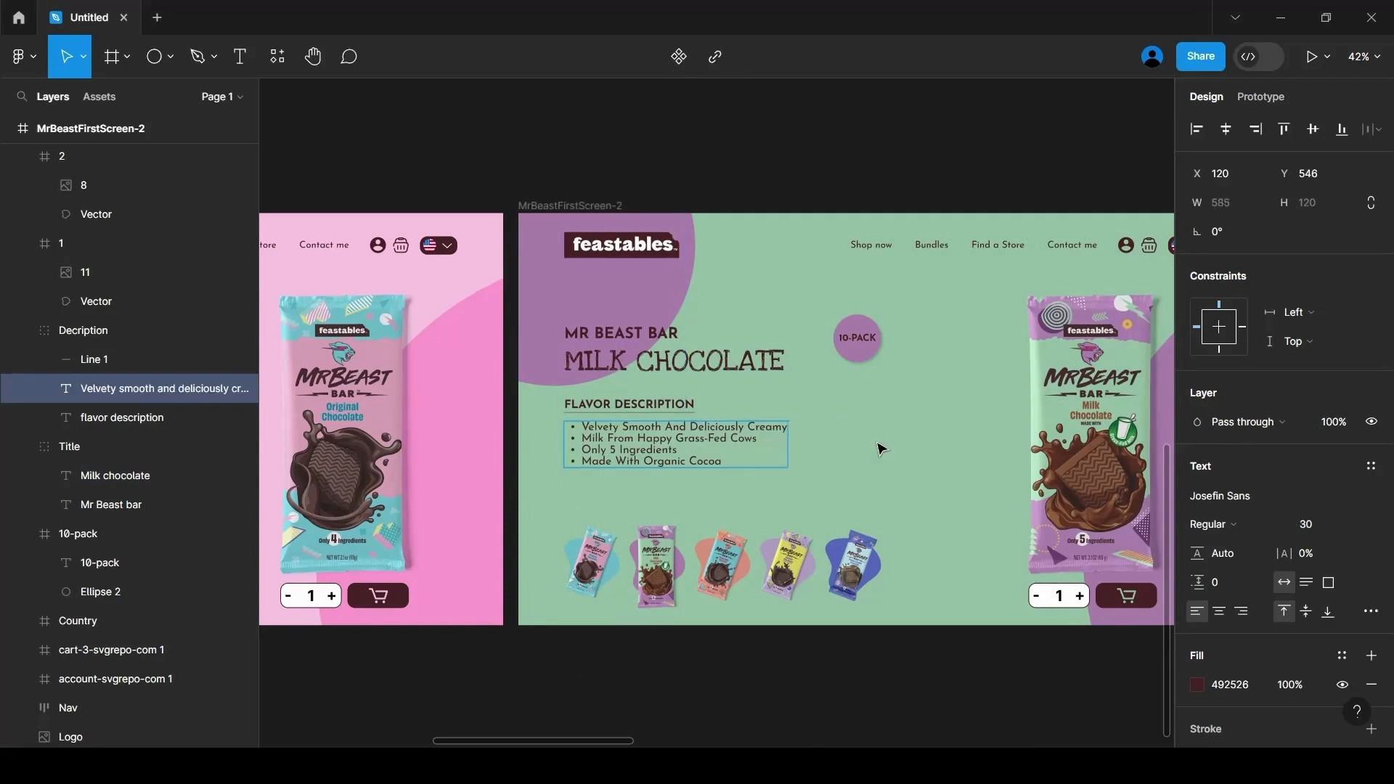
{"action": "left_click", "coordinate": [1370, 611]}
{"action": "left_click", "coordinate": [1108, 625]}
Move the 10-pack badge on MrBeastFirstScreen-2 leftward, next to the end of the Milk chocolate title
{"action": "left_click", "coordinate": [715, 648]}
{"action": "left_click_drag", "start_coordinate": [614, 744], "coordinate": [672, 744]}
{"action": "left_click_drag", "start_coordinate": [599, 337], "coordinate": [538, 338]}
Change the flavor title on MrBeastFirstScreen-3 to "sea salt chocolate" and shift its 10-pack badge slightly left to X 808
{"action": "scroll", "coordinate": [631, 583], "scroll_direction": "right", "scroll_amount": 10}
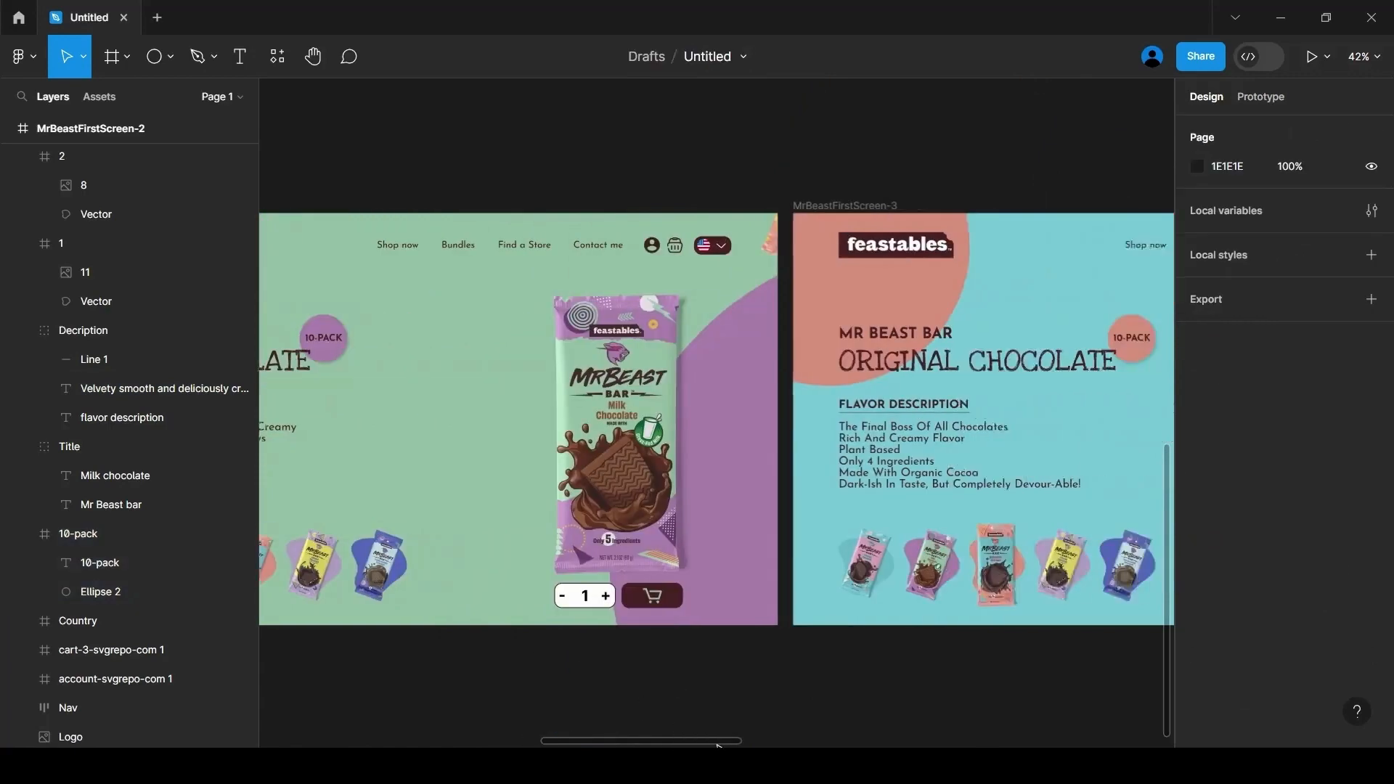
{"action": "triple_click", "coordinate": [538, 361]}
{"action": "type", "text": "sea salt chocolate"}
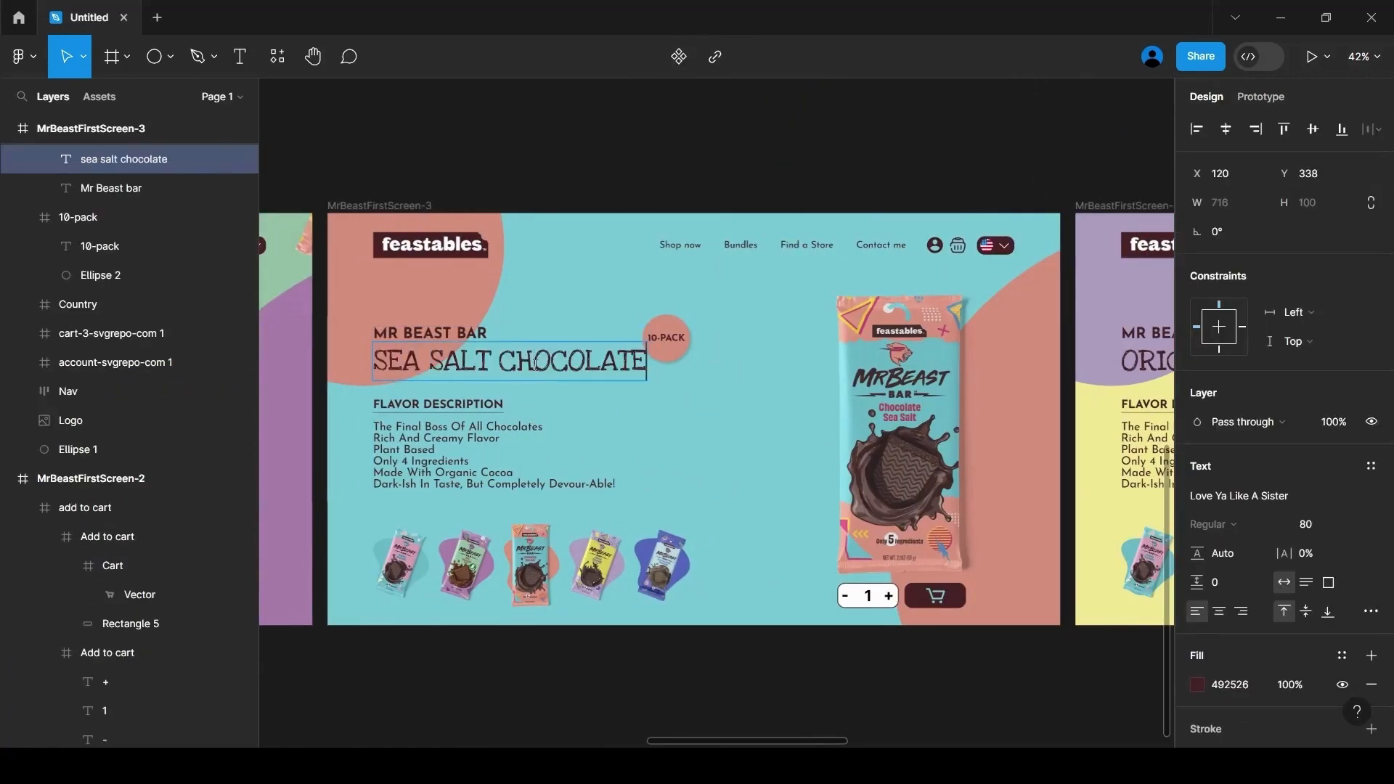
{"action": "left_click_drag", "start_coordinate": [667, 339], "coordinate": [660, 339]}
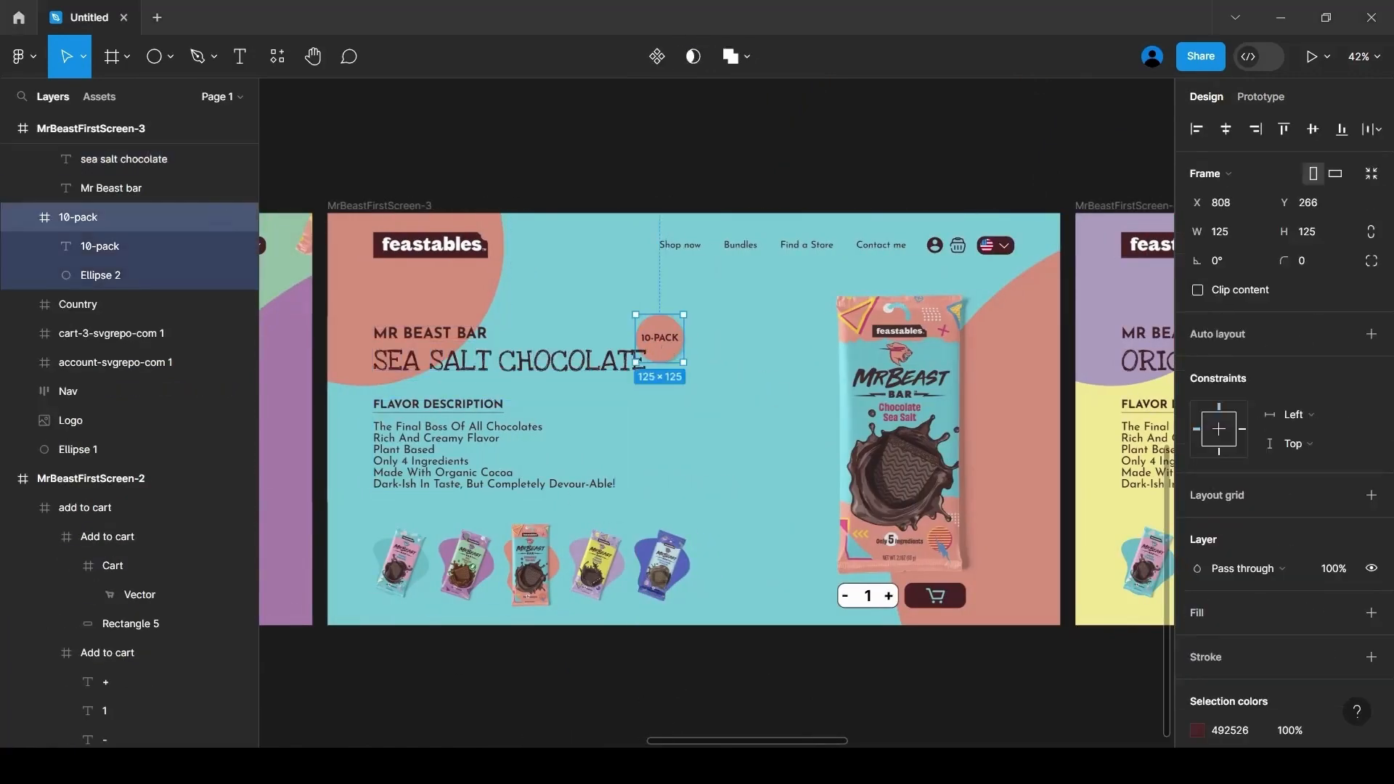
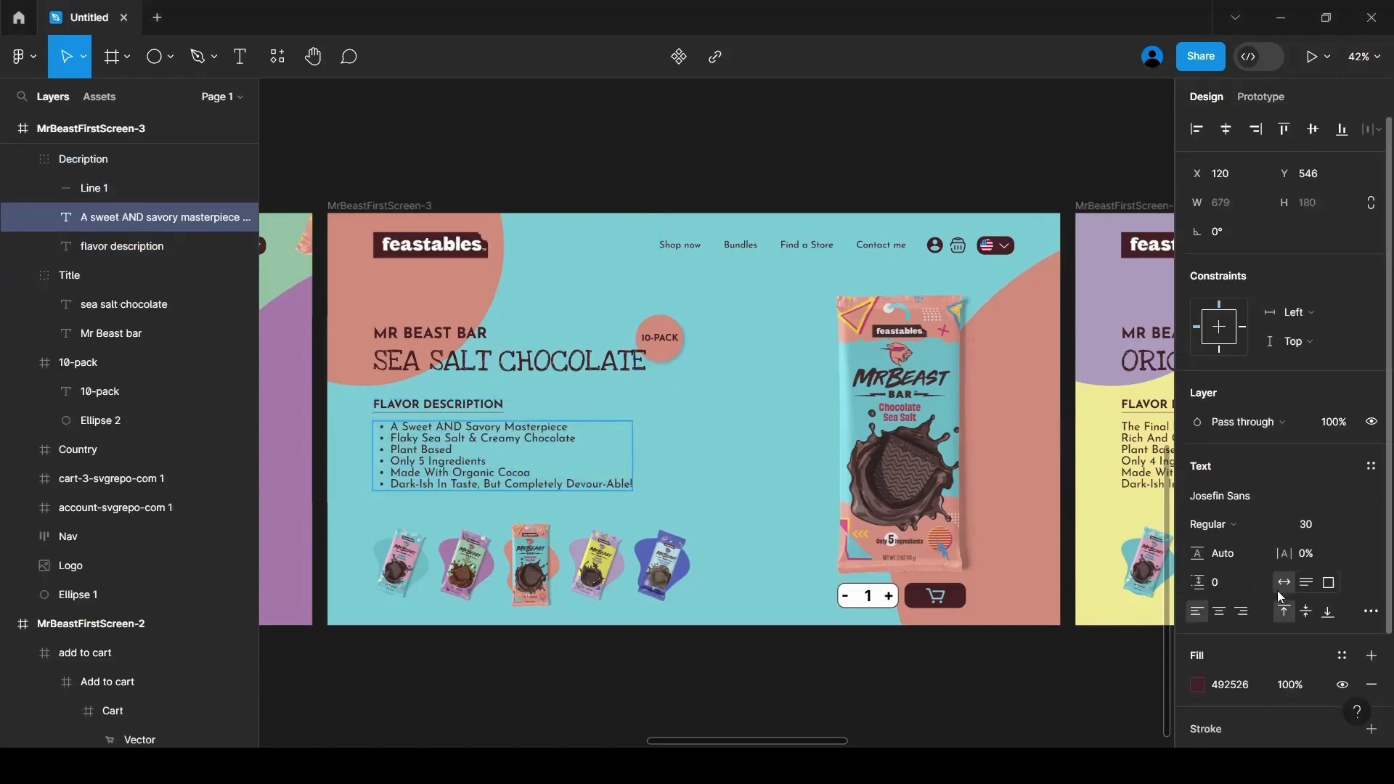
Remove the bullets from the flavor description on MrBeastFirstScreen-3
{"action": "left_click", "coordinate": [1371, 611]}
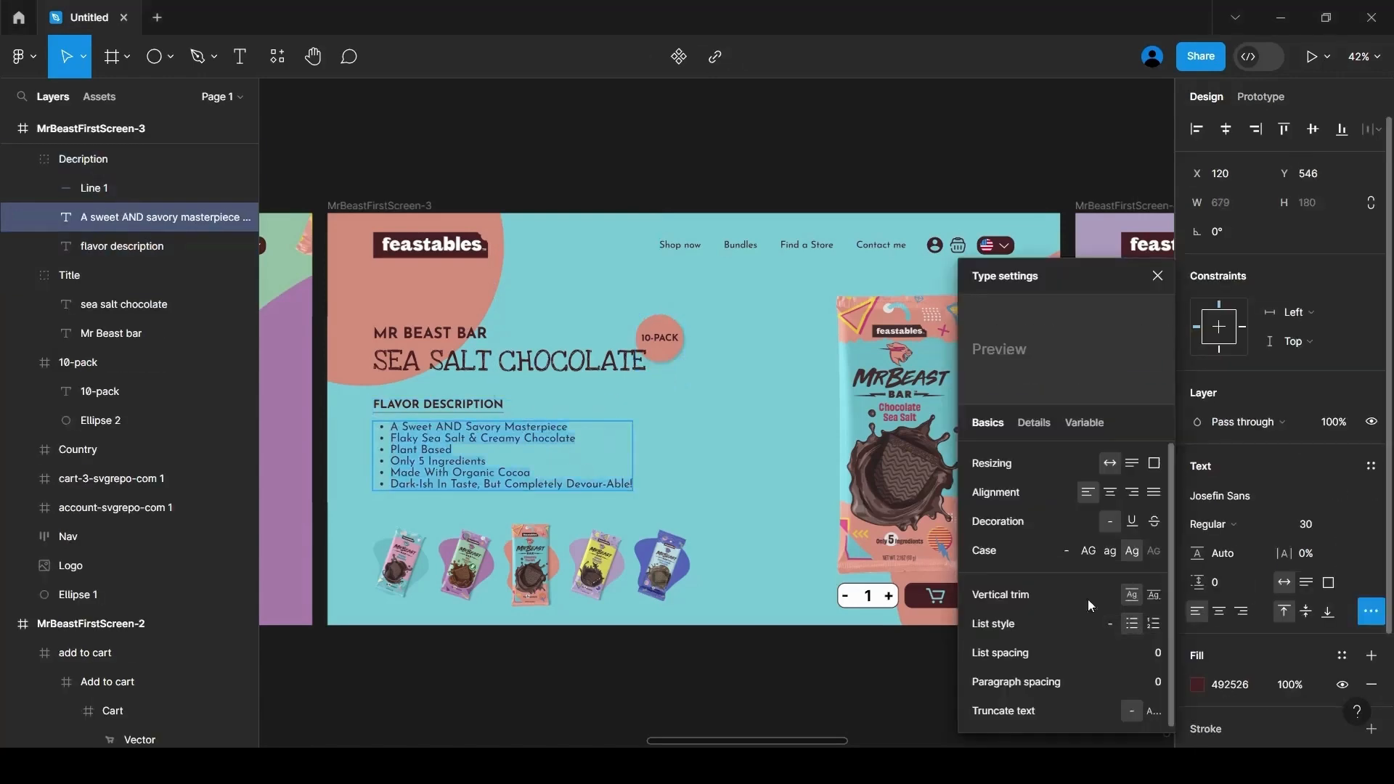
{"action": "left_click", "coordinate": [813, 690]}
Change the flavor title on MrBeastFirstScreen-4 to "Almond chocolate" and move its 10-pack badge slightly left, next to the title's end
{"action": "scroll", "coordinate": [725, 741], "scroll_direction": "right", "scroll_amount": 8}
{"action": "left_click", "coordinate": [574, 361]}
{"action": "double_click", "coordinate": [573, 360]}
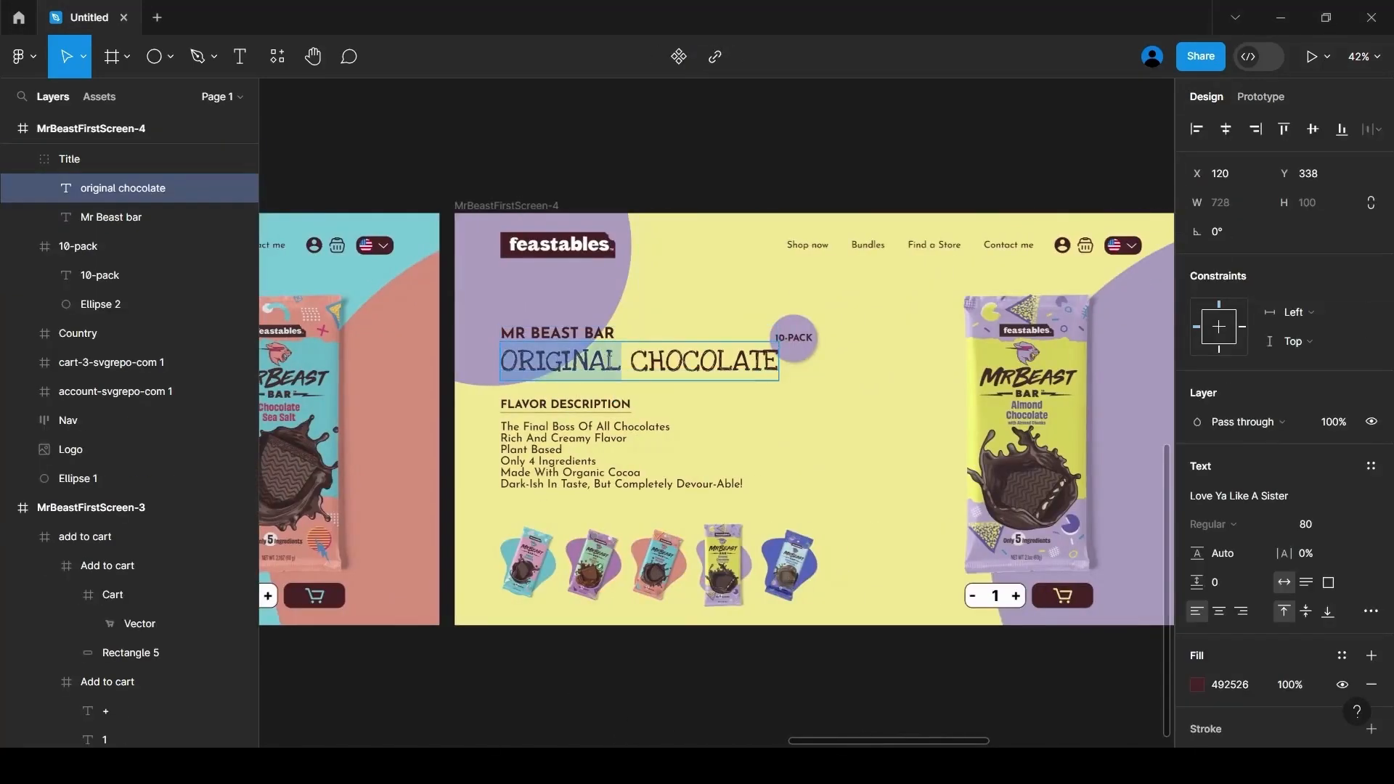
{"action": "type", "text": "Almond"}
{"action": "left_click", "coordinate": [806, 338]}
{"action": "left_click_drag", "start_coordinate": [806, 337], "coordinate": [774, 324]}
{"action": "left_click", "coordinate": [700, 672]}
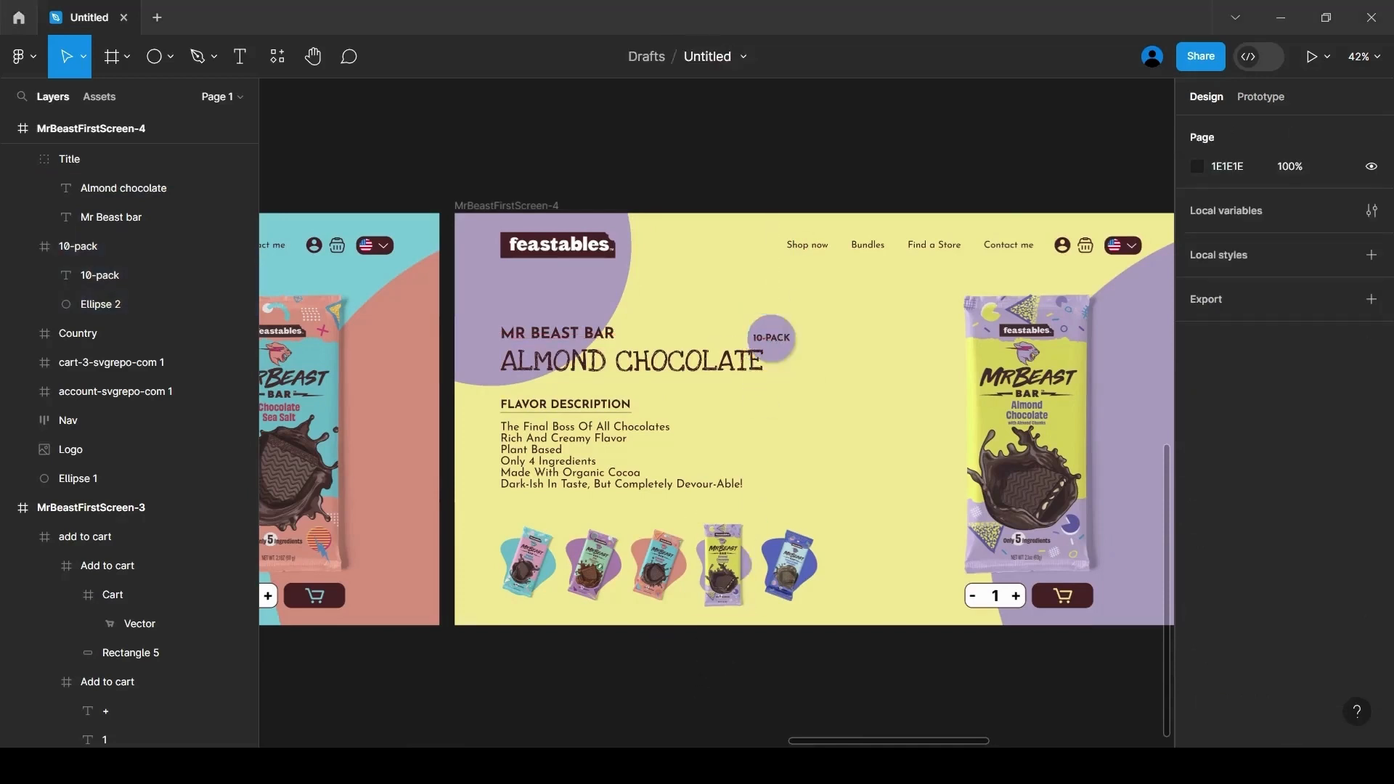
Replace the almond flavor description with text starting "Roasted almond chunks & creamy dark(-ish) chocolate", "So good you won't want to share", without bullets
{"action": "key", "text": "ctrl+v"}
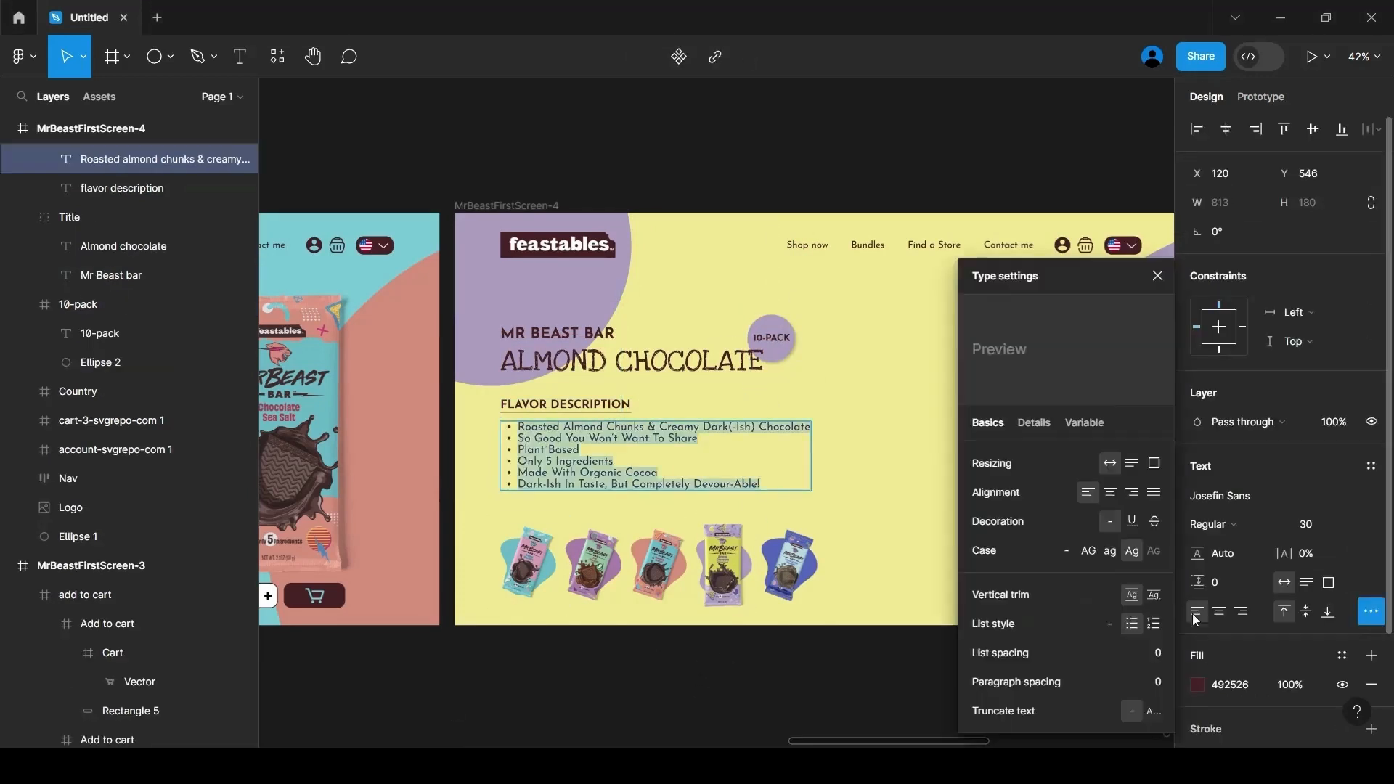
{"action": "left_click", "coordinate": [797, 683]}
Compare the positions of the 10-pack badges on MrBeastFirstScreen-3 and MrBeastFirstScreen-4
{"action": "scroll", "coordinate": [798, 684], "scroll_direction": "left", "scroll_amount": 9}
{"action": "left_click_drag", "start_coordinate": [720, 328], "coordinate": [718, 325]}
{"action": "scroll", "coordinate": [748, 335], "scroll_direction": "right", "scroll_amount": 7}
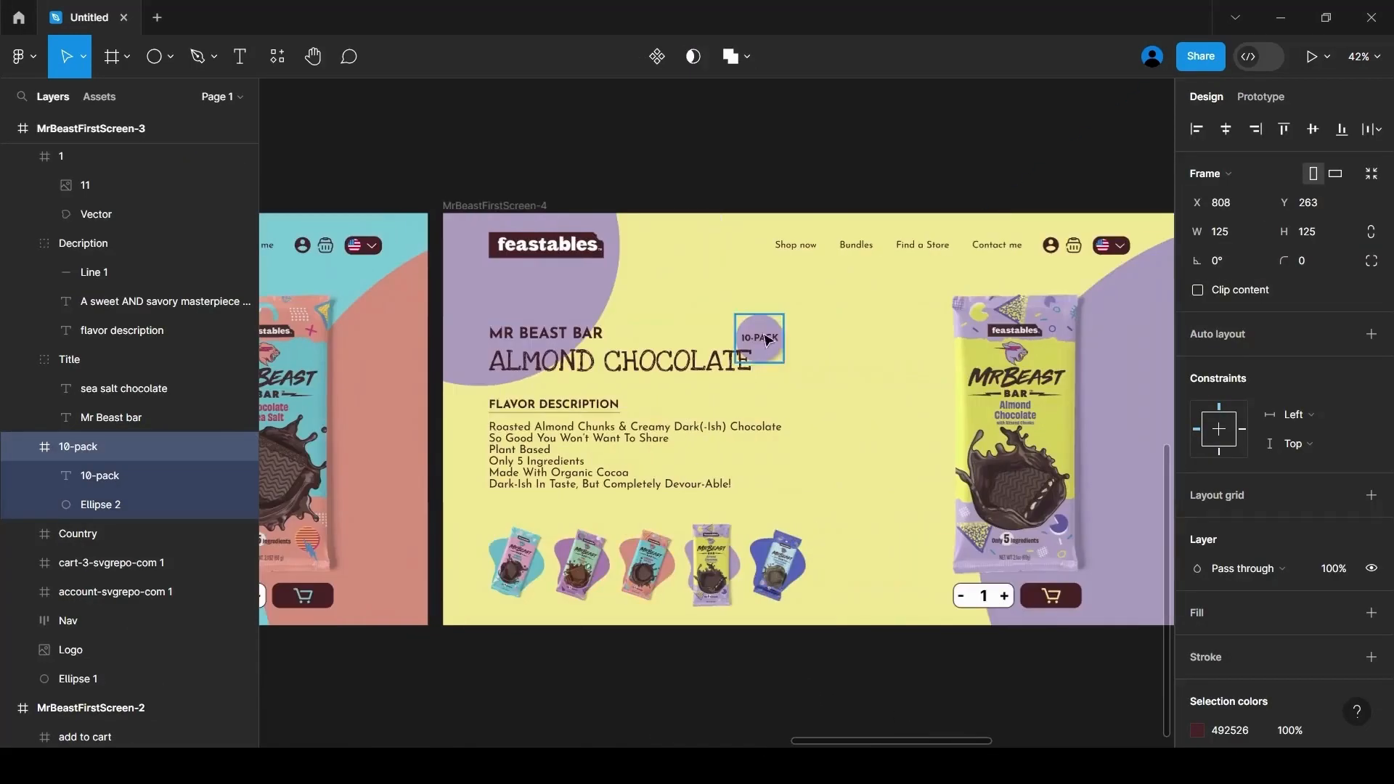
{"action": "left_click", "coordinate": [764, 335]}
Change the flavor title on MrBeastFirstScreen-5 to "Quinoa crunch" and move its 10-pack badge left to about X 616, beside the title's end
{"action": "scroll", "coordinate": [882, 726], "scroll_direction": "right", "scroll_amount": 8}
{"action": "double_click", "coordinate": [509, 363]}
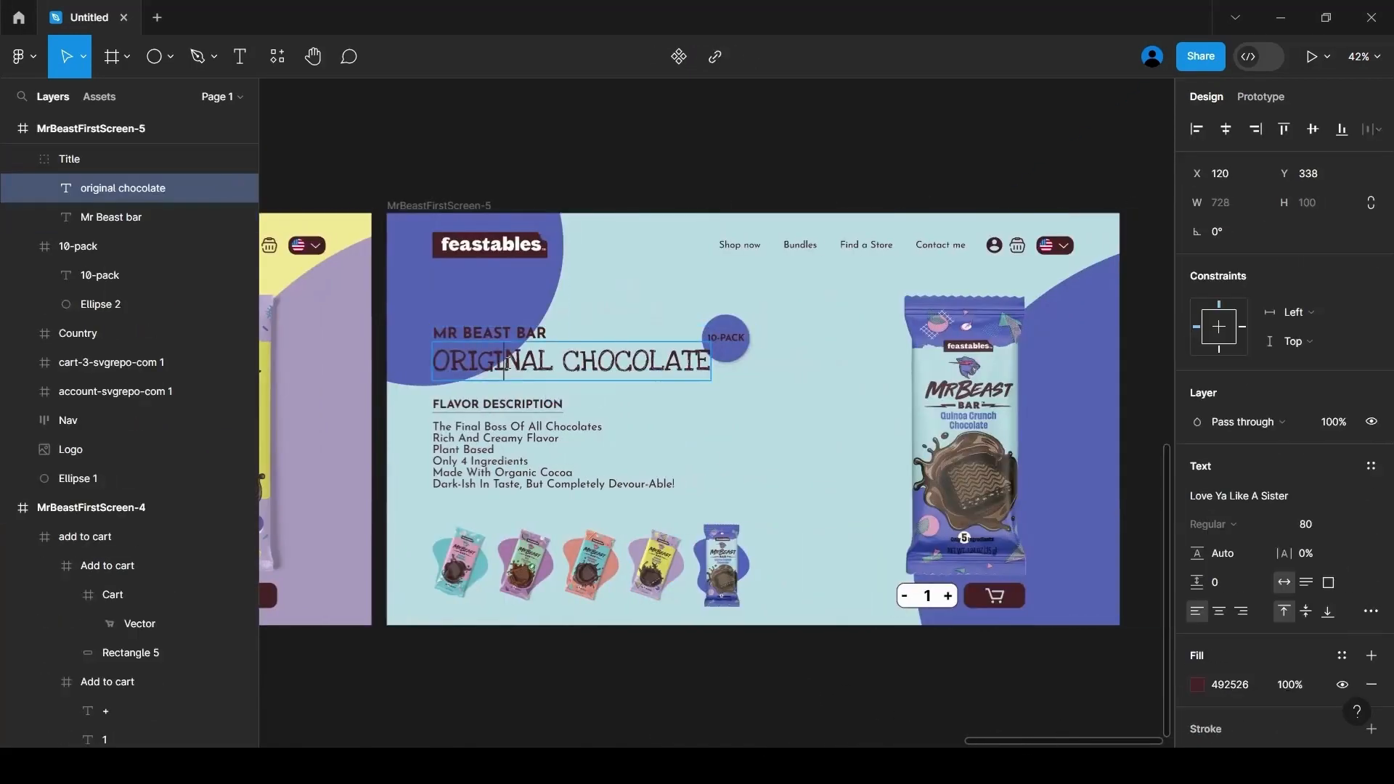
{"action": "double_click", "coordinate": [508, 363]}
{"action": "type", "text": "Quinoa crunch"}
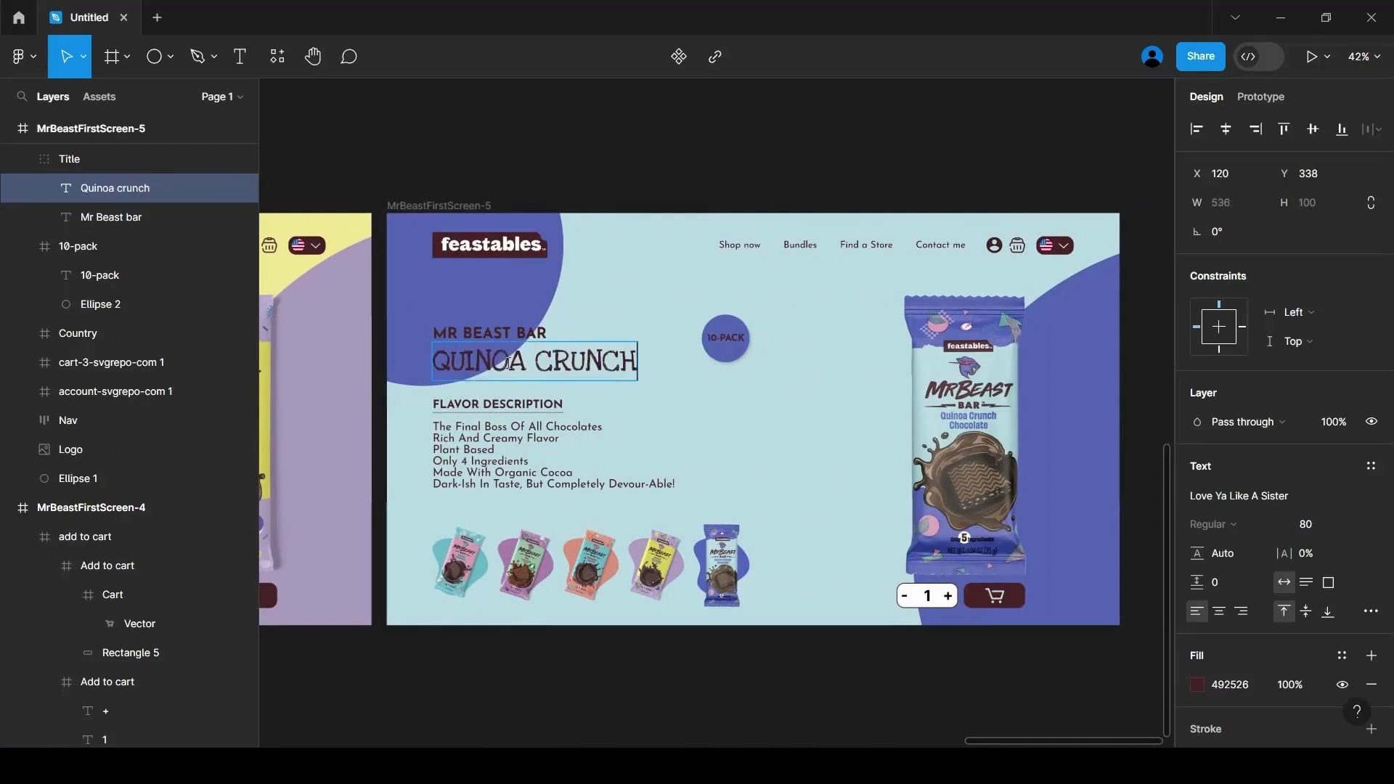
{"action": "left_click_drag", "start_coordinate": [736, 357], "coordinate": [654, 356]}
{"action": "key", "text": "Escape"}
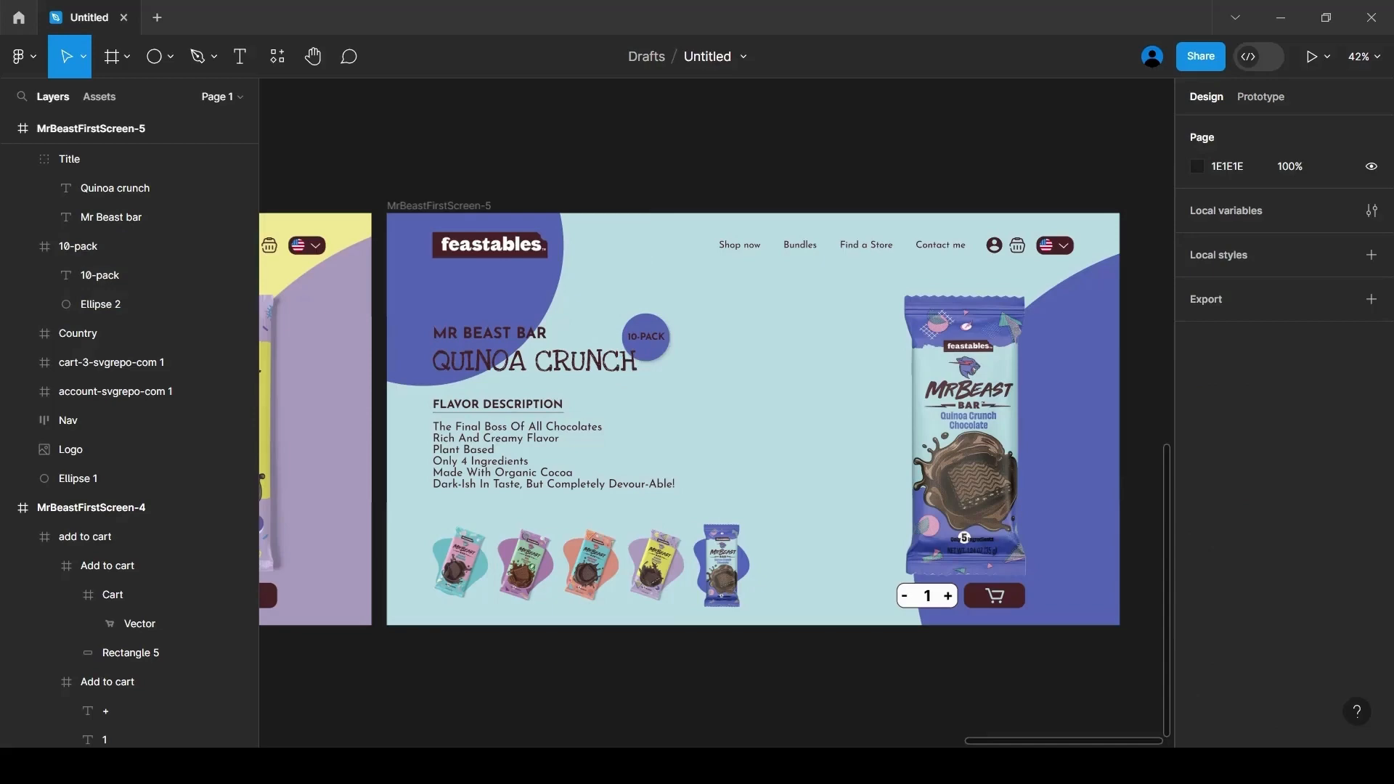
Replace the quinoa flavor description with text starting "Crispy crunchy quinoa meets impossibly delicious chocolate", "Smashable devourable goodness", "Plant based", "Only 5 ingredients", without bullets
{"action": "double_click", "coordinate": [498, 451]}
{"action": "double_click", "coordinate": [498, 451]}
{"action": "type", "text": "Crispy Crunchy Quinoa Meets Impossibly Delicious Chocolate Smashable Devourable Goodness Plant Based Only 5 Ingredients Made With Organic Cocoa Dark-Ish In Taste, But Completely Devour-Able!"}
{"action": "key", "text": "ctrl+a"}
{"action": "left_click", "coordinate": [1369, 612]}
{"action": "left_click", "coordinate": [1133, 622]}
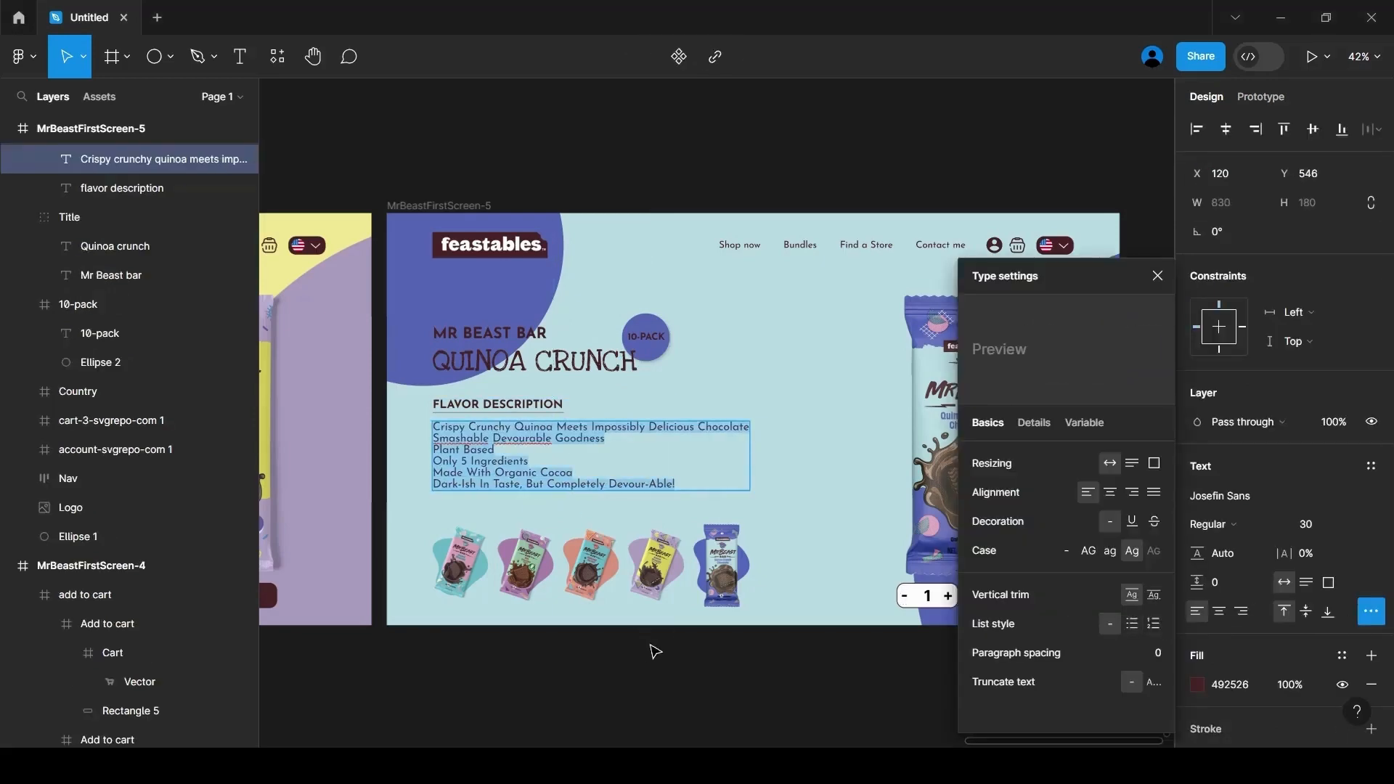
{"action": "left_click", "coordinate": [652, 646]}
Check that the 10-pack badges sit at matching heights across the flavor screens
{"action": "scroll", "coordinate": [739, 676], "scroll_direction": "down", "scroll_amount": 2}
{"action": "left_click_drag", "start_coordinate": [1003, 741], "coordinate": [485, 736]}
{"action": "left_click", "coordinate": [773, 425]}
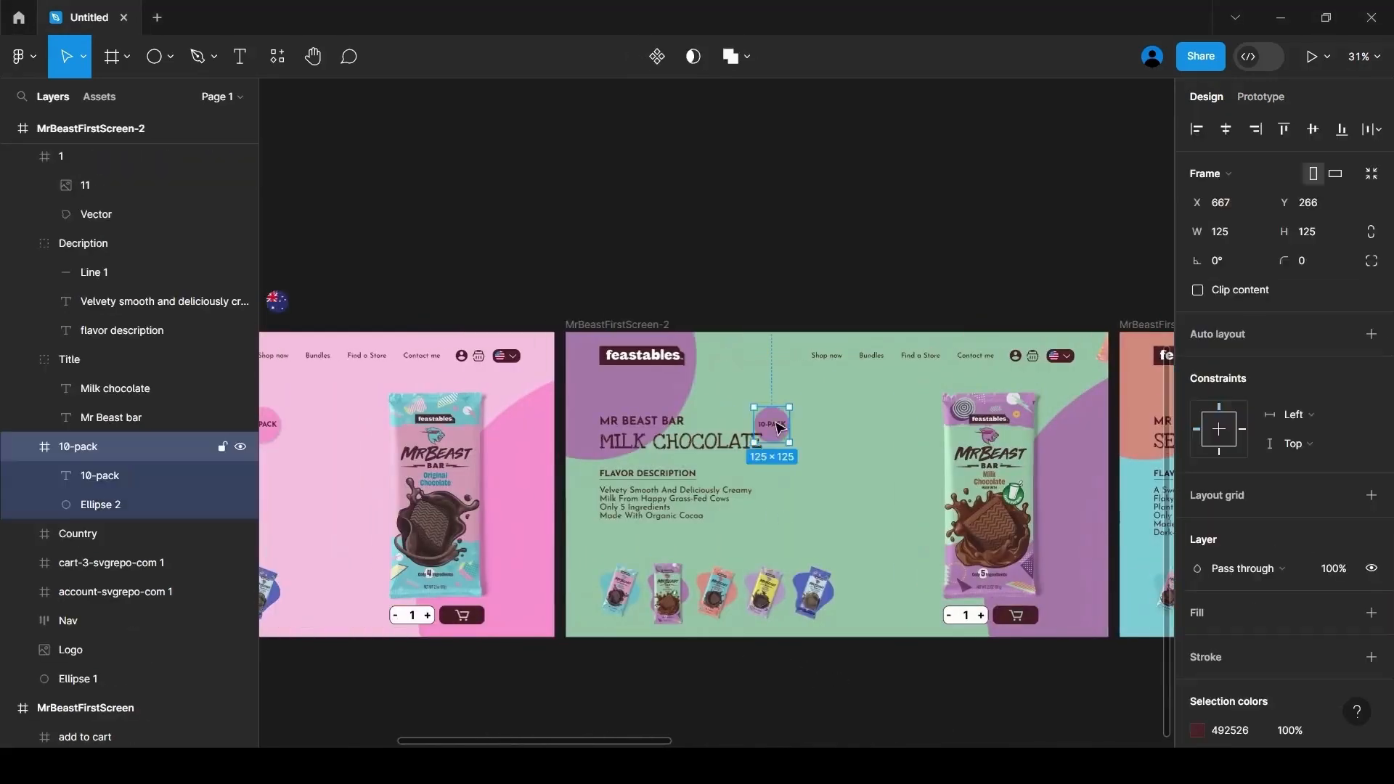
{"action": "scroll", "coordinate": [826, 731], "scroll_direction": "left", "scroll_amount": 5}
{"action": "left_click", "coordinate": [614, 424]}
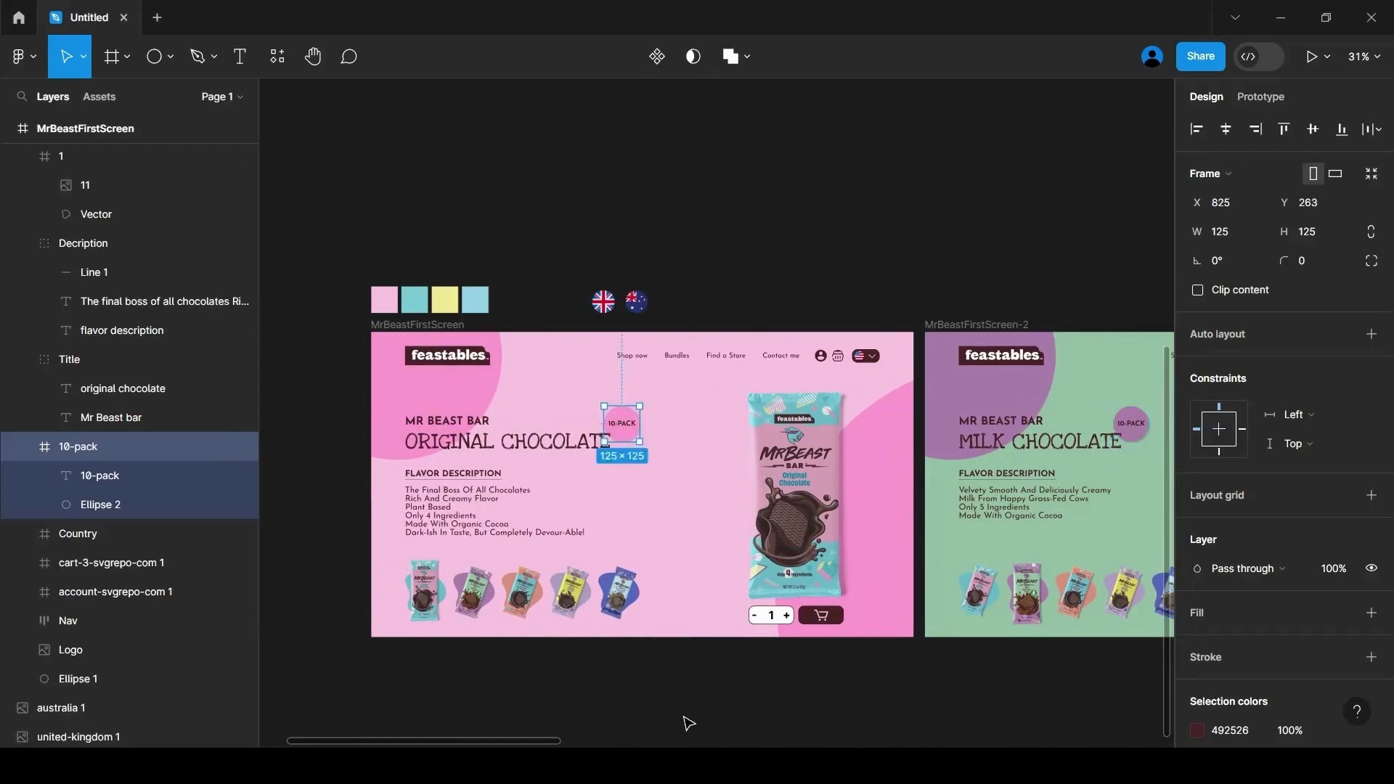
{"action": "scroll", "coordinate": [689, 724], "scroll_direction": "right", "scroll_amount": 15}
{"action": "left_click", "coordinate": [746, 421]}
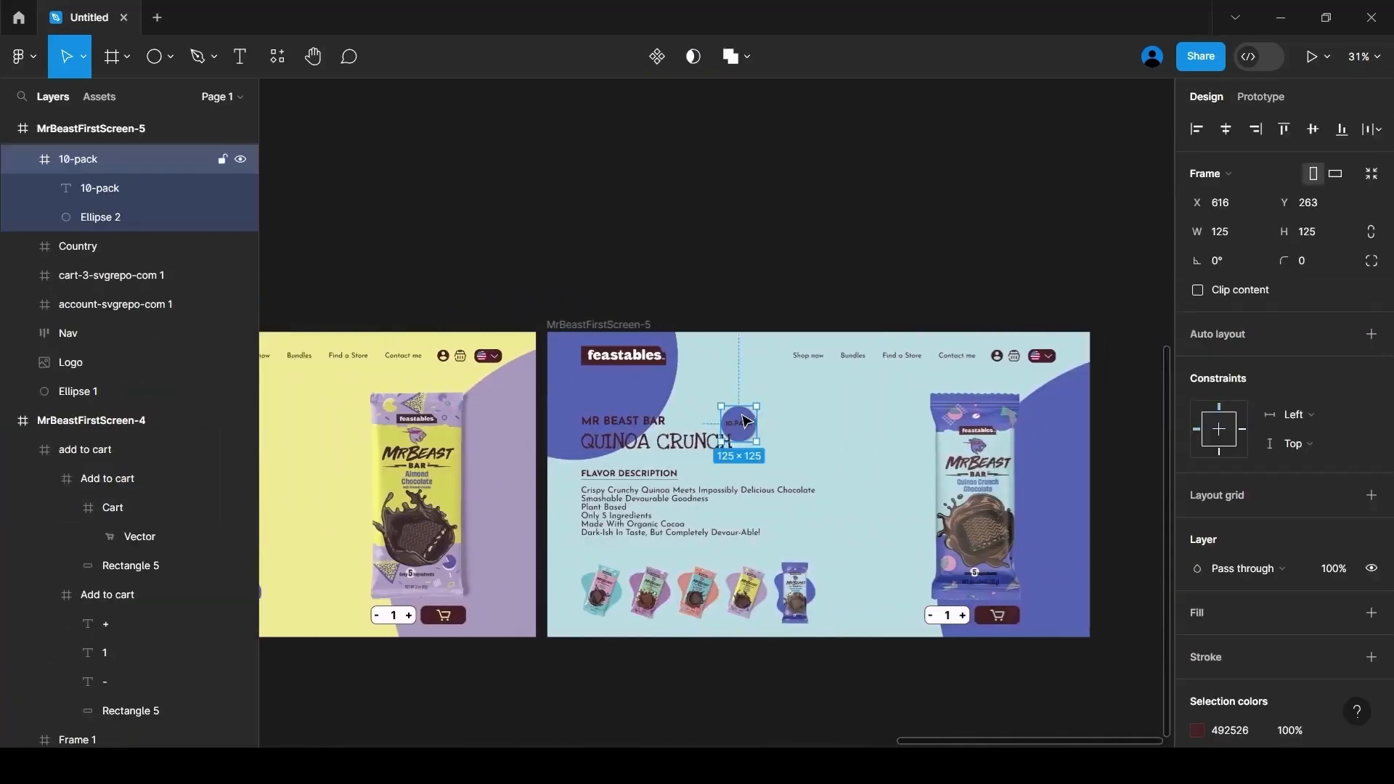
{"action": "left_click", "coordinate": [712, 423]}
{"action": "left_click_drag", "start_coordinate": [978, 740], "coordinate": [689, 740]}
{"action": "left_click", "coordinate": [629, 423]}
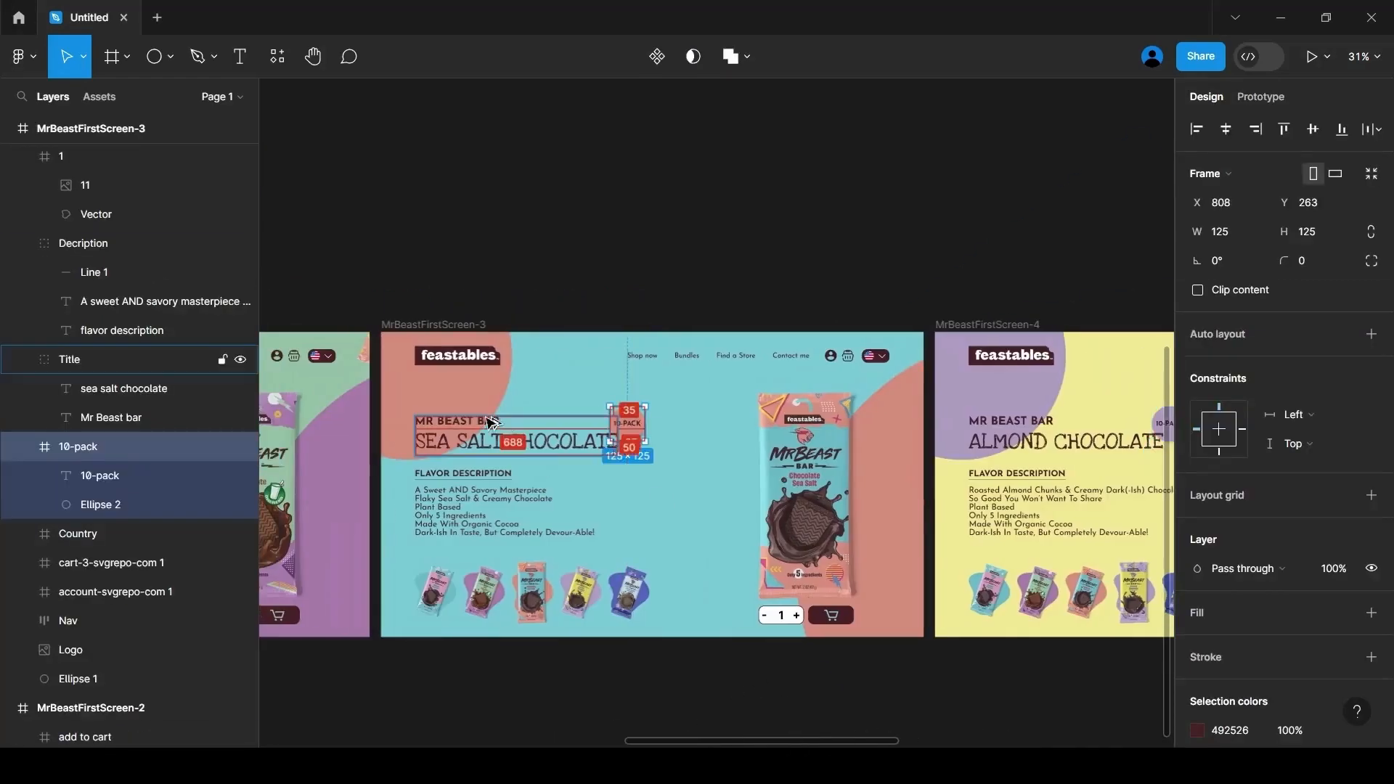
{"action": "left_click_drag", "start_coordinate": [804, 740], "coordinate": [614, 732]}
{"action": "left_click", "coordinate": [646, 424]}
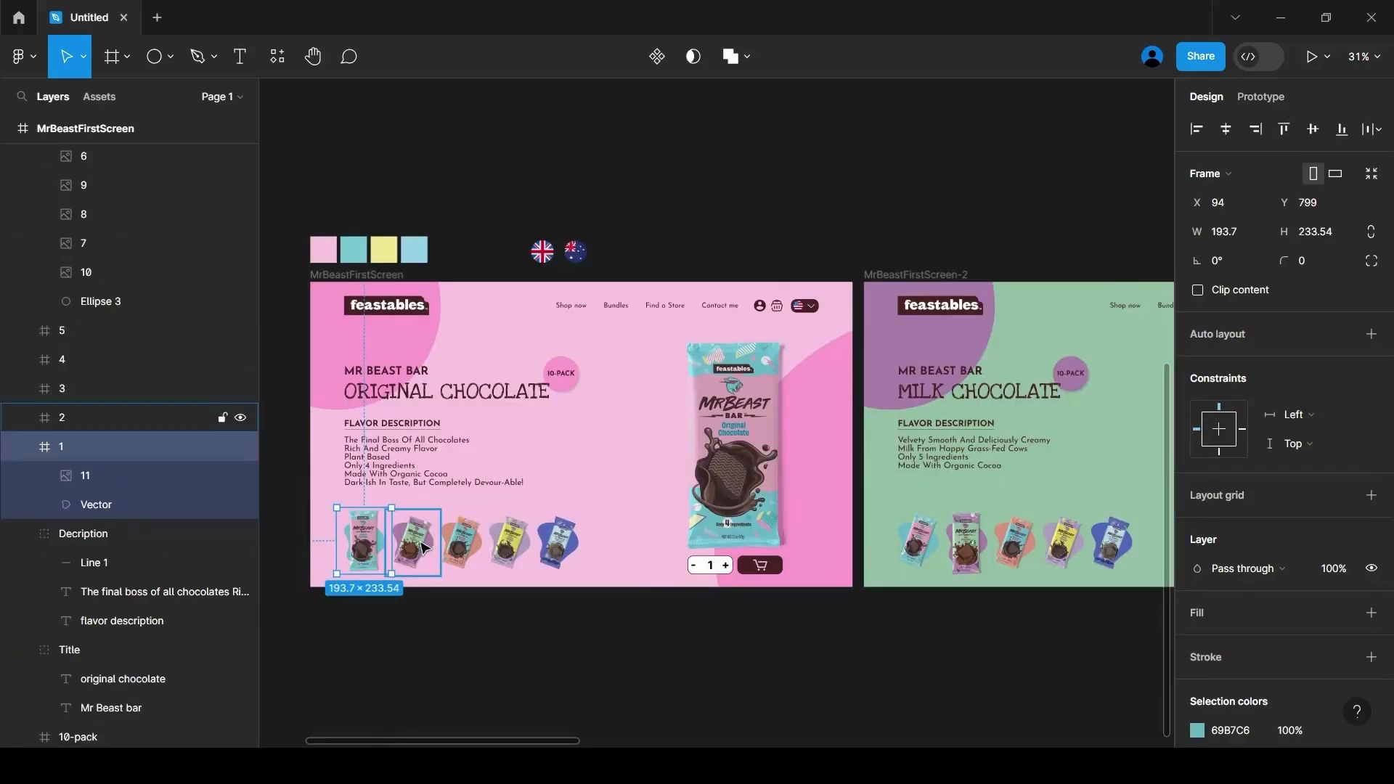
Add an on-click interaction to the second thumbnail on MrBeastFirstScreen that navigates to MrBeastFirstScreen-2
{"action": "left_click", "coordinate": [412, 541]}
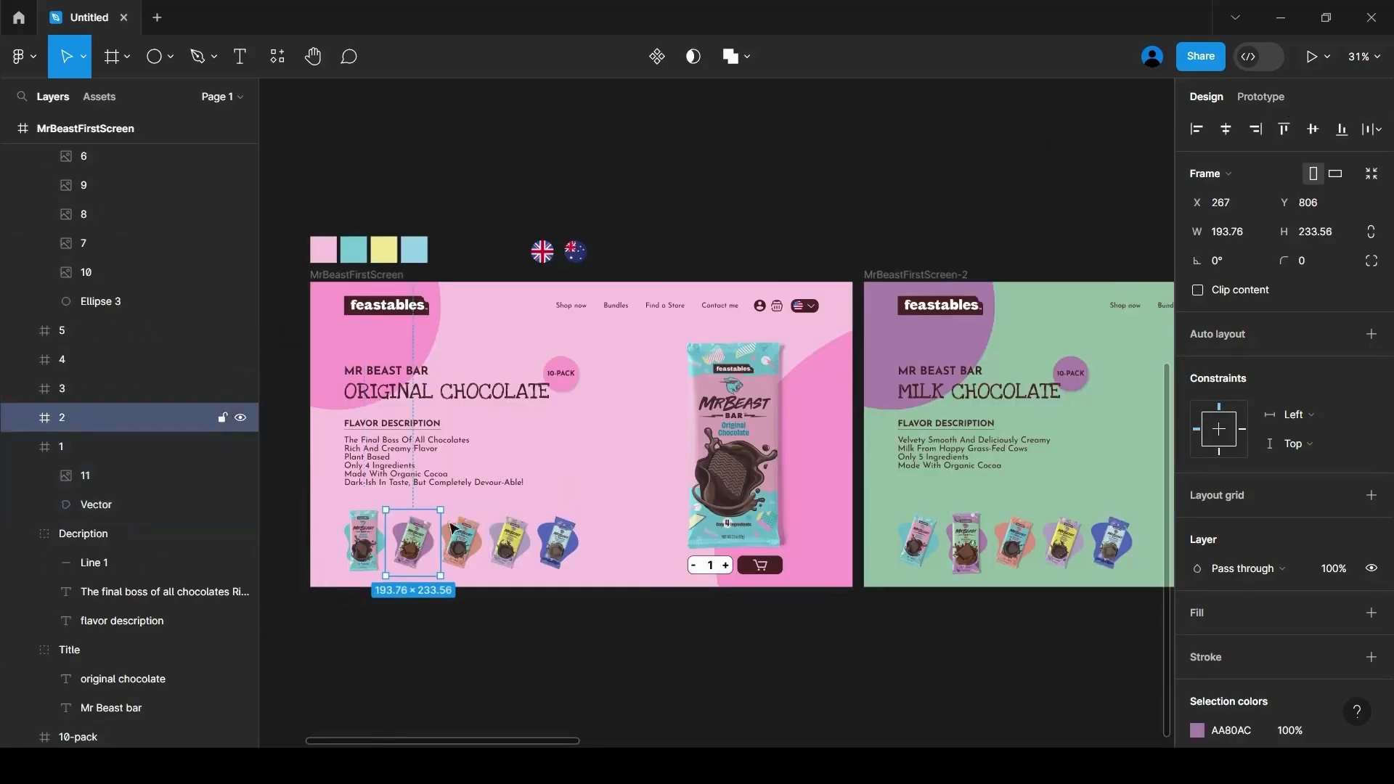
{"action": "left_click", "coordinate": [1271, 98]}
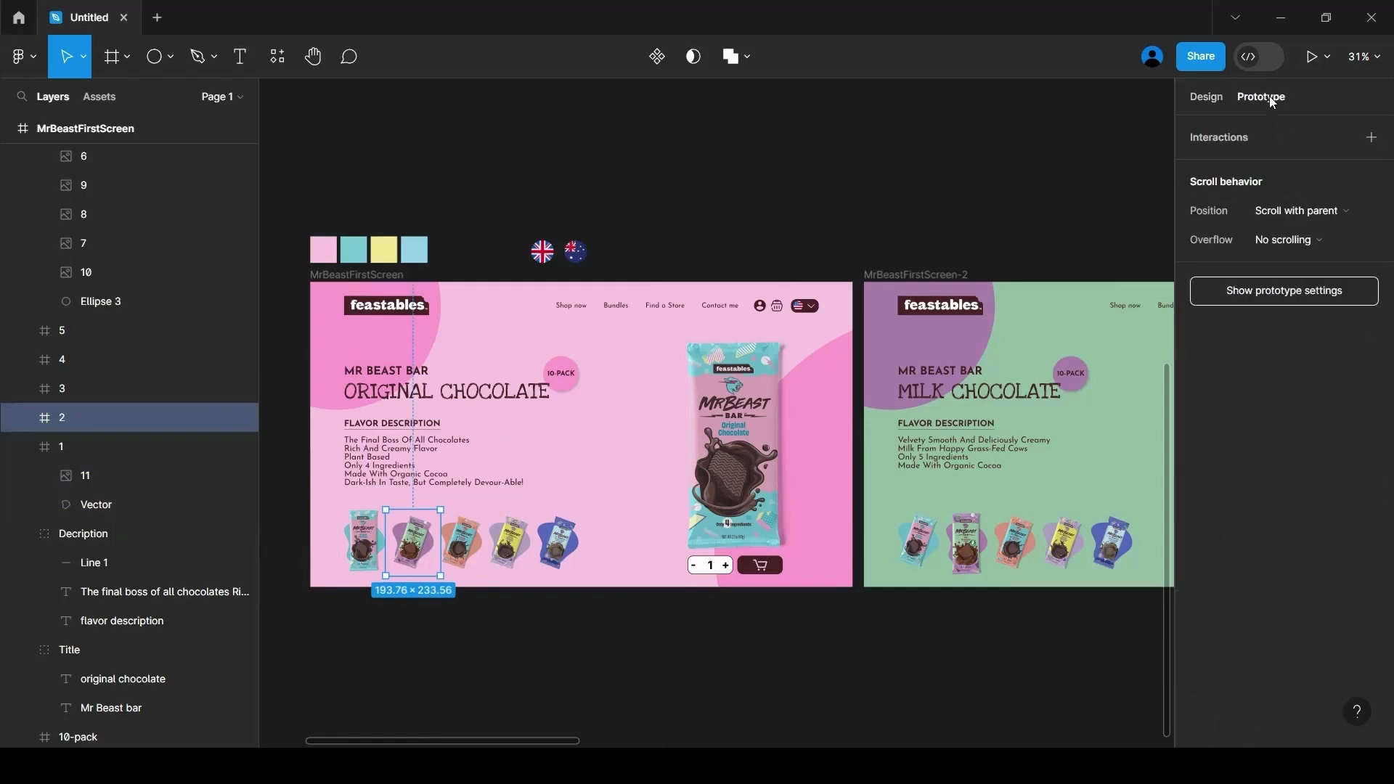
{"action": "left_click", "coordinate": [1373, 138]}
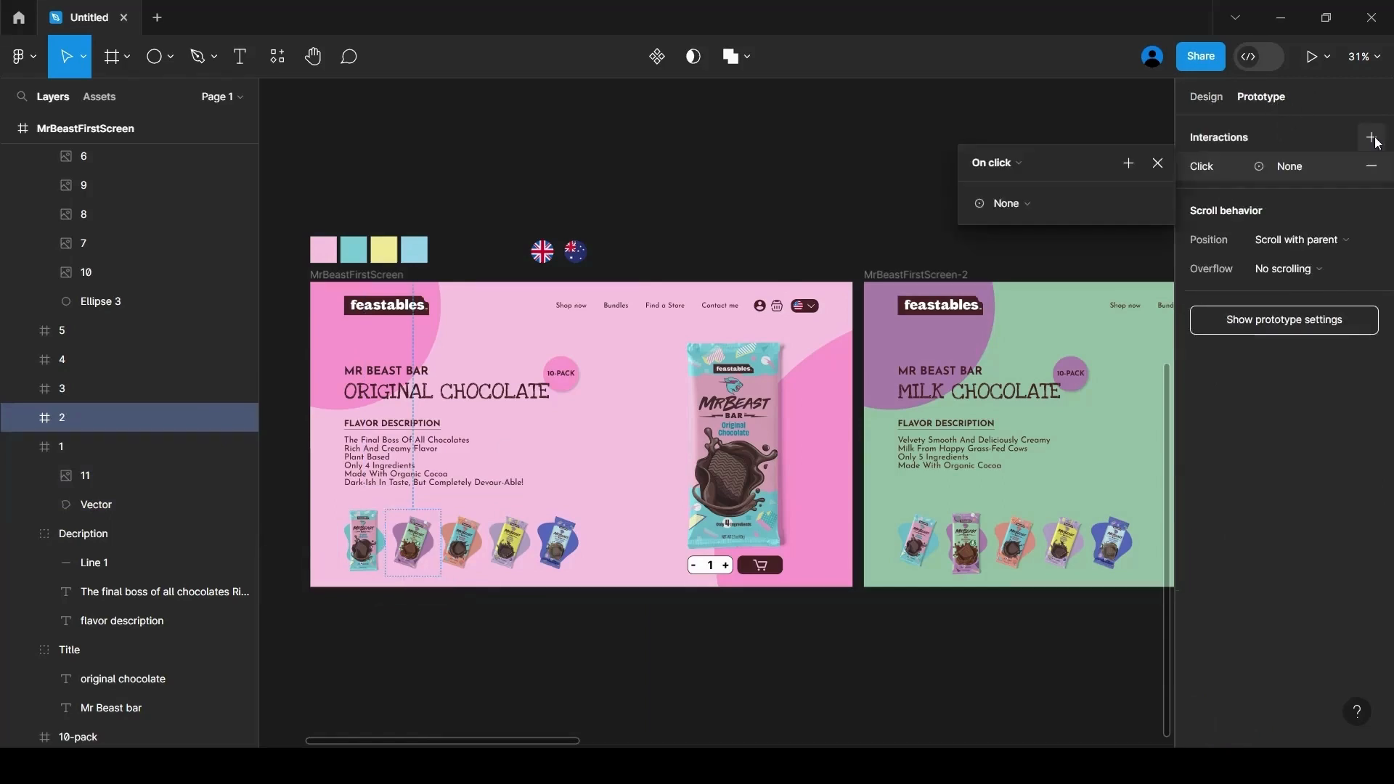
{"action": "left_click", "coordinate": [1022, 205]}
{"action": "left_click", "coordinate": [1014, 242]}
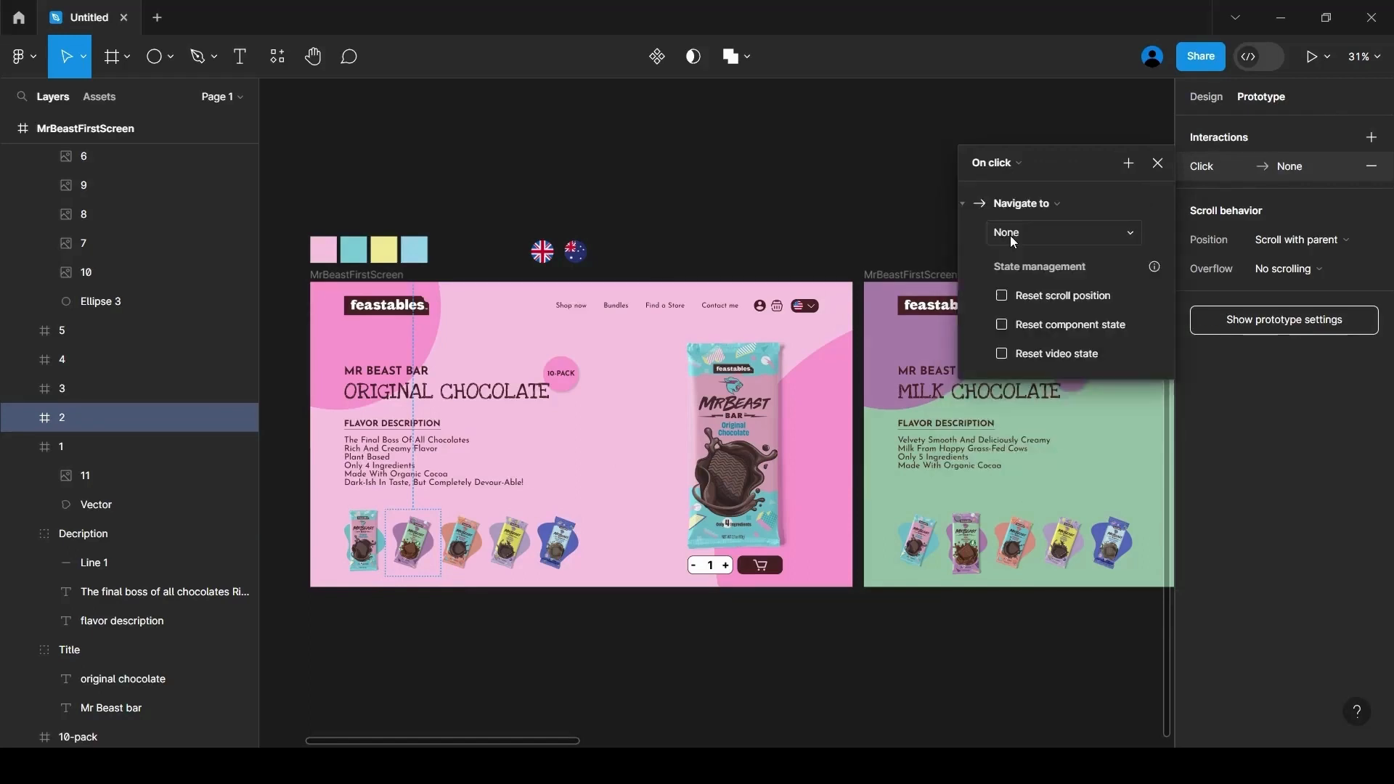
{"action": "left_click", "coordinate": [1016, 236]}
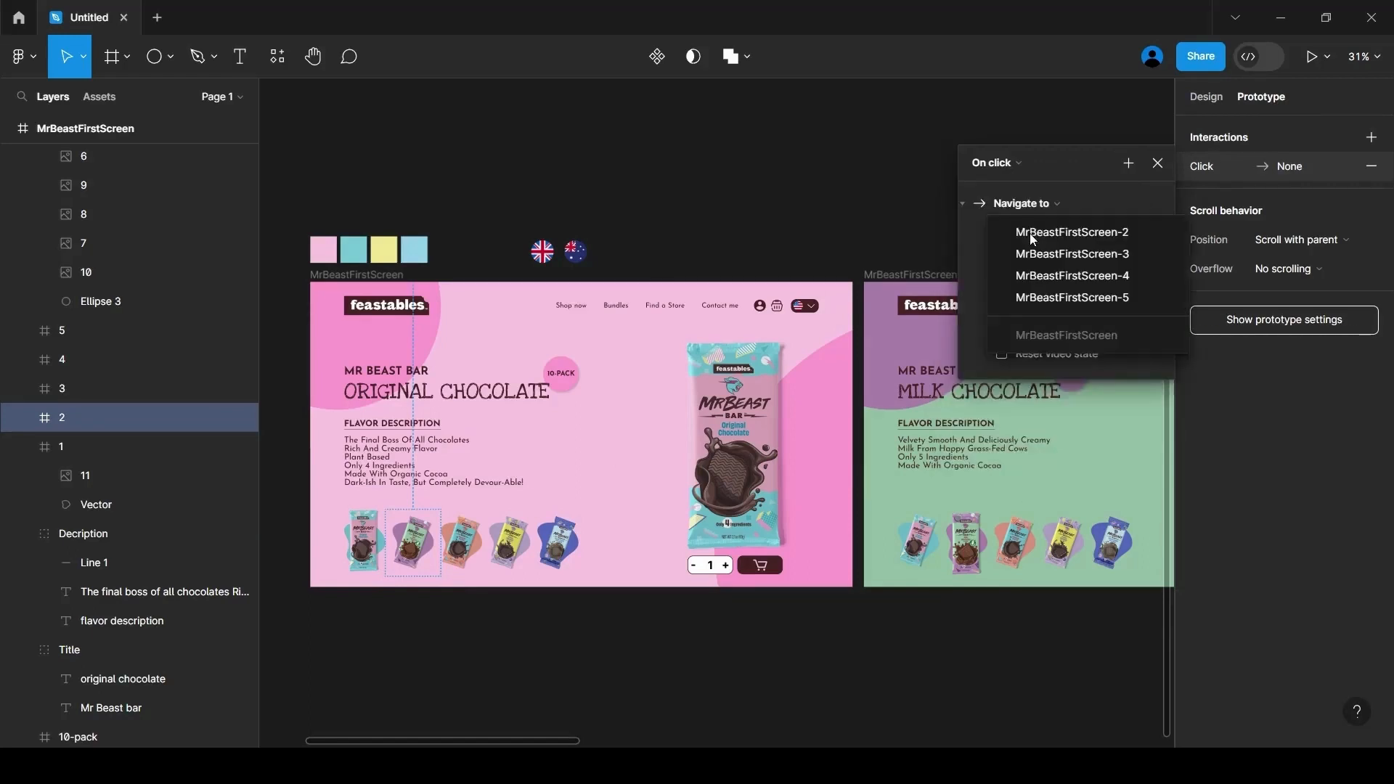
{"action": "left_click", "coordinate": [1037, 233]}
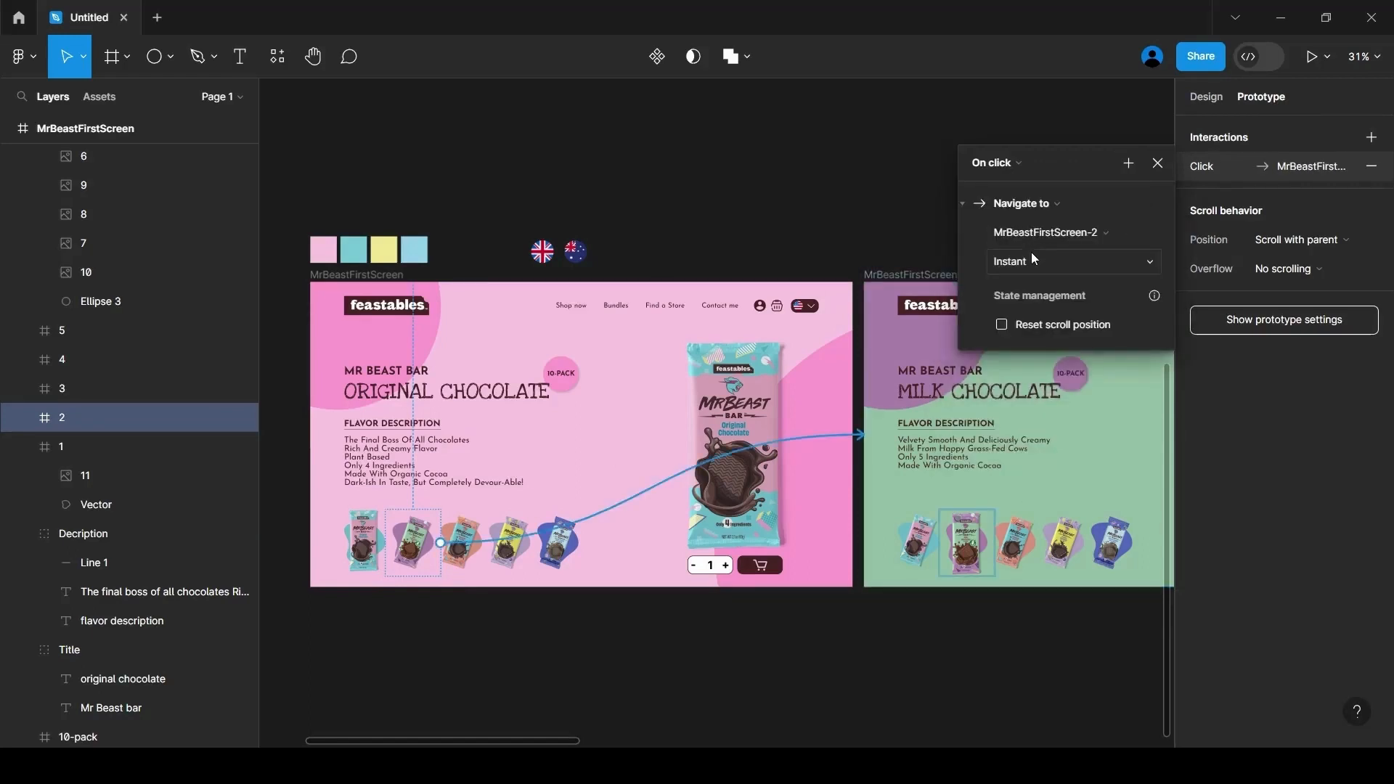
Set the transition of the second thumbnail's interaction to Smart animate, Ease out, with a 600 ms duration
{"action": "left_click", "coordinate": [1034, 259]}
{"action": "left_click", "coordinate": [1037, 303]}
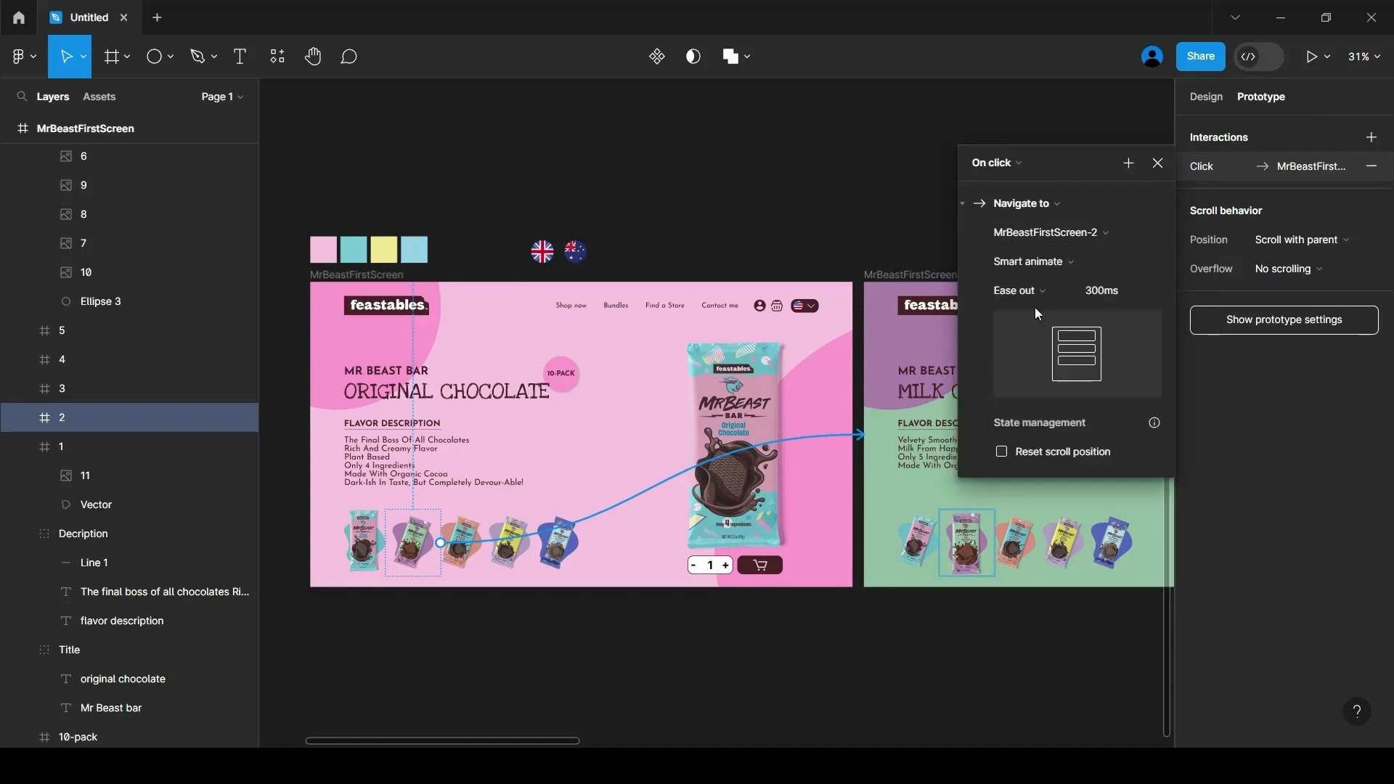
{"action": "left_click", "coordinate": [1117, 294]}
{"action": "type", "text": "600"}
{"action": "key", "text": "Return"}
{"action": "left_click", "coordinate": [1117, 267]}
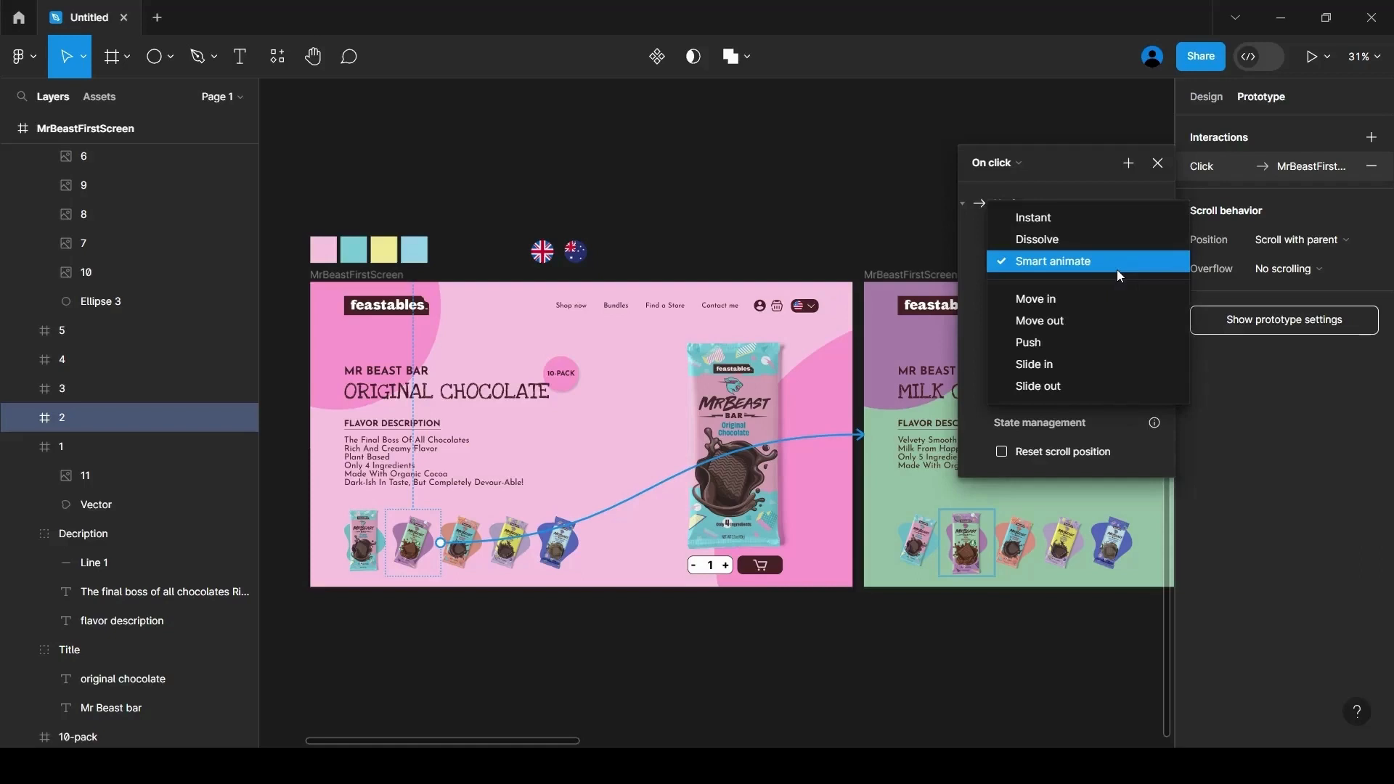
{"action": "left_click", "coordinate": [1117, 269]}
{"action": "left_click", "coordinate": [1059, 664]}
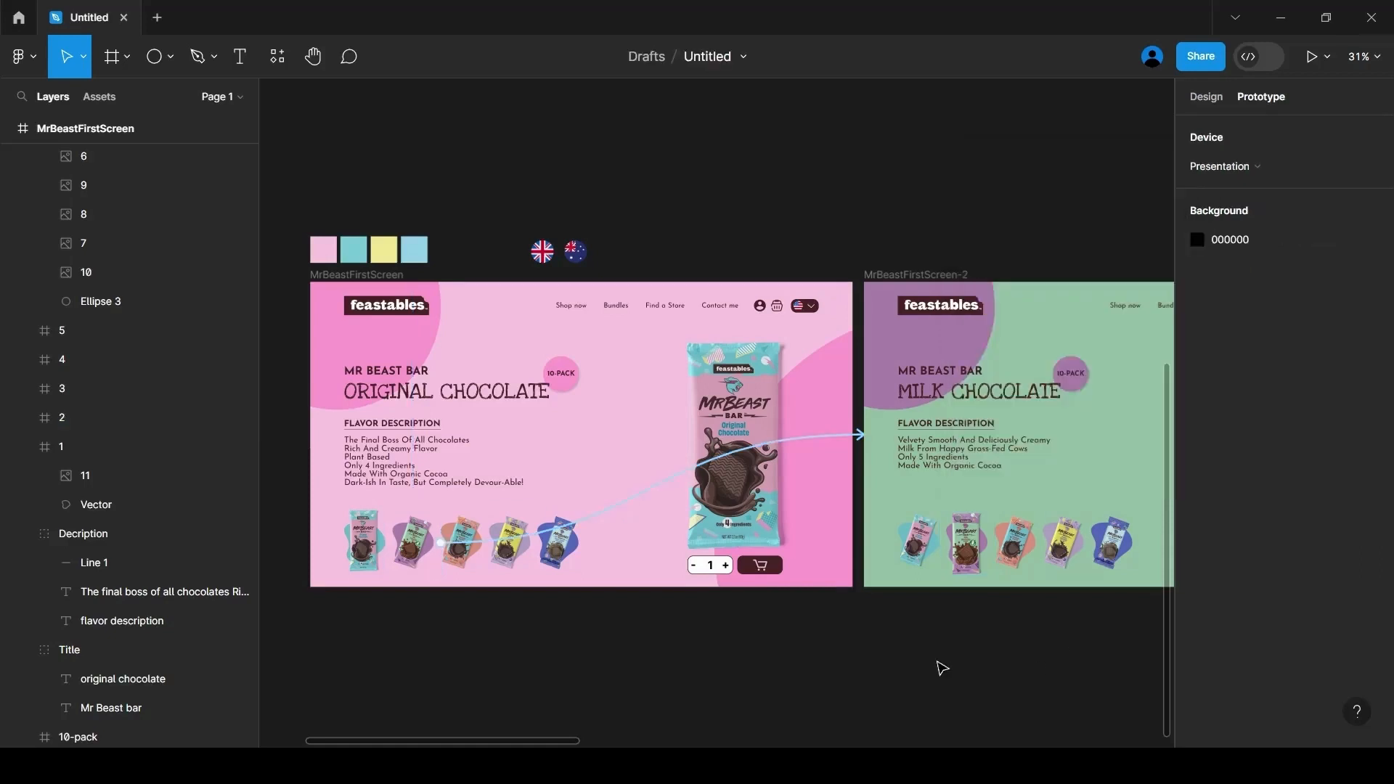
Link the first thumbnail on MrBeastFirstScreen-2 back to MrBeastFirstScreen on click, using Smart animate, Ease out, 600 ms
{"action": "left_click", "coordinate": [921, 553]}
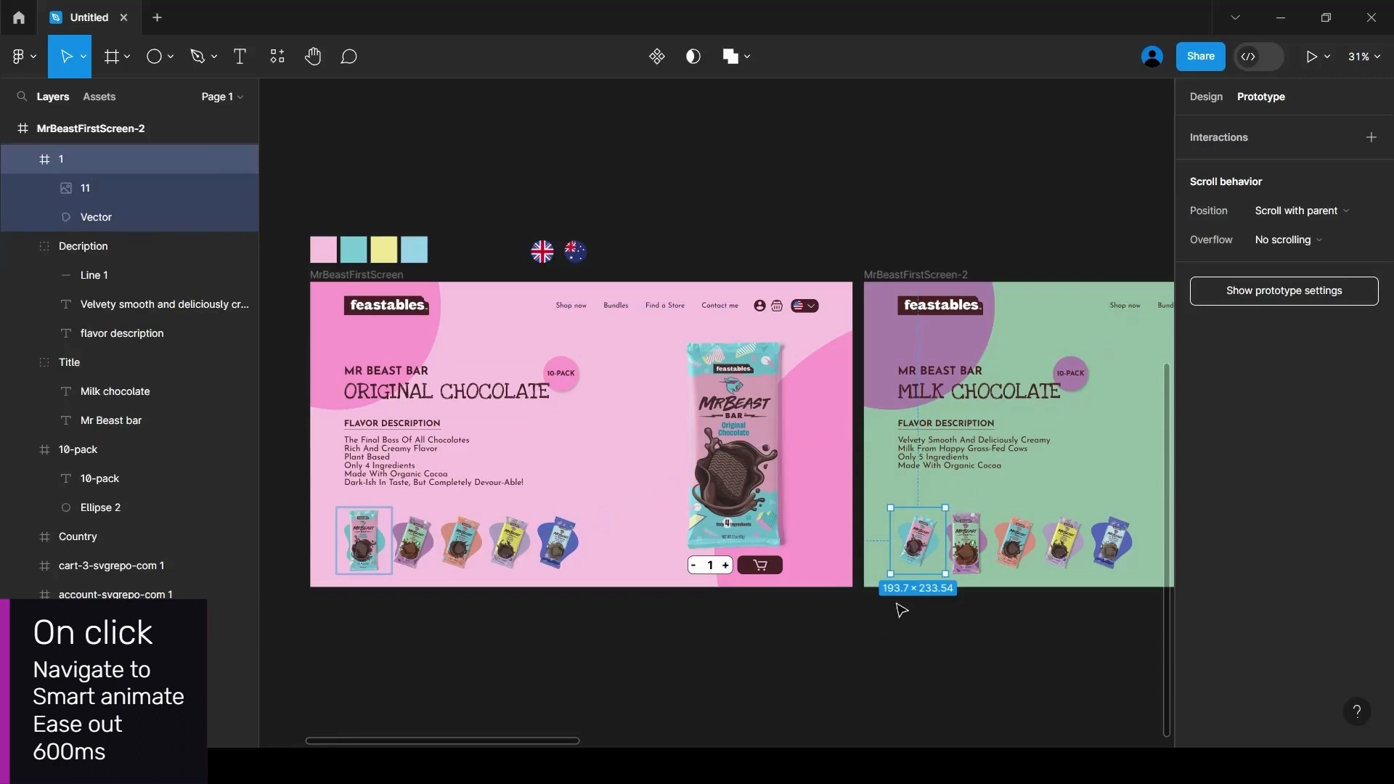
{"action": "left_click_drag", "start_coordinate": [890, 541], "coordinate": [850, 518]}
{"action": "scroll", "coordinate": [856, 550], "scroll_direction": "down", "scroll_amount": 1}
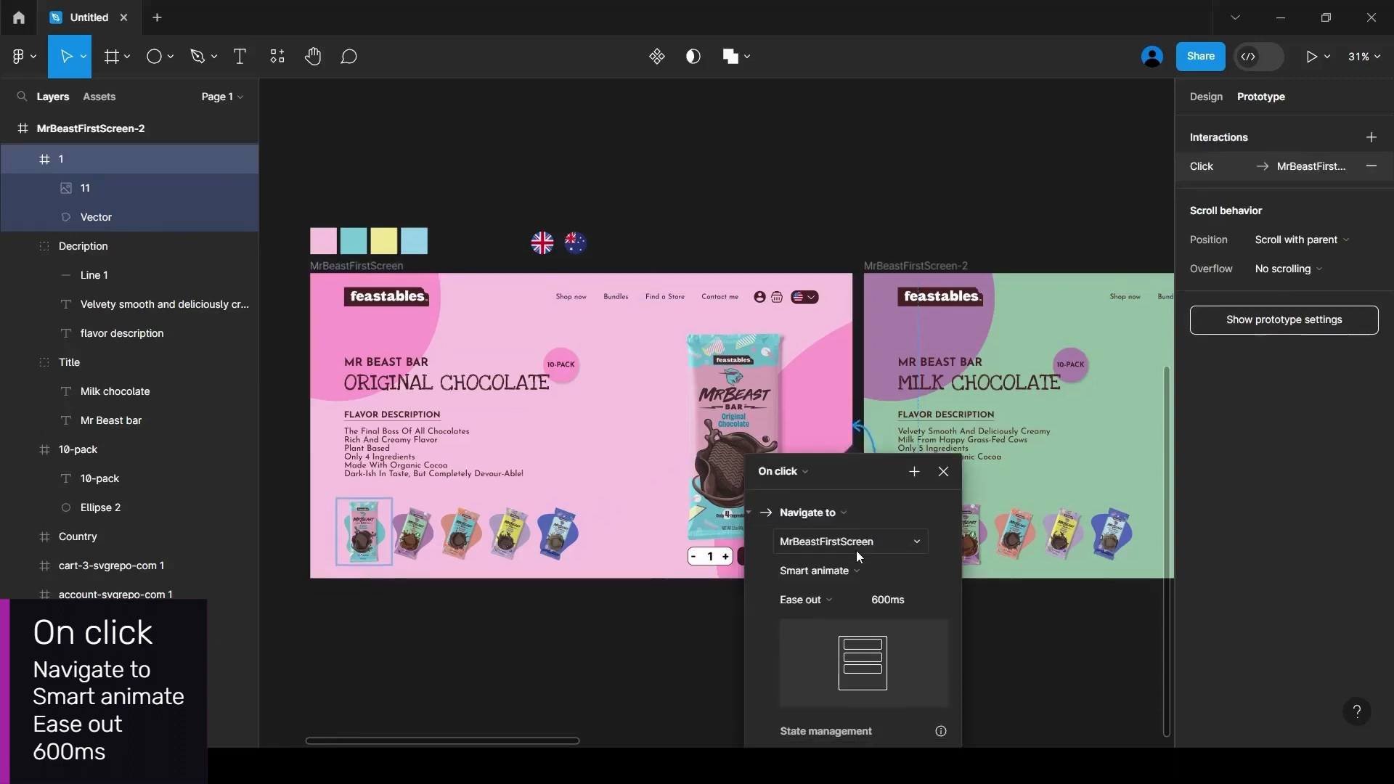
{"action": "left_click", "coordinate": [1088, 661]}
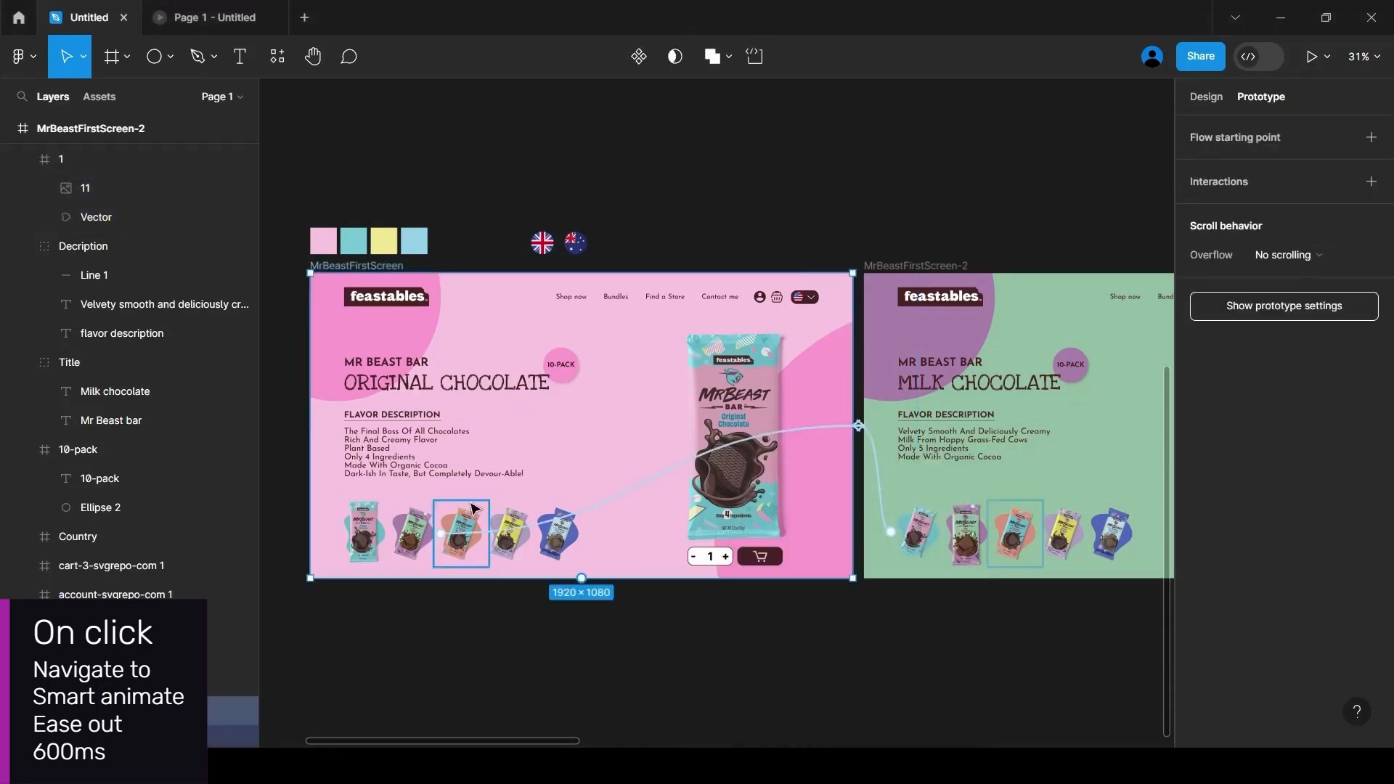
Make the third thumbnail on MrBeastFirstScreen navigate to MrBeastFirstScreen-3 on click, with a 600 ms Smart animate transition
{"action": "left_click", "coordinate": [472, 508]}
{"action": "left_click", "coordinate": [1372, 138]}
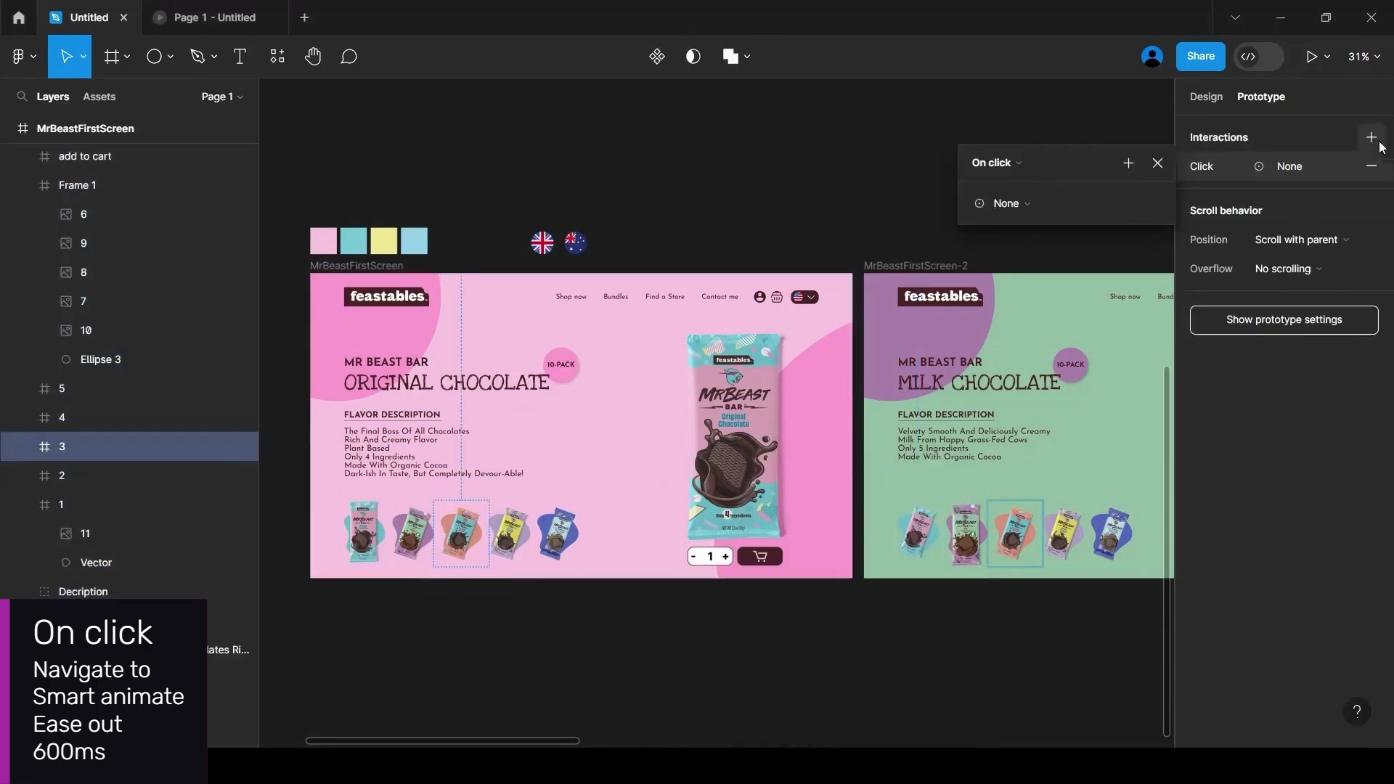
{"action": "left_click", "coordinate": [1002, 203]}
{"action": "left_click", "coordinate": [1013, 227]}
{"action": "left_click", "coordinate": [1017, 234]}
{"action": "left_click", "coordinate": [1020, 254]}
{"action": "left_click", "coordinate": [1119, 290]}
Make the fourth thumbnail on MrBeastFirstScreen navigate to MrBeastFirstScreen-4 on click, with a 600 ms Smart animate transition
{"action": "left_click", "coordinate": [509, 534]}
{"action": "left_click", "coordinate": [1371, 137]}
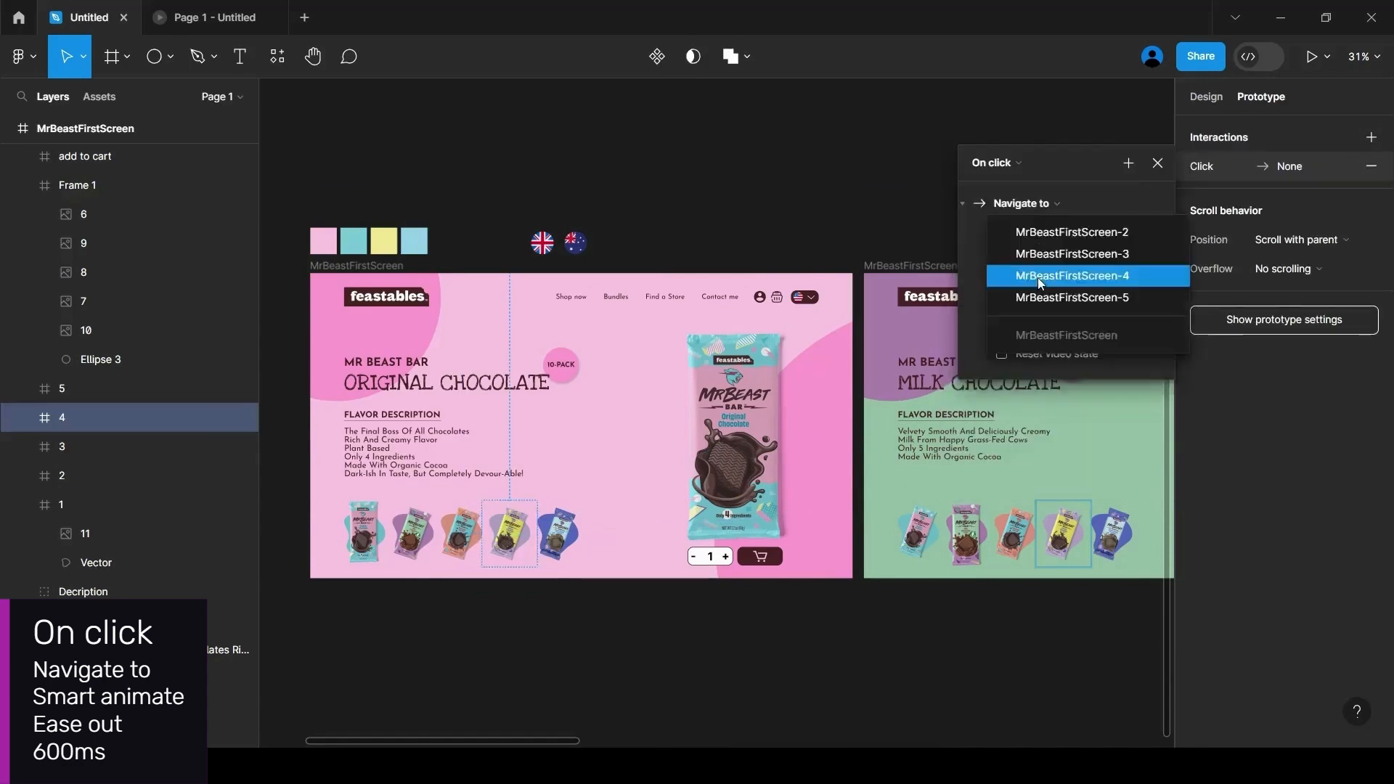
{"action": "left_click", "coordinate": [1038, 276]}
{"action": "left_click", "coordinate": [1122, 291]}
{"action": "left_click", "coordinate": [727, 654]}
Make the fifth thumbnail on MrBeastFirstScreen navigate to MrBeastFirstScreen-5 on click, with a 600 ms Smart animate transition
{"action": "left_click", "coordinate": [559, 534]}
{"action": "left_click", "coordinate": [1371, 138]}
{"action": "left_click", "coordinate": [1014, 211]}
{"action": "left_click", "coordinate": [1014, 236]}
{"action": "left_click", "coordinate": [1027, 262]}
{"action": "left_click", "coordinate": [1117, 290]}
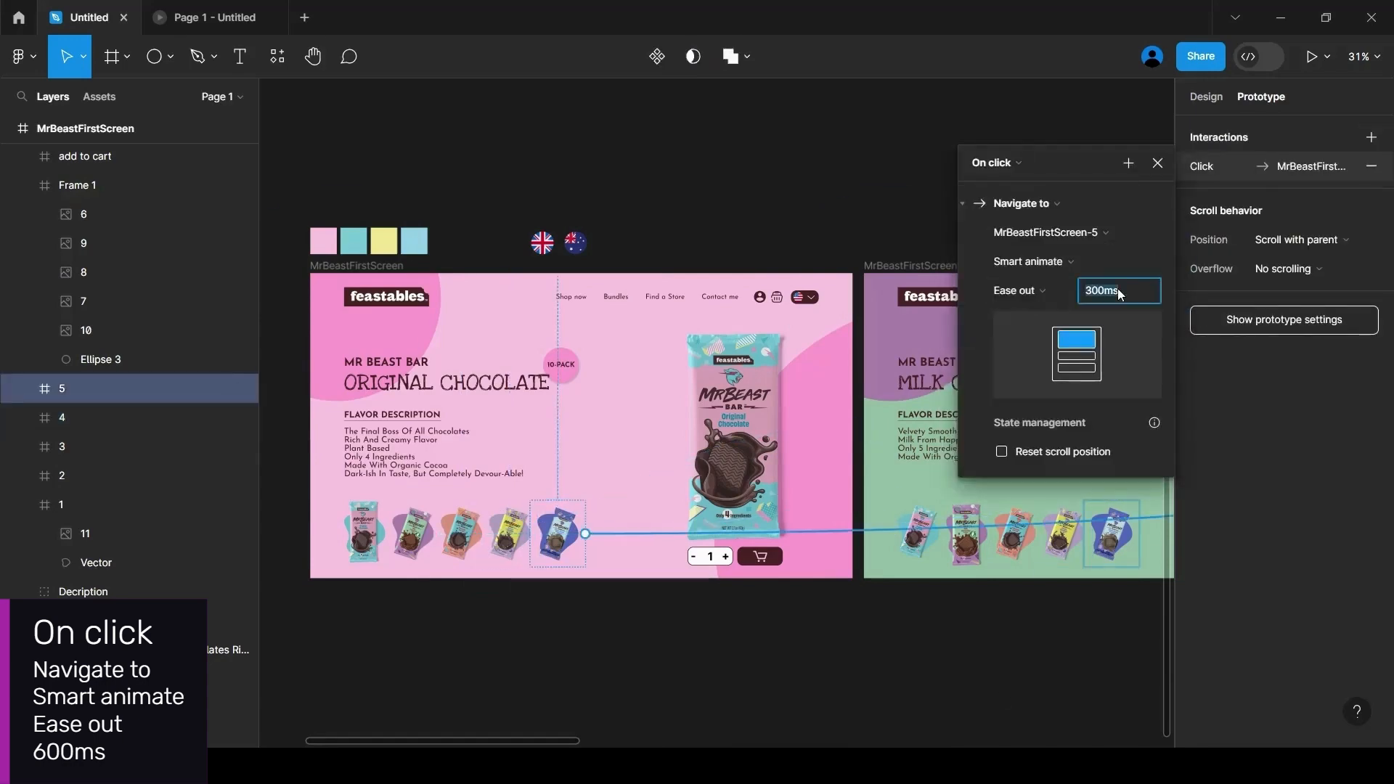
{"action": "left_click", "coordinate": [579, 716]}
Link the fourth thumbnail on MrBeastFirstScreen-2 to MrBeastFirstScreen-4 with a prototype connection
{"action": "left_click_drag", "start_coordinate": [485, 741], "coordinate": [657, 741]}
{"action": "left_click_drag", "start_coordinate": [488, 536], "coordinate": [892, 493]}
{"action": "key", "text": "ctrl+z"}
{"action": "scroll", "coordinate": [631, 623], "scroll_direction": "down", "scroll_amount": 1}
{"action": "left_click_drag", "start_coordinate": [639, 739], "coordinate": [719, 738]}
{"action": "left_click", "coordinate": [308, 548]}
{"action": "left_click_drag", "start_coordinate": [328, 548], "coordinate": [1090, 494]}
{"action": "left_click", "coordinate": [778, 691]}
Link the fifth thumbnail on MrBeastFirstScreen-2 to MrBeastFirstScreen-5 with a prototype connection
{"action": "scroll", "coordinate": [566, 586], "scroll_direction": "down", "scroll_amount": 3}
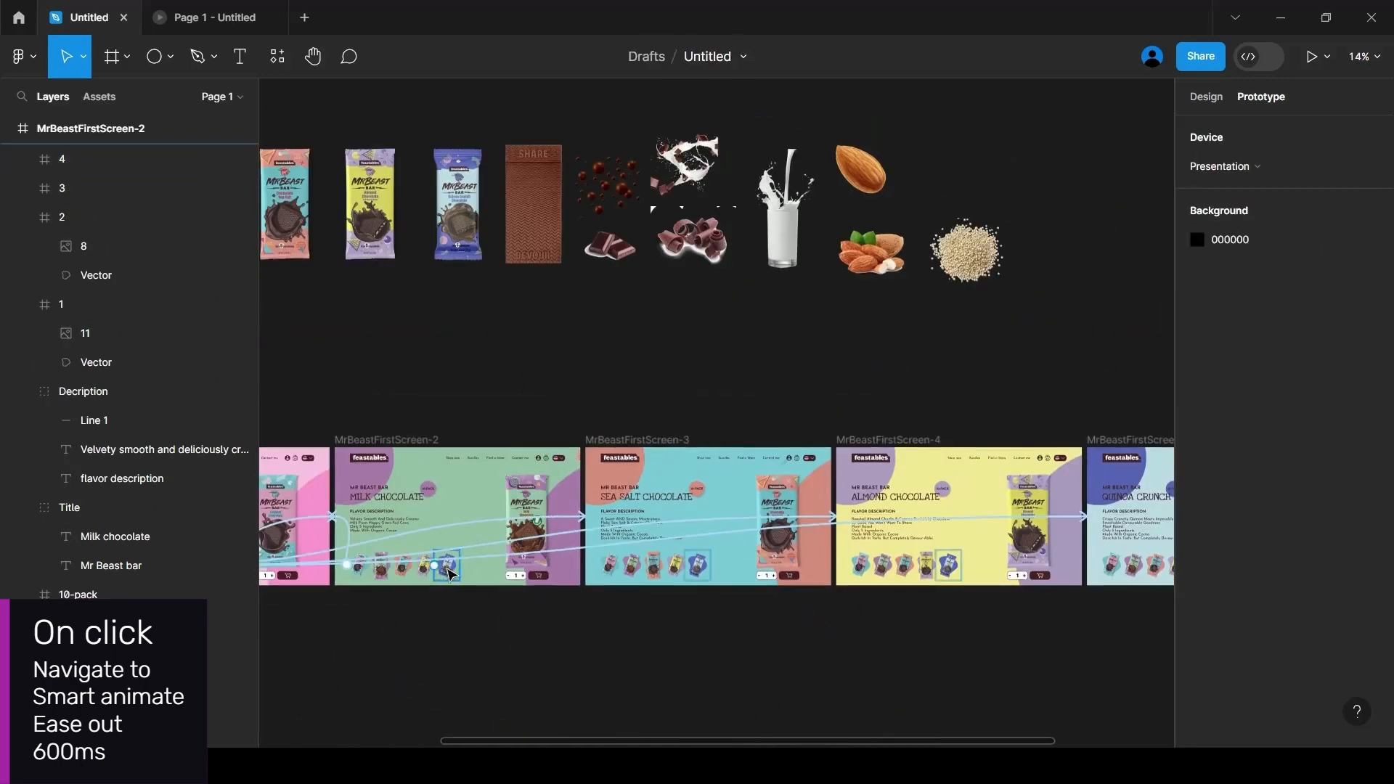
{"action": "left_click", "coordinate": [447, 567]}
{"action": "left_click_drag", "start_coordinate": [459, 565], "coordinate": [1112, 511]}
{"action": "left_click", "coordinate": [662, 673]}
Link the second thumbnail on MrBeastFirstScreen-3 back to MrBeastFirstScreen-2 with a prototype connection
{"action": "scroll", "coordinate": [625, 617], "scroll_direction": "down", "scroll_amount": 1}
{"action": "left_click", "coordinate": [629, 576]}
{"action": "left_click_drag", "start_coordinate": [620, 573], "coordinate": [558, 582]}
{"action": "key", "text": "ctrl+z"}
{"action": "left_click", "coordinate": [669, 572]}
{"action": "key", "text": "Escape"}
Make the fifth thumbnail on MrBeastFirstScreen-3 navigate to MrBeastFirstScreen-5 on click, using Smart animate, Ease out, 600 ms
{"action": "scroll", "coordinate": [681, 584], "scroll_direction": "up", "scroll_amount": 4}
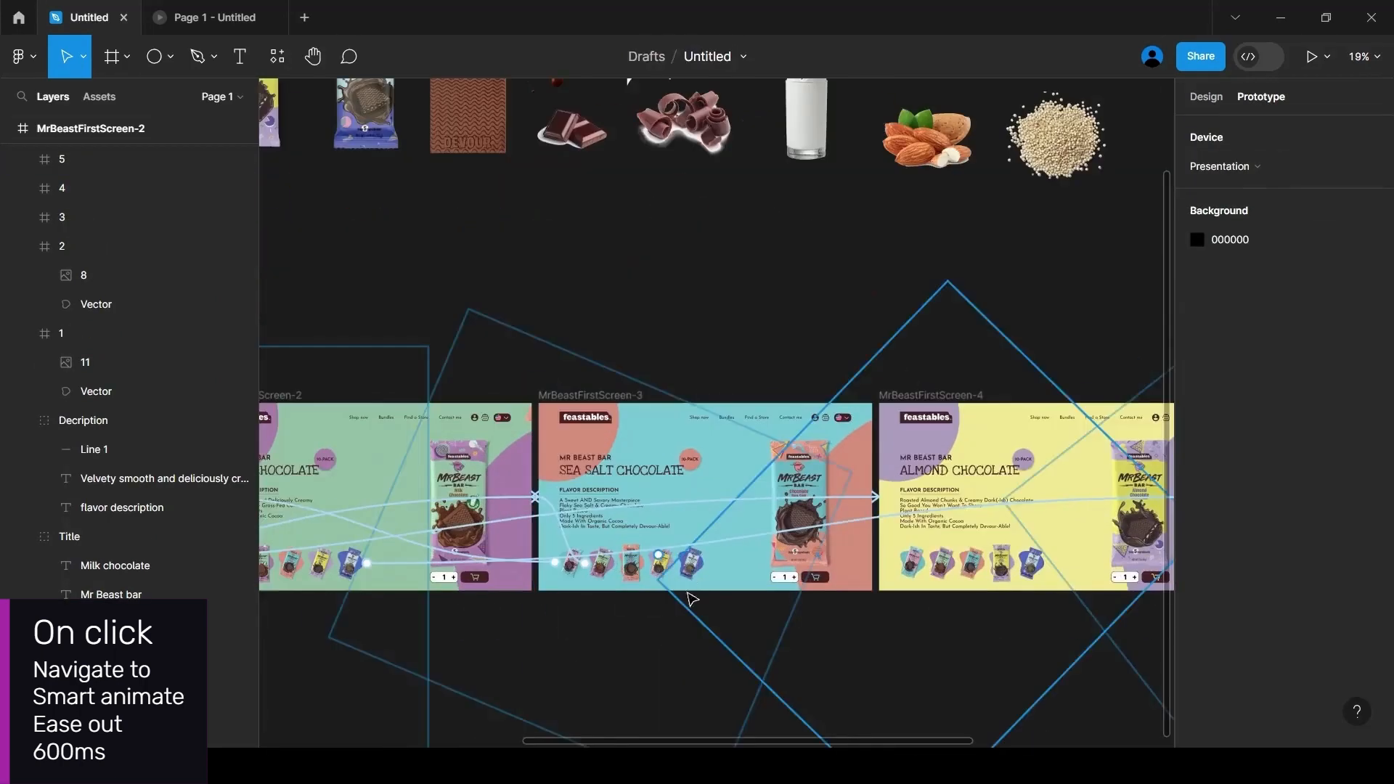
{"action": "left_click", "coordinate": [690, 560]}
{"action": "left_click", "coordinate": [1376, 142]}
{"action": "left_click", "coordinate": [1042, 233]}
{"action": "left_click", "coordinate": [1046, 363]}
{"action": "left_click", "coordinate": [1061, 267]}
{"action": "left_click", "coordinate": [1054, 316]}
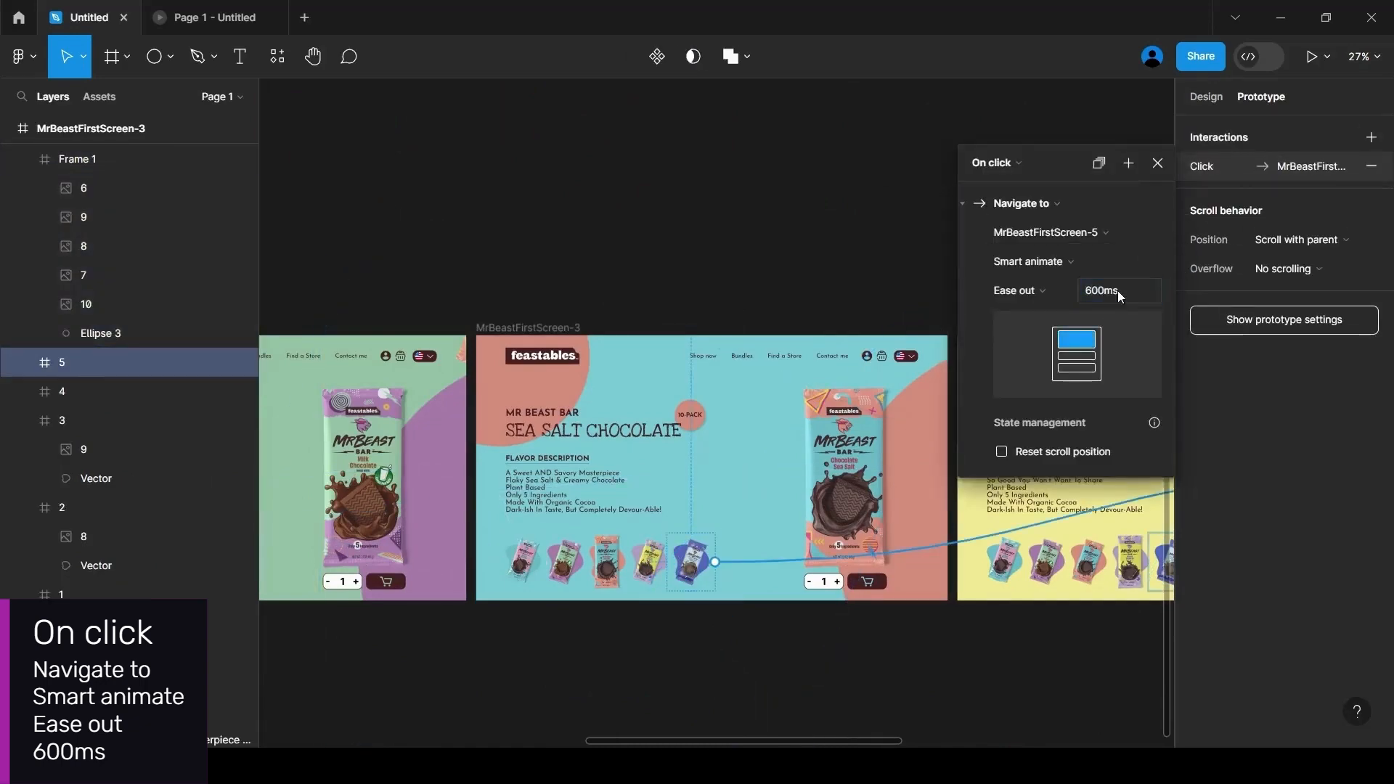
{"action": "left_click", "coordinate": [755, 523]}
Make the first thumbnail on MrBeastFirstScreen-4 navigate to MrBeastFirstScreen on click, using Smart animate, Ease out, 600 ms
{"action": "scroll", "coordinate": [576, 610], "scroll_direction": "right", "scroll_amount": 7}
{"action": "left_click", "coordinate": [486, 561]}
{"action": "left_click", "coordinate": [1371, 137]}
{"action": "left_click", "coordinate": [1039, 237]}
{"action": "left_click", "coordinate": [1043, 269]}
{"action": "left_click", "coordinate": [1057, 264]}
{"action": "left_click", "coordinate": [1053, 316]}
{"action": "left_click", "coordinate": [1122, 293]}
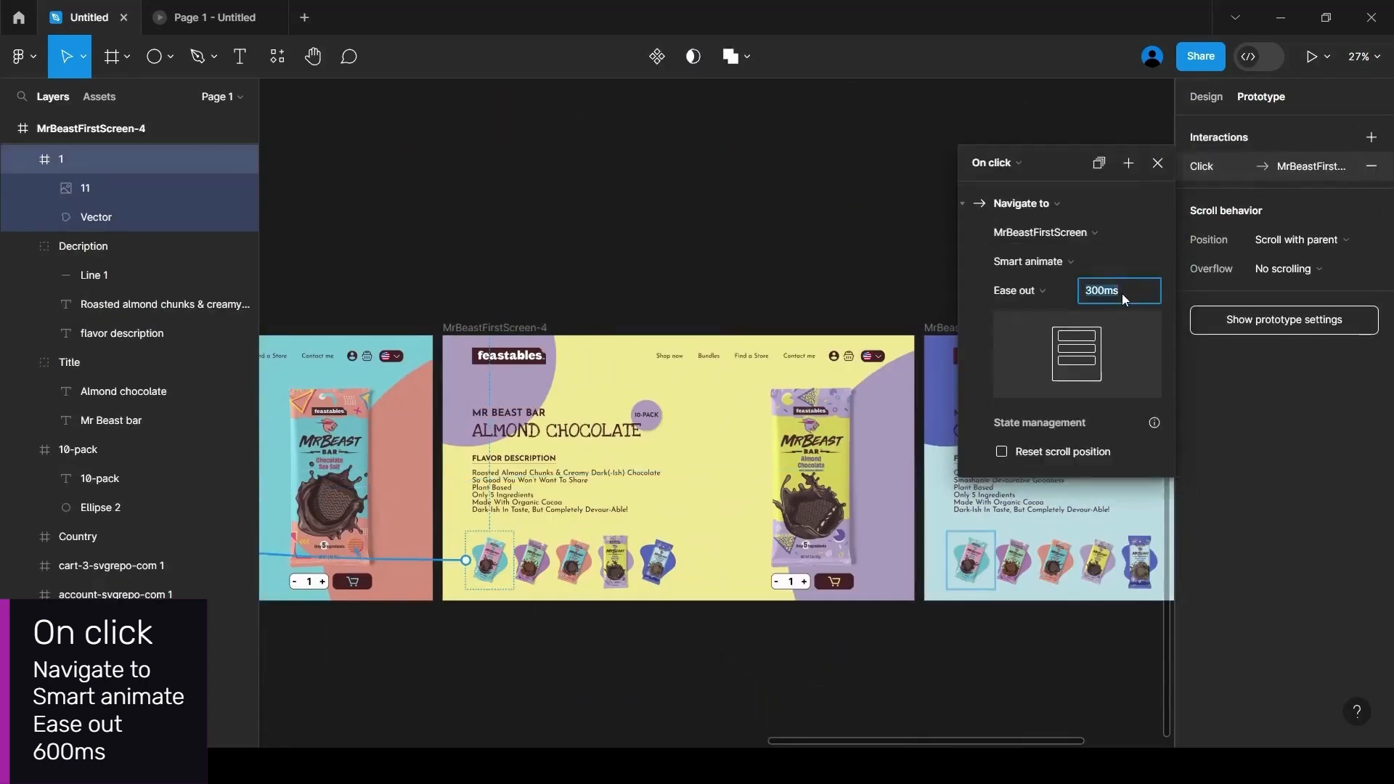
Add click interactions to the second and third thumbnails on MrBeastFirstScreen-4, sending the third to MrBeastFirstScreen-3 with Smart animate
{"action": "left_click", "coordinate": [532, 561]}
{"action": "left_click", "coordinate": [1371, 140]}
{"action": "left_click", "coordinate": [575, 567]}
{"action": "left_click", "coordinate": [1371, 137]}
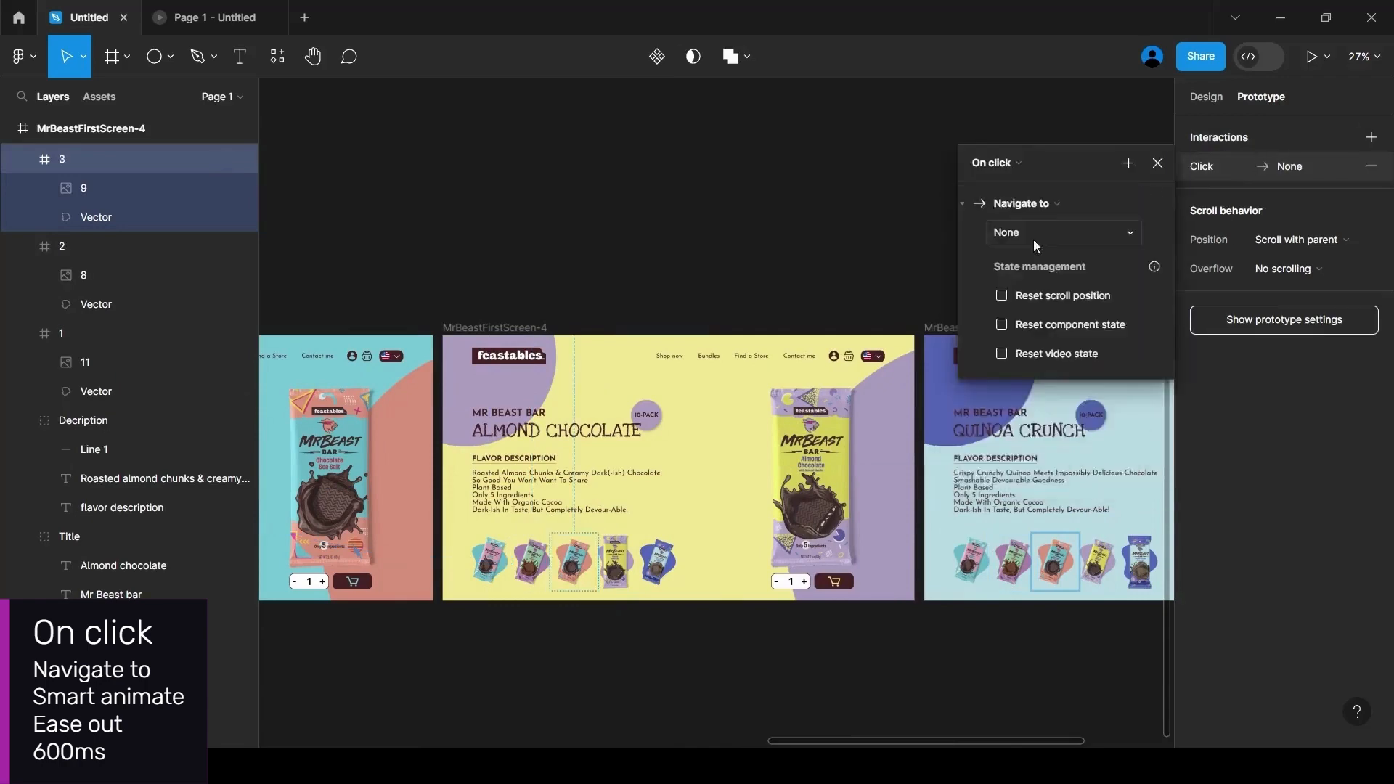
{"action": "left_click", "coordinate": [1034, 238]}
{"action": "left_click", "coordinate": [1040, 314]}
{"action": "left_click", "coordinate": [1050, 263]}
{"action": "left_click", "coordinate": [1045, 313]}
Give the first thumbnail on MrBeastFirstScreen-5 an on-click Navigate to interaction with Smart animate, Ease out, 600 ms
{"action": "left_click", "coordinate": [570, 561]}
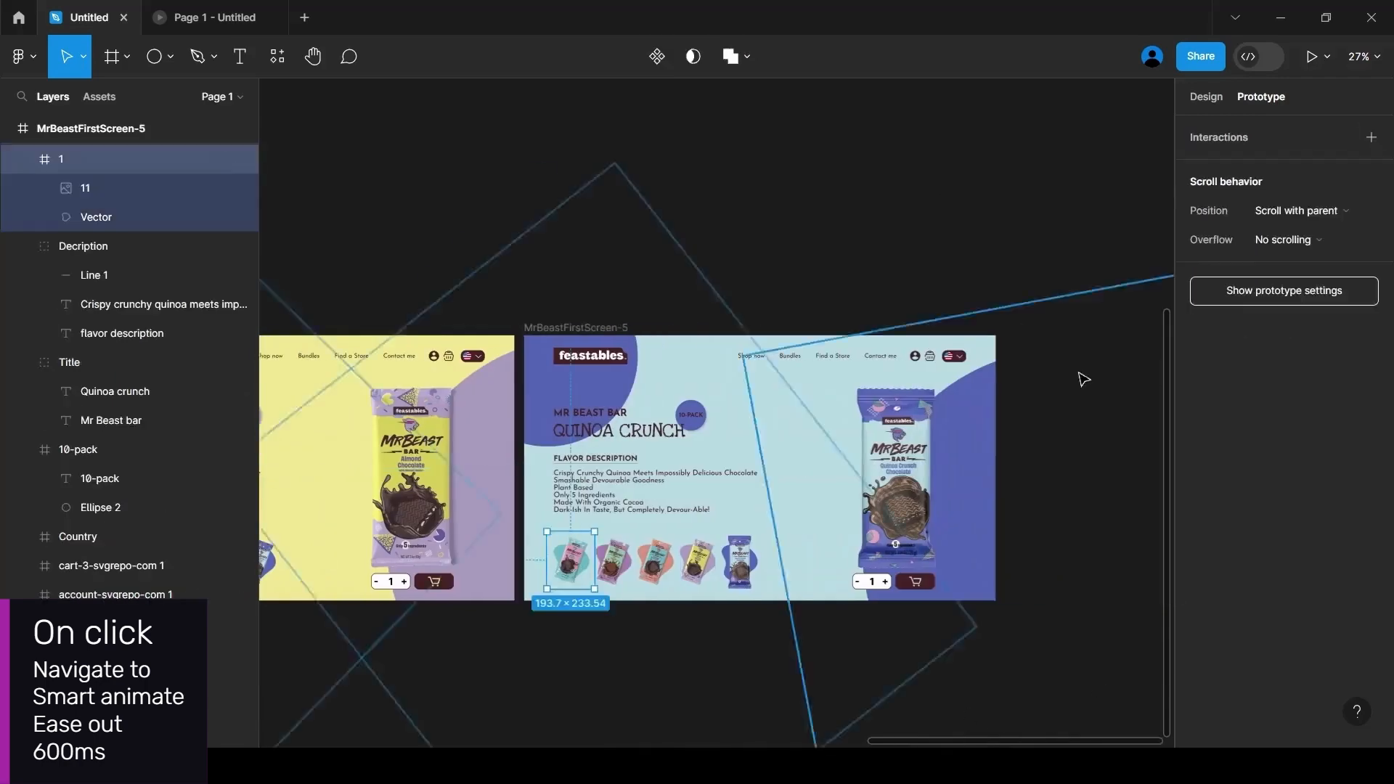
{"action": "left_click", "coordinate": [1371, 138]}
{"action": "left_click", "coordinate": [1039, 233]}
{"action": "left_click", "coordinate": [1057, 232]}
{"action": "left_click", "coordinate": [1050, 263]}
{"action": "left_click", "coordinate": [1046, 312]}
{"action": "left_click", "coordinate": [1122, 294]}
{"action": "type", "text": "600"}
Make the second thumbnail on MrBeastFirstScreen-5 navigate to MrBeastFirstScreen-2 on click, using Smart animate
{"action": "left_click", "coordinate": [613, 561]}
{"action": "left_click", "coordinate": [1371, 137]}
{"action": "left_click", "coordinate": [1016, 203]}
{"action": "left_click", "coordinate": [1032, 231]}
{"action": "left_click", "coordinate": [1067, 253]}
{"action": "left_click", "coordinate": [1032, 262]}
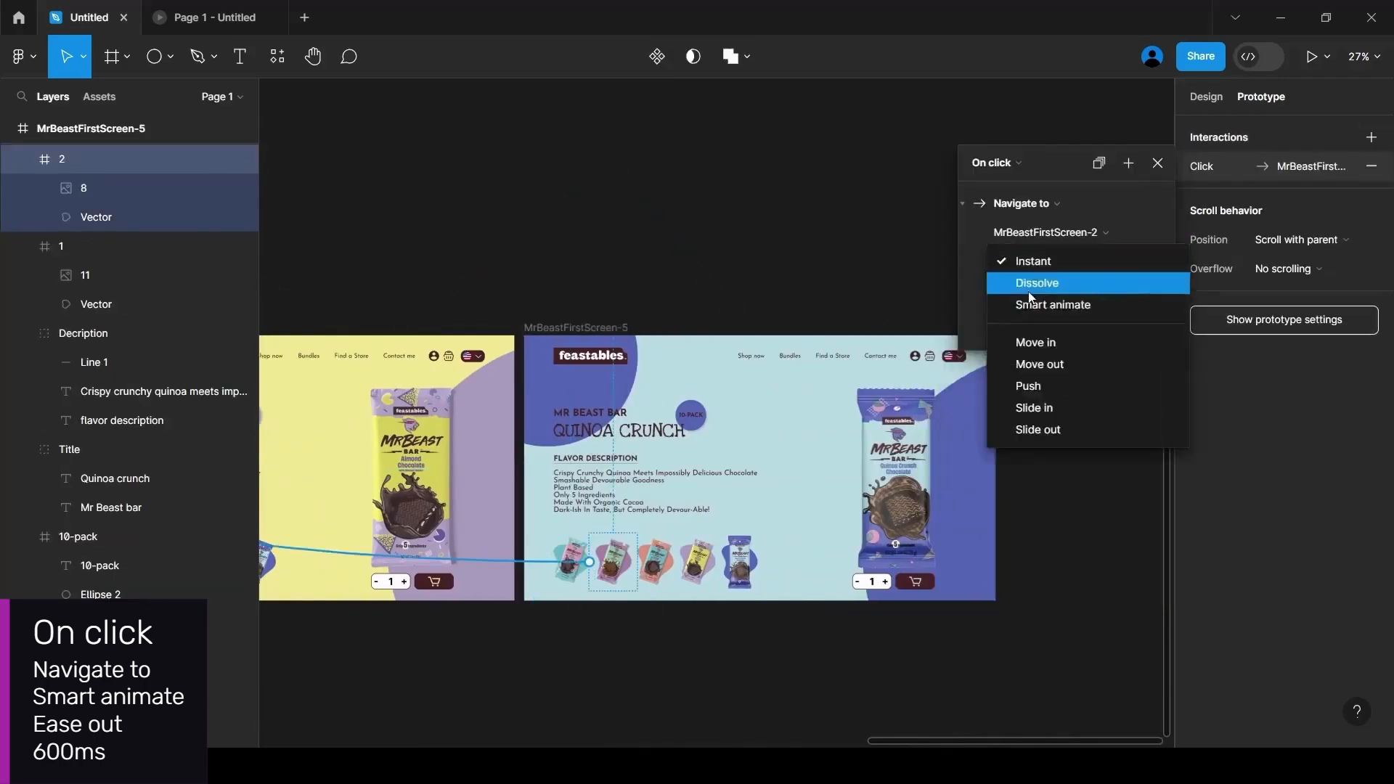
{"action": "left_click", "coordinate": [1042, 305]}
Set the third thumbnail's click navigation on MrBeastFirstScreen-5 to Smart animate, 600 ms, and link the fourth thumbnail to MrBeastFirstScreen-4
{"action": "left_click", "coordinate": [655, 561]}
{"action": "left_click", "coordinate": [1066, 276]}
{"action": "left_click", "coordinate": [1049, 261]}
{"action": "left_click", "coordinate": [1046, 312]}
{"action": "left_click", "coordinate": [1130, 293]}
{"action": "type", "text": "600"}
{"action": "left_click", "coordinate": [699, 561]}
{"action": "left_click_drag", "start_coordinate": [723, 561], "coordinate": [495, 485]}
Place the chocolate balls image behind the bar on MrBeastFirstScreen, enlarged to about 557 × 521
{"action": "scroll", "coordinate": [794, 664], "scroll_direction": "left", "scroll_amount": 5}
{"action": "left_click", "coordinate": [1206, 97]}
{"action": "left_click", "coordinate": [1016, 150]}
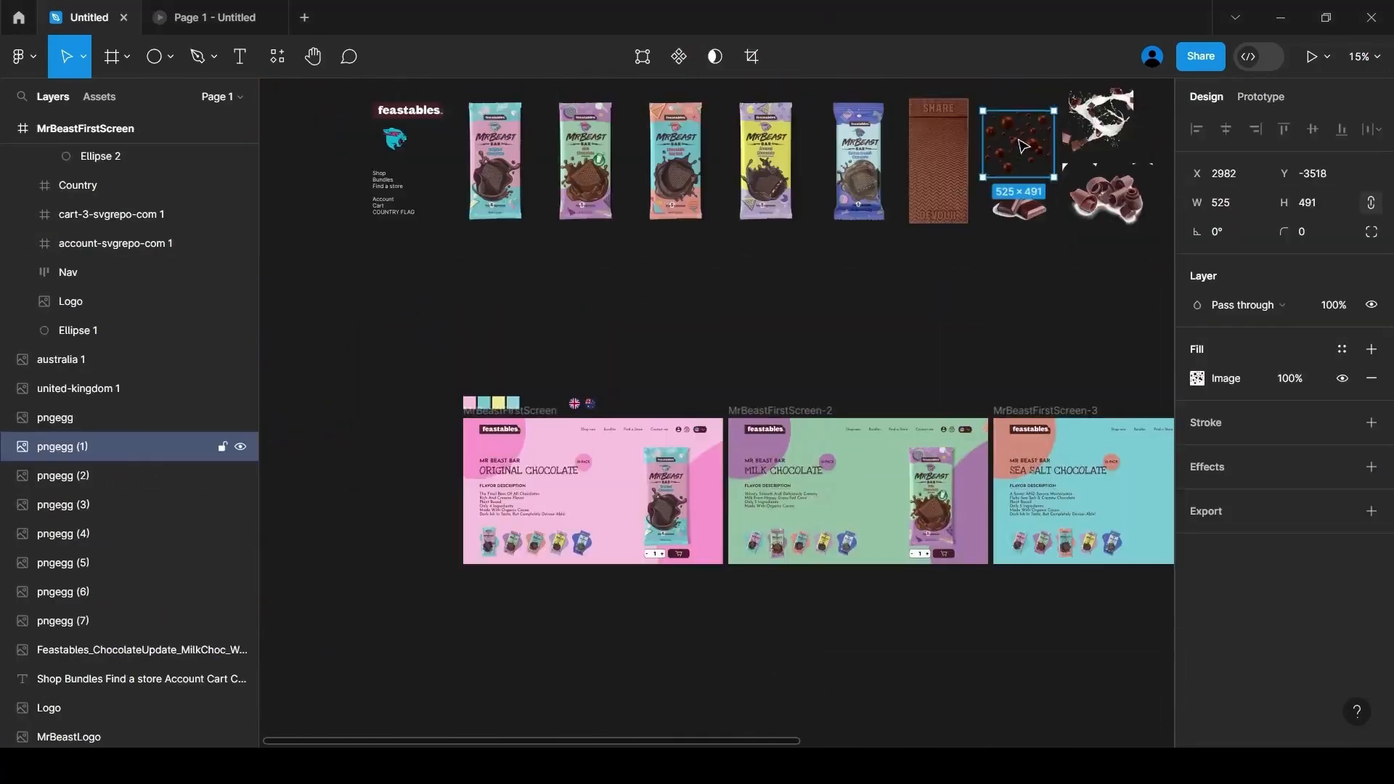
{"action": "left_click_drag", "start_coordinate": [1016, 150], "coordinate": [673, 493]}
{"action": "scroll", "coordinate": [672, 493], "scroll_direction": "up", "scroll_amount": 6}
{"action": "key", "text": "["}
{"action": "key", "text": "ctrl+]"}
{"action": "left_click_drag", "start_coordinate": [799, 391], "coordinate": [812, 379]}
{"action": "left_click_drag", "start_coordinate": [786, 419], "coordinate": [780, 423]}
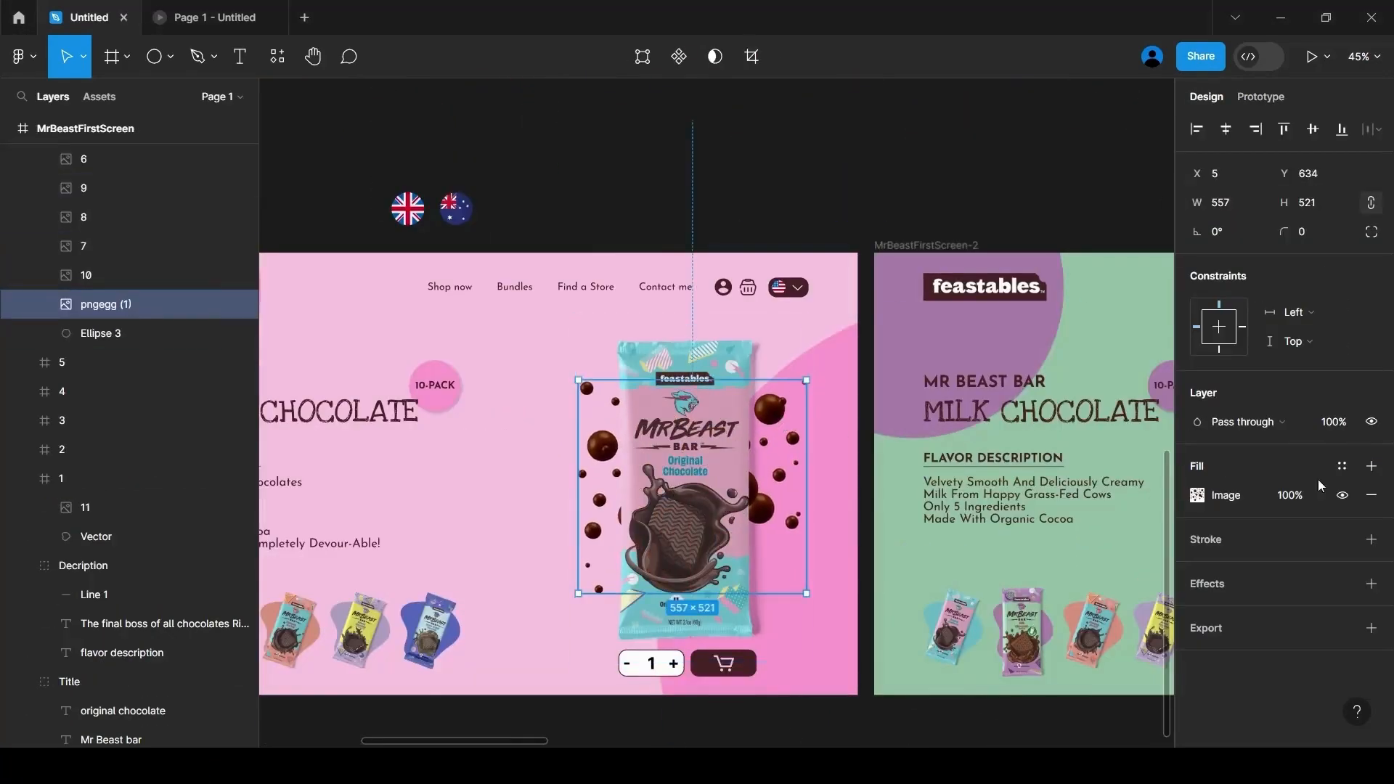
Set the chocolate balls image's layer opacity to 80%
{"action": "left_click", "coordinate": [1334, 422]}
{"action": "type", "text": "80"}
{"action": "key", "text": "Return"}
{"action": "left_click", "coordinate": [893, 738]}
Place the milk splash image behind the bar on MrBeastFirstScreen-2, resized to about 701 × 567
{"action": "scroll", "coordinate": [594, 685], "scroll_direction": "down", "scroll_amount": 3}
{"action": "scroll", "coordinate": [696, 521], "scroll_direction": "right", "scroll_amount": 6}
{"action": "scroll", "coordinate": [696, 465], "scroll_direction": "down", "scroll_amount": 4}
{"action": "scroll", "coordinate": [696, 465], "scroll_direction": "up", "scroll_amount": 2}
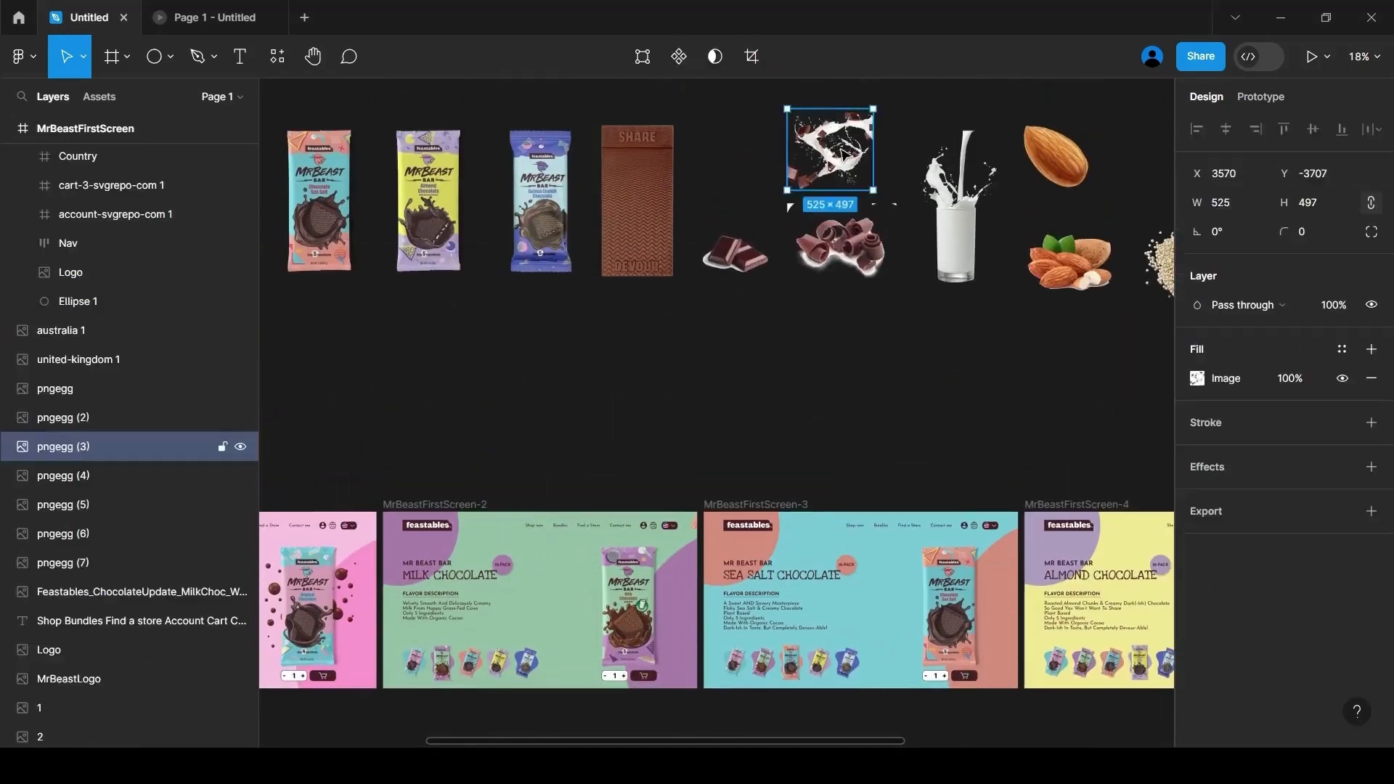
{"action": "left_click_drag", "start_coordinate": [825, 156], "coordinate": [617, 615]}
{"action": "scroll", "coordinate": [616, 617], "scroll_direction": "up", "scroll_amount": 6}
{"action": "left_click_drag", "start_coordinate": [642, 553], "coordinate": [640, 570]}
{"action": "key", "text": "["}
{"action": "key", "text": "ctrl+]"}
{"action": "left_click_drag", "start_coordinate": [729, 525], "coordinate": [793, 499]}
{"action": "scroll", "coordinate": [576, 255], "scroll_direction": "down", "scroll_amount": 1}
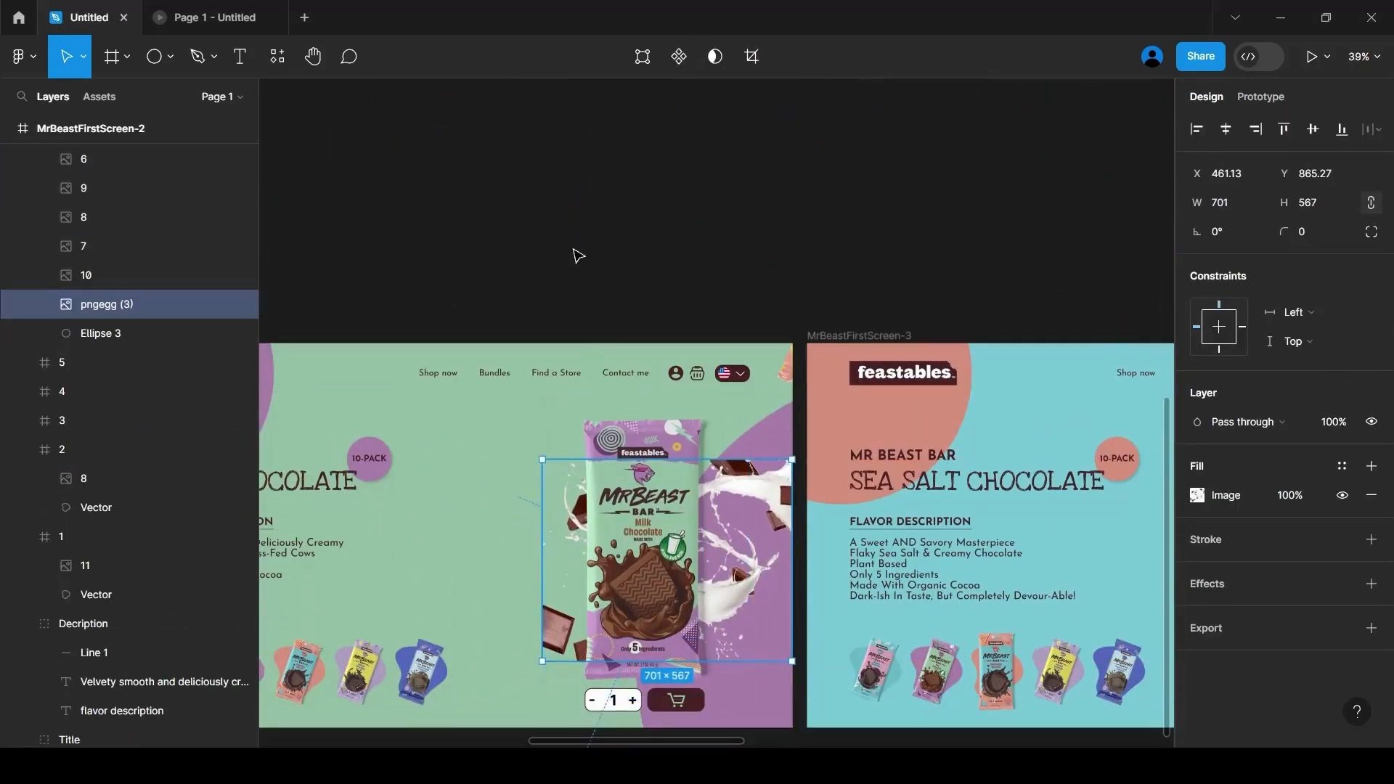
Set the milk splash image's layer opacity to 80% and narrow it to about 696 wide
{"action": "left_click", "coordinate": [576, 255]}
{"action": "scroll", "coordinate": [630, 435], "scroll_direction": "down", "scroll_amount": 3}
{"action": "left_click", "coordinate": [703, 508]}
{"action": "left_click", "coordinate": [1335, 421]}
{"action": "type", "text": "80"}
{"action": "left_click", "coordinate": [613, 516]}
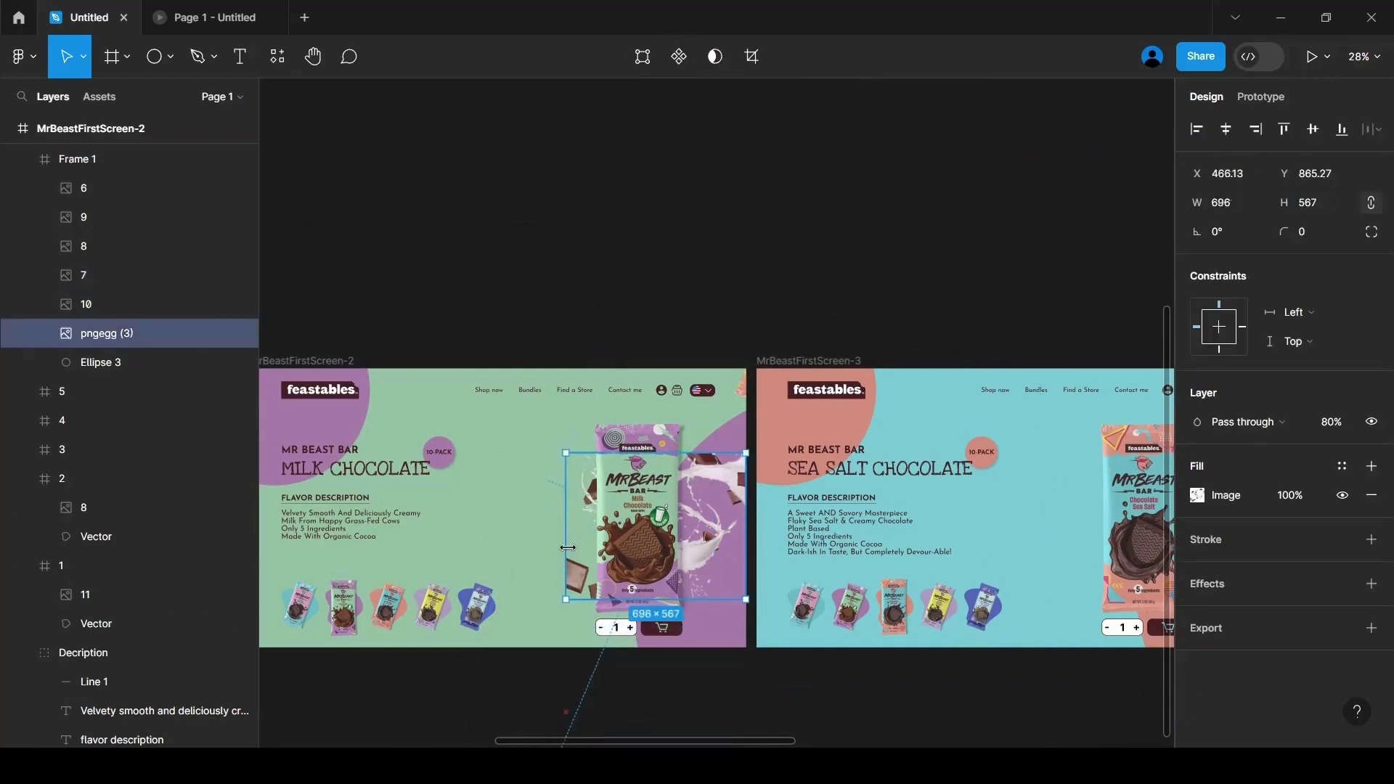
{"action": "left_click", "coordinate": [598, 684]}
Place the salt image over the bar on MrBeastFirstScreen-3 and send it backward until it sits behind the bar
{"action": "scroll", "coordinate": [598, 684], "scroll_direction": "down", "scroll_amount": 2}
{"action": "left_click_drag", "start_coordinate": [730, 741], "coordinate": [887, 741]}
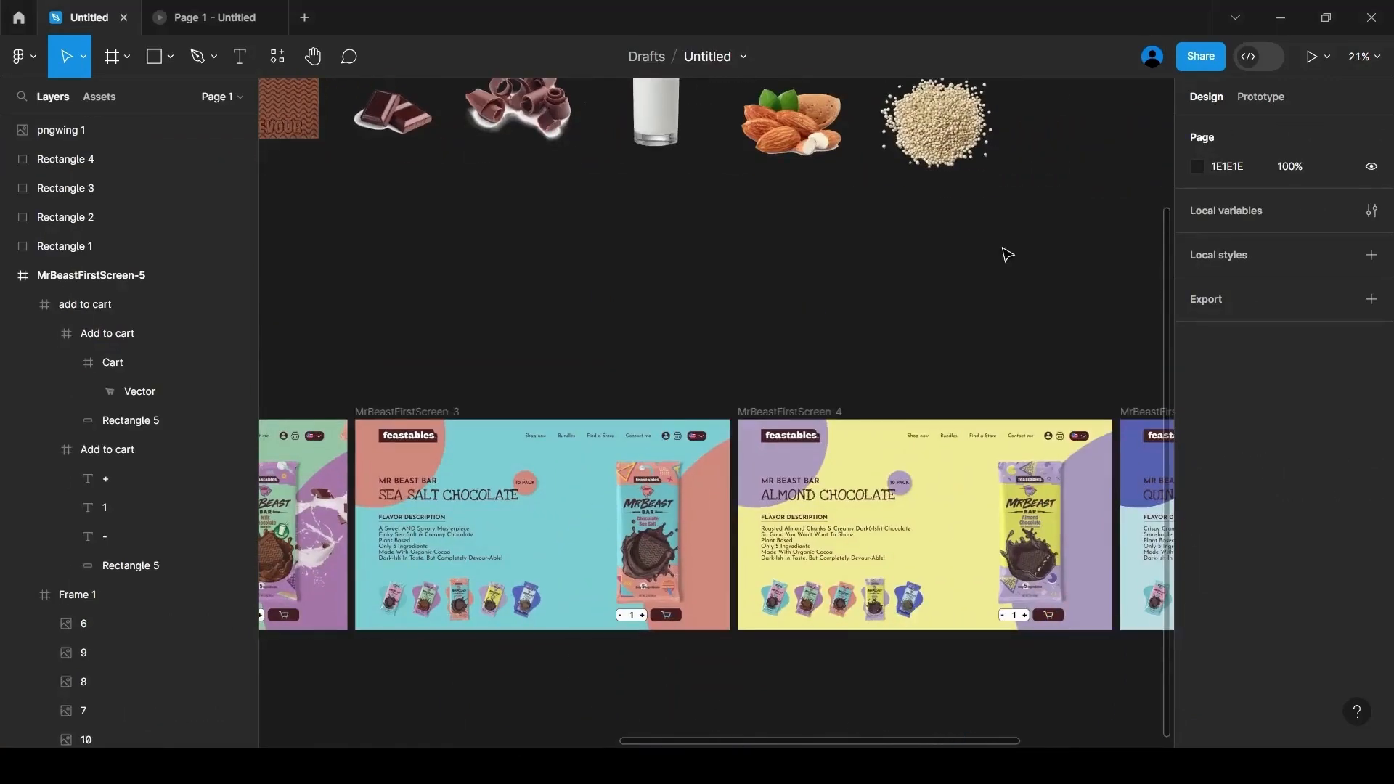
{"action": "scroll", "coordinate": [1005, 252], "scroll_direction": "up", "scroll_amount": 2}
{"action": "left_click_drag", "start_coordinate": [658, 182], "coordinate": [646, 543]}
{"action": "key", "text": "ctrl+["}
{"action": "key", "text": "ctrl+["}
{"action": "key", "text": "ctrl+["}
{"action": "key", "text": "ctrl+["}
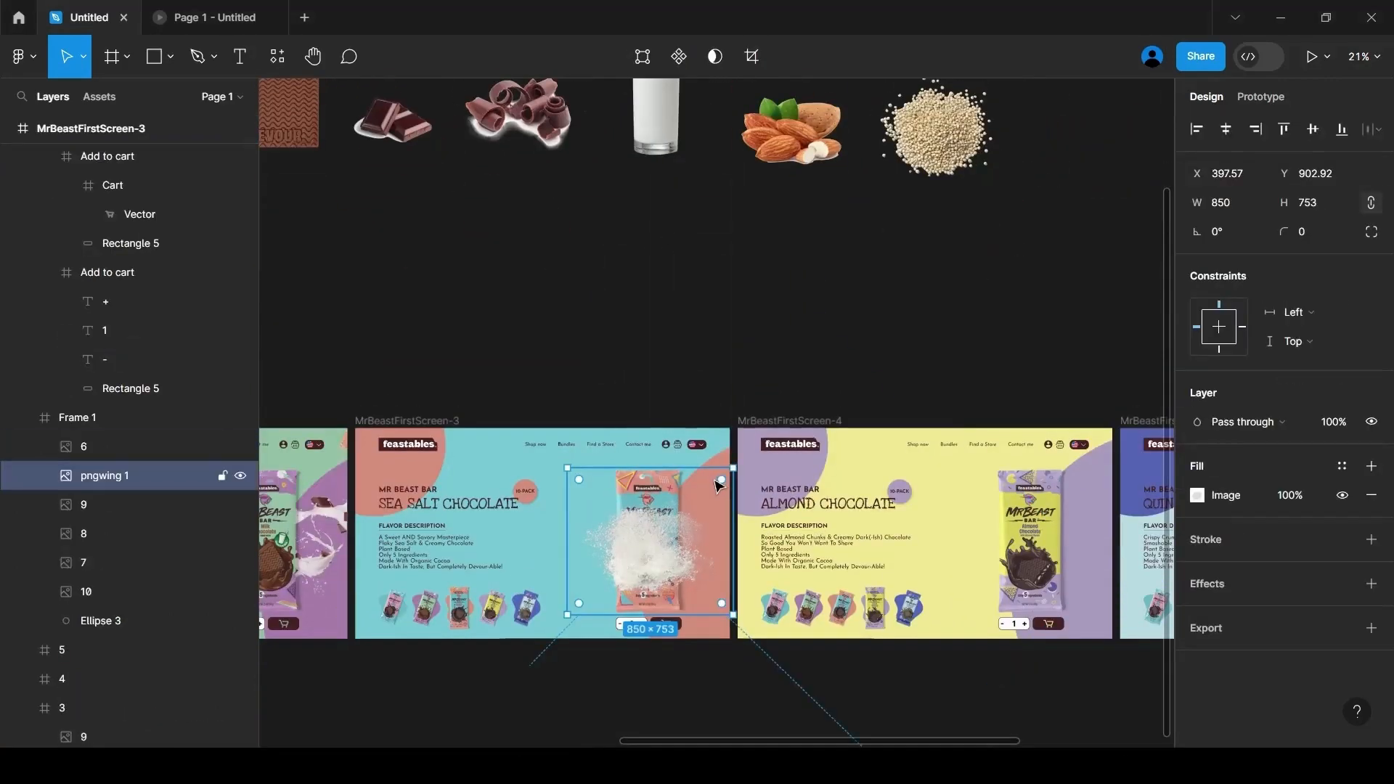
{"action": "left_click", "coordinate": [719, 703]}
Place the quinoa image on MrBeastFirstScreen-4 and send it backward behind the almond bar
{"action": "scroll", "coordinate": [719, 703], "scroll_direction": "right", "scroll_amount": 3}
{"action": "left_click_drag", "start_coordinate": [671, 130], "coordinate": [764, 543]}
{"action": "key", "text": "ctrl+["}
{"action": "key", "text": "ctrl+["}
Set the opacity of the salt image on MrBeastFirstScreen-3 to 80%, leaving the bar itself at full opacity
{"action": "left_click", "coordinate": [426, 552]}
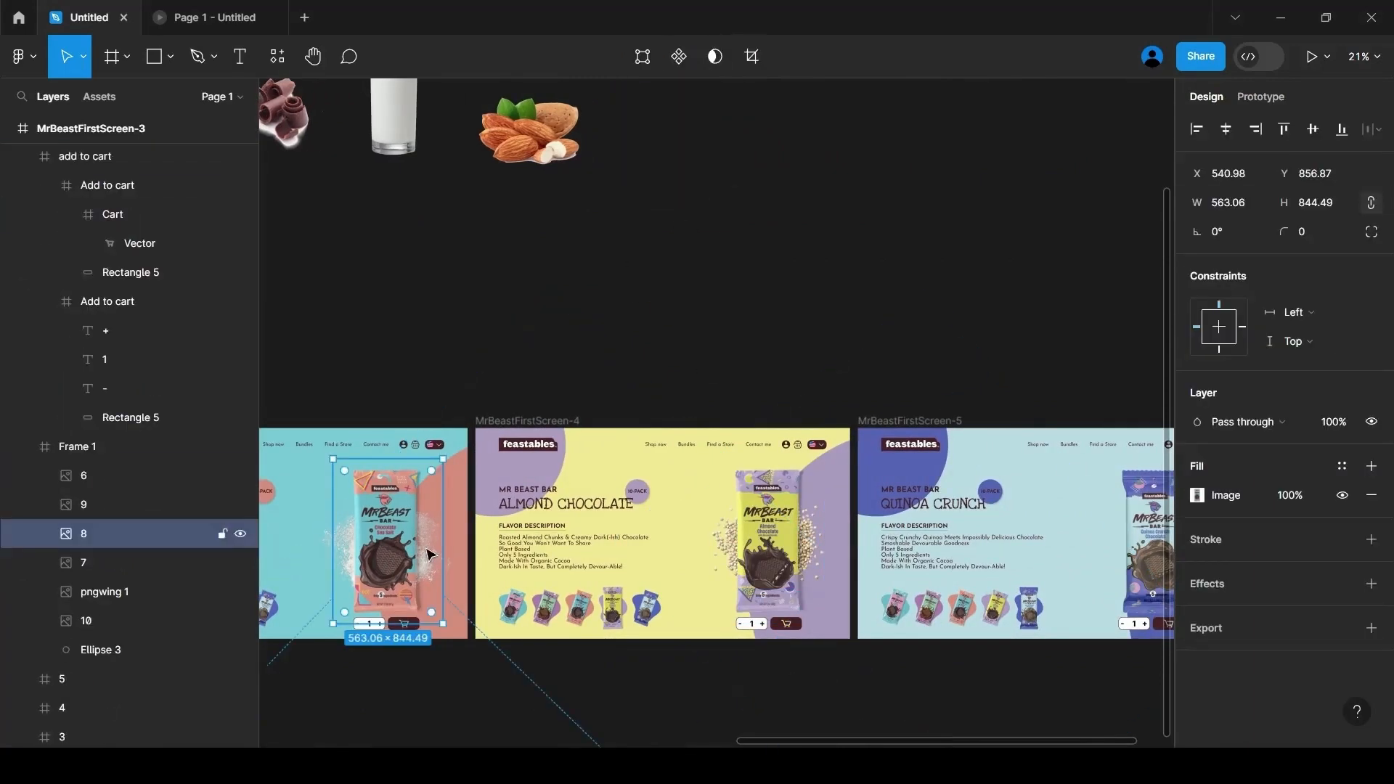
{"action": "key", "text": "8"}
{"action": "key", "text": "ctrl+z"}
{"action": "double_click", "coordinate": [425, 552]}
{"action": "left_click", "coordinate": [124, 592]}
{"action": "key", "text": "8"}
Set the layer opacity of the quinoa image on MrBeastFirstScreen-4 to 80%
{"action": "left_click", "coordinate": [770, 541]}
{"action": "left_click", "coordinate": [811, 545]}
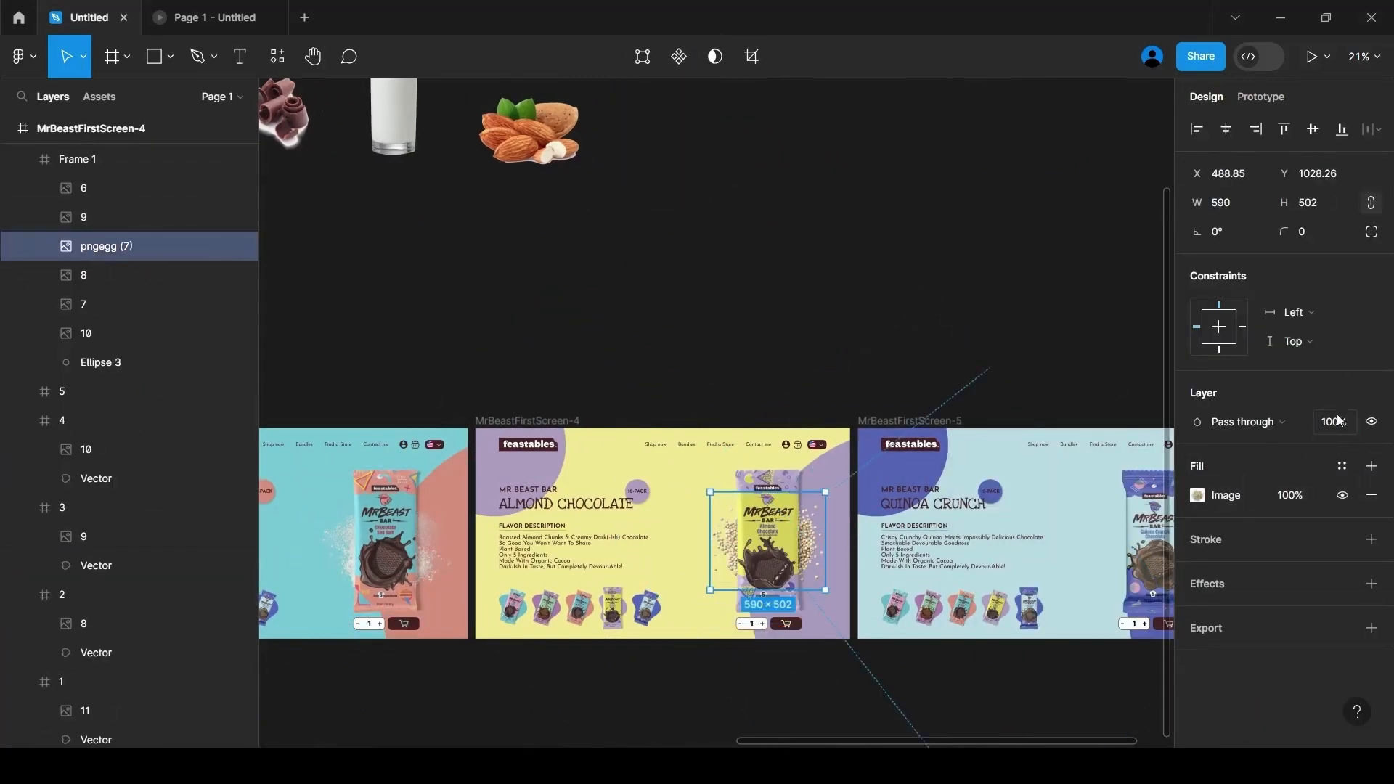
{"action": "left_click", "coordinate": [1335, 421]}
{"action": "type", "text": "80"}
{"action": "left_click", "coordinate": [799, 701]}
{"action": "left_click_drag", "start_coordinate": [794, 741], "coordinate": [847, 742]}
{"action": "left_click", "coordinate": [352, 144]}
{"action": "key", "text": "Delete"}
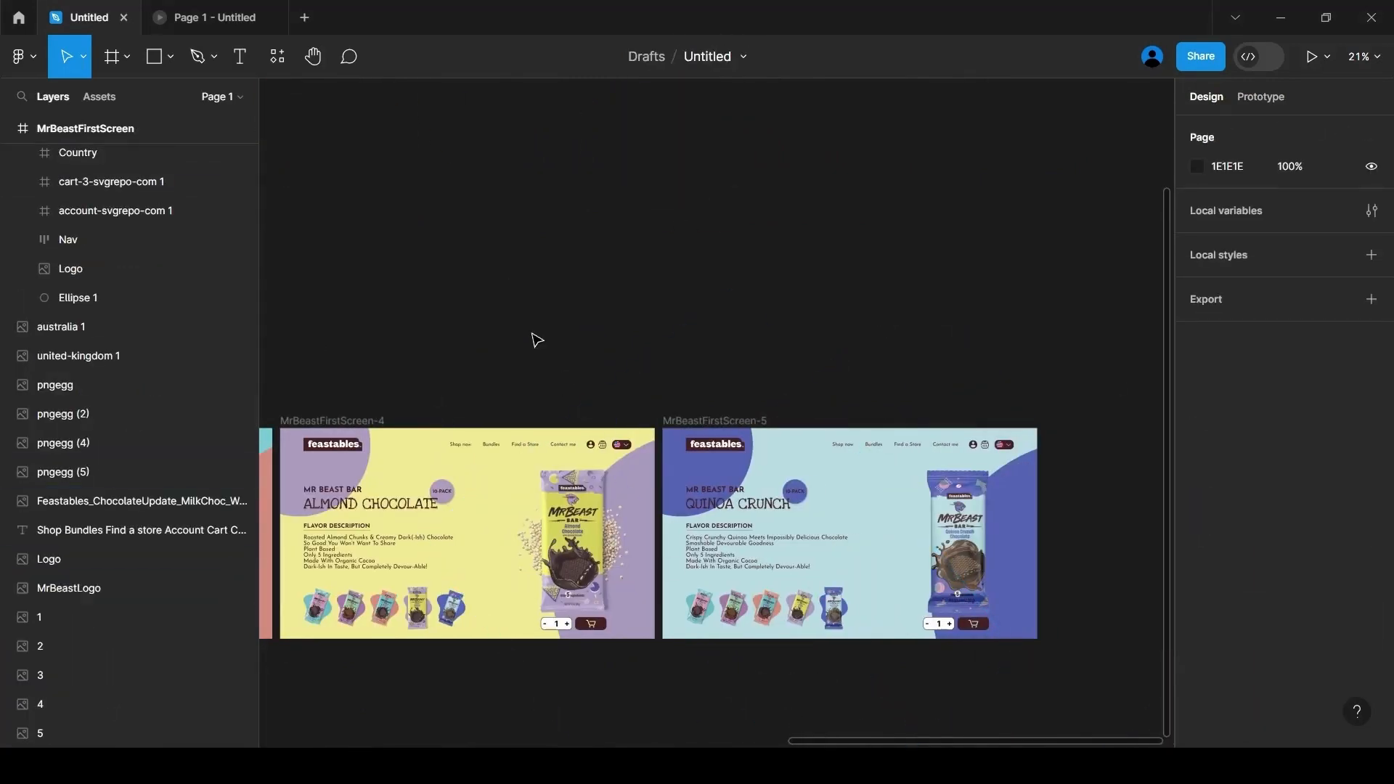
{"action": "key", "text": "ctrl+z"}
Move the quinoa image behind the bar on MrBeastFirstScreen-5 and place the almond image behind the bar on MrBeastFirstScreen-4
{"action": "left_click_drag", "start_coordinate": [616, 552], "coordinate": [998, 552]}
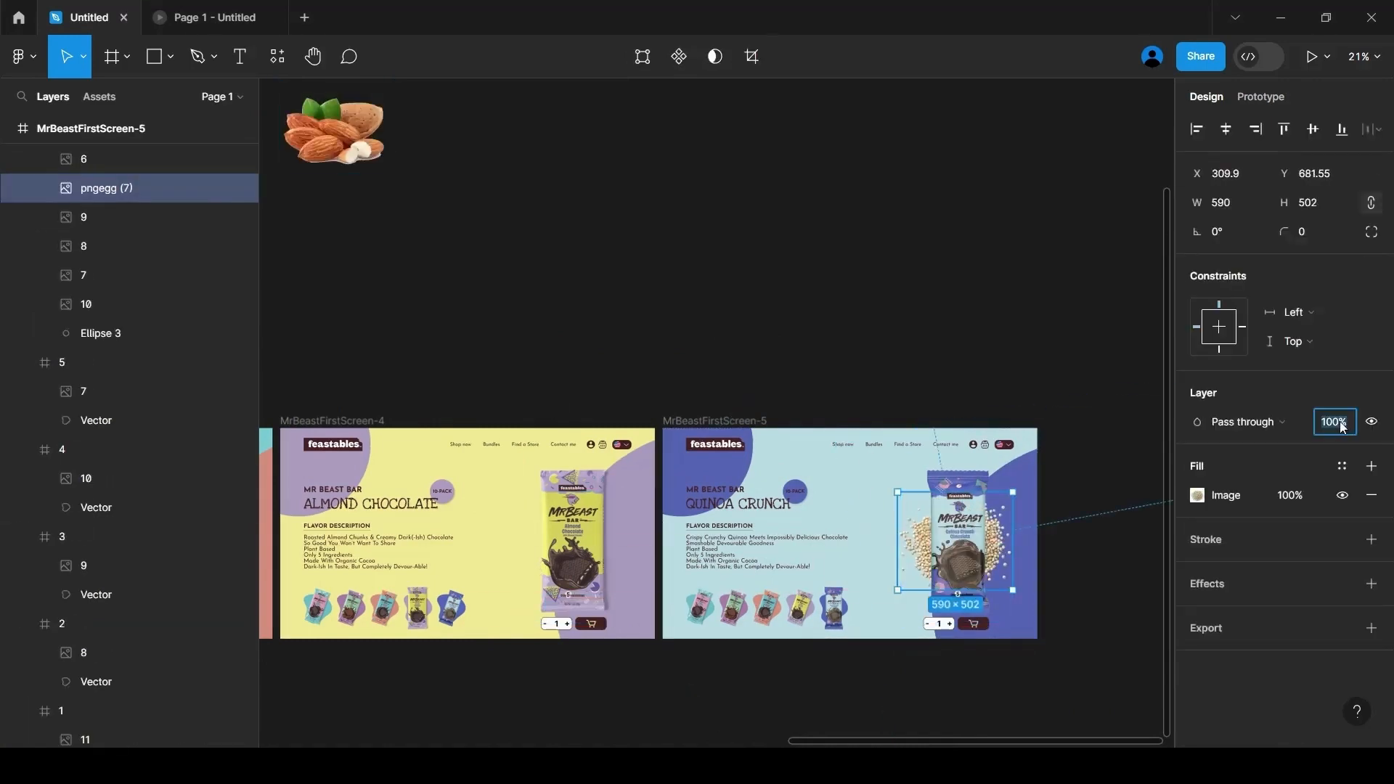
{"action": "left_click_drag", "start_coordinate": [334, 131], "coordinate": [607, 539]}
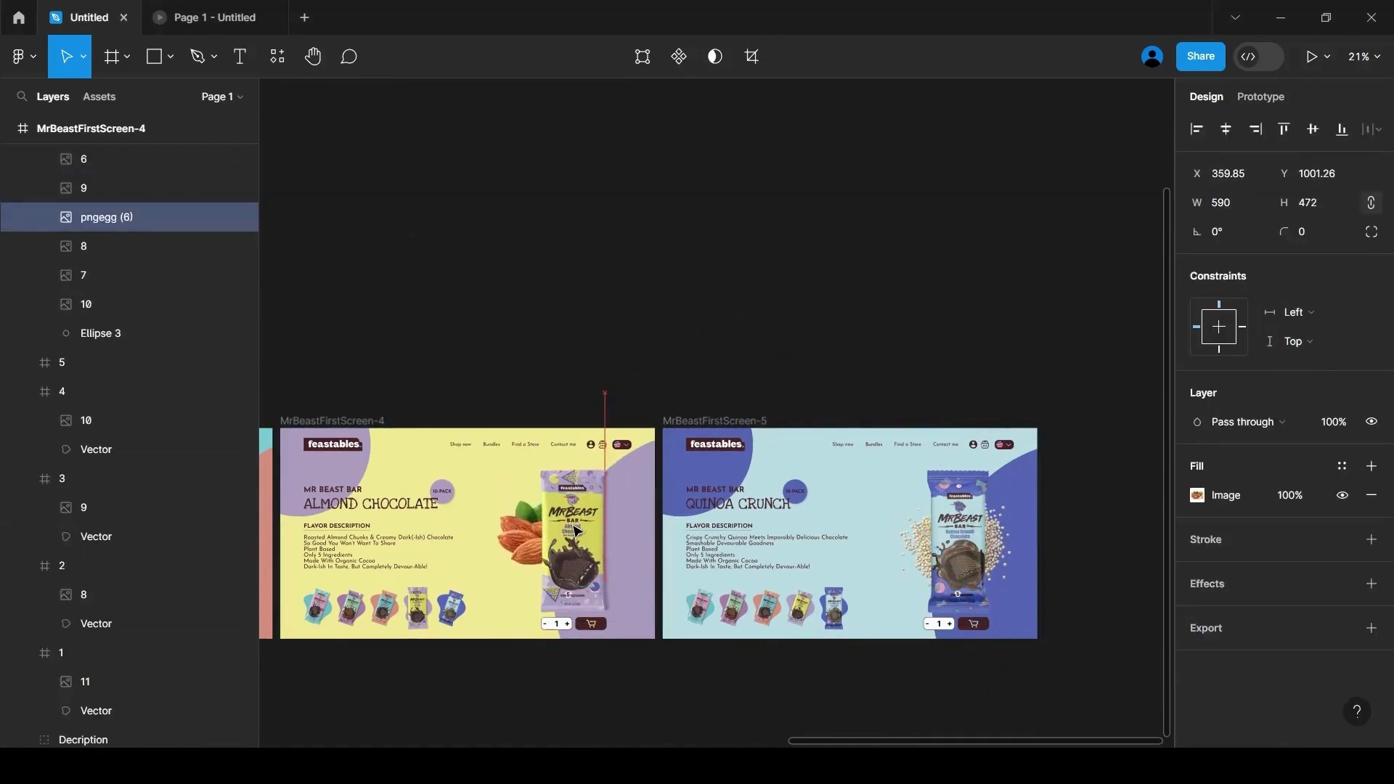
{"action": "left_click", "coordinate": [877, 622]}
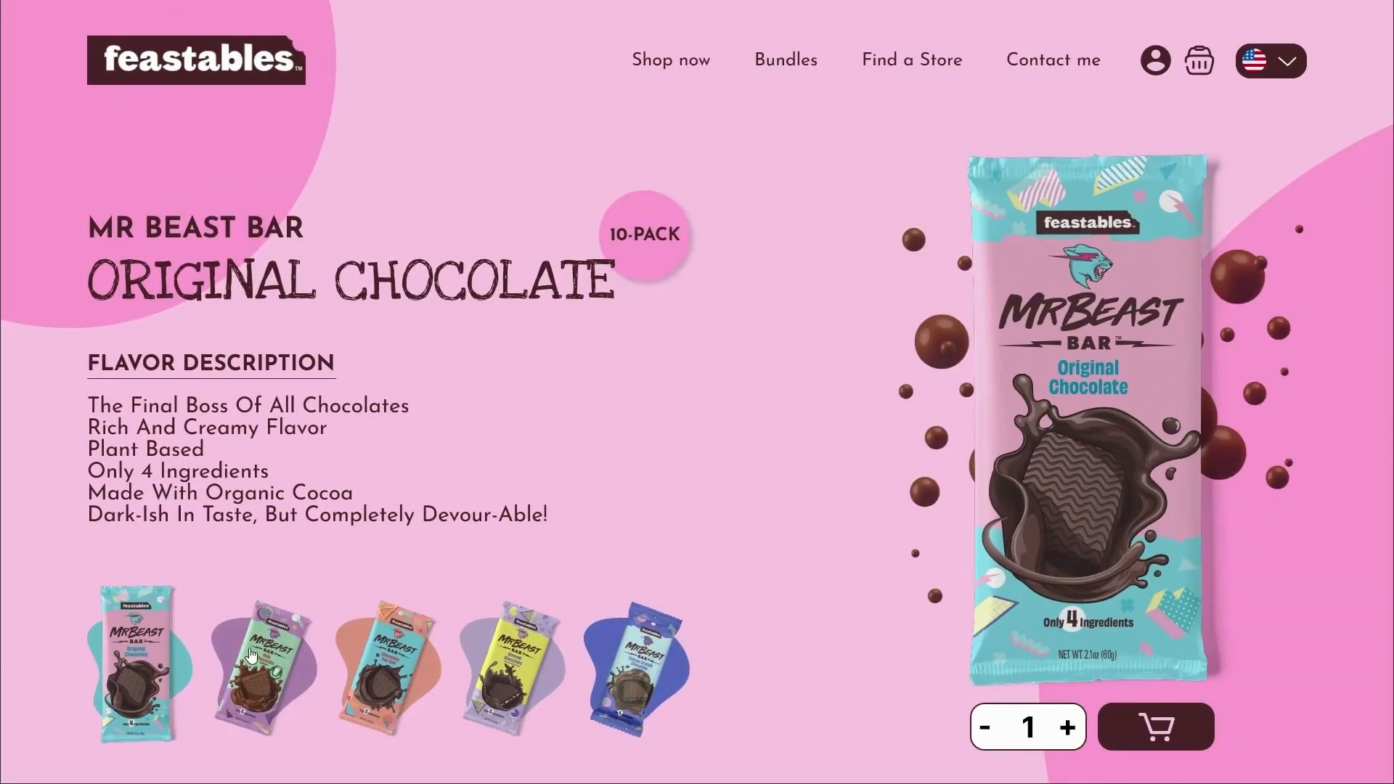
Test the running prototype's thumbnails by switching through Milk, Sea Salt, Almond and Quinoa Crunch, and back through Almond and Sea Salt to Milk
{"action": "left_click", "coordinate": [250, 655]}
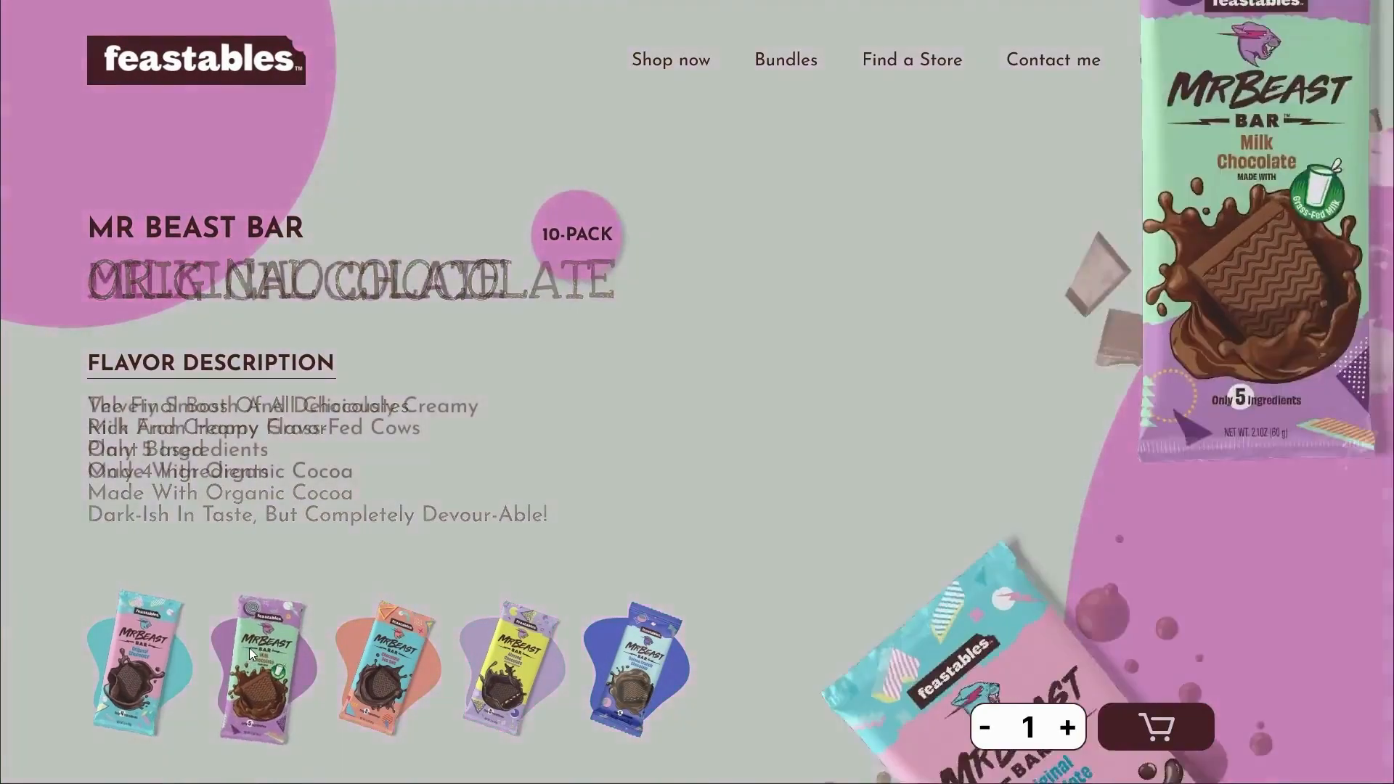
{"action": "left_click", "coordinate": [389, 667]}
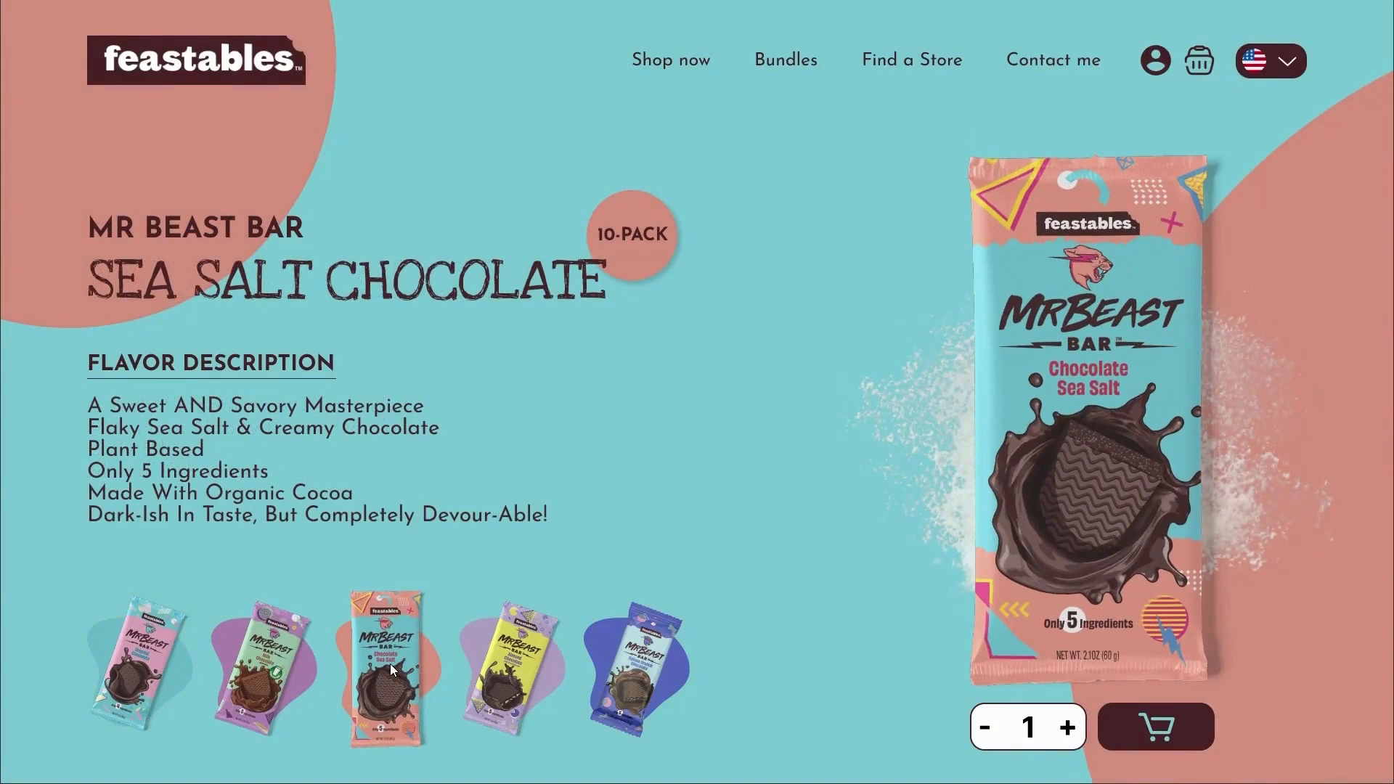
{"action": "left_click", "coordinate": [503, 661]}
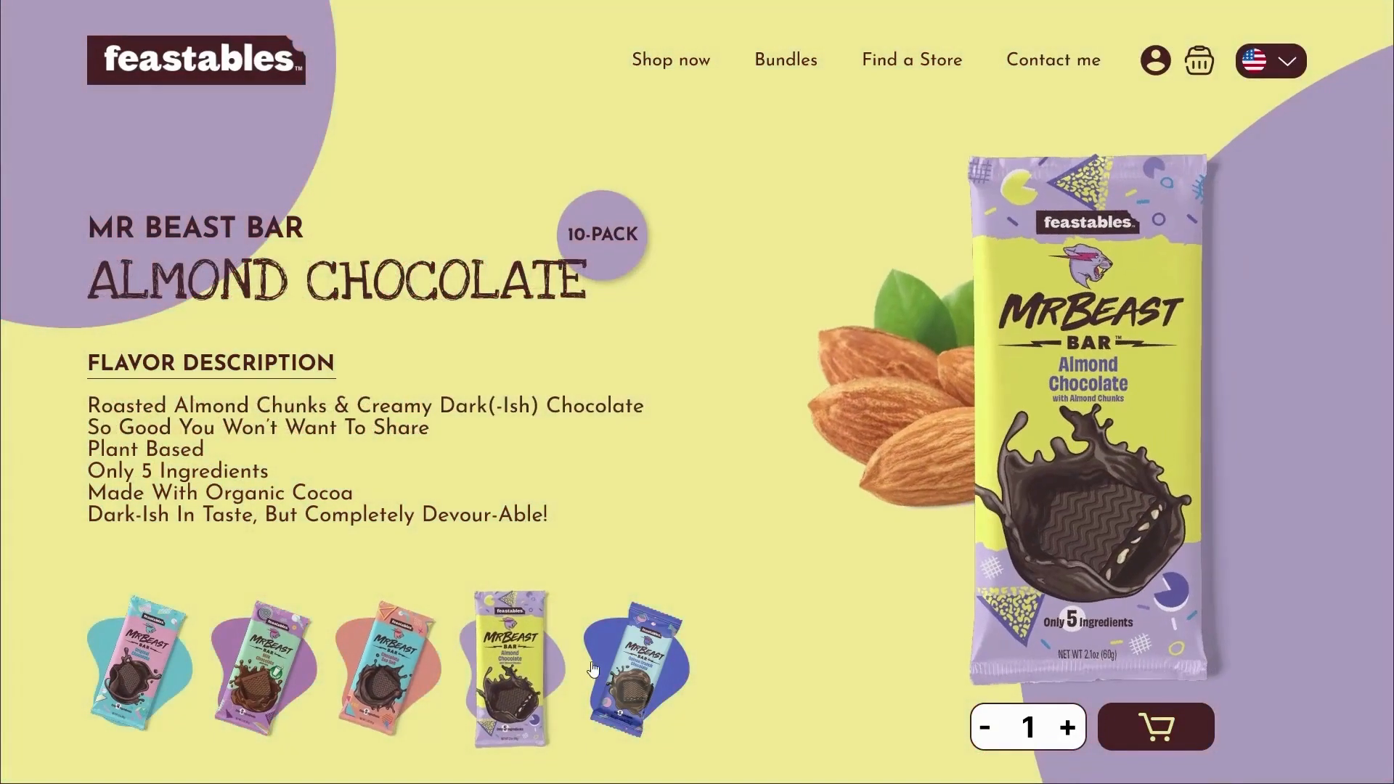
{"action": "left_click", "coordinate": [626, 664]}
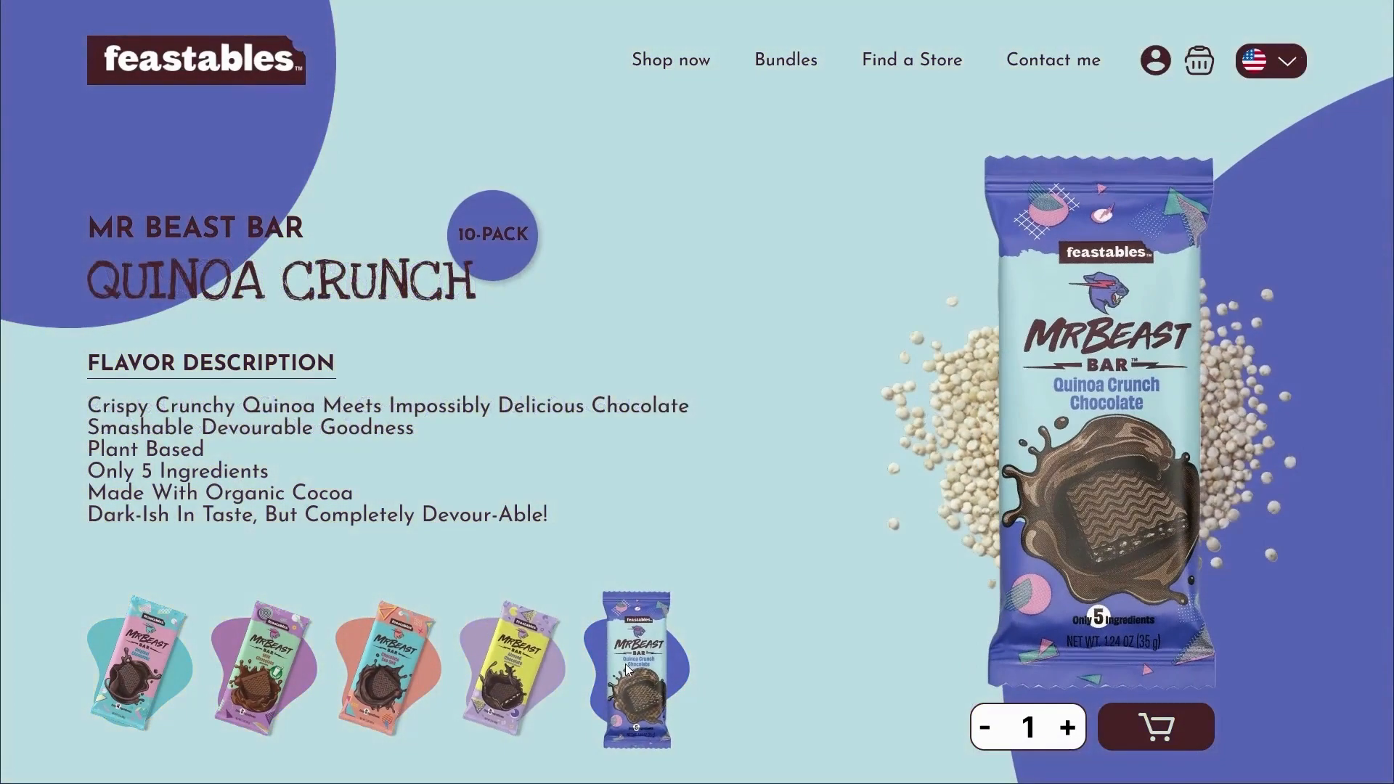
{"action": "left_click", "coordinate": [499, 668]}
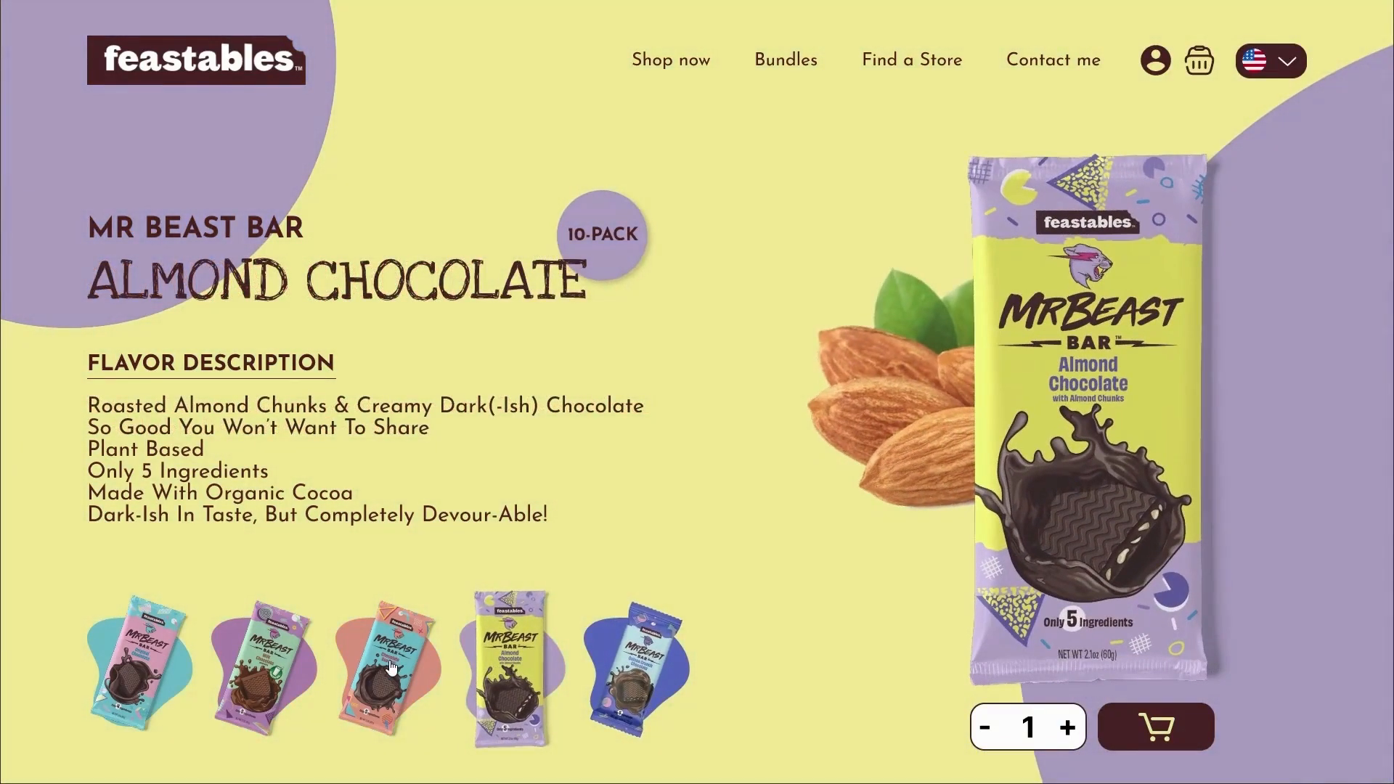
{"action": "left_click", "coordinate": [390, 664]}
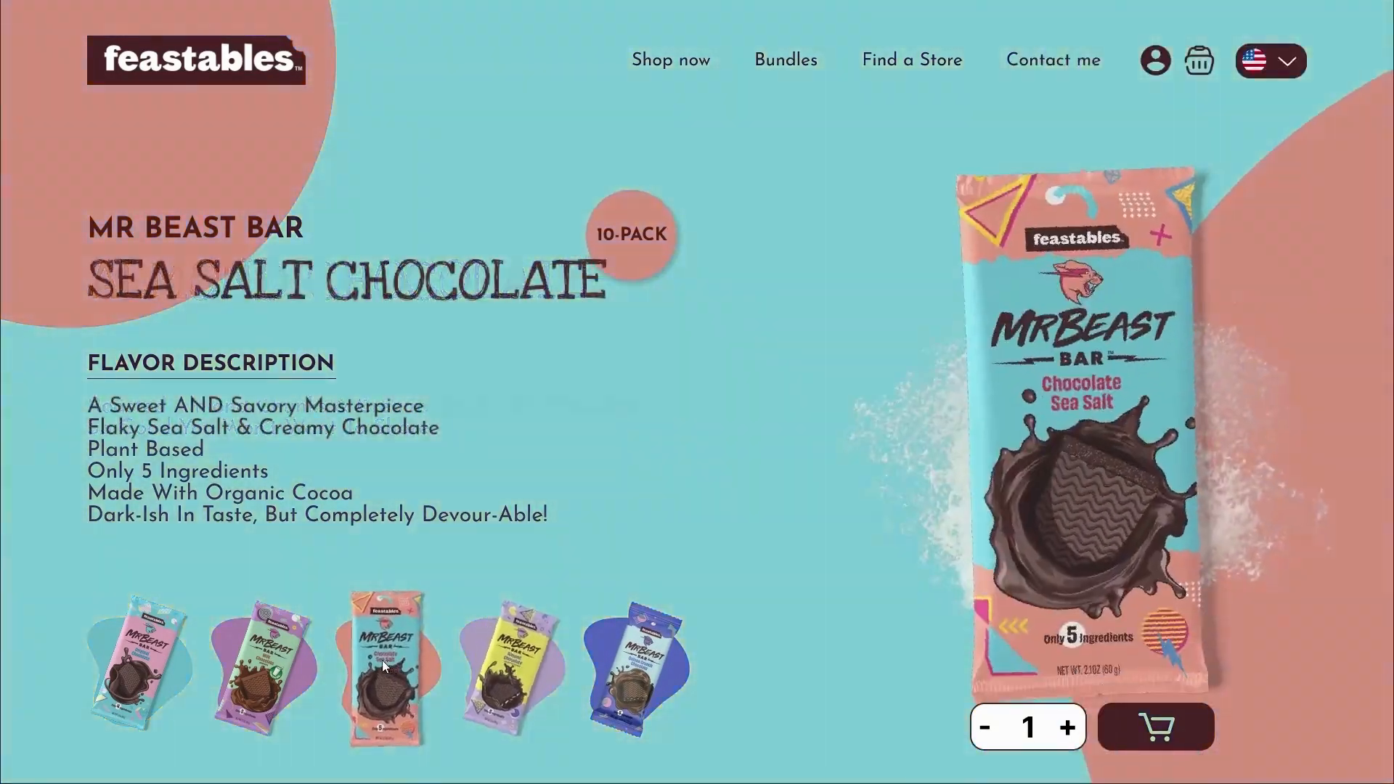
{"action": "left_click", "coordinate": [258, 656]}
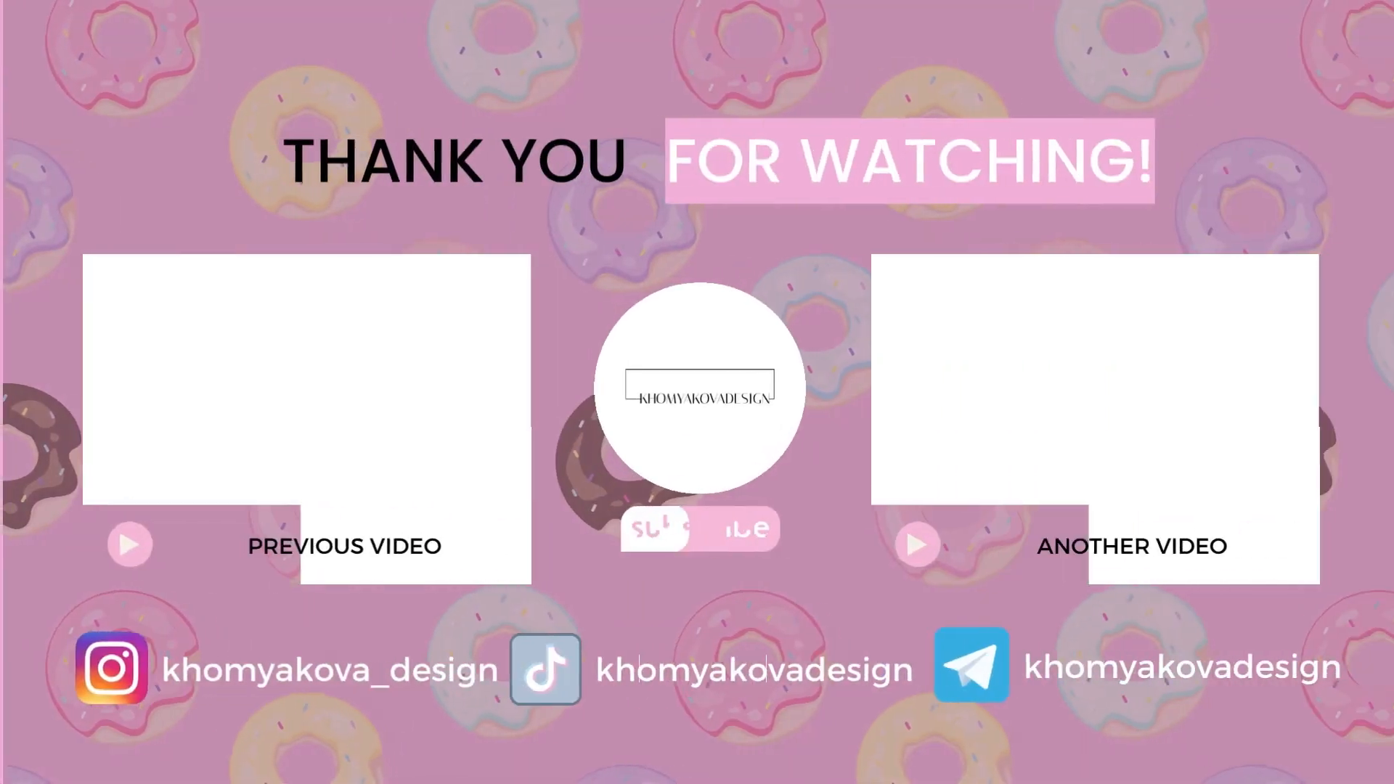